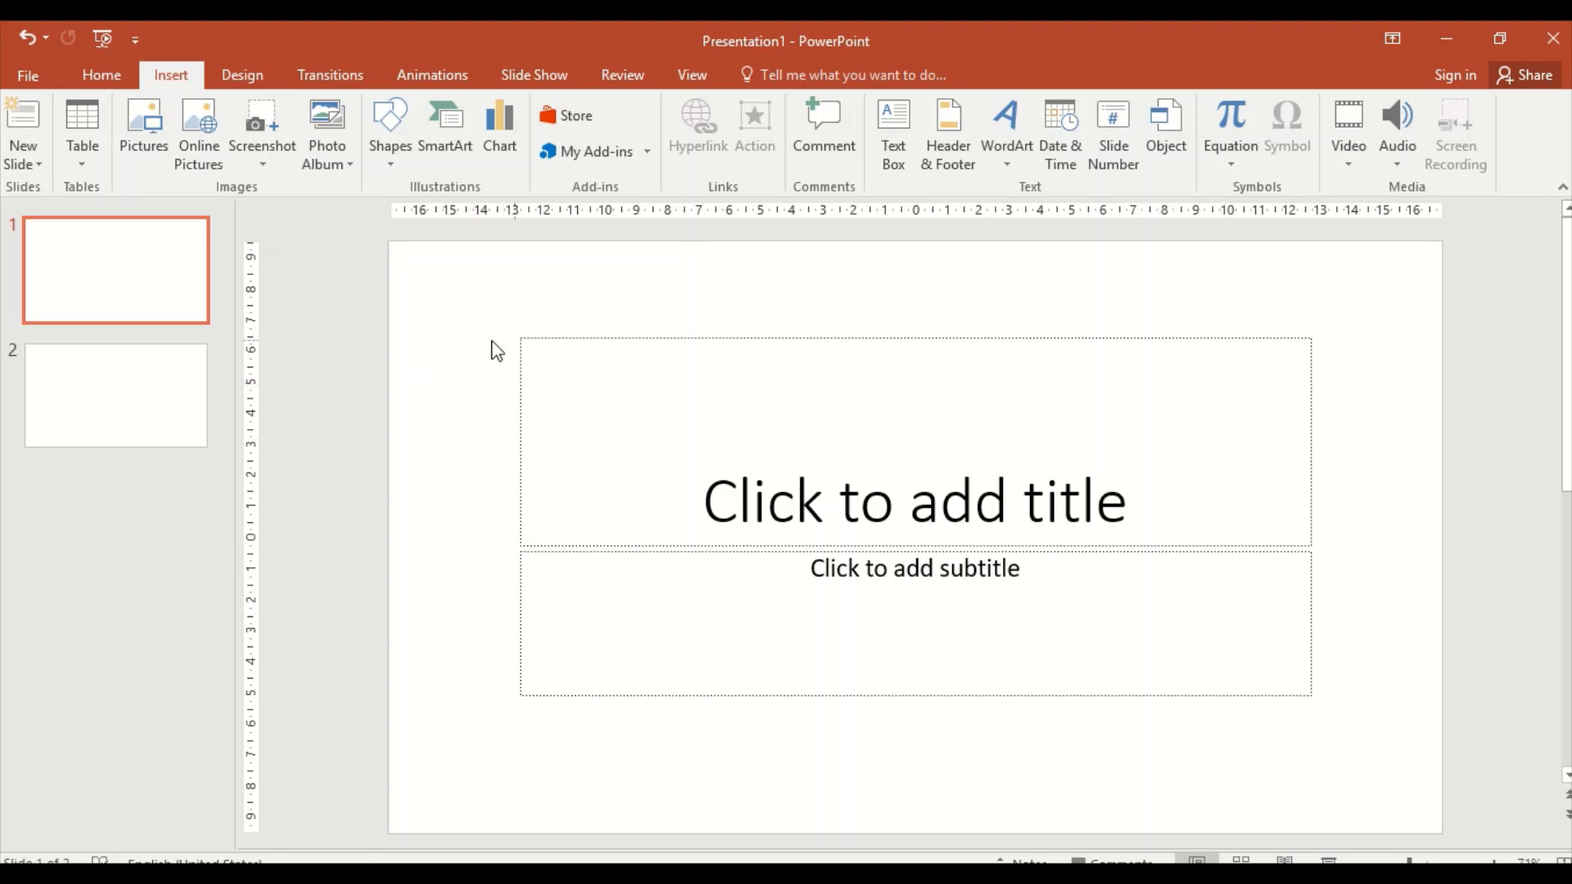
Remove both title-slide placeholders and open the Custom Slide Size settings.
{"action": "mouse_move", "coordinate": [312, 308]}
{"action": "left_mouse_down"}
{"action": "mouse_move", "coordinate": [1231, 415]}
{"action": "mouse_move", "coordinate": [1548, 830]}
{"action": "left_mouse_up"}
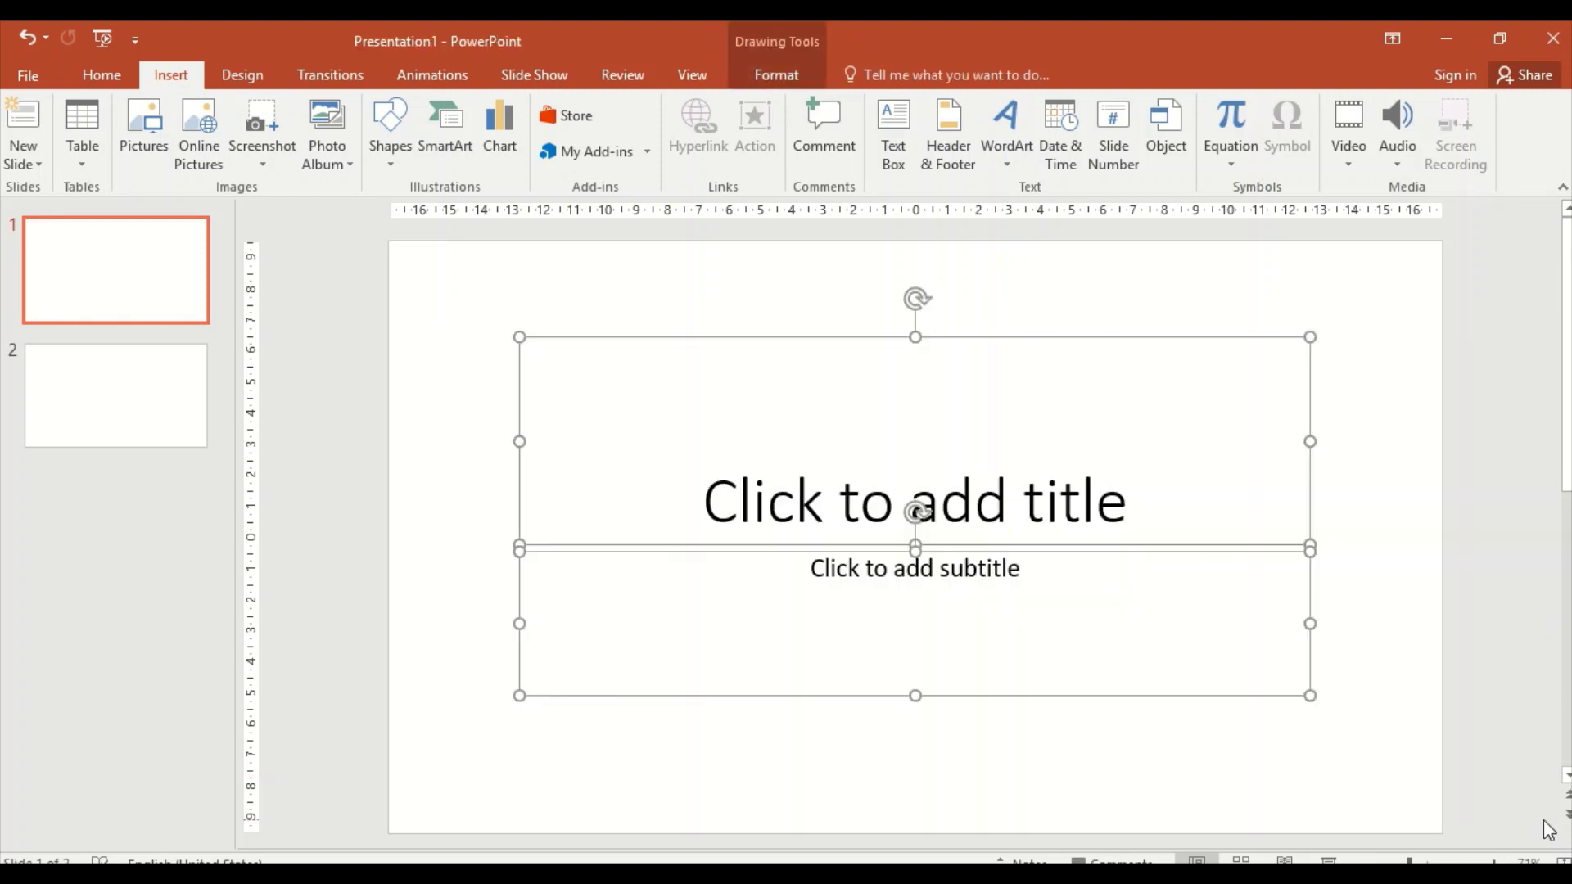
{"action": "key", "text": "Delete"}
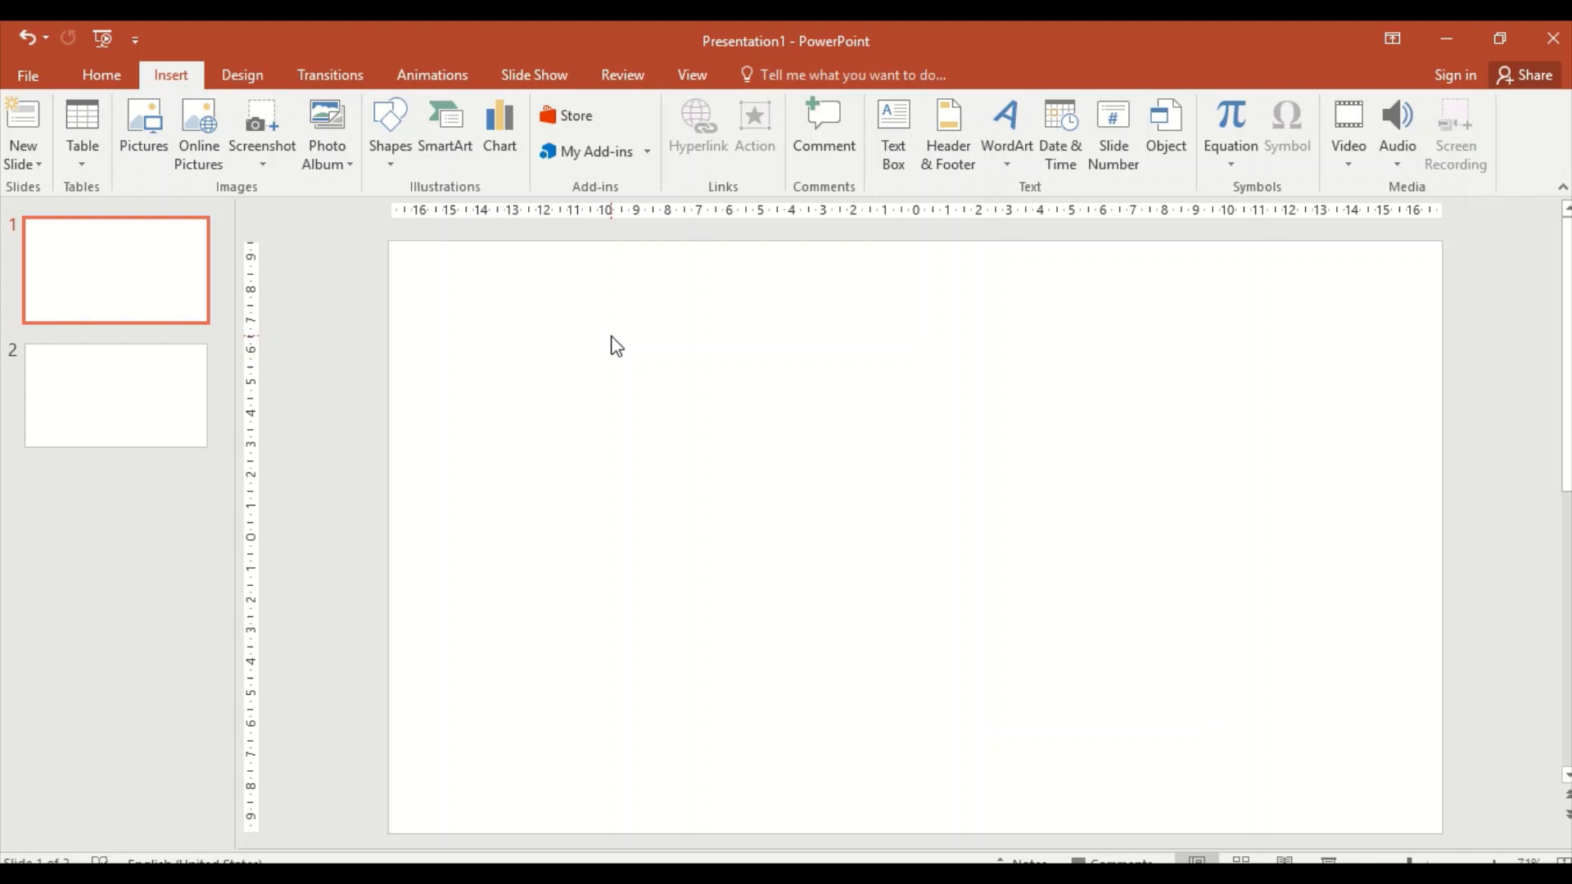
{"action": "left_click", "coordinate": [236, 76]}
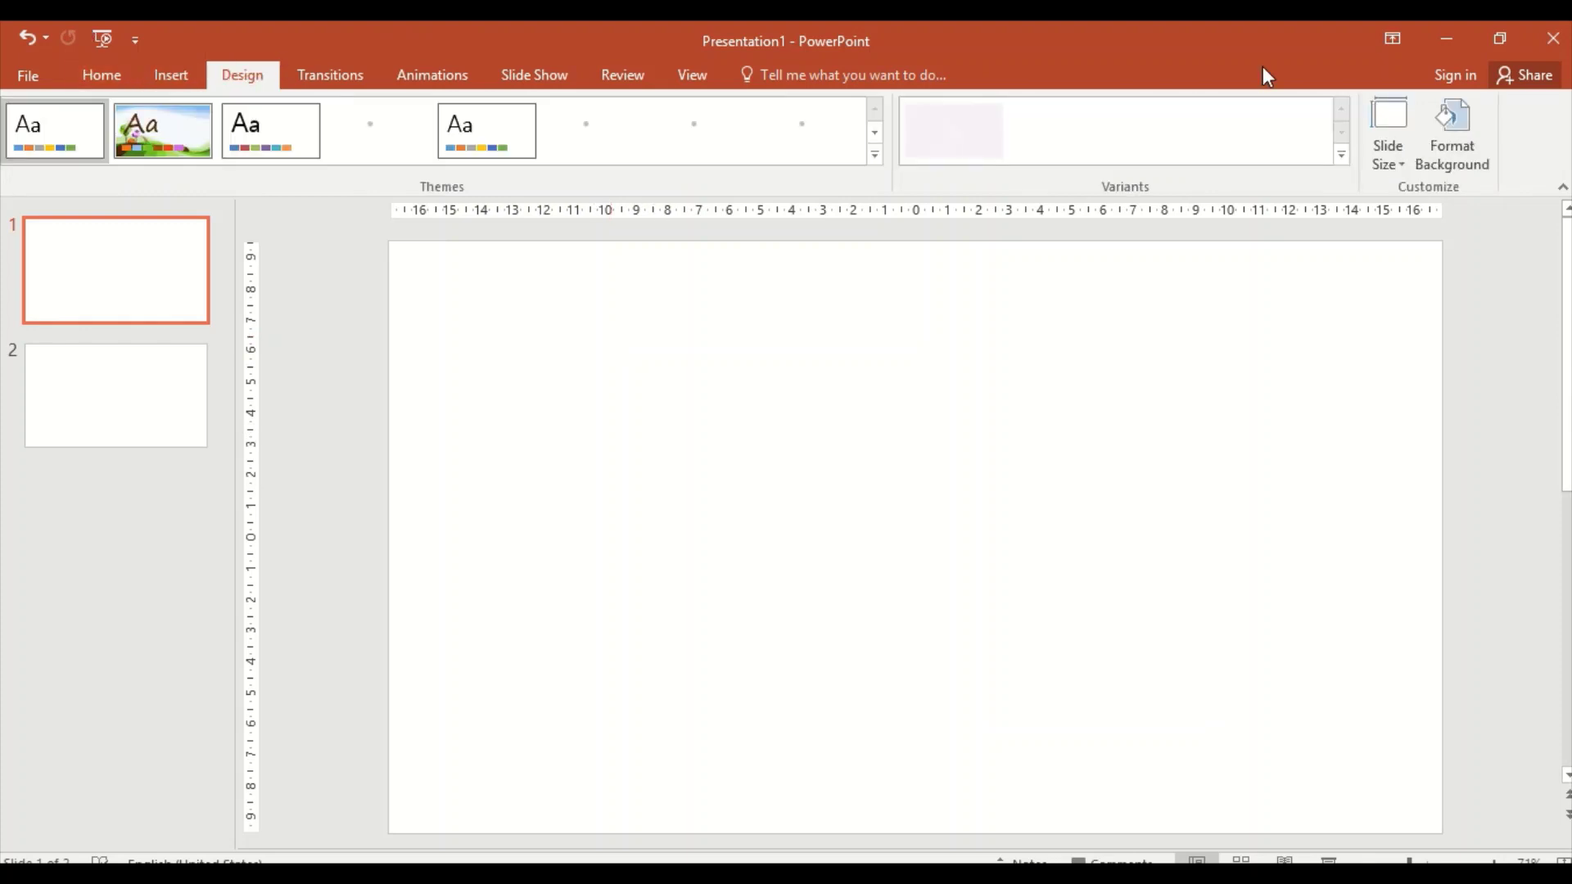
{"action": "left_click", "coordinate": [1406, 168]}
{"action": "left_click", "coordinate": [1432, 290]}
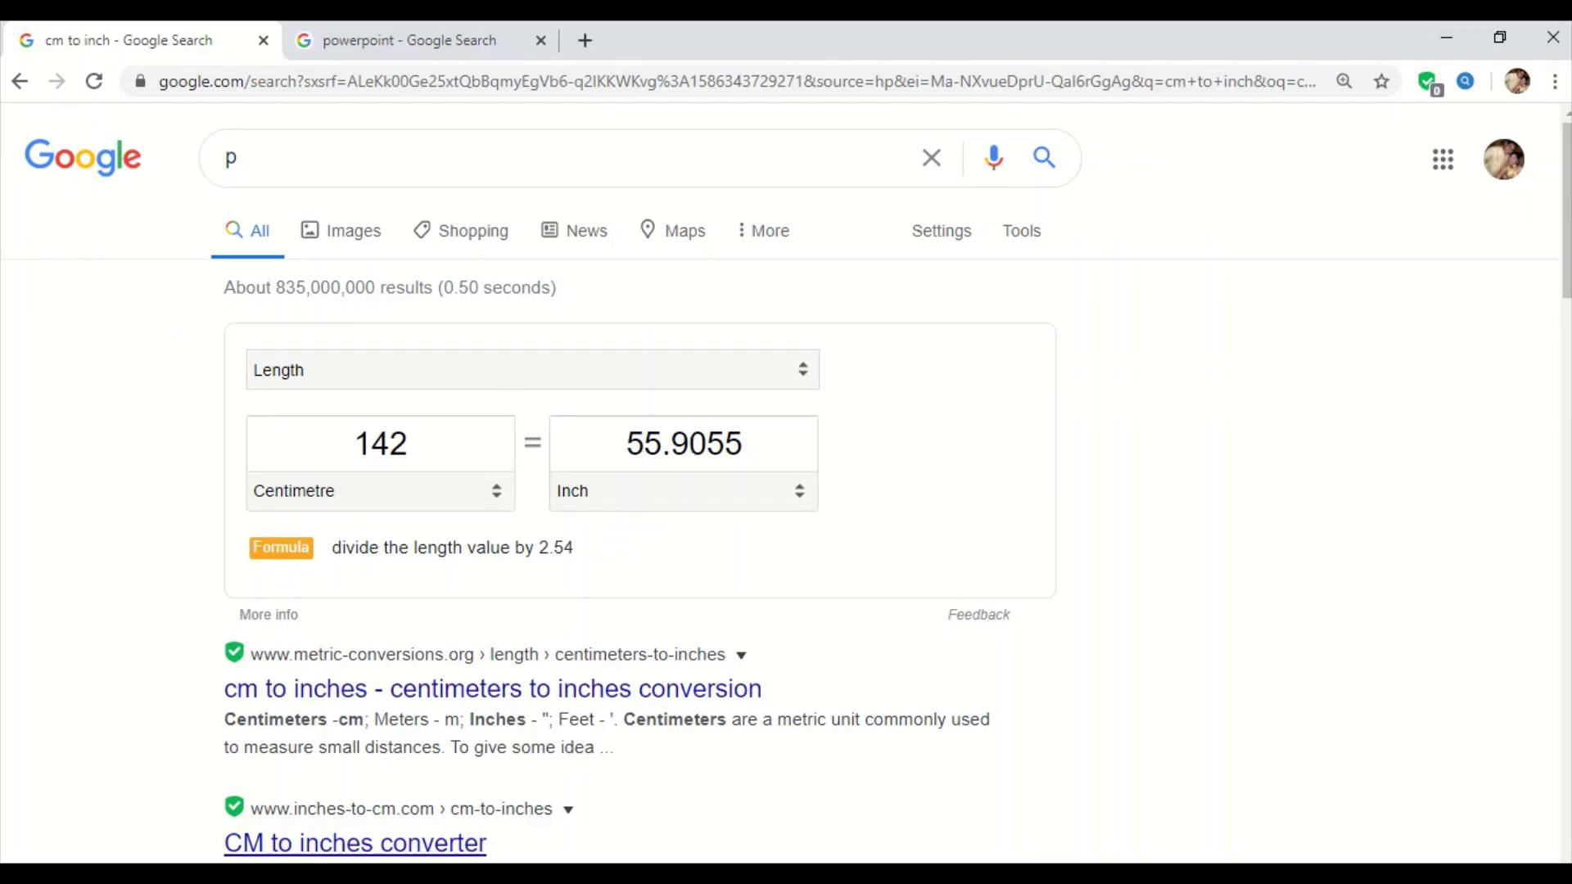
{"action": "left_click", "coordinate": [230, 874]}
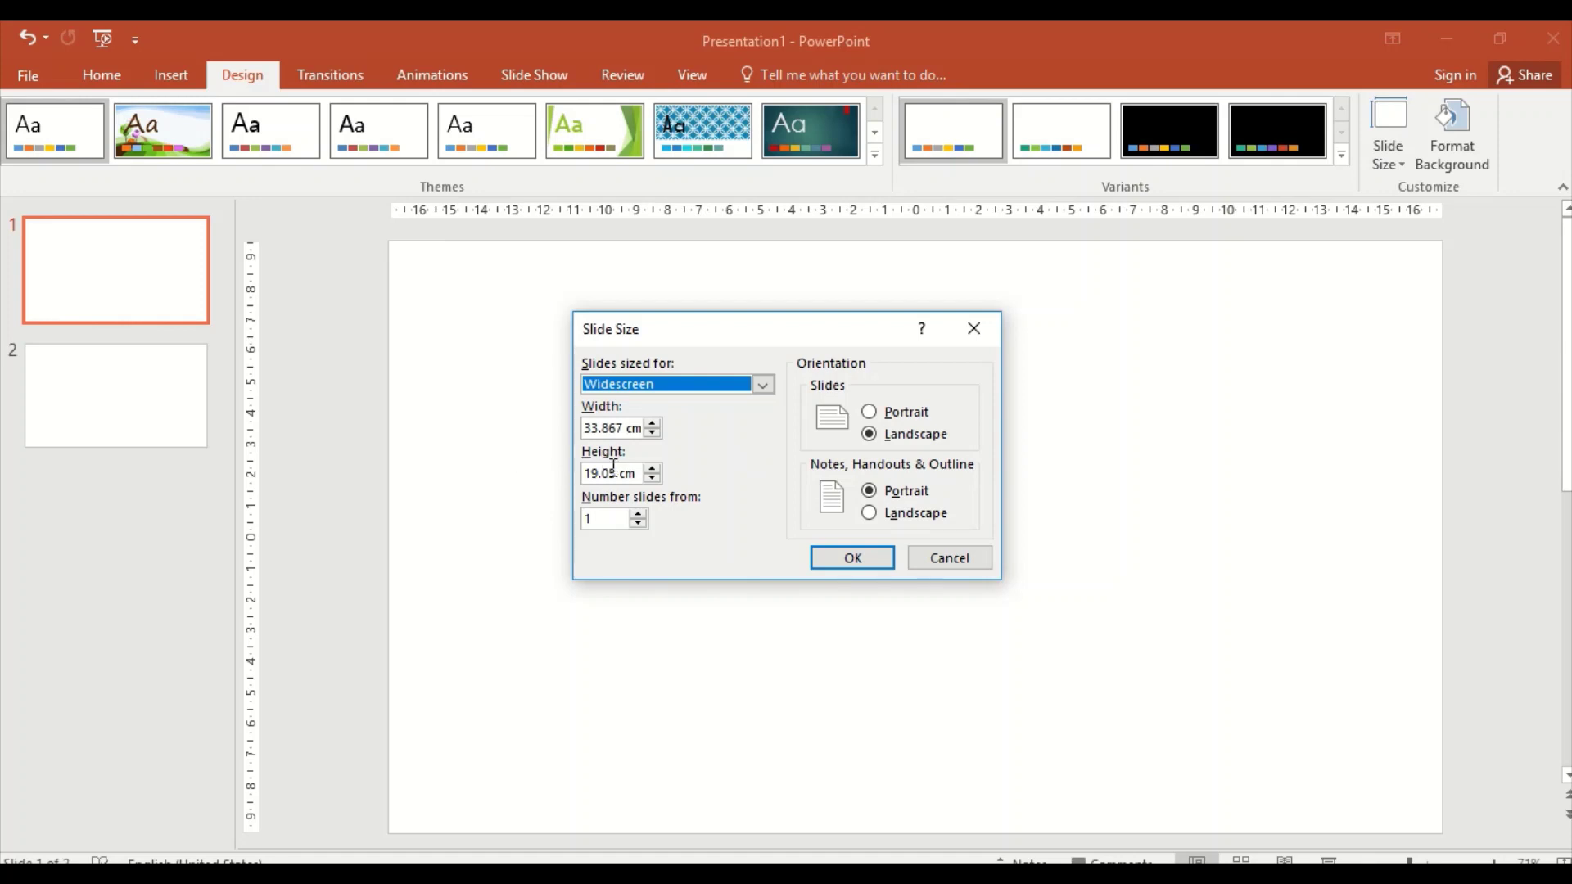
Set the slide size to 142 × 90 cm with Ensure Fit, then delete the second slide.
{"action": "left_click", "coordinate": [586, 429]}
{"action": "left_click_drag", "start_coordinate": [587, 429], "coordinate": [593, 429]}
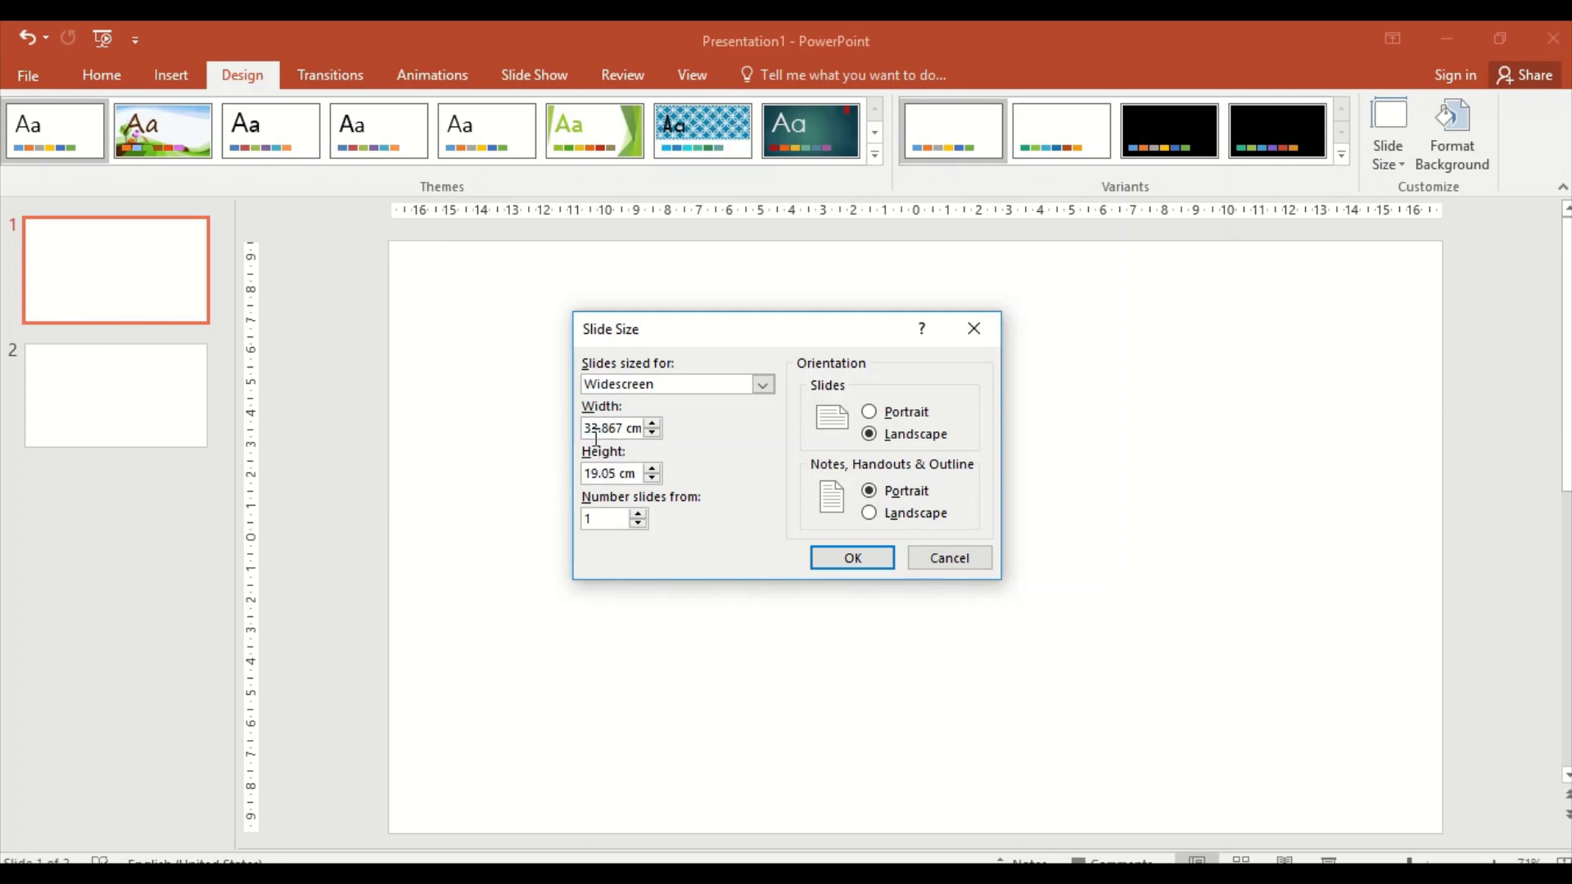
{"action": "left_click_drag", "start_coordinate": [583, 427], "coordinate": [649, 430]}
{"action": "type", "text": "142"}
{"action": "left_click_drag", "start_coordinate": [591, 474], "coordinate": [709, 474]}
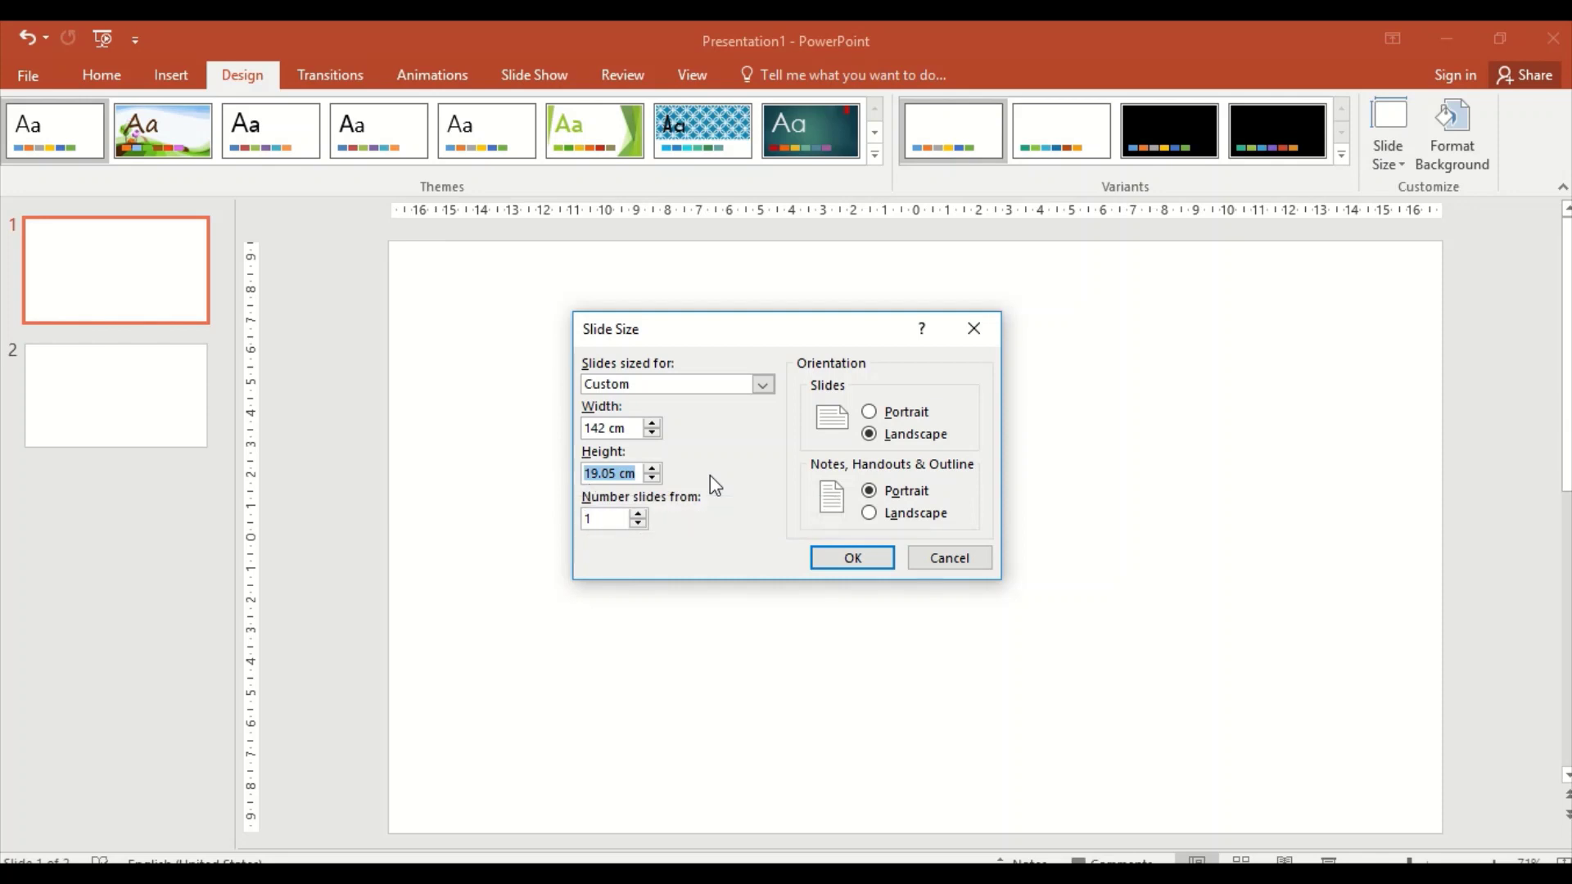
{"action": "type", "text": "90"}
{"action": "left_click", "coordinate": [877, 566]}
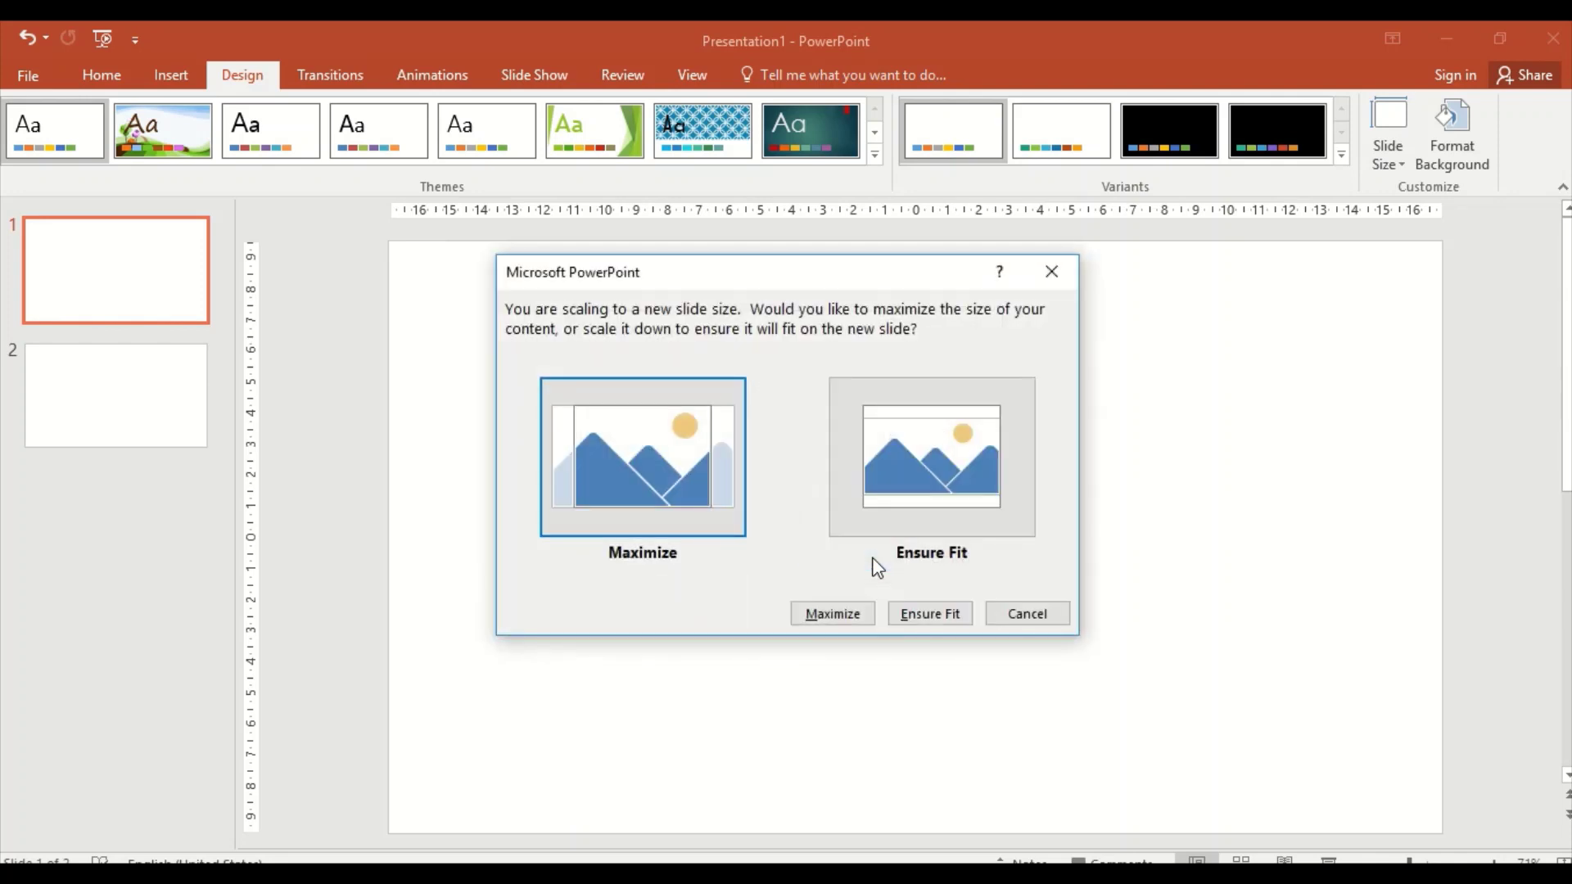
{"action": "left_click", "coordinate": [933, 614]}
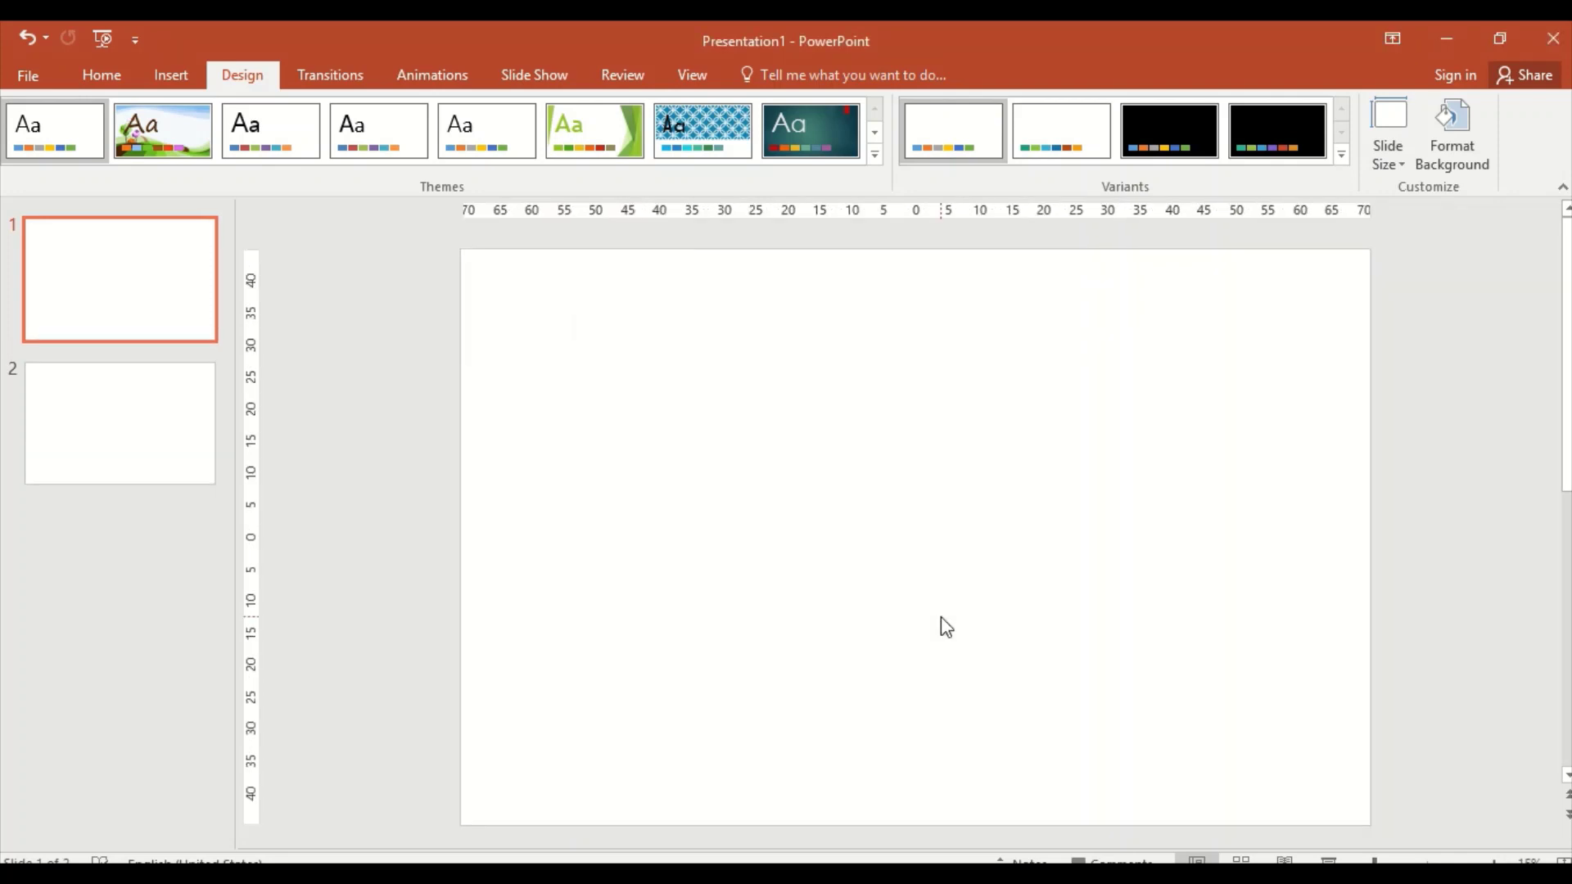
{"action": "left_click", "coordinate": [127, 445]}
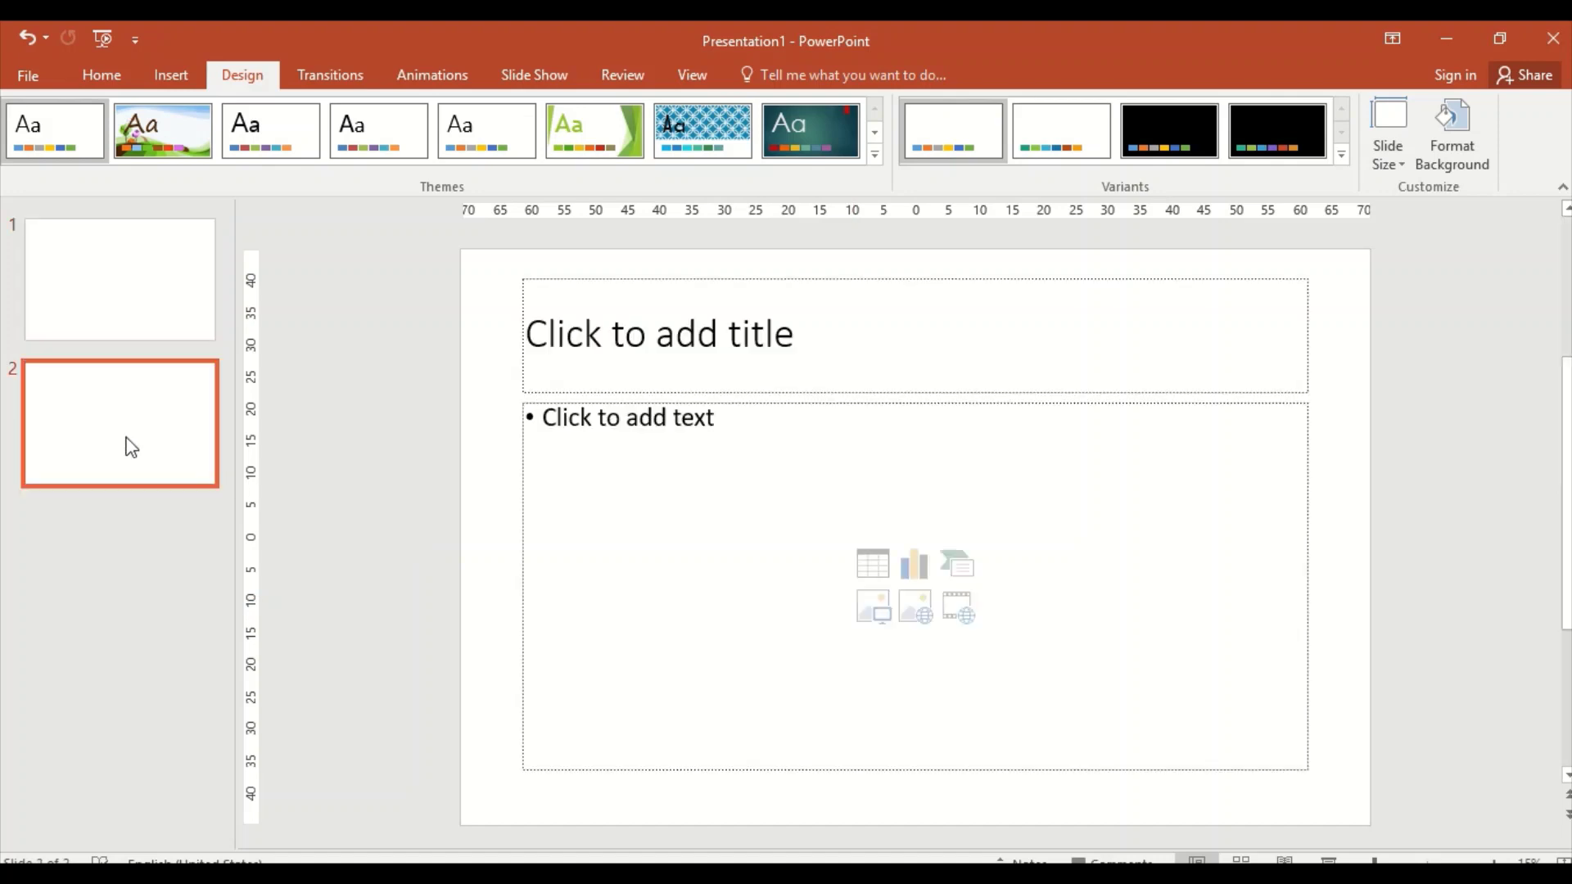
{"action": "key", "text": "Delete"}
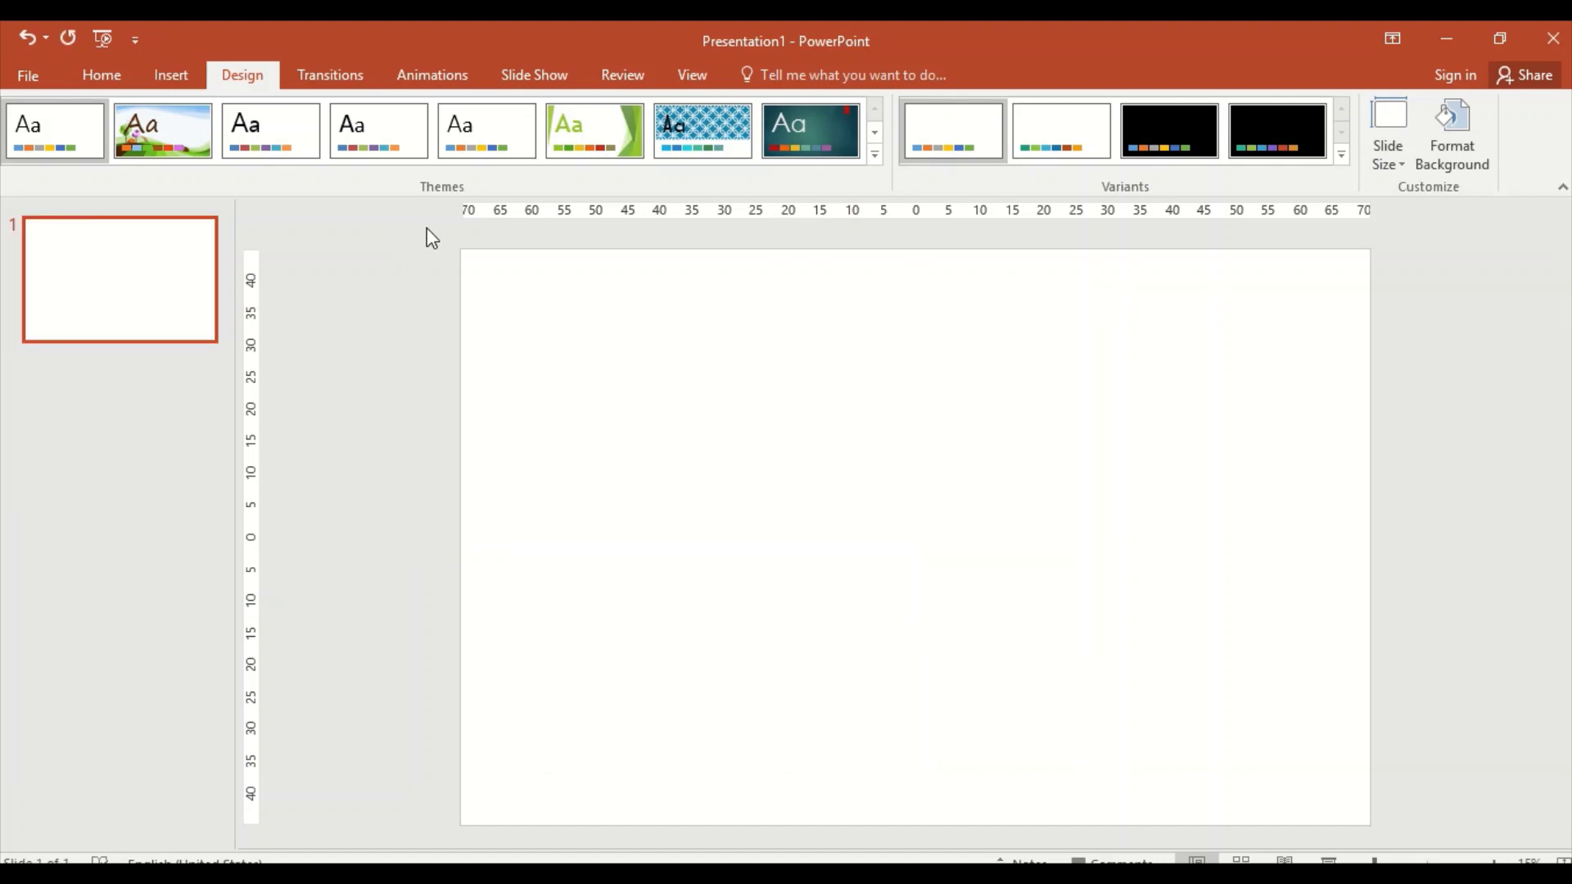
{"action": "left_click_drag", "start_coordinate": [422, 231], "coordinate": [1482, 847]}
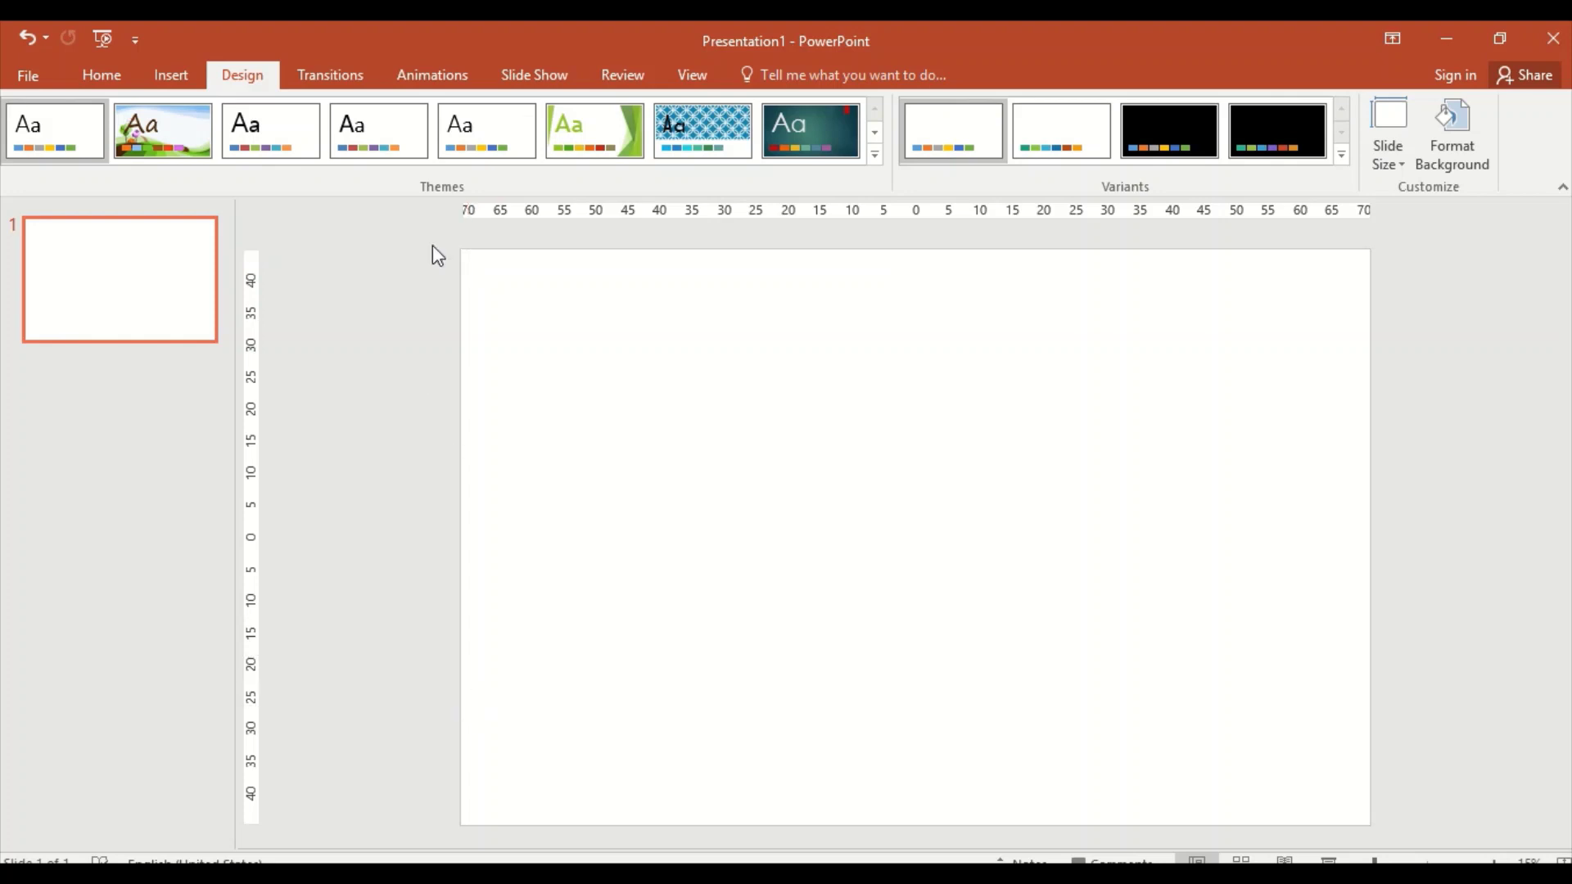
{"action": "left_click_drag", "start_coordinate": [422, 239], "coordinate": [1432, 847]}
{"action": "left_click_drag", "start_coordinate": [438, 236], "coordinate": [1486, 845]}
{"action": "mouse_move", "coordinate": [187, 876]}
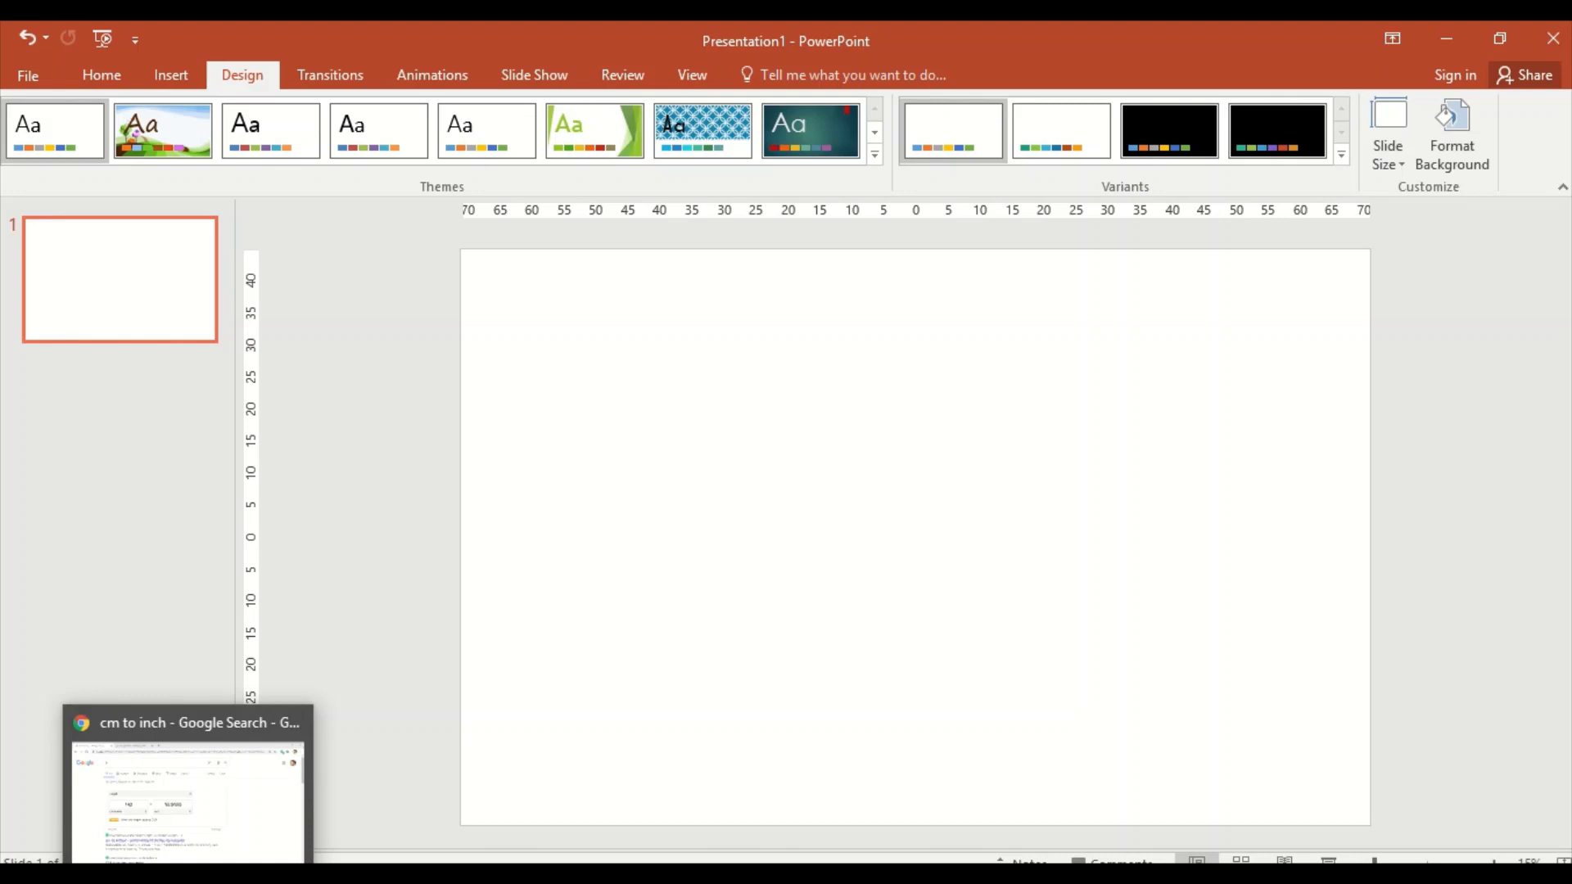
Search Google Images for 'birthday background'.
{"action": "left_click", "coordinate": [187, 876]}
{"action": "left_click", "coordinate": [344, 158]}
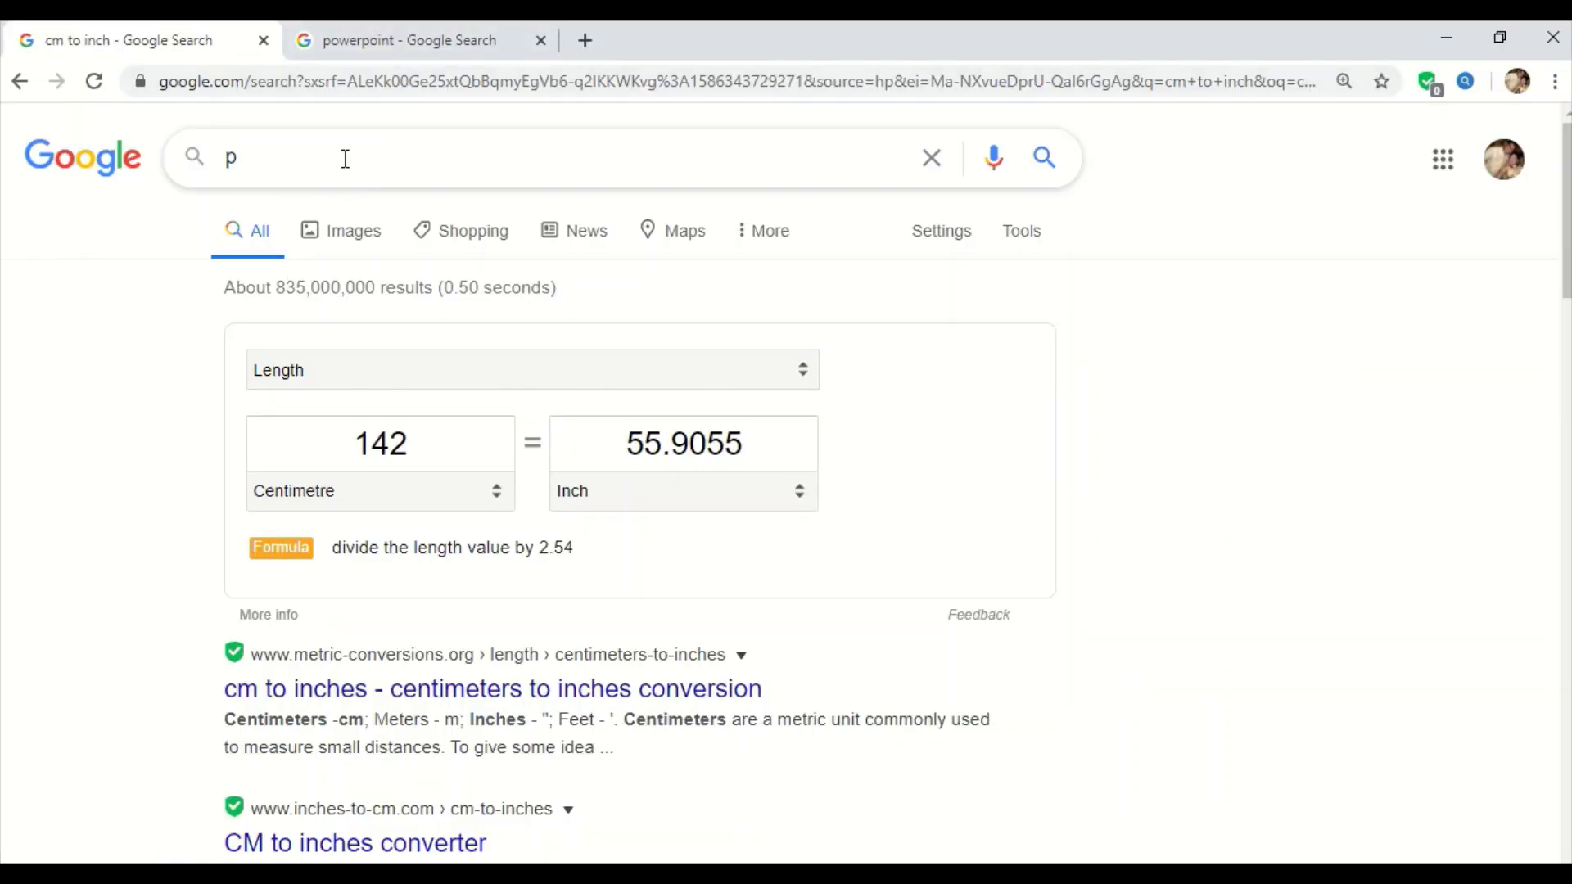
{"action": "left_click_drag", "start_coordinate": [475, 158], "coordinate": [136, 181]}
{"action": "left_click", "coordinate": [396, 33]}
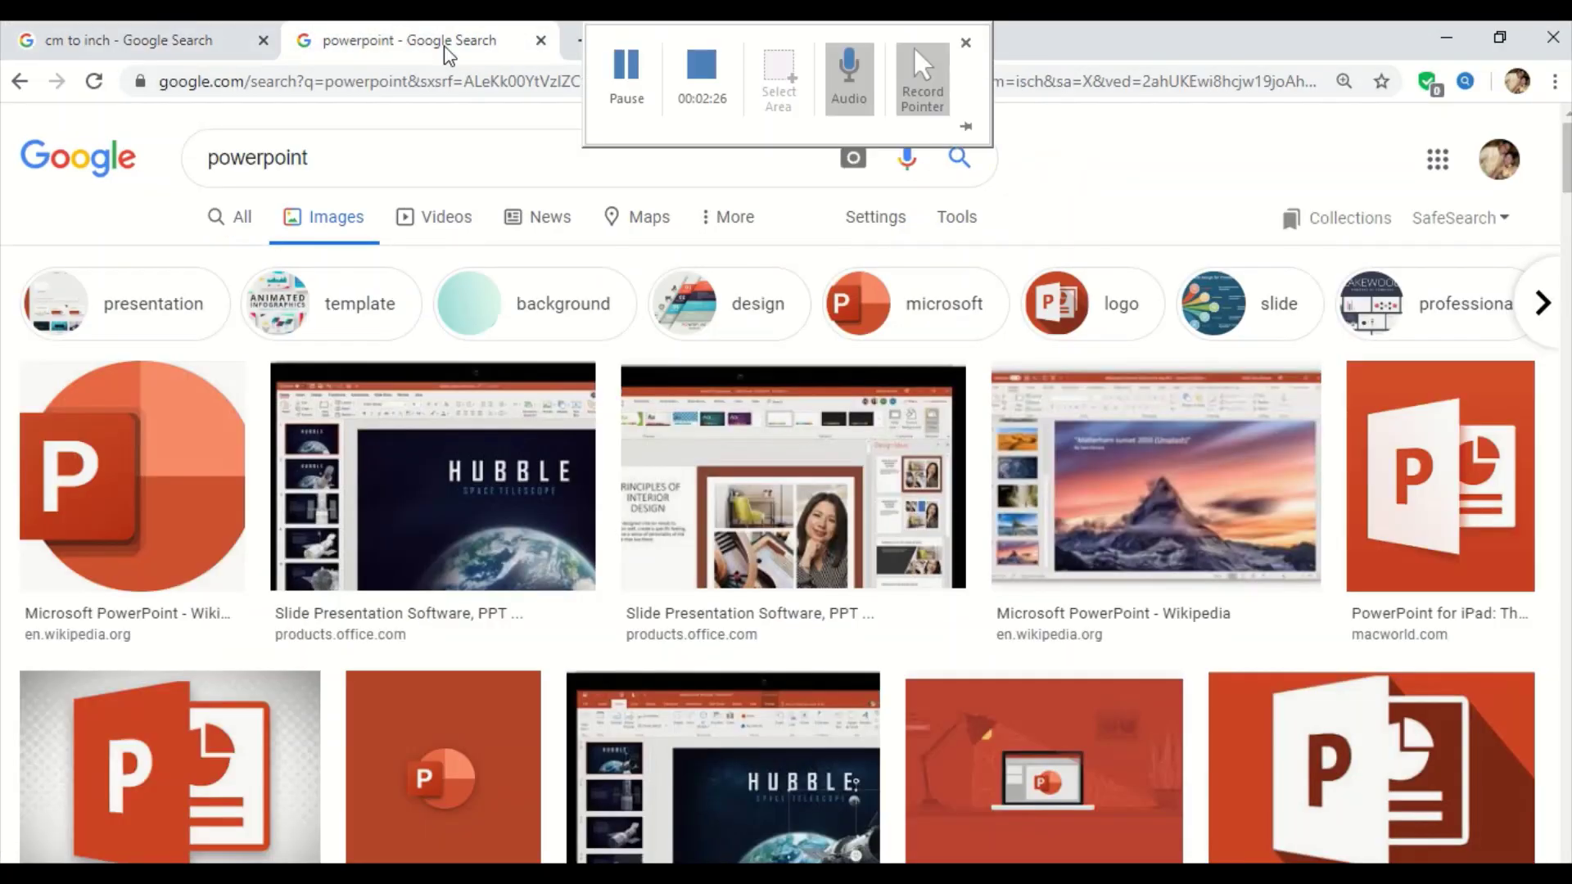
{"action": "left_click_drag", "start_coordinate": [421, 156], "coordinate": [18, 204]}
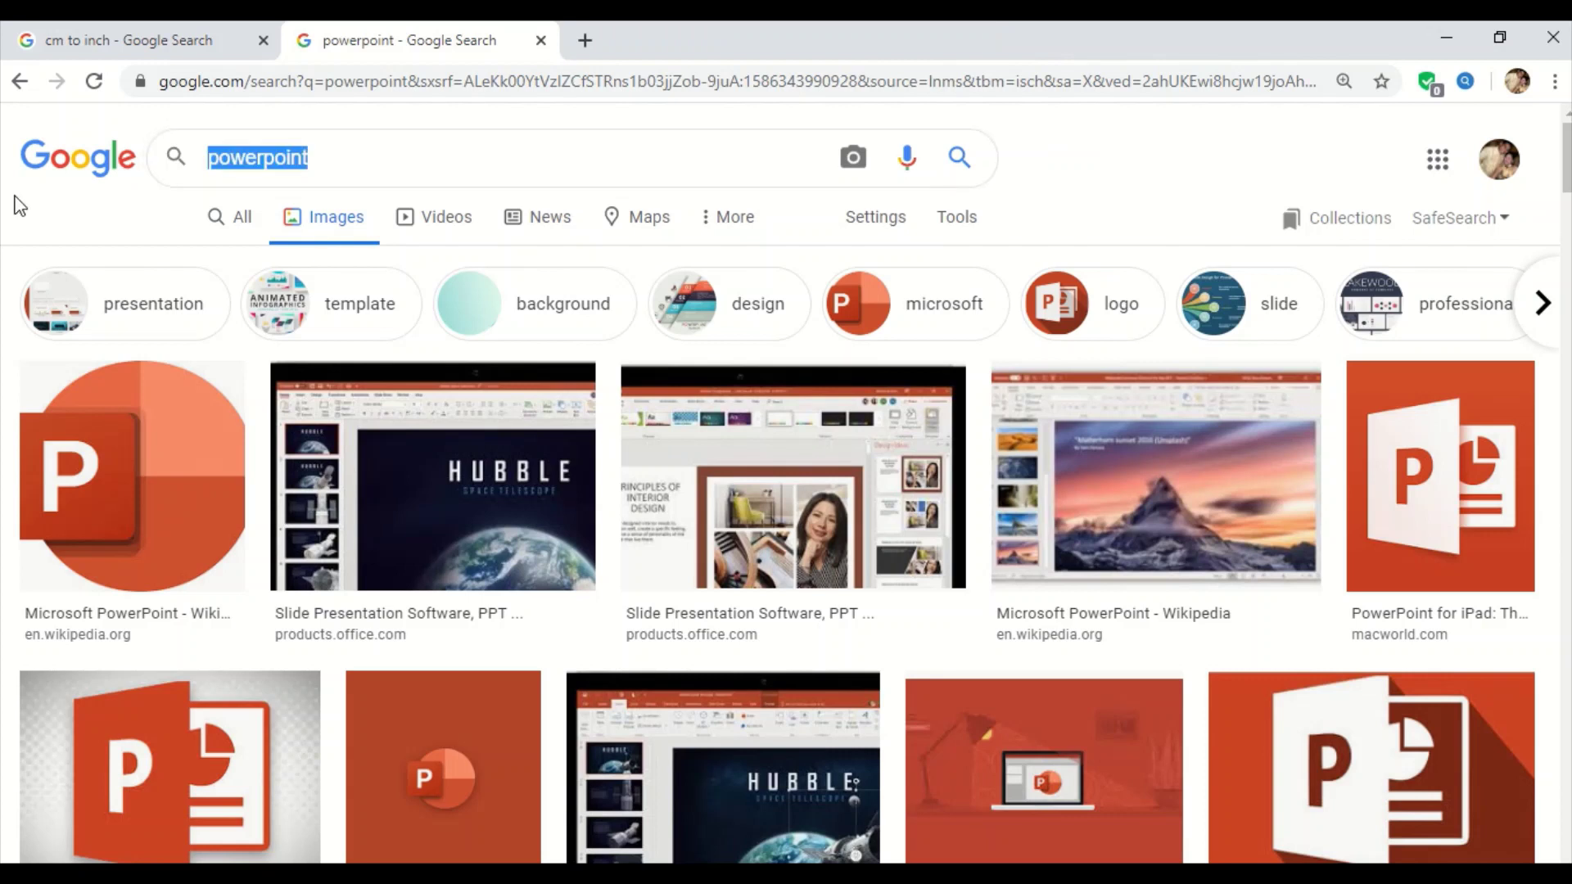
{"action": "type", "text": "birth"}
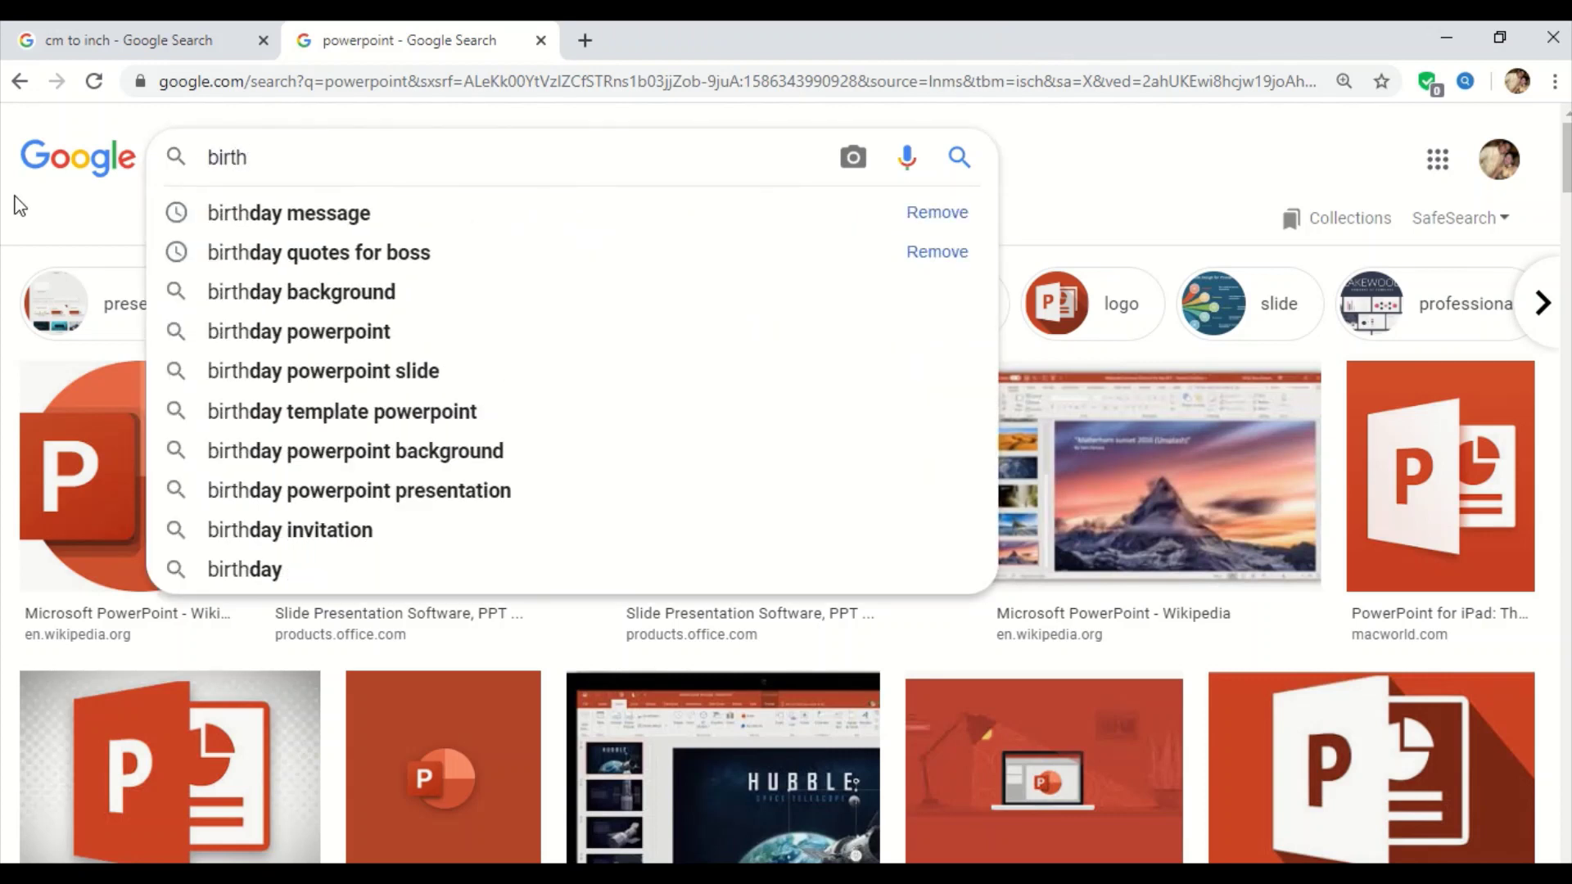
{"action": "left_click", "coordinate": [383, 304]}
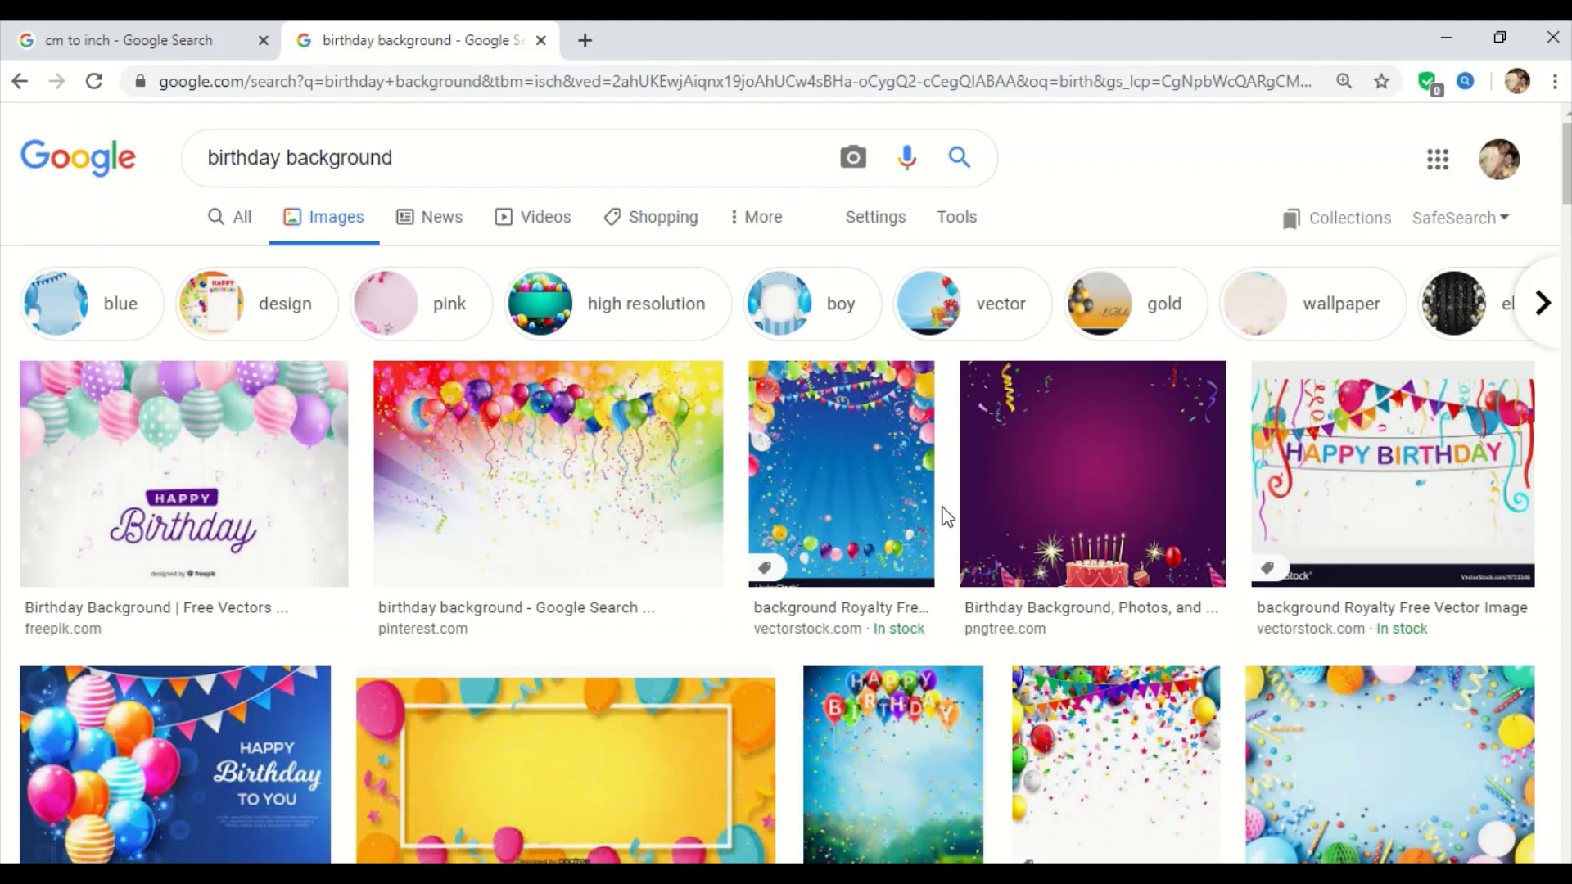
Scroll the image results and preview the blue confetti birthday background.
{"action": "scroll", "coordinate": [1093, 421], "scroll_direction": "down", "scroll_amount": 7}
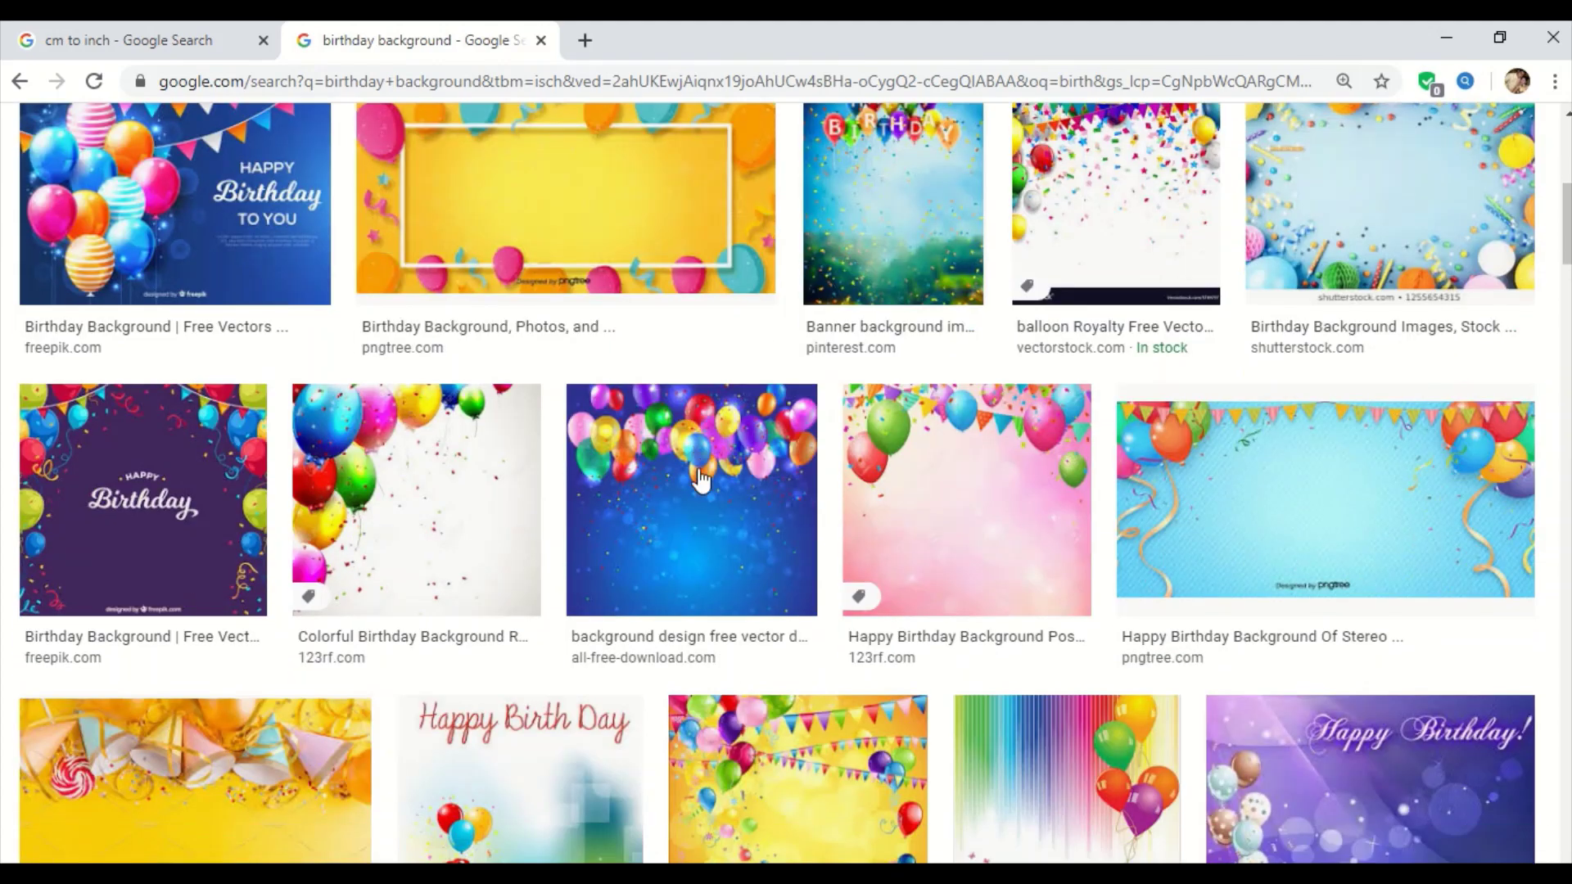
{"action": "scroll", "coordinate": [700, 479], "scroll_direction": "down", "scroll_amount": 3}
{"action": "scroll", "coordinate": [709, 474], "scroll_direction": "down", "scroll_amount": 2}
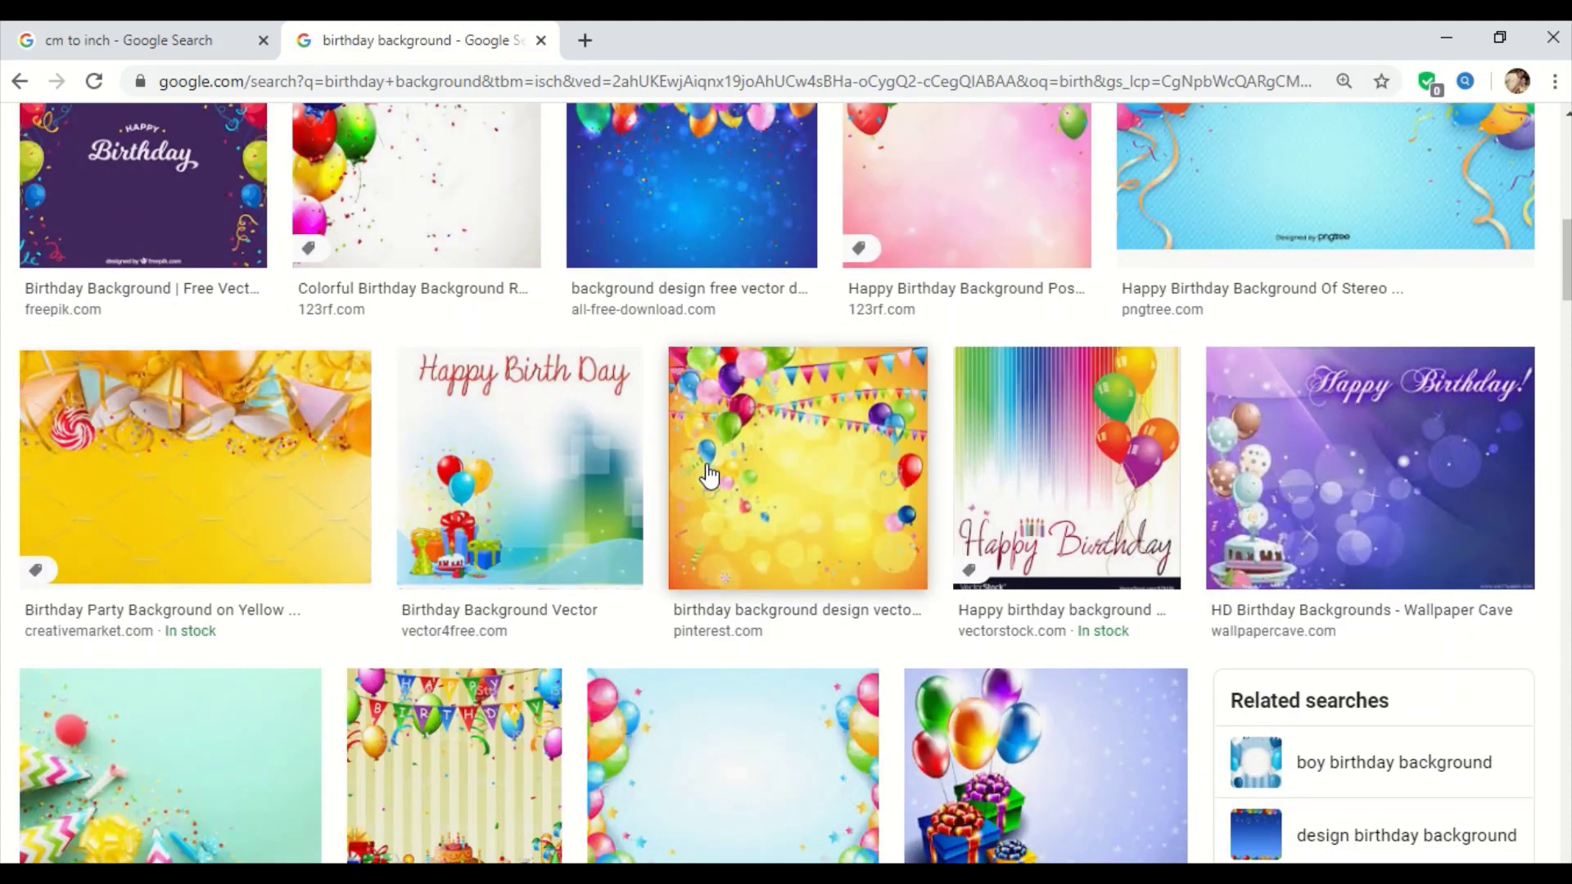
{"action": "scroll", "coordinate": [709, 475], "scroll_direction": "down", "scroll_amount": 3}
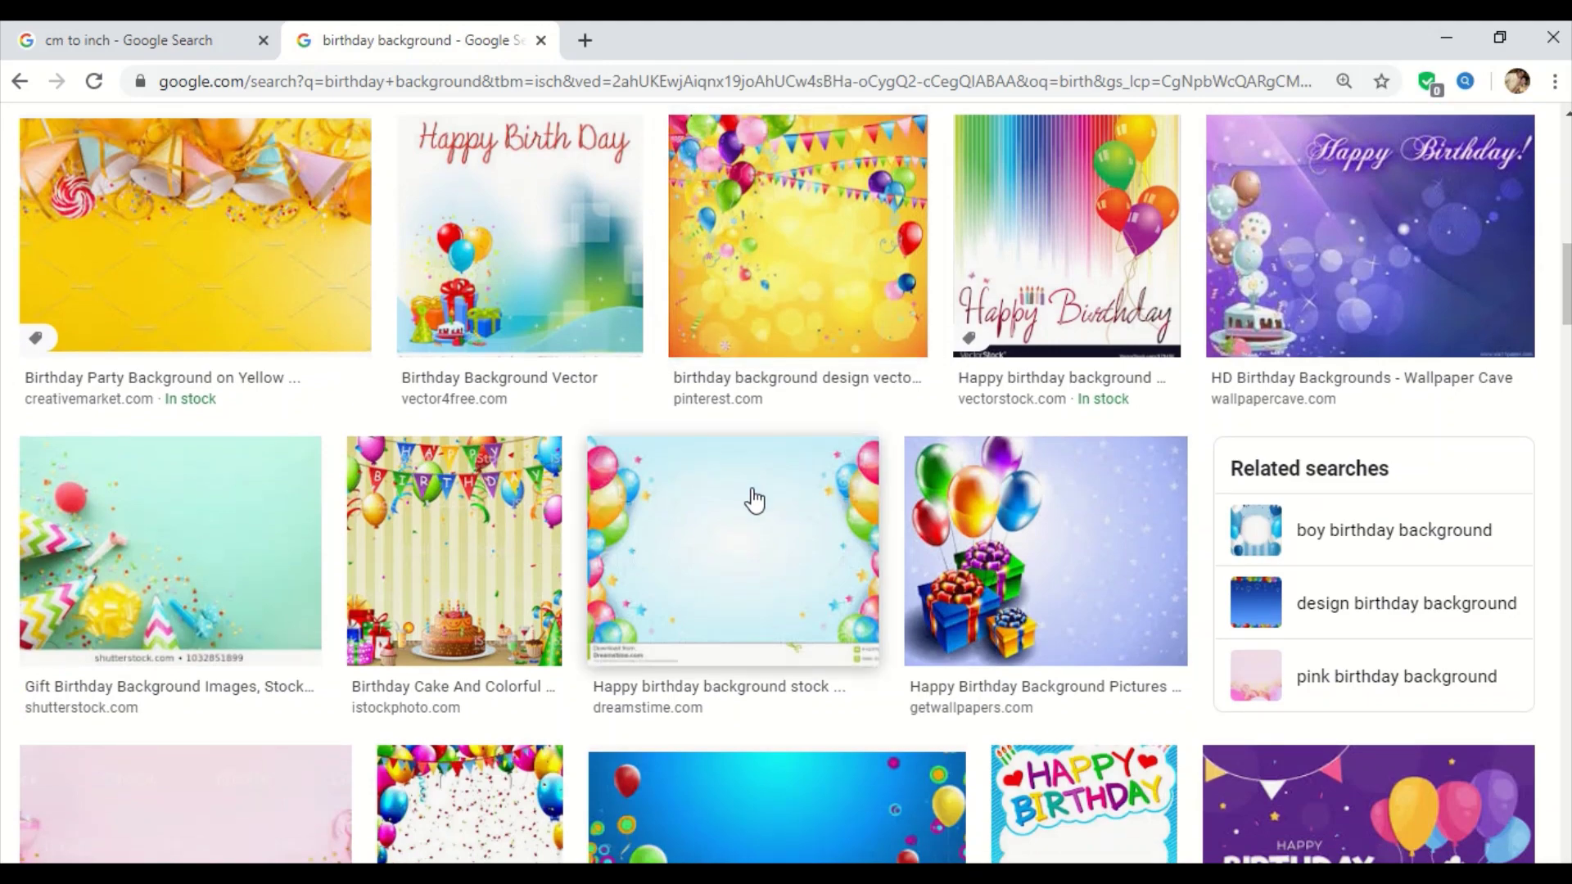
{"action": "scroll", "coordinate": [753, 499], "scroll_direction": "down", "scroll_amount": 5}
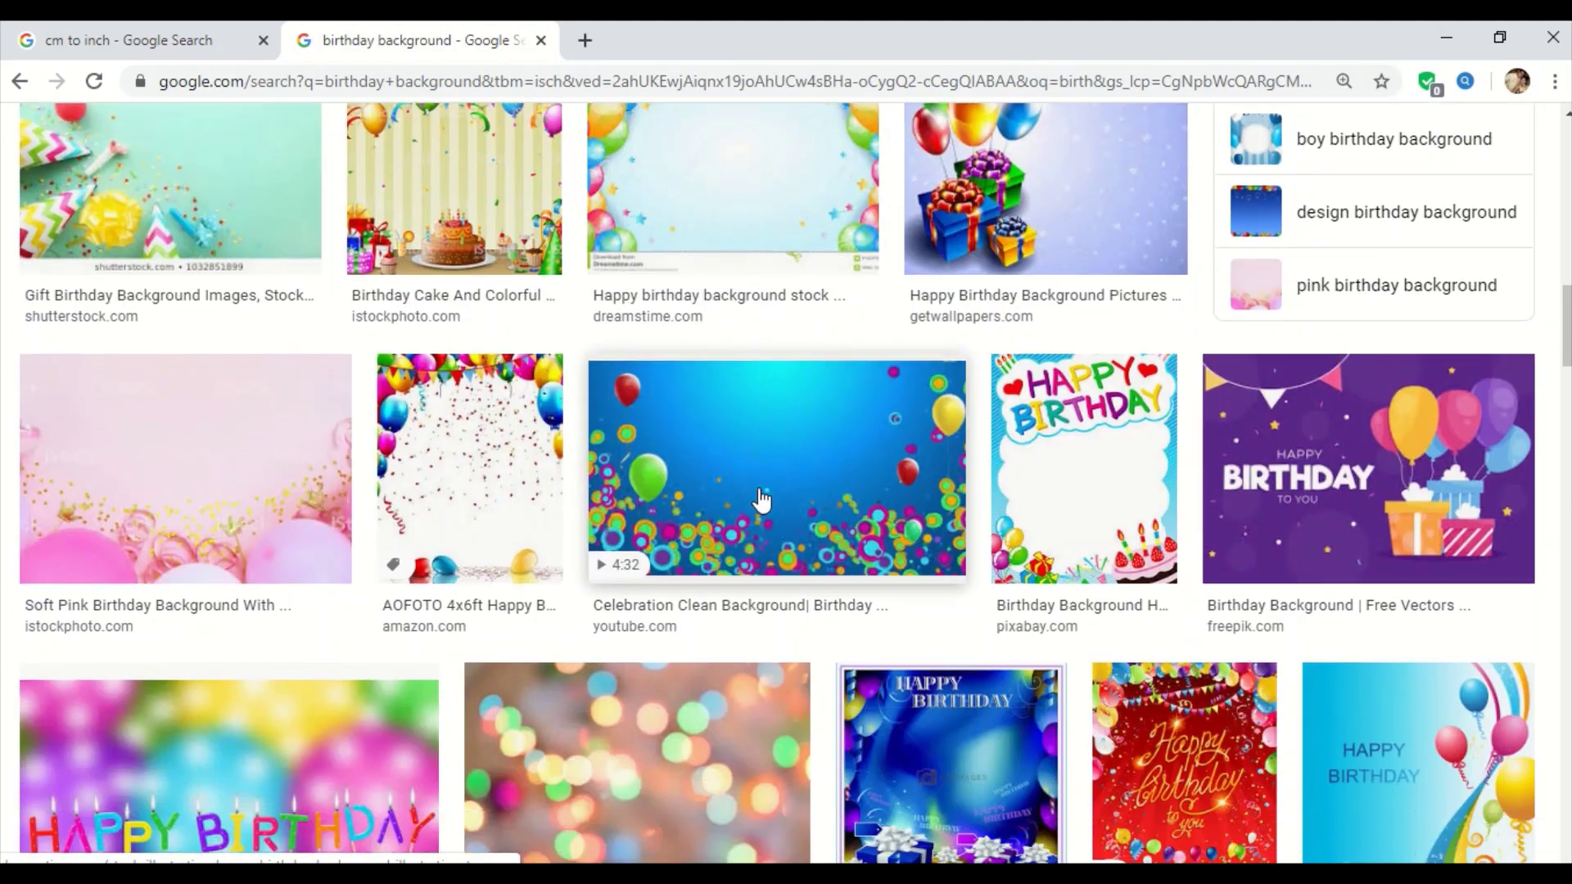
{"action": "scroll", "coordinate": [760, 499], "scroll_direction": "down", "scroll_amount": 4}
{"action": "scroll", "coordinate": [772, 503], "scroll_direction": "down", "scroll_amount": 3}
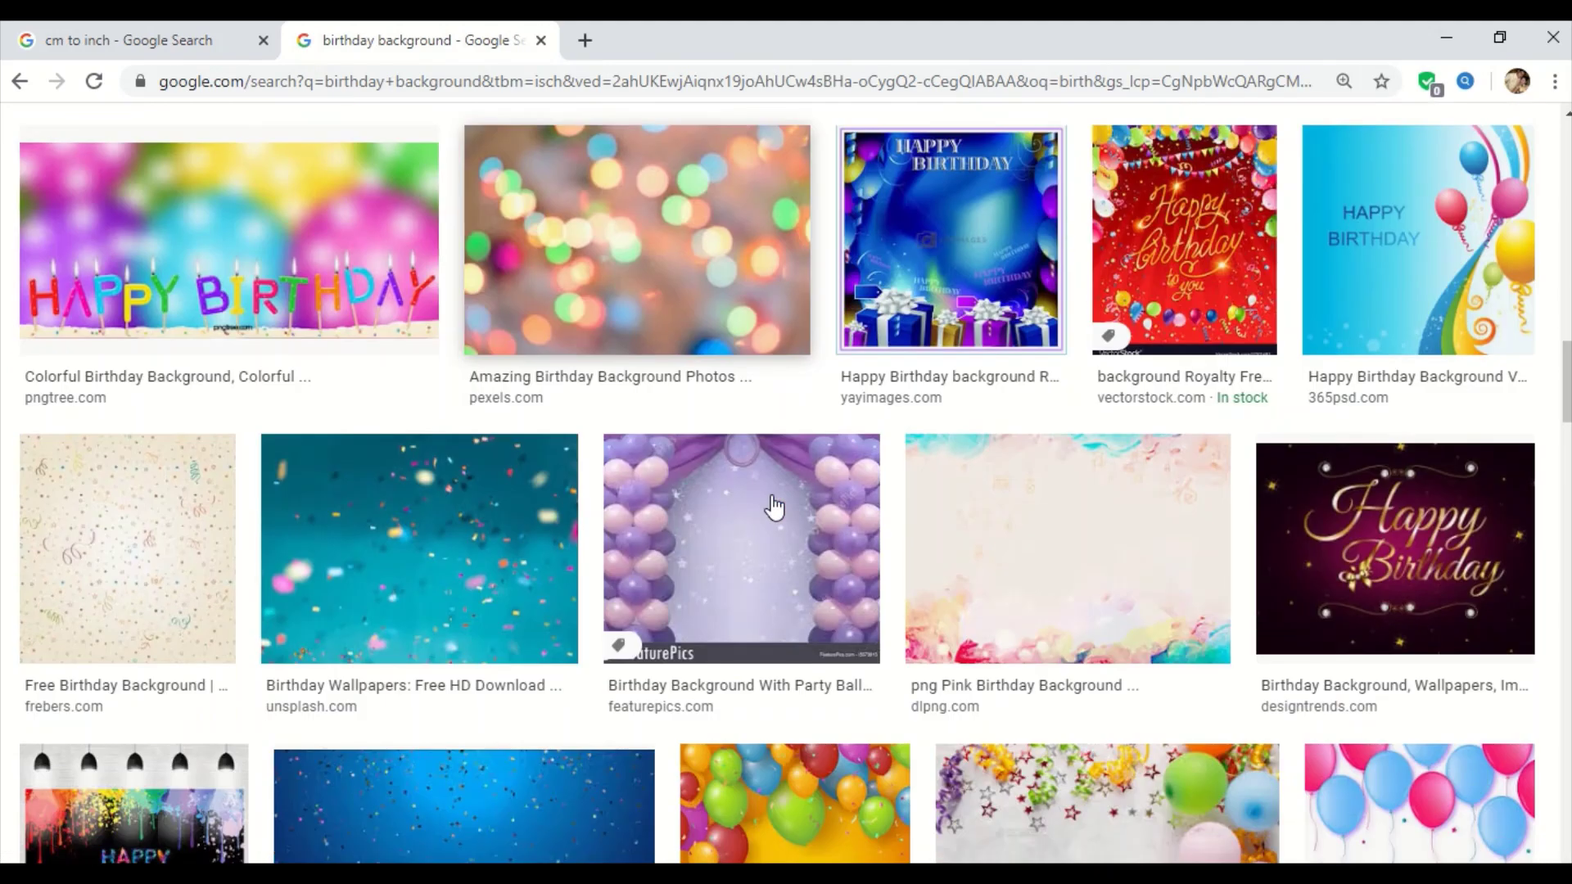
{"action": "scroll", "coordinate": [774, 507], "scroll_direction": "down", "scroll_amount": 3}
{"action": "scroll", "coordinate": [772, 500], "scroll_direction": "down", "scroll_amount": 3}
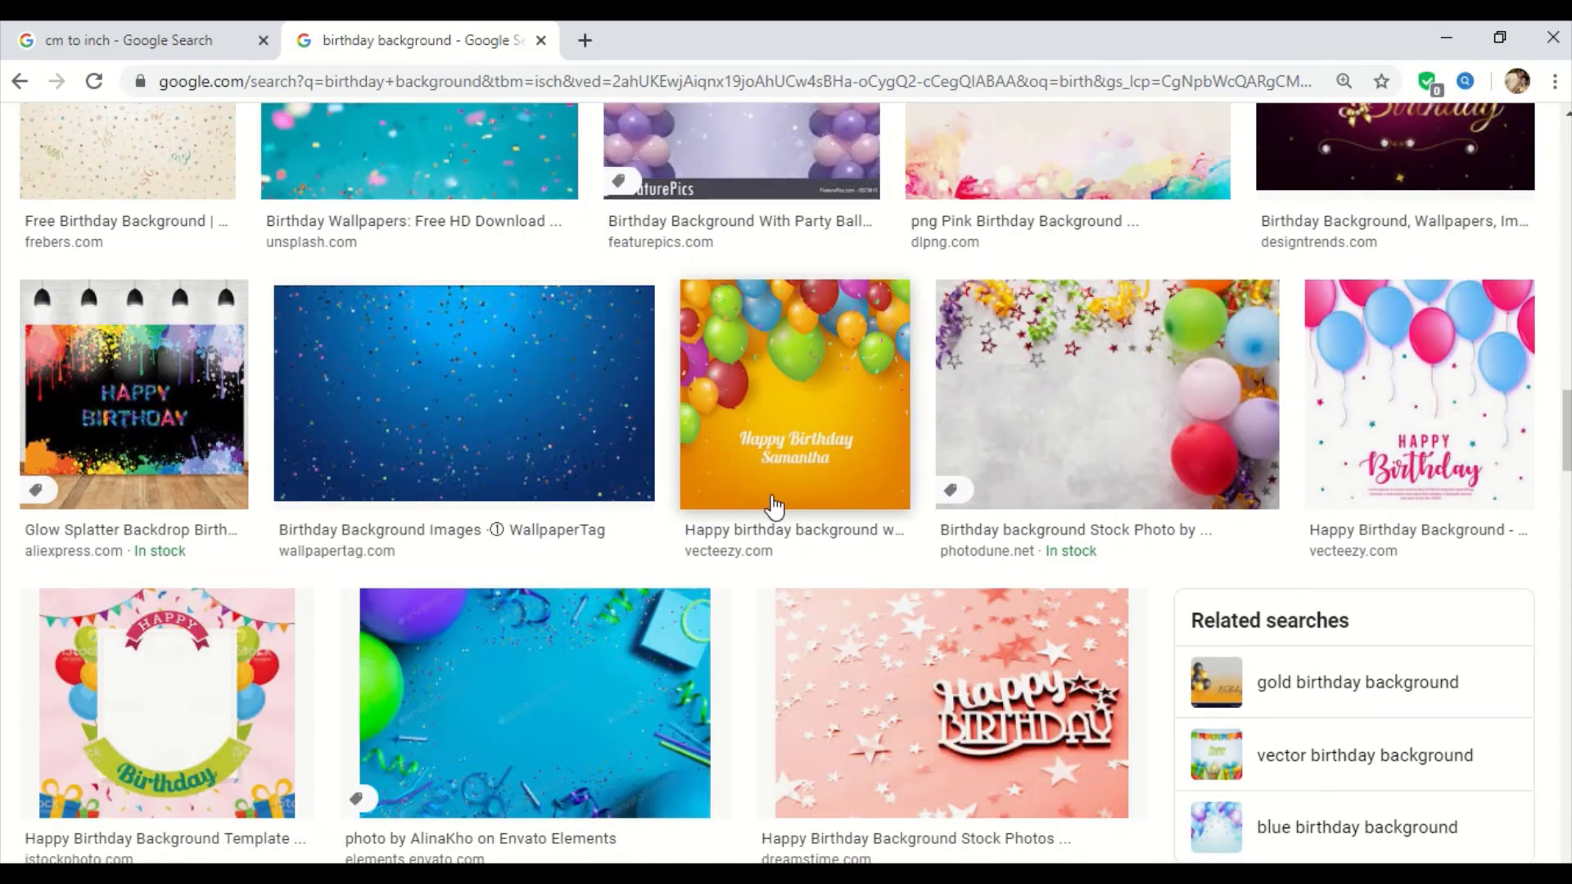
{"action": "left_click", "coordinate": [450, 419]}
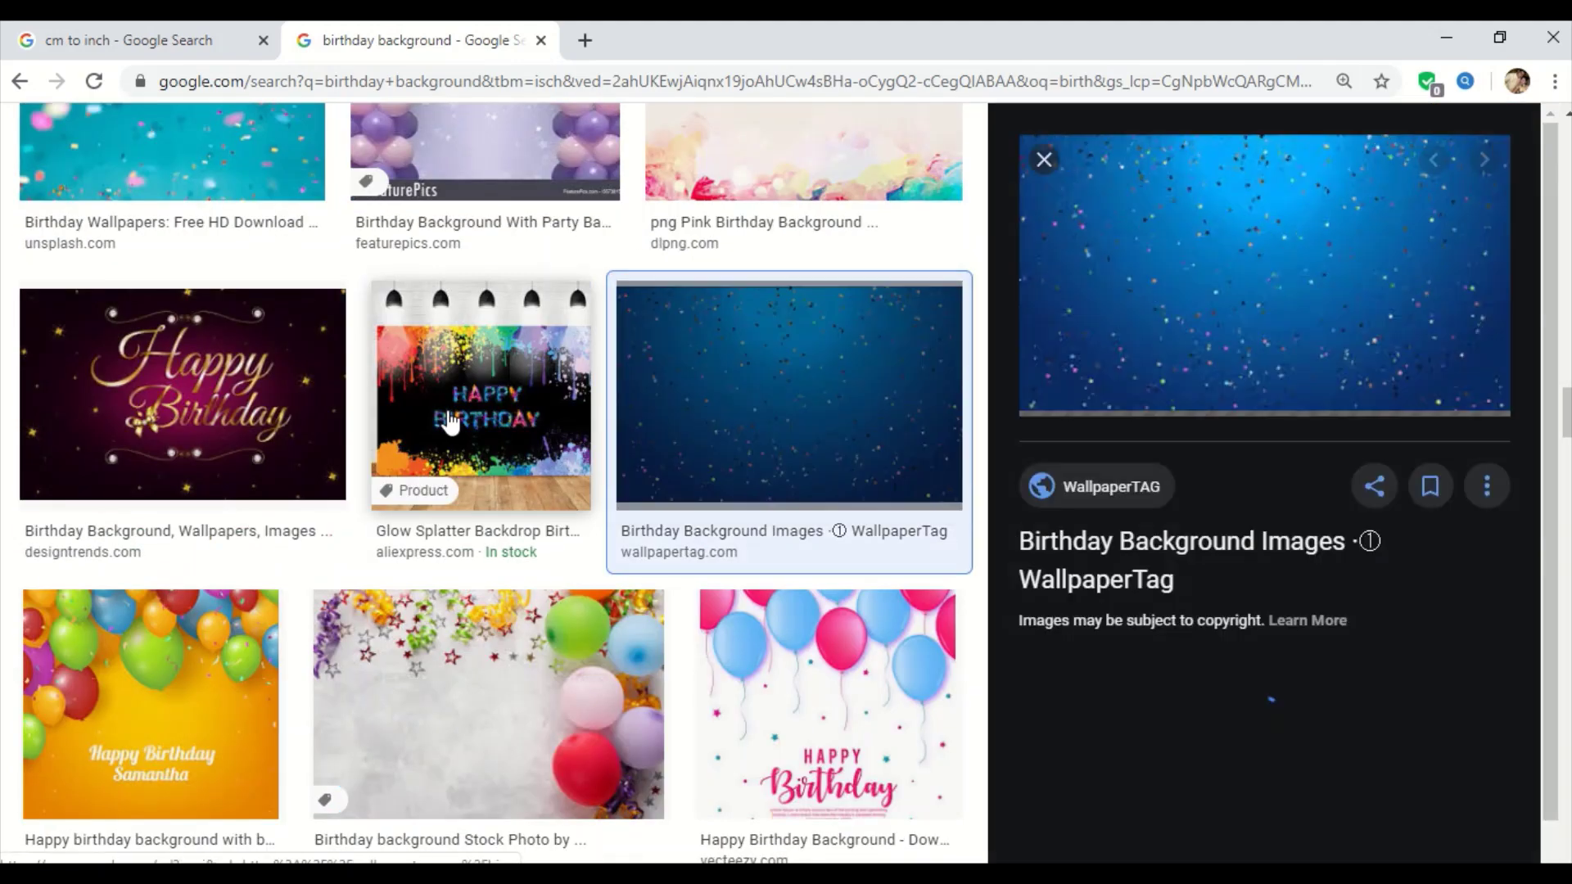
Open the confetti image full-size in a new tab and save a copy of it.
{"action": "right_click", "coordinate": [1117, 244]}
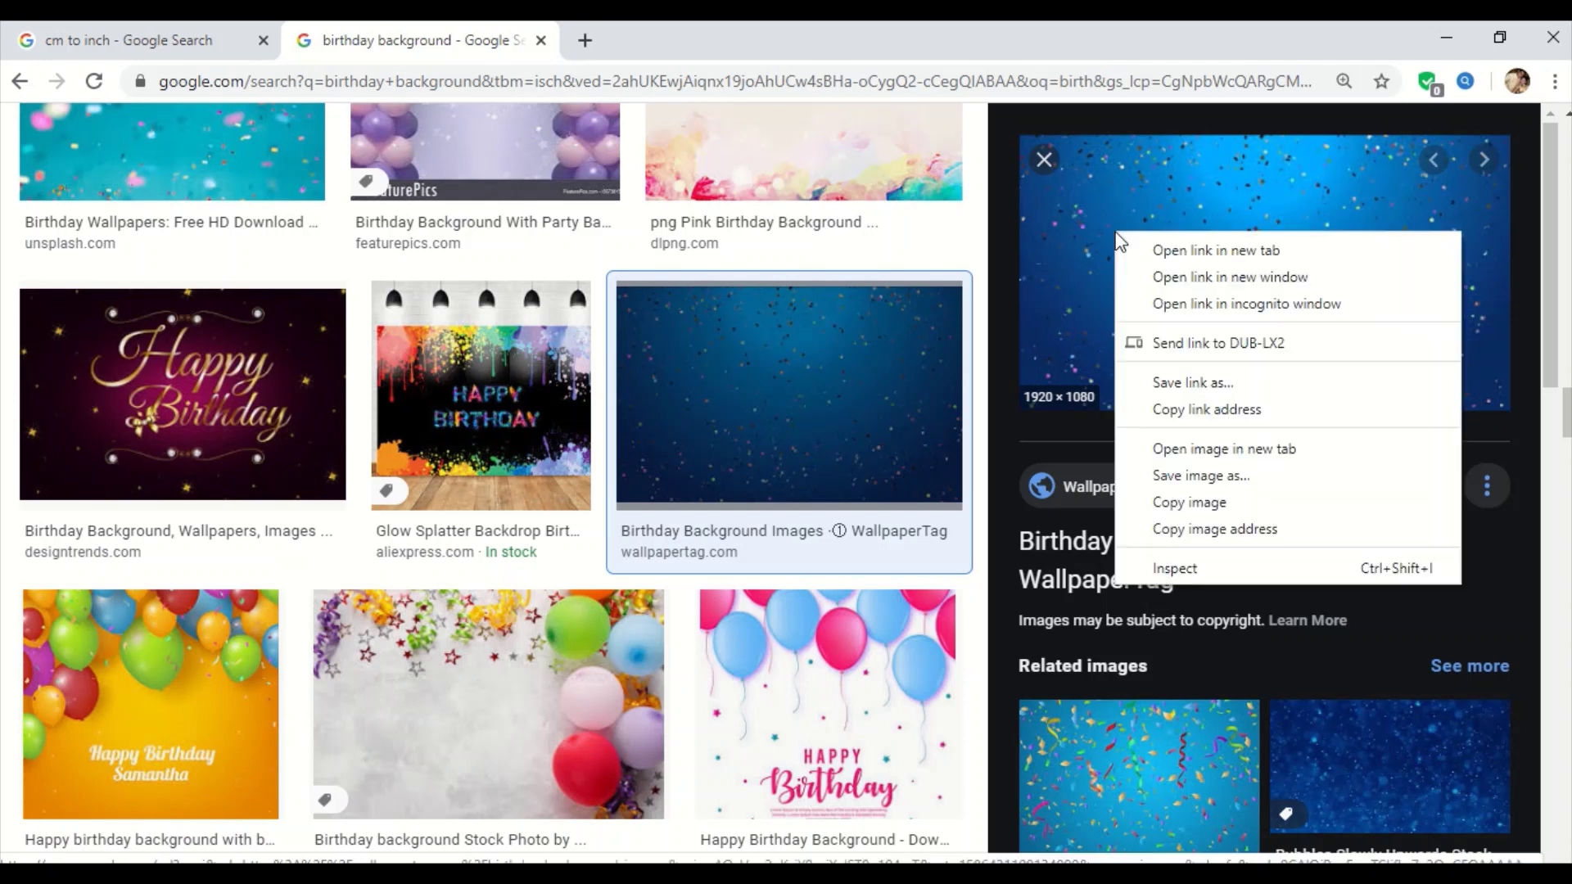
{"action": "left_click", "coordinate": [1252, 452]}
{"action": "left_click", "coordinate": [691, 45]}
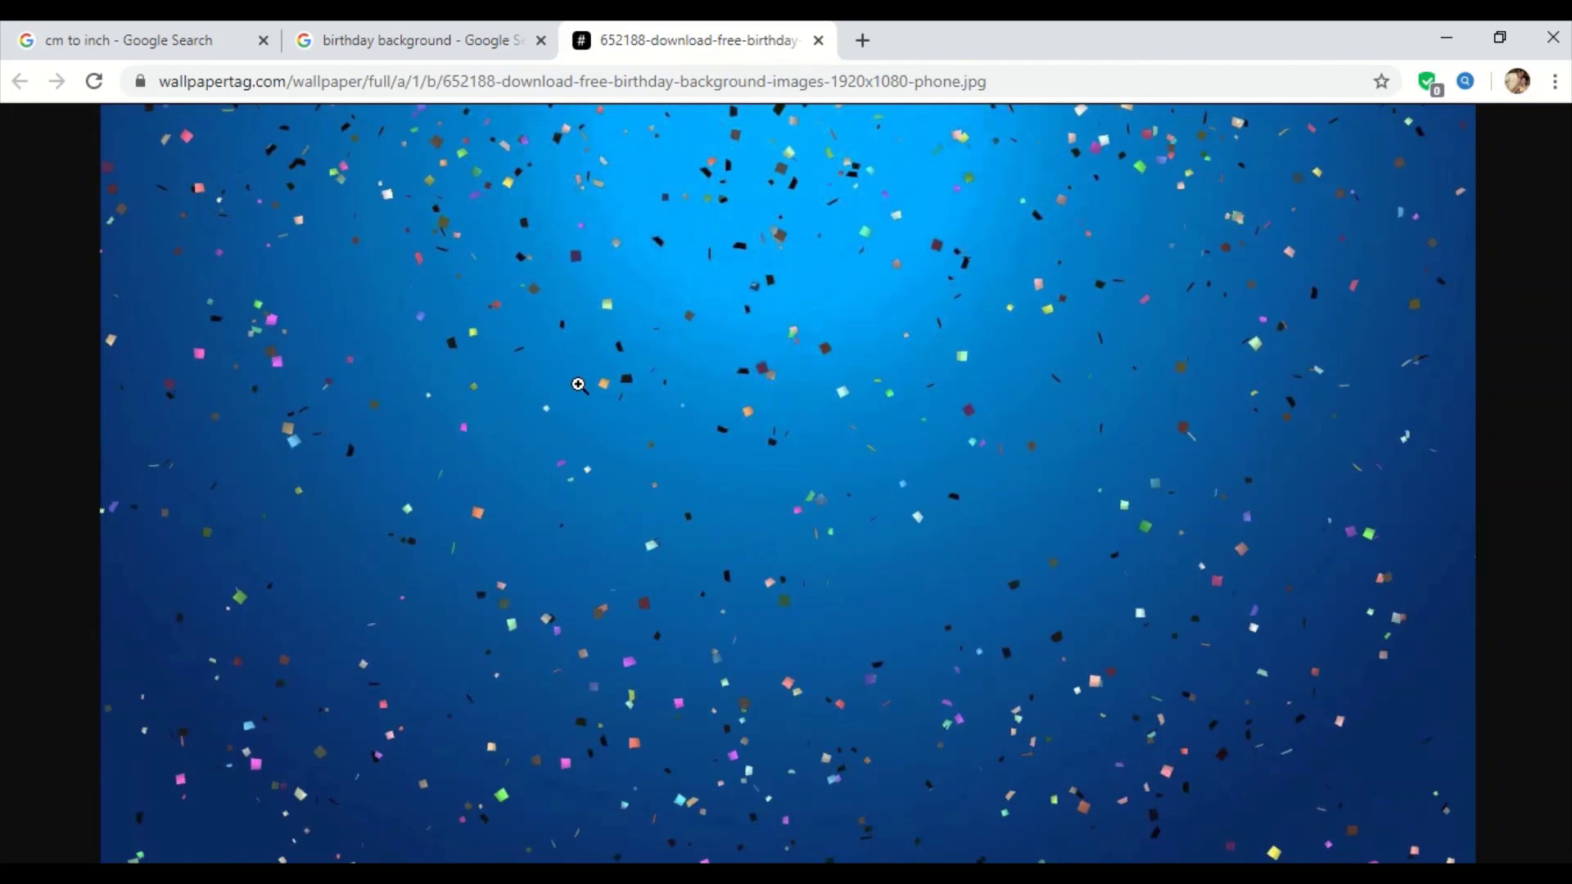
{"action": "right_click", "coordinate": [464, 328]}
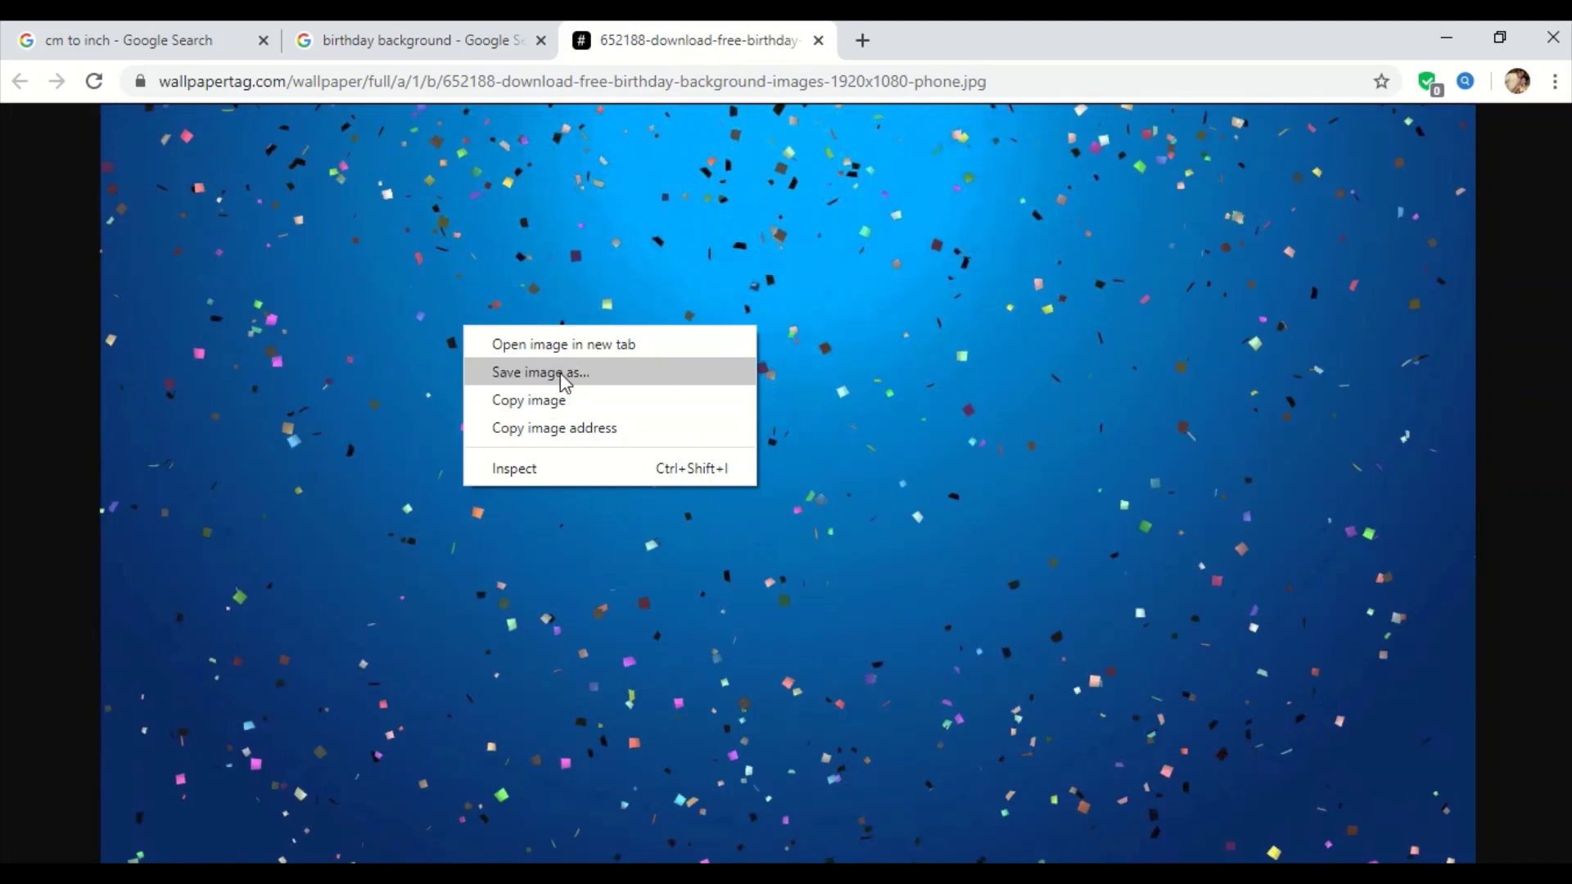
{"action": "left_click", "coordinate": [564, 401]}
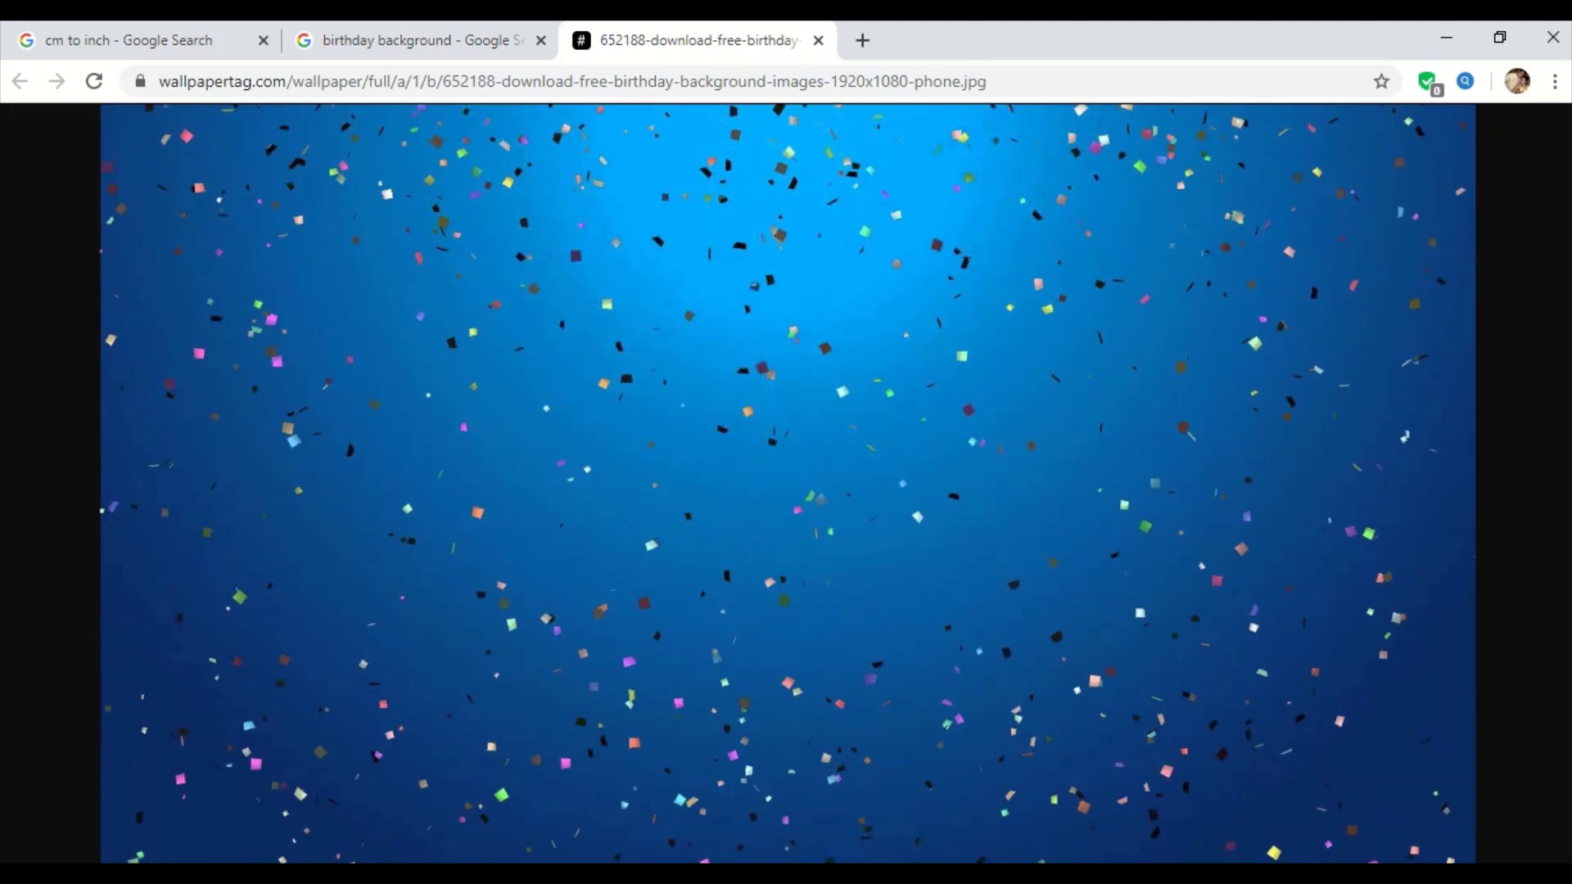
{"action": "key", "text": "alt+Tab"}
Paste the copied confetti image as a picture and move it to the slide's top-left corner.
{"action": "right_click", "coordinate": [366, 282]}
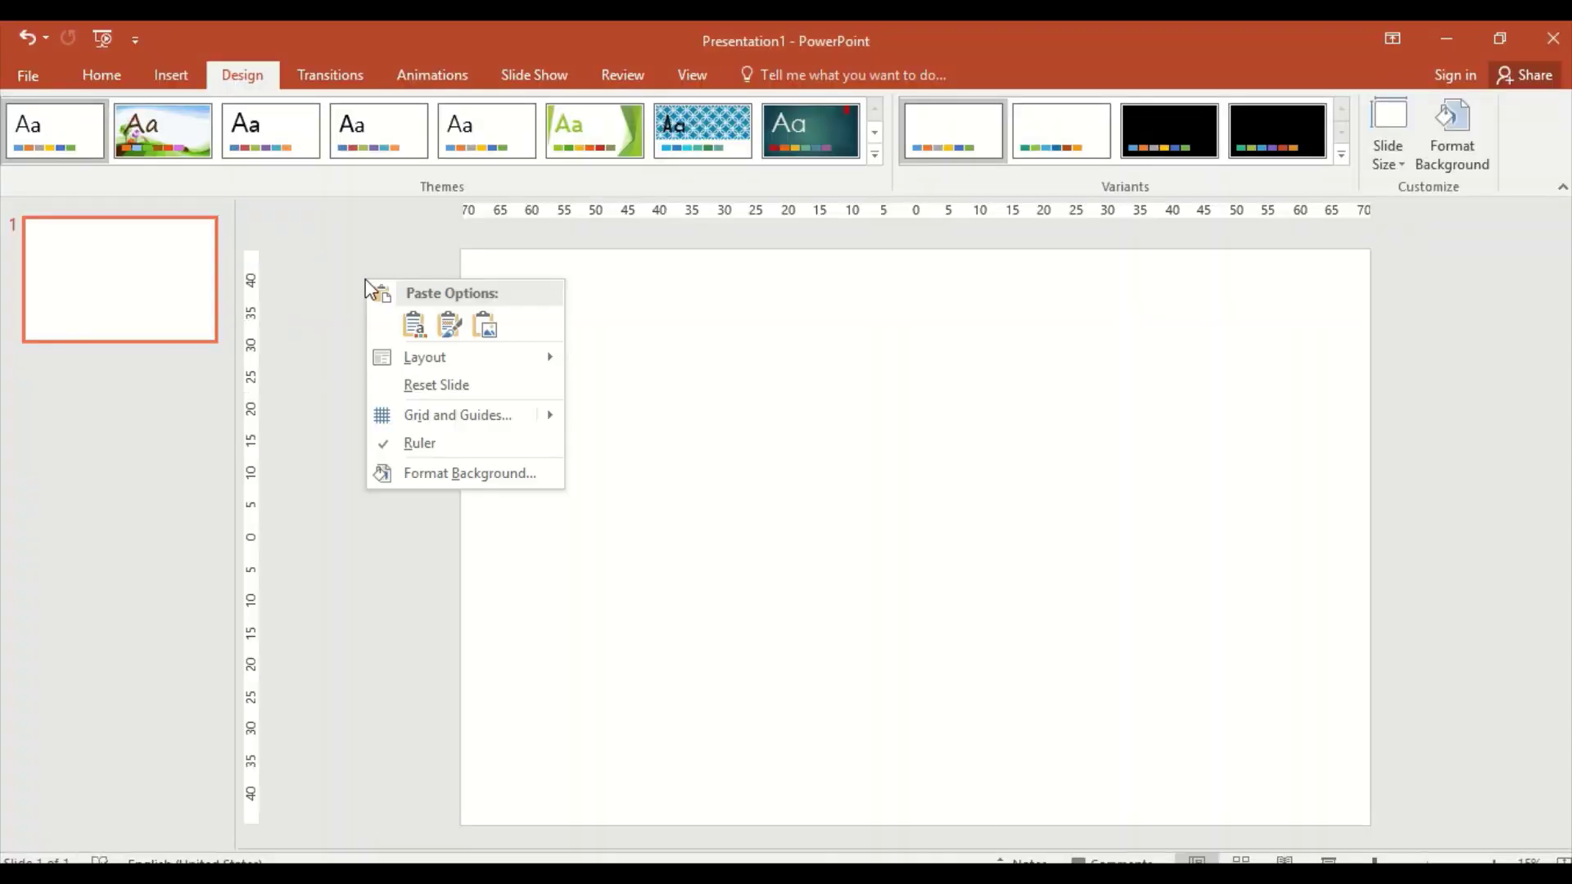
{"action": "left_click", "coordinate": [486, 326]}
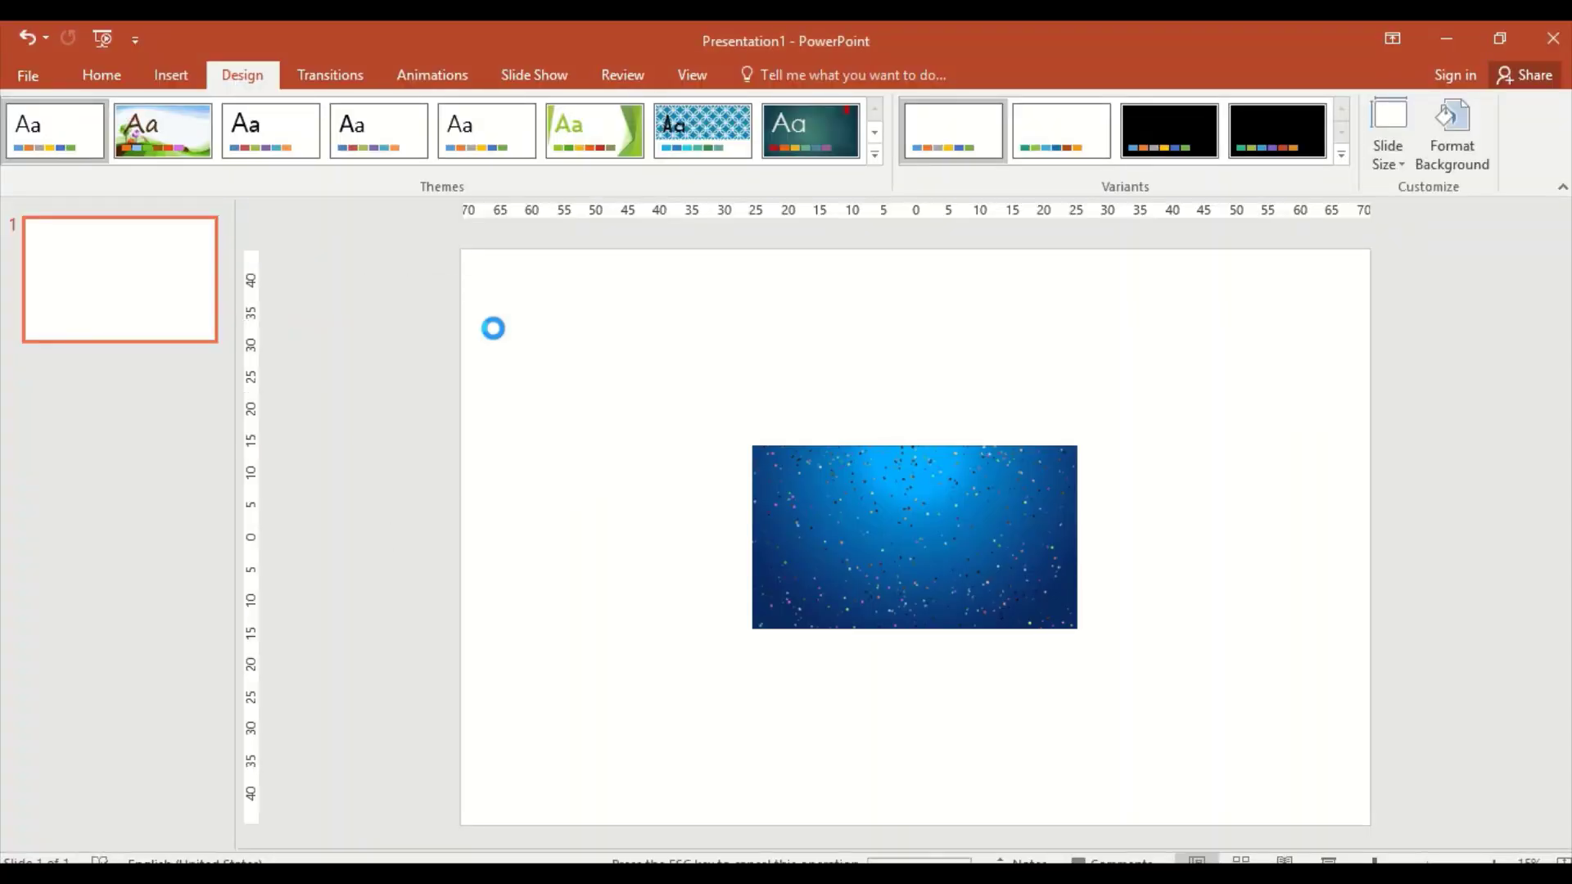
{"action": "left_click_drag", "start_coordinate": [985, 519], "coordinate": [698, 336]}
Stretch the confetti picture right and down until it covers the whole slide.
{"action": "left_click_drag", "start_coordinate": [781, 449], "coordinate": [833, 475]}
{"action": "left_click", "coordinate": [1037, 565]}
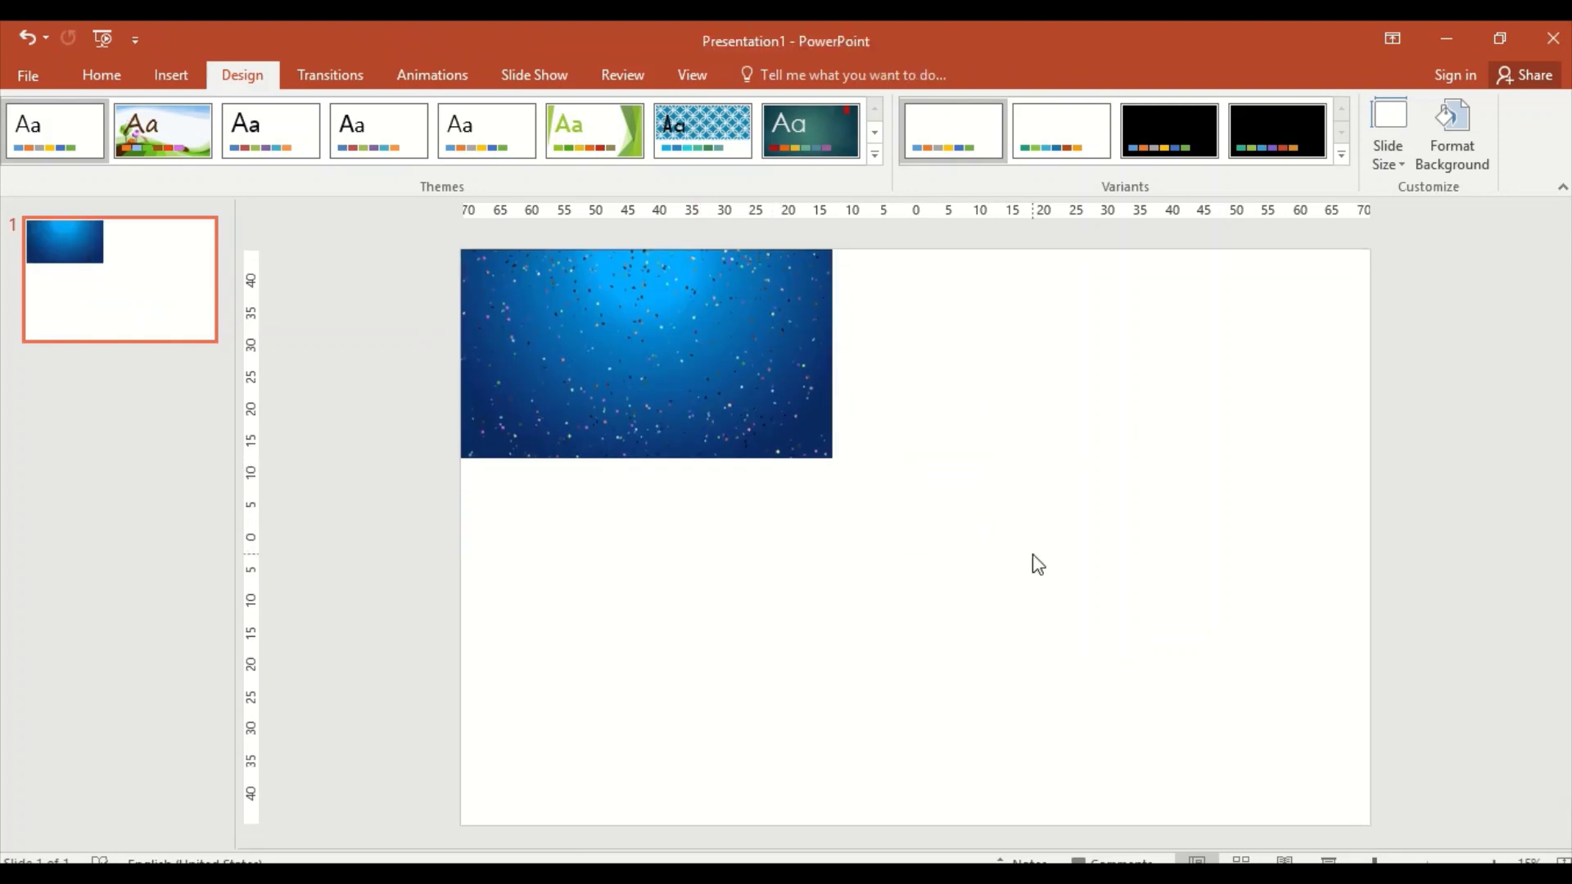
{"action": "left_click", "coordinate": [714, 396]}
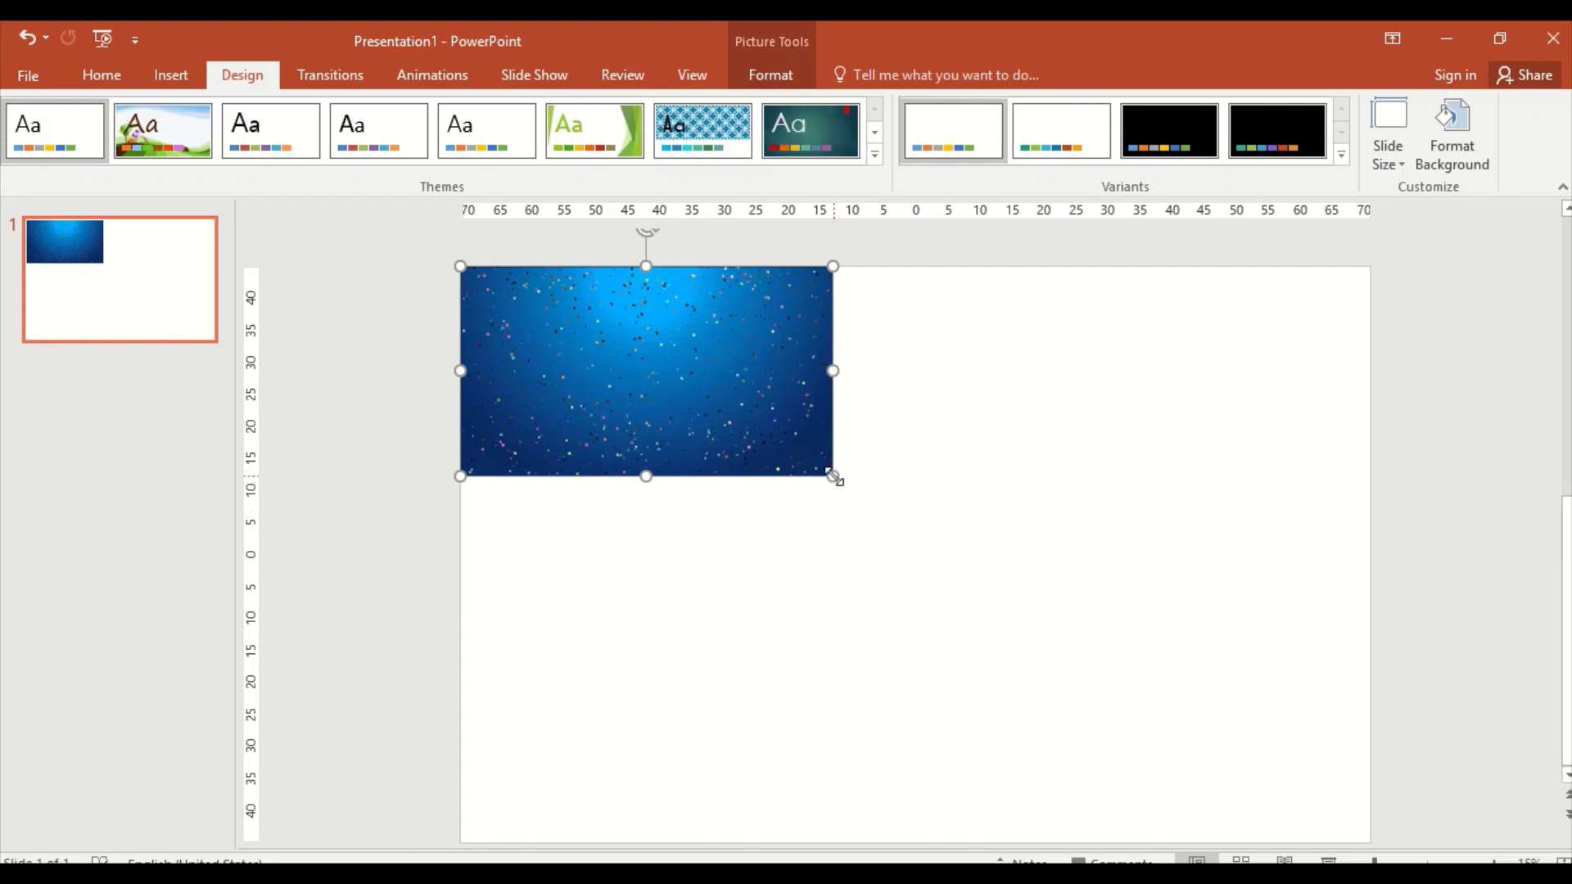
{"action": "left_click_drag", "start_coordinate": [833, 476], "coordinate": [1125, 765]}
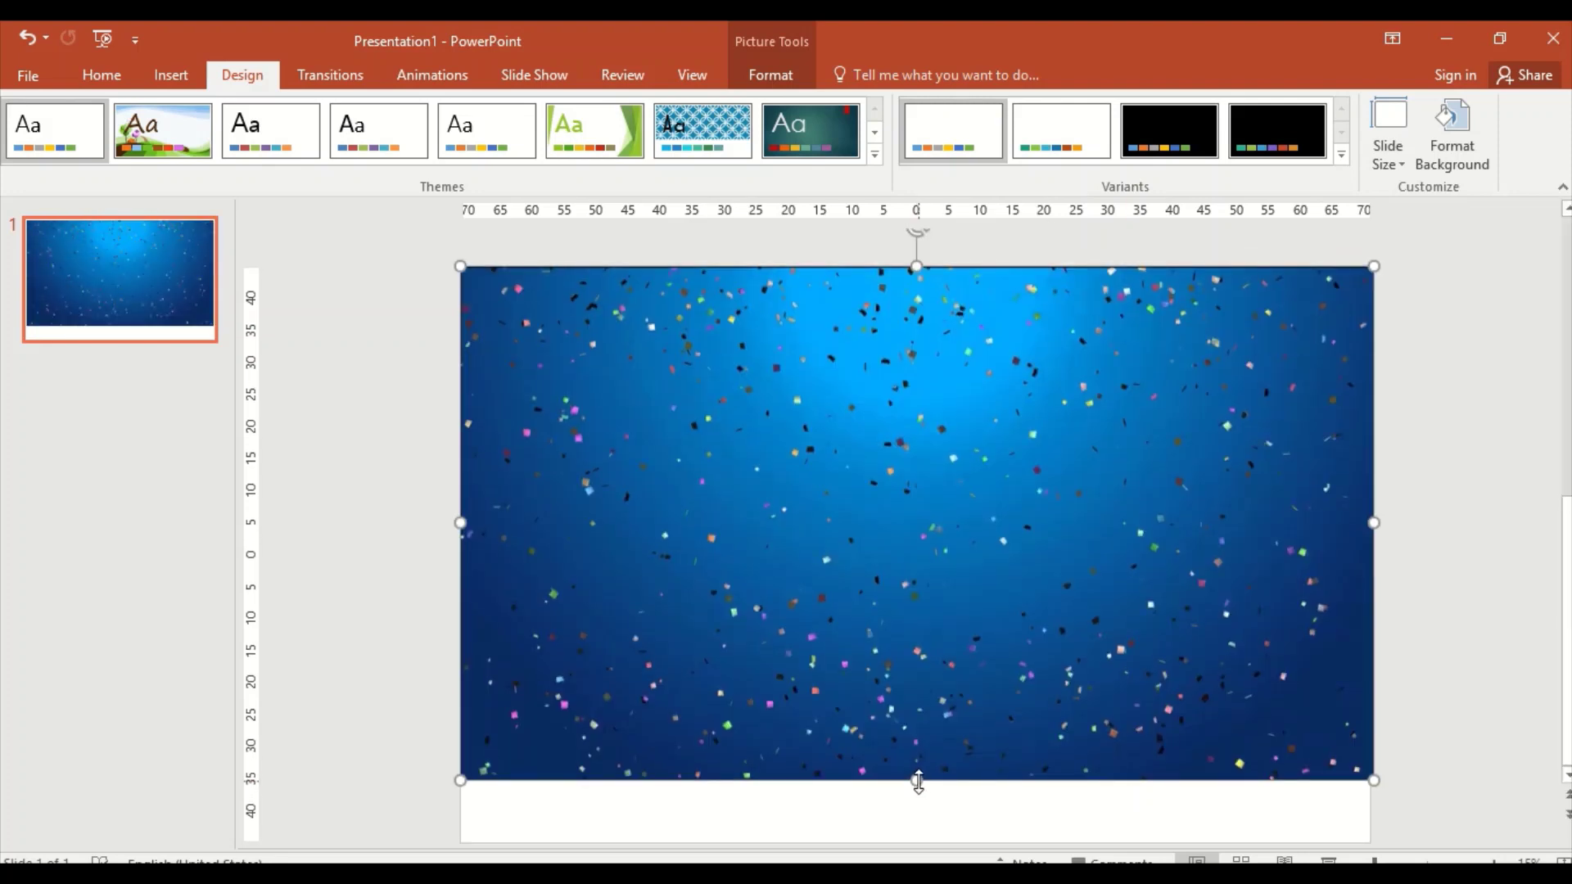
{"action": "left_click_drag", "start_coordinate": [919, 778], "coordinate": [926, 825]}
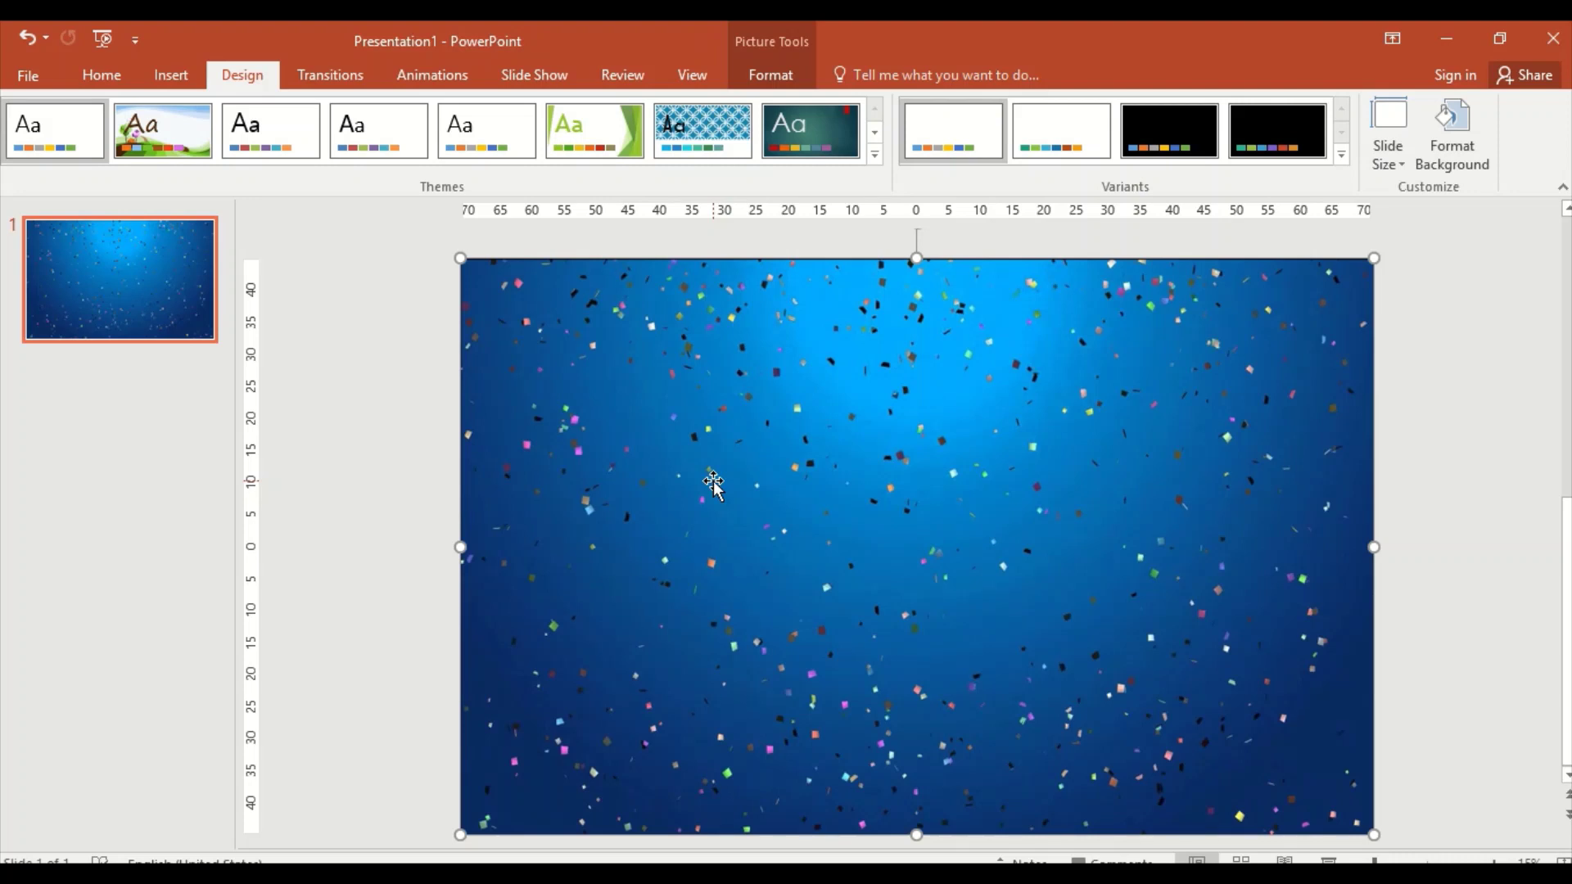
{"action": "left_click", "coordinate": [357, 413]}
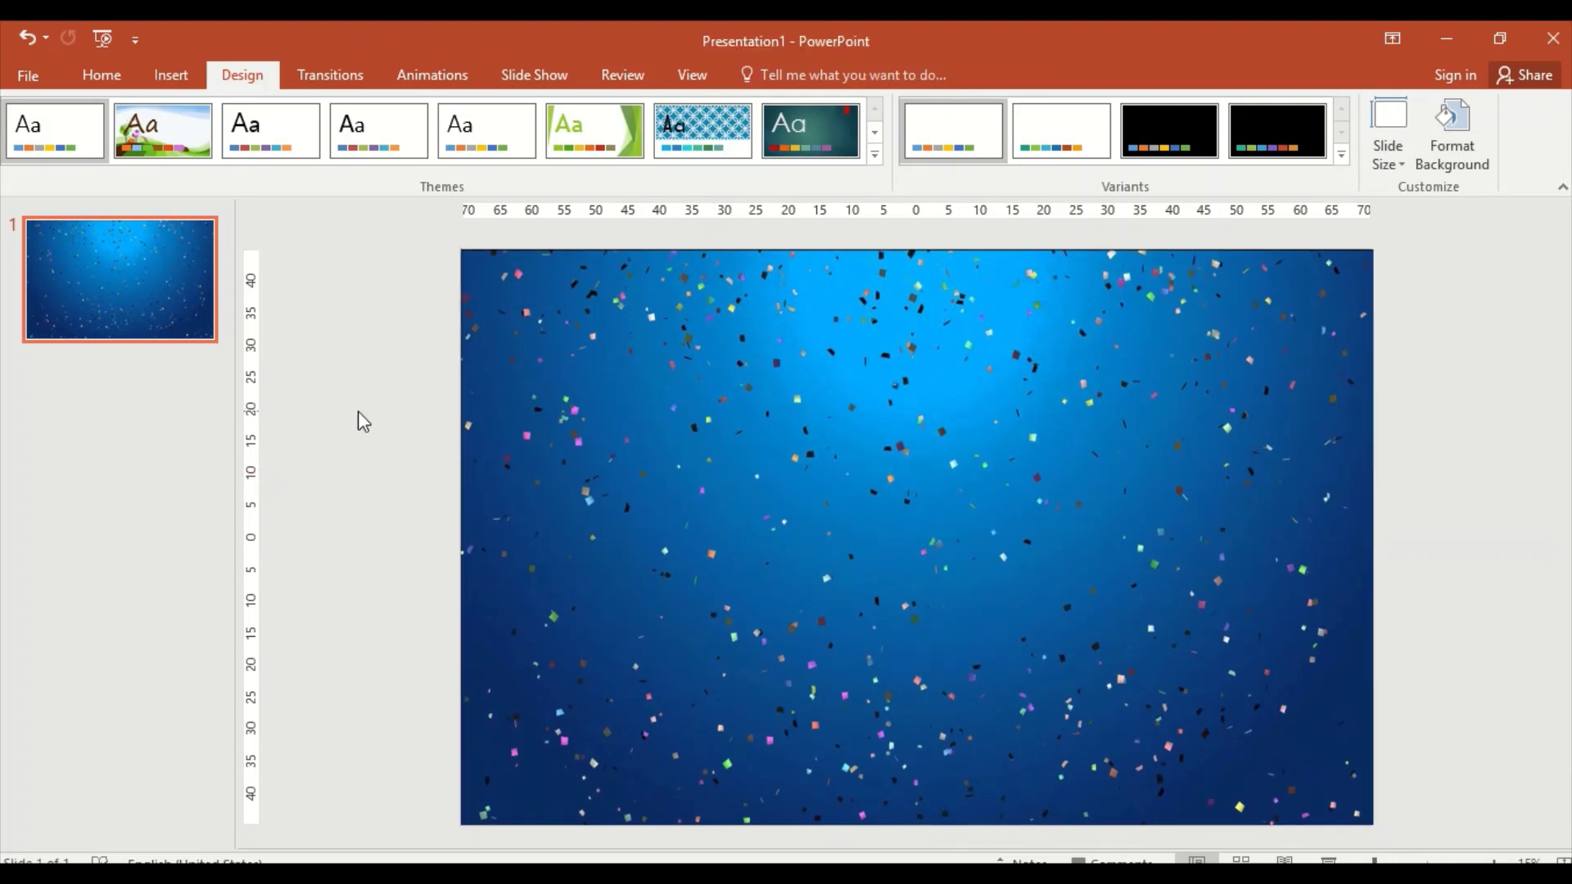
Insert an outlined-style WordArt box reading 'Happy 1st Birthday'.
{"action": "left_click", "coordinate": [656, 403]}
{"action": "left_click", "coordinate": [352, 463]}
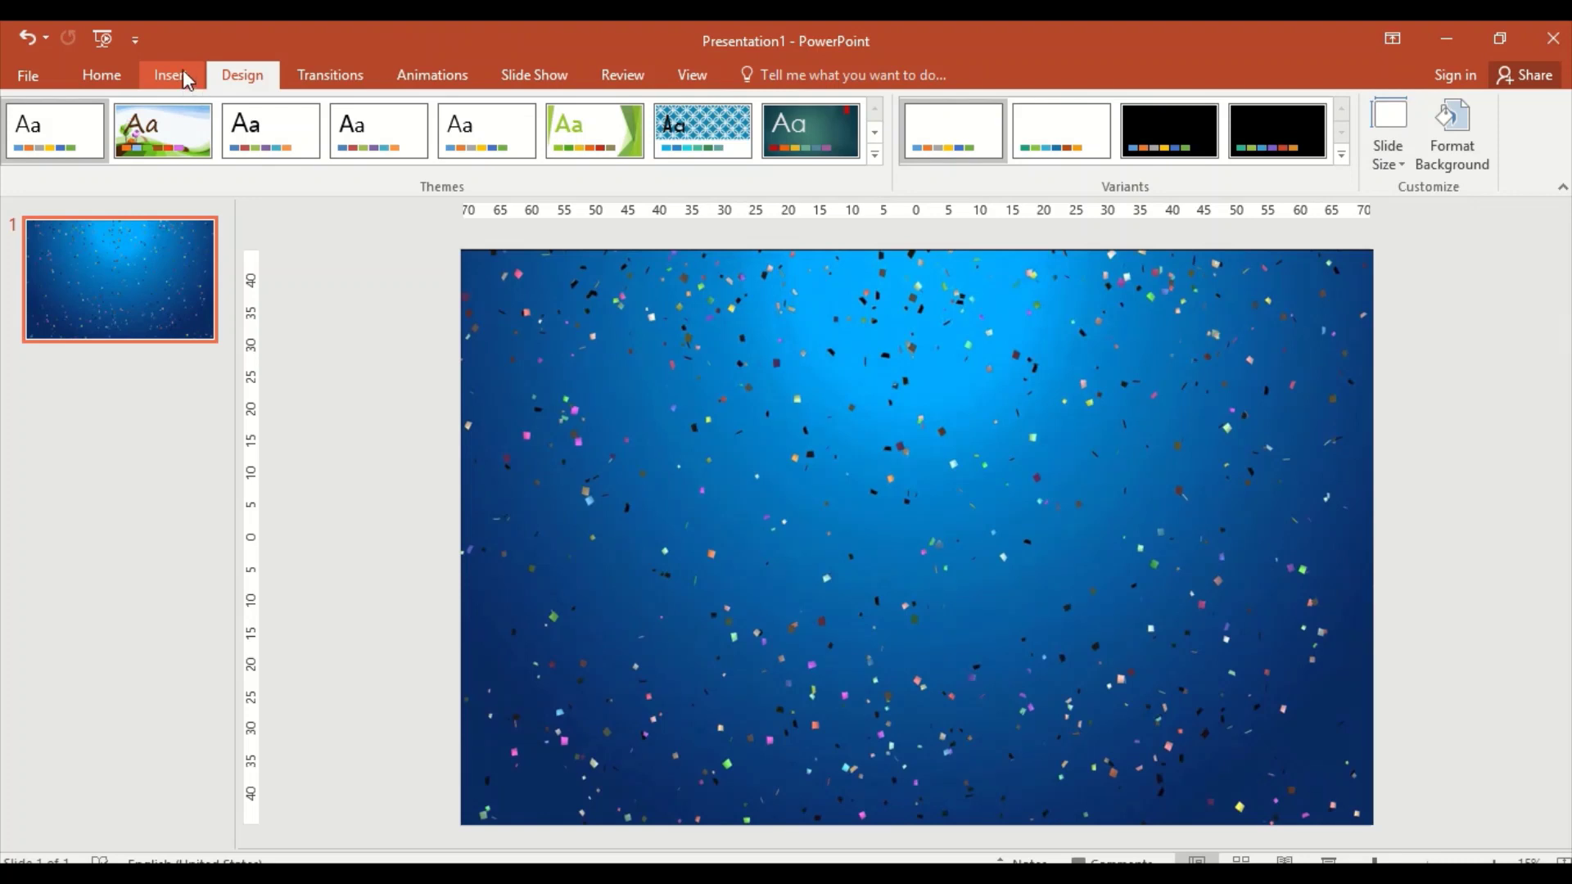
{"action": "left_click", "coordinate": [188, 81]}
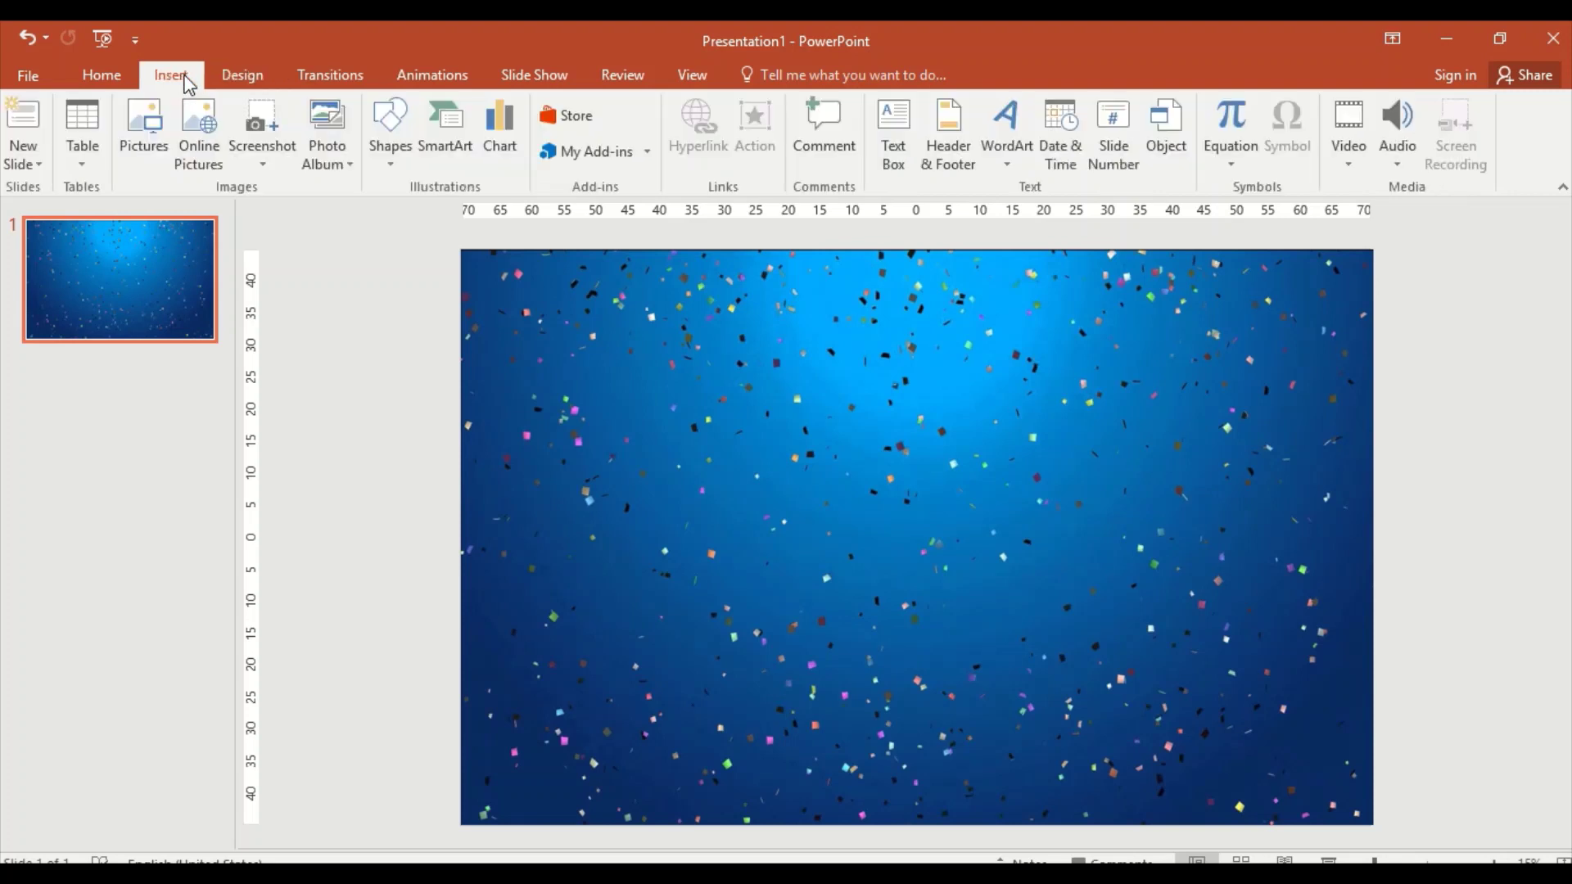
{"action": "left_click", "coordinate": [1012, 162]}
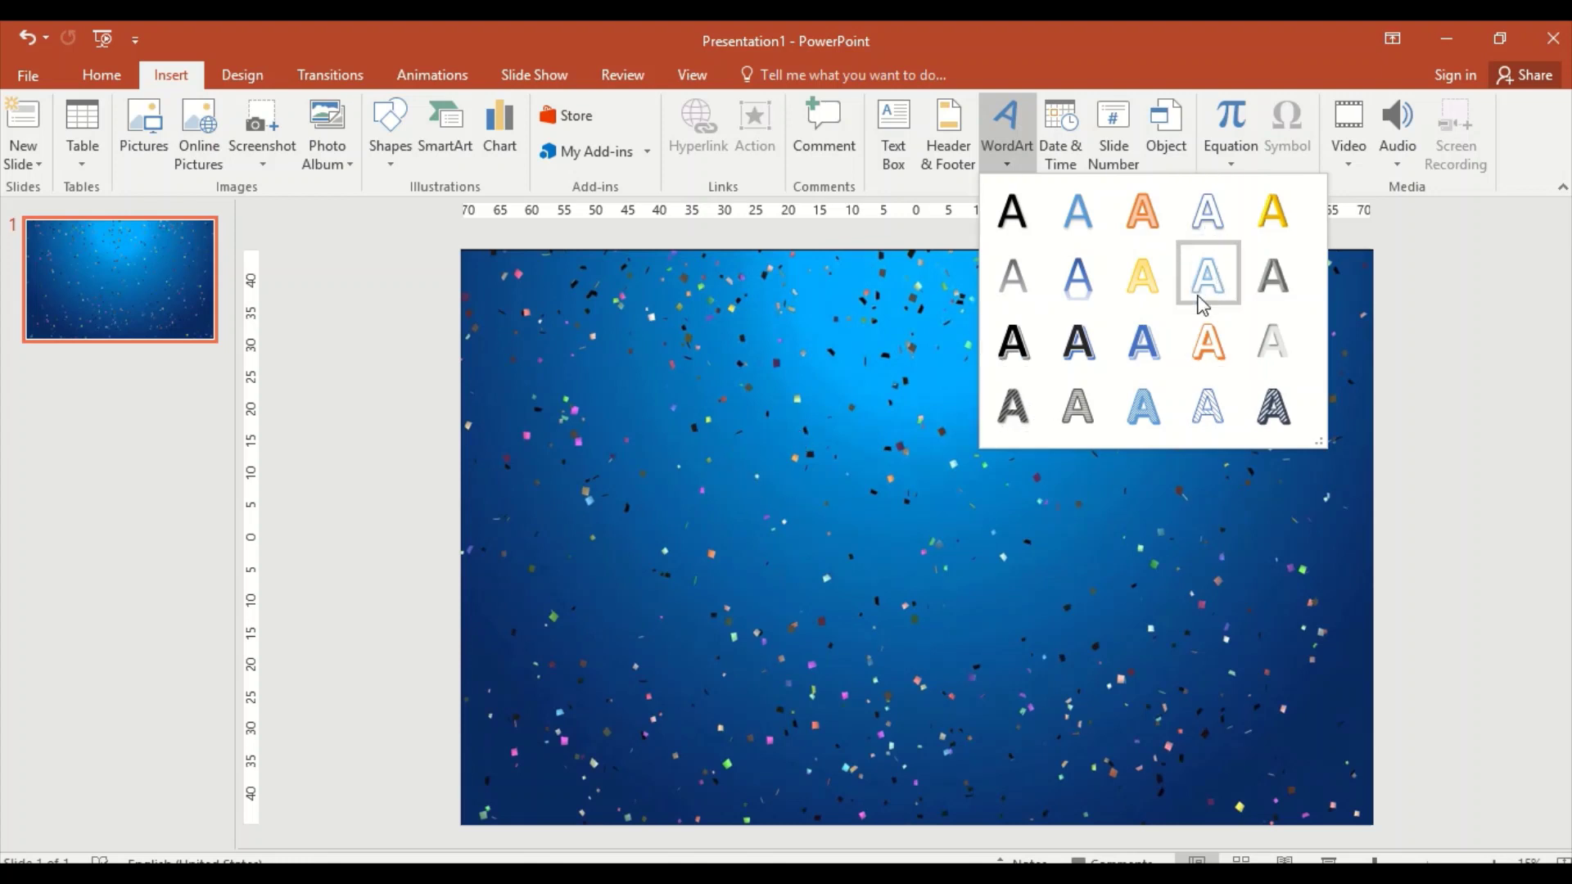
{"action": "left_click", "coordinate": [1210, 218]}
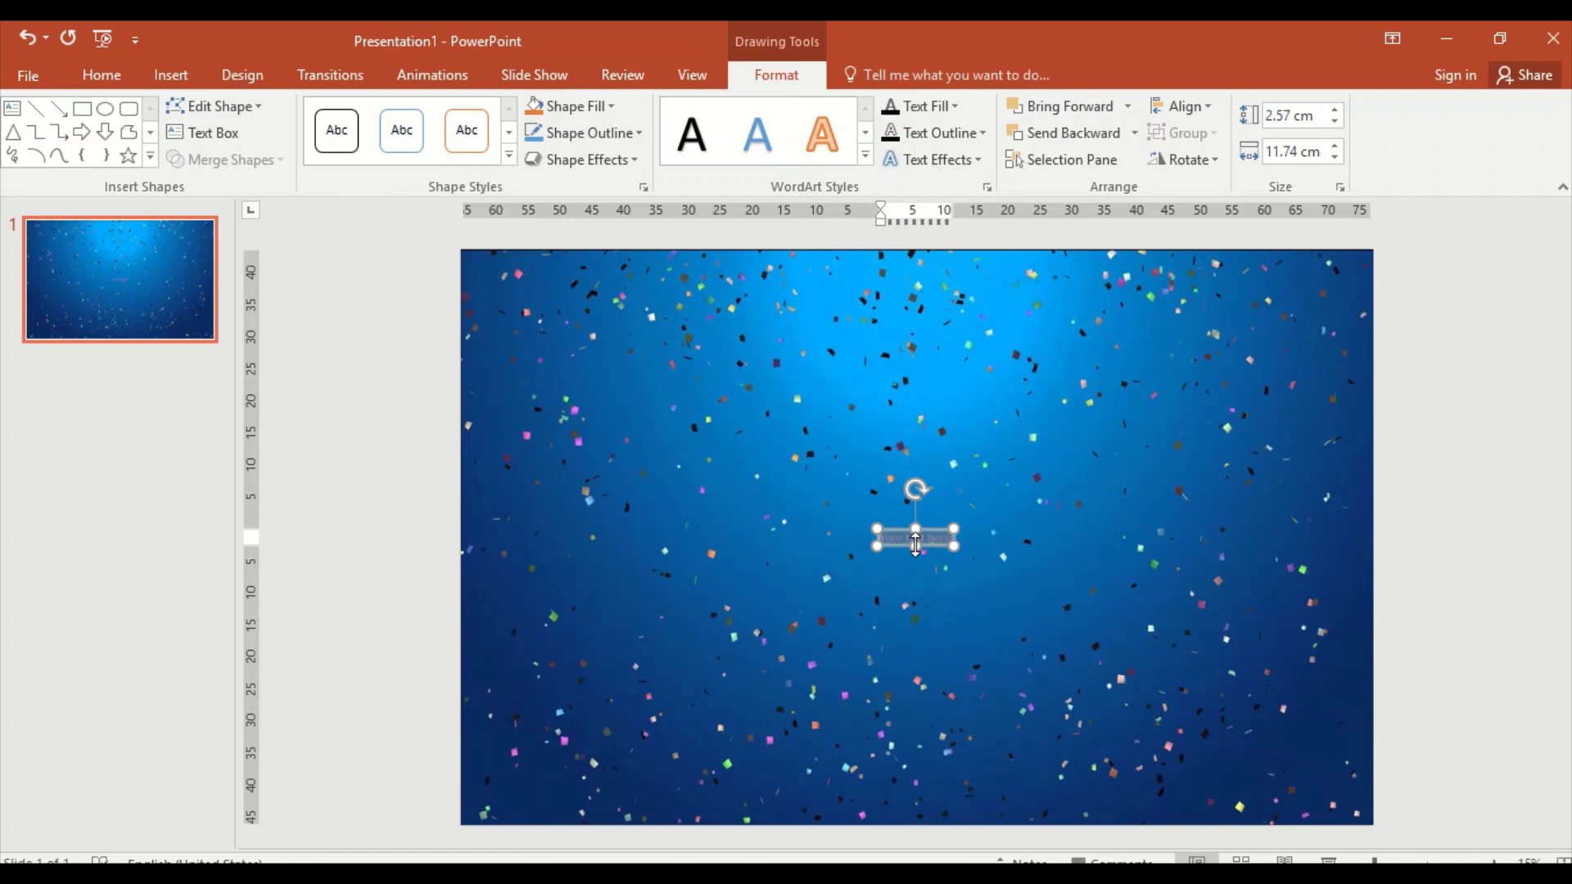
{"action": "type", "text": "Happy"}
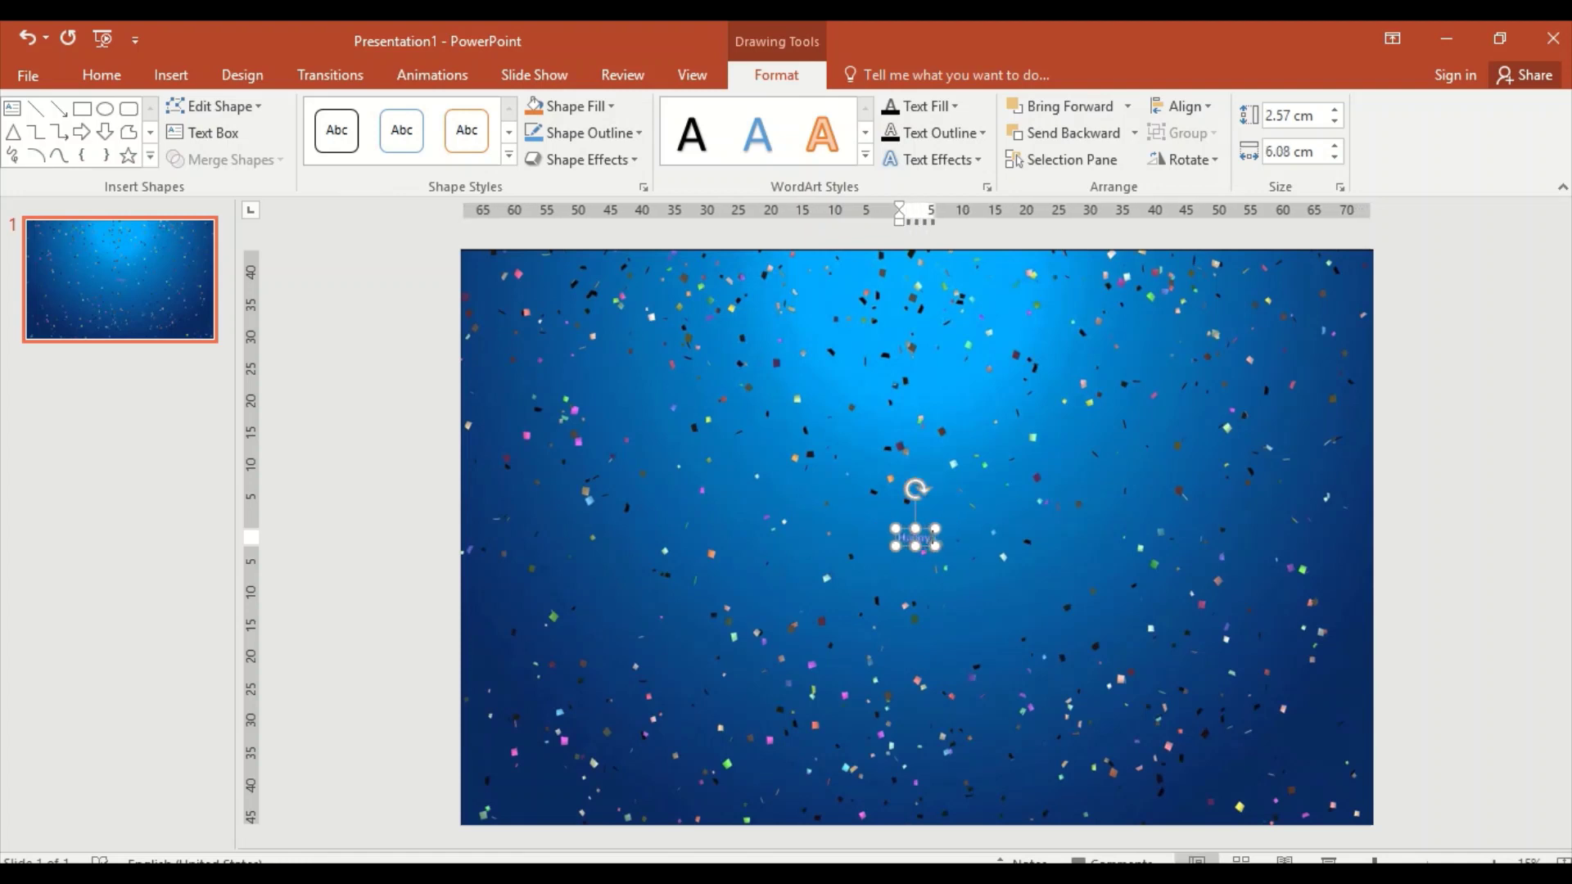
{"action": "type", "text": " 1st"}
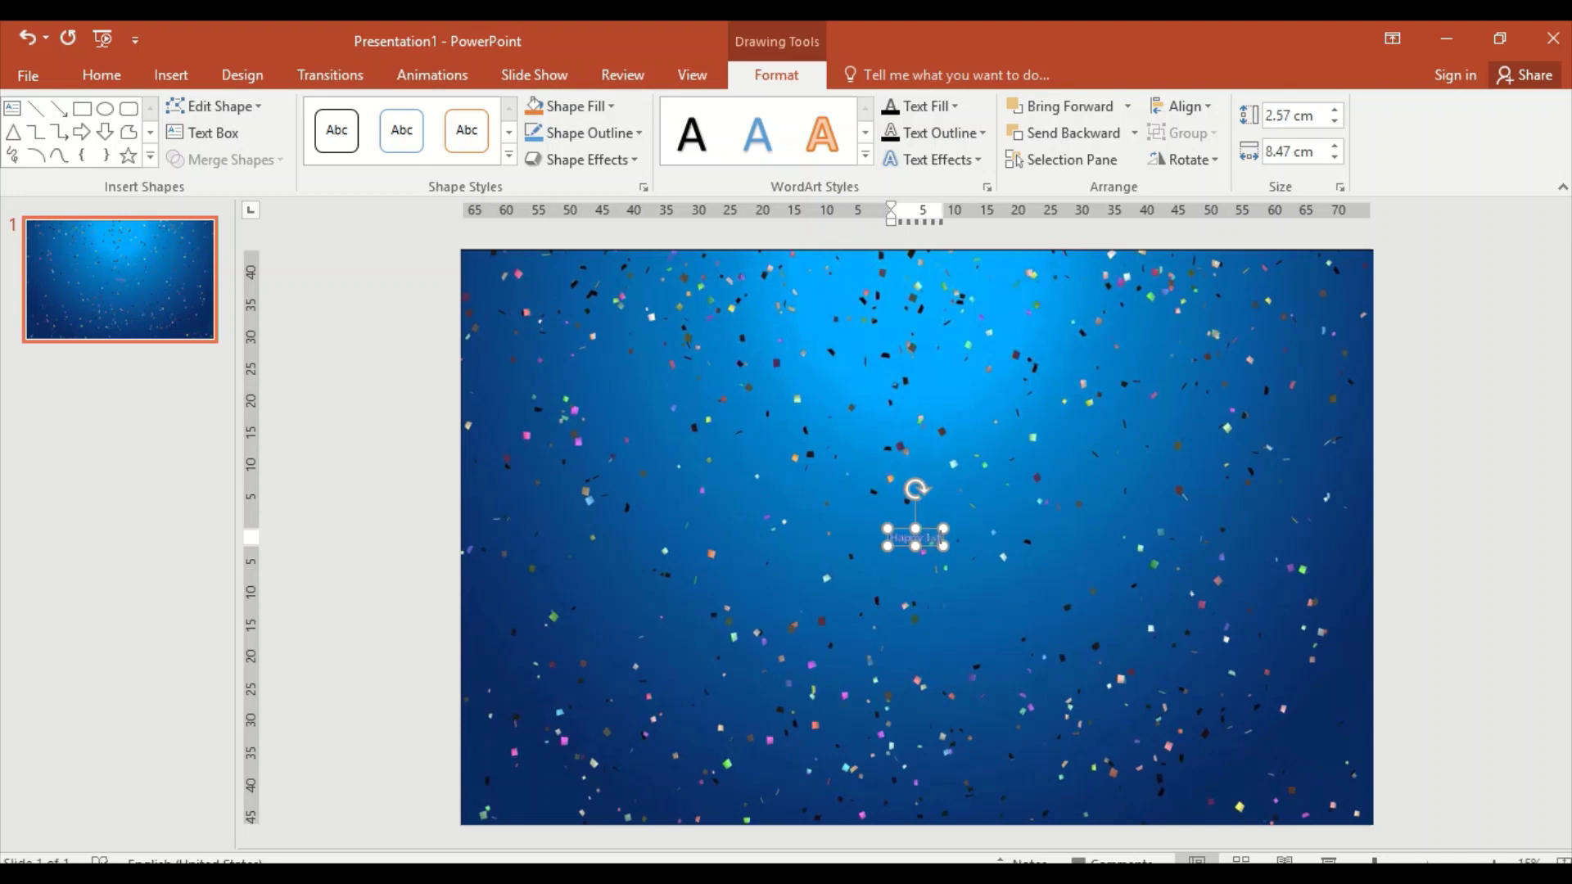
{"action": "type", "text": " Birthday"}
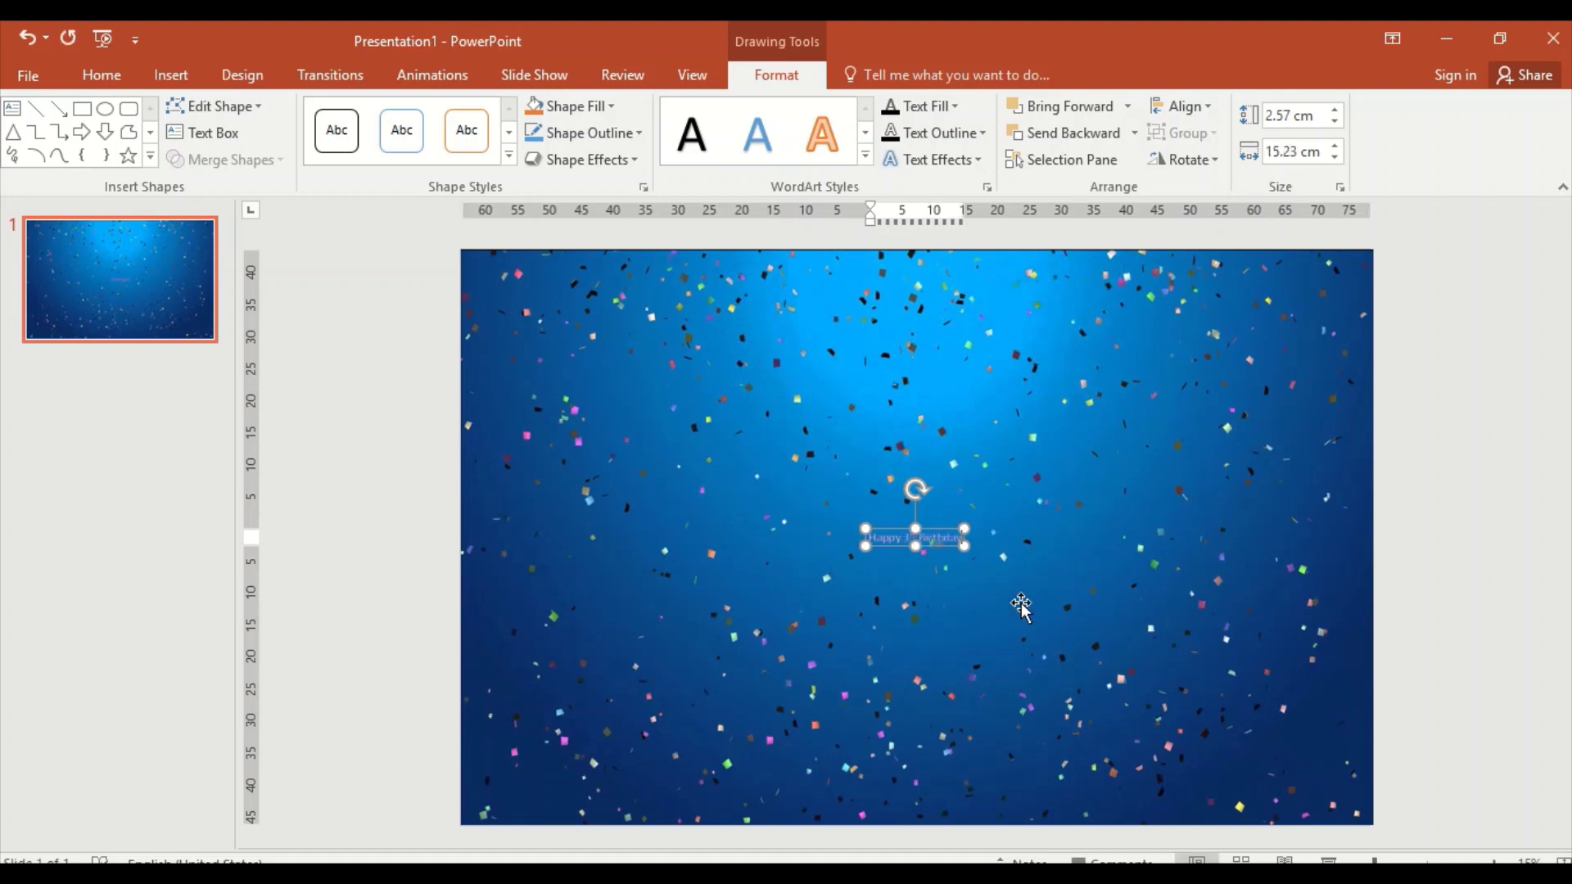
Move the WordArt box near the top of the slide and widen it to 48.56 cm.
{"action": "left_click_drag", "start_coordinate": [949, 536], "coordinate": [732, 338]}
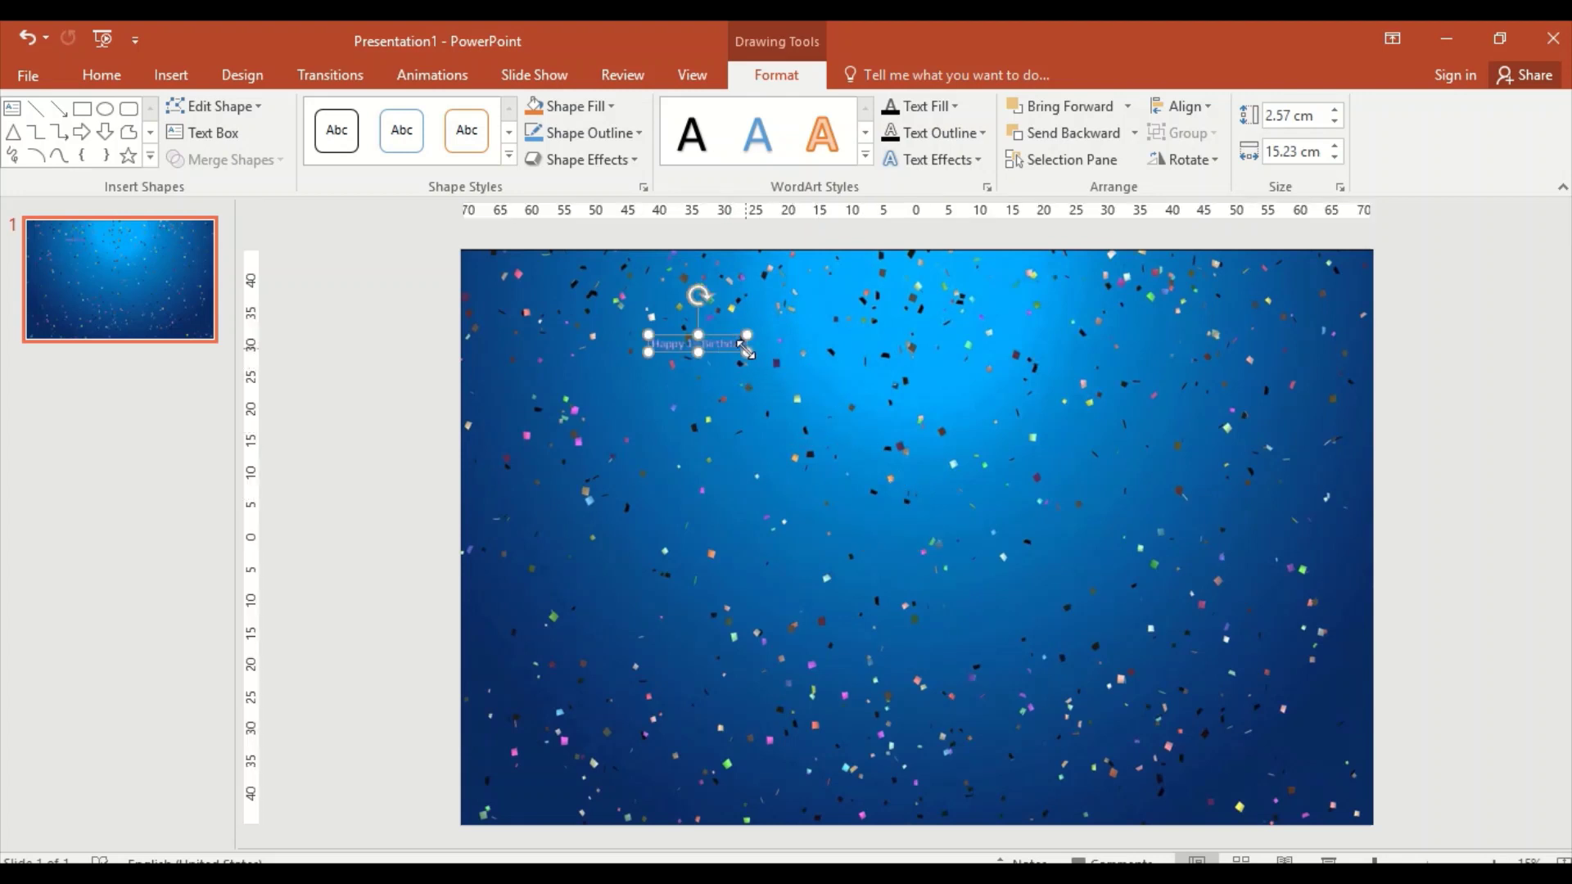
{"action": "left_click_drag", "start_coordinate": [747, 352], "coordinate": [960, 404]}
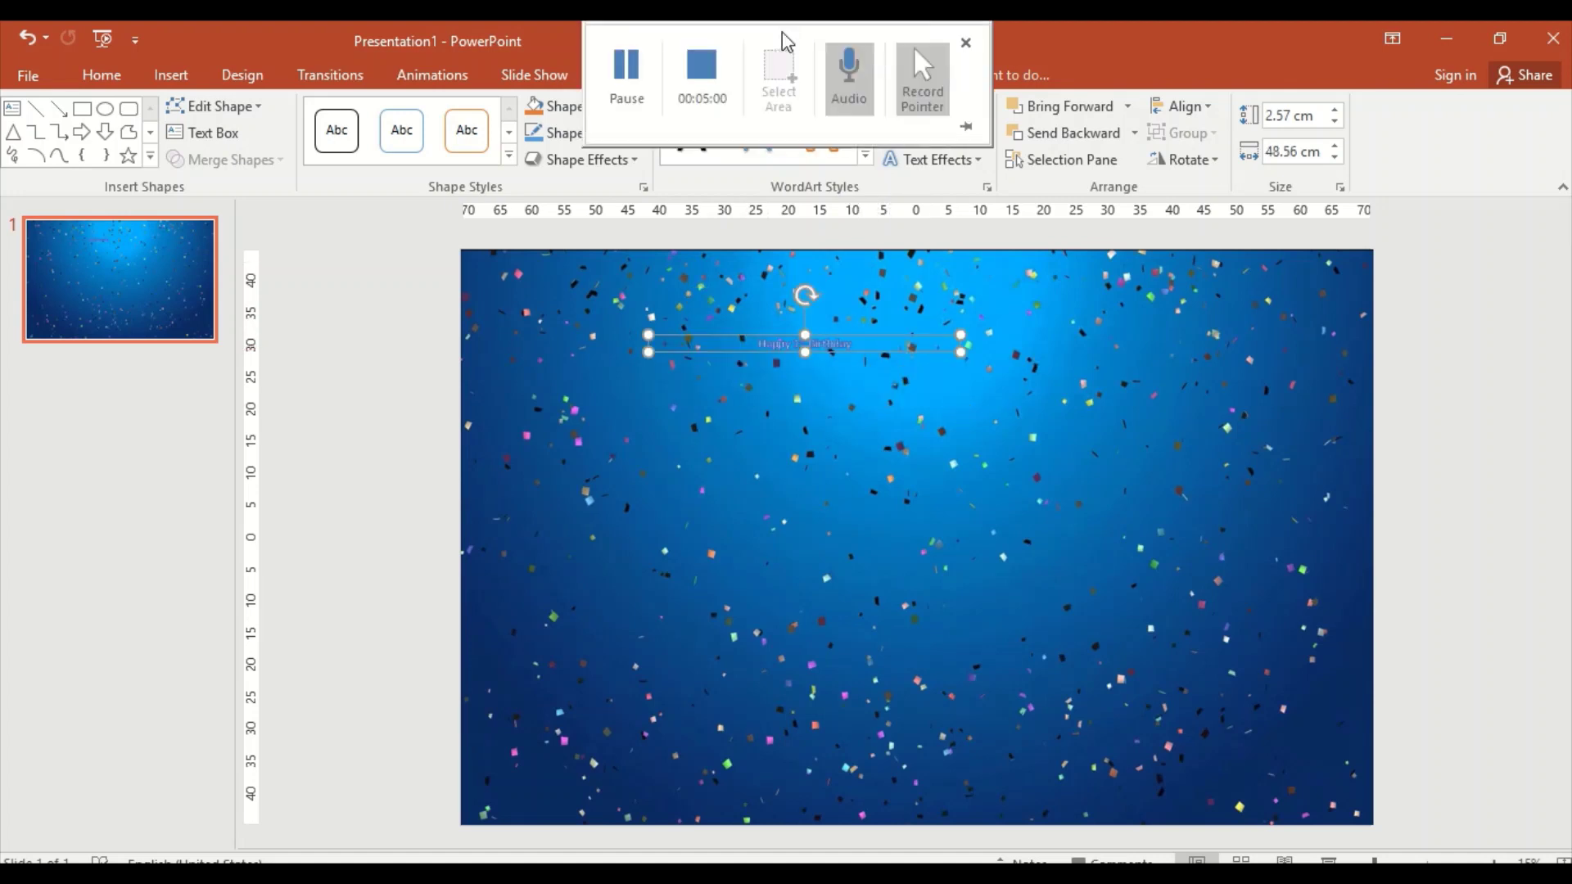
{"action": "left_click", "coordinate": [110, 75]}
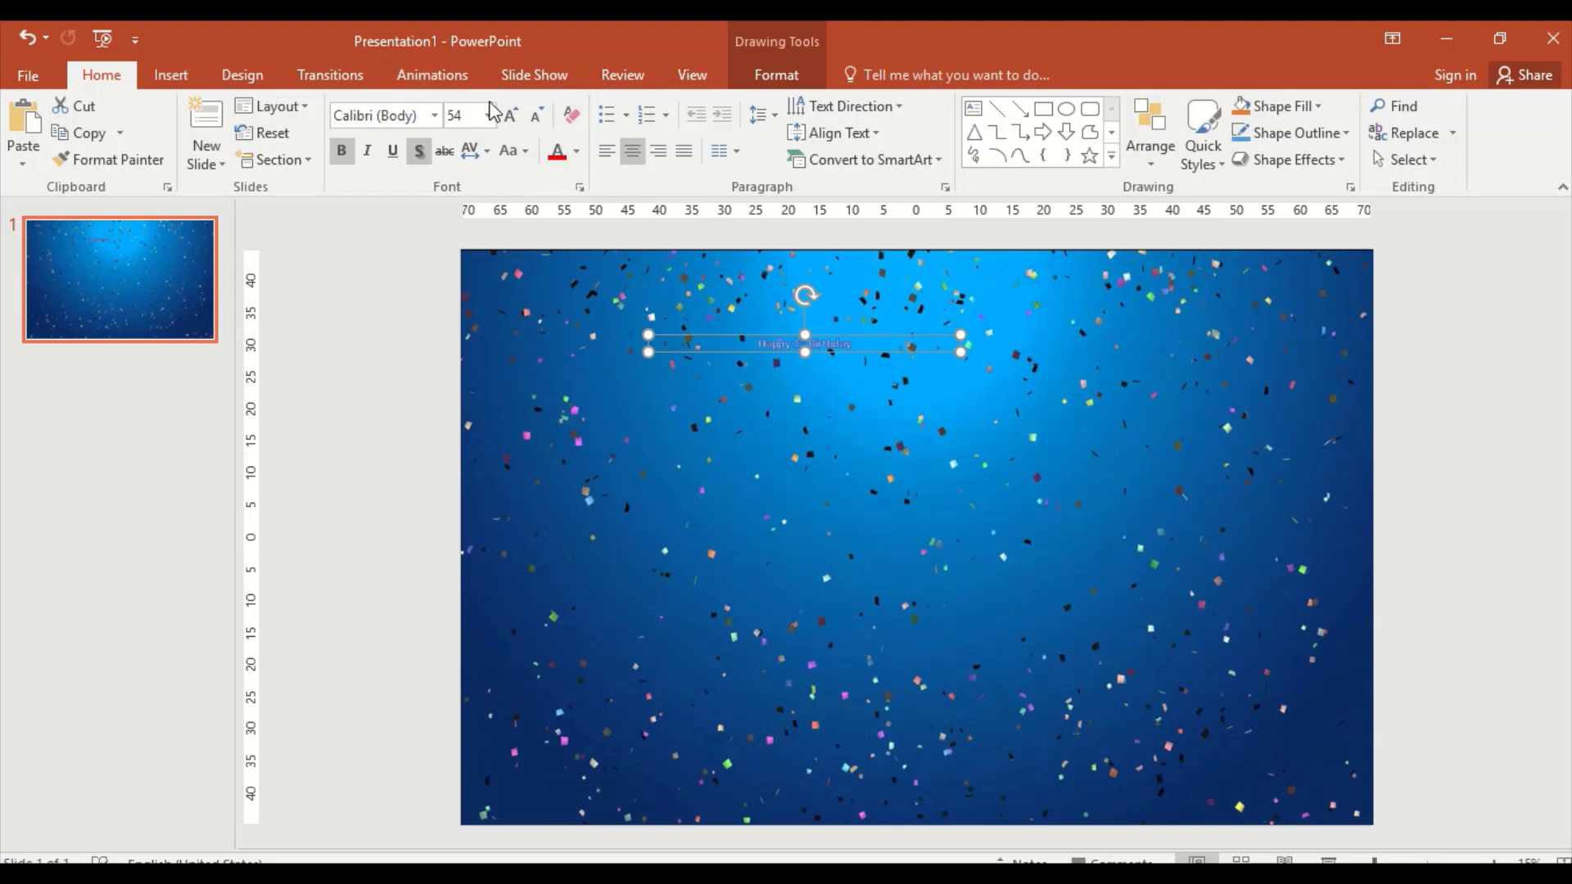
Enlarge the title to 413 pt, widening its box so the text wraps over two lines.
{"action": "left_click", "coordinate": [511, 115]}
{"action": "left_click", "coordinate": [511, 116]}
{"action": "left_click", "coordinate": [511, 115]}
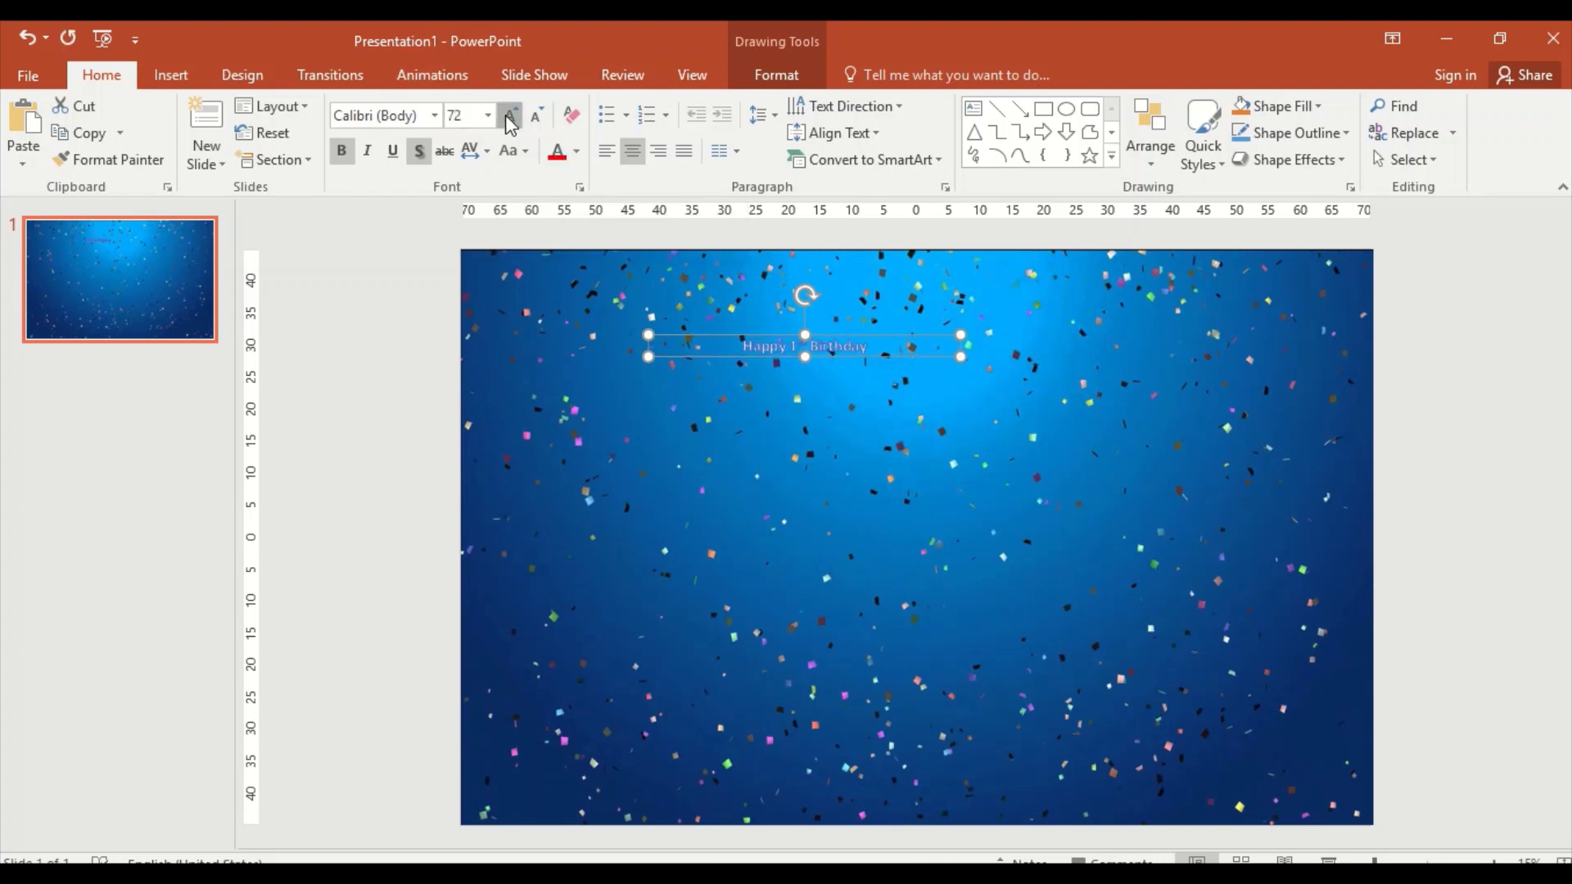
{"action": "left_click", "coordinate": [511, 115]}
{"action": "left_click", "coordinate": [511, 115]}
{"action": "left_click", "coordinate": [511, 115]}
{"action": "left_click", "coordinate": [511, 115]}
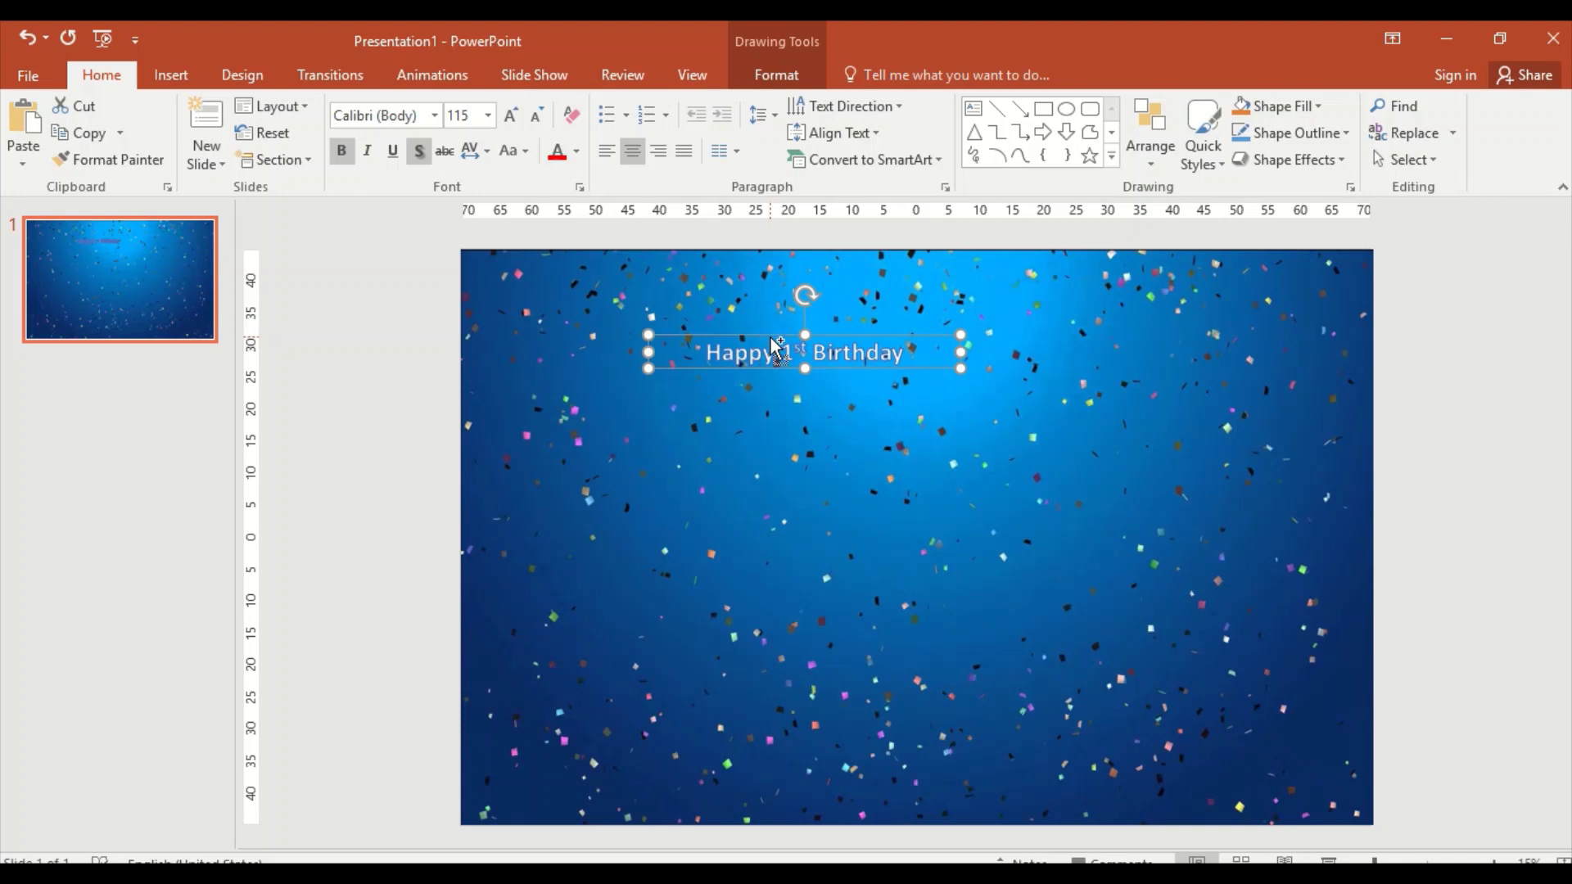
{"action": "key", "text": "ctrl+shift+period"}
{"action": "key", "text": "ctrl+shift+period"}
{"action": "key", "text": "ctrl+shift+period"}
{"action": "key", "text": "ctrl+shift+period"}
{"action": "key", "text": "ctrl+shift+period"}
{"action": "key", "text": "ctrl+shift+period"}
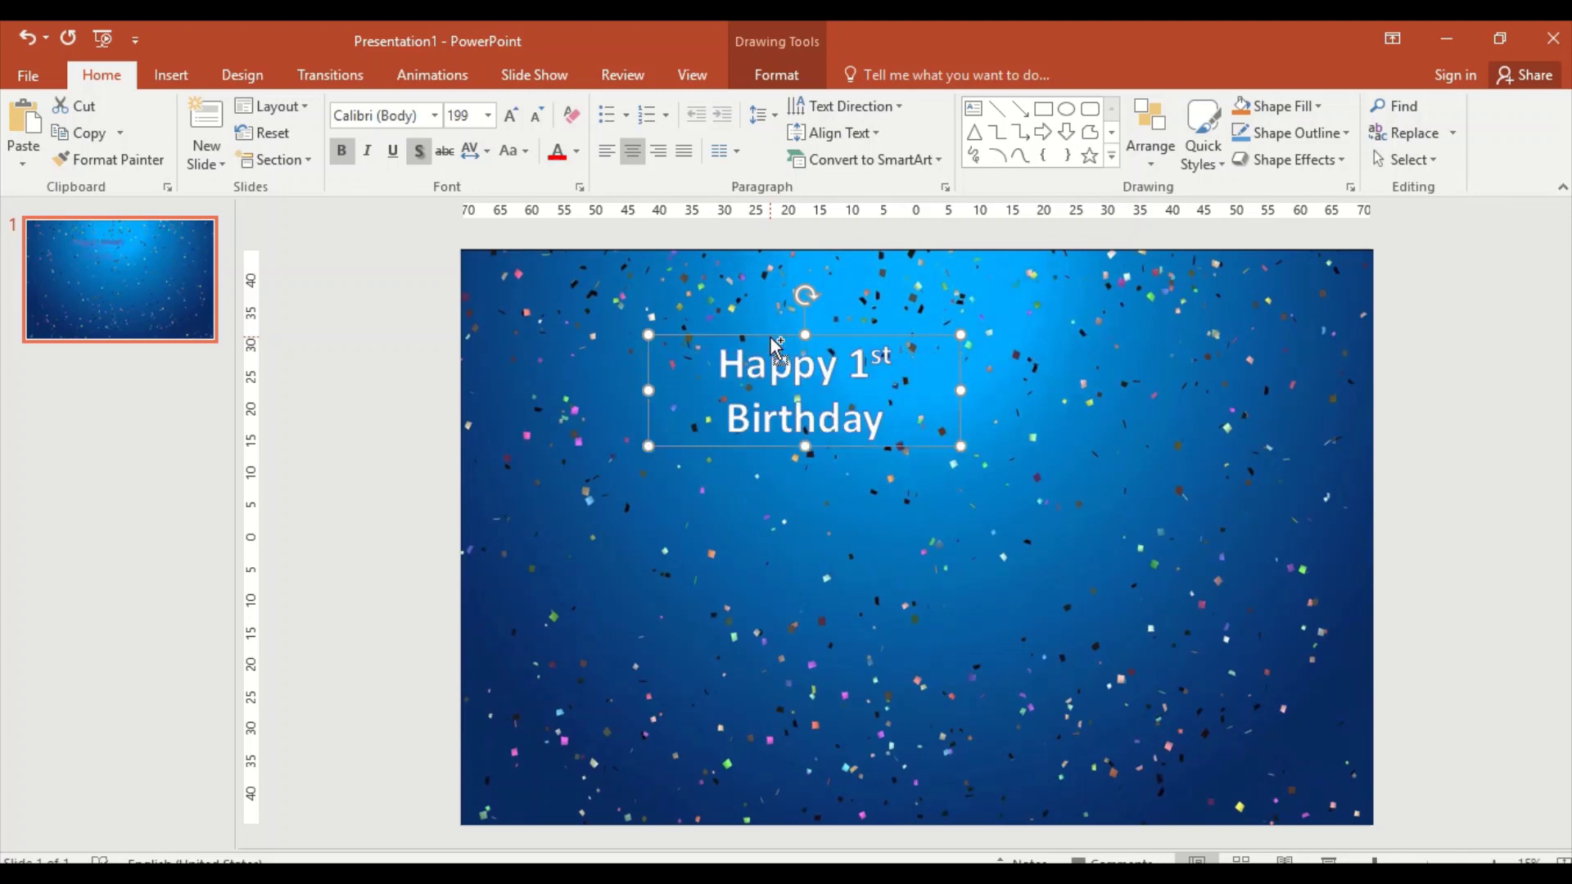
{"action": "left_click", "coordinate": [904, 434]}
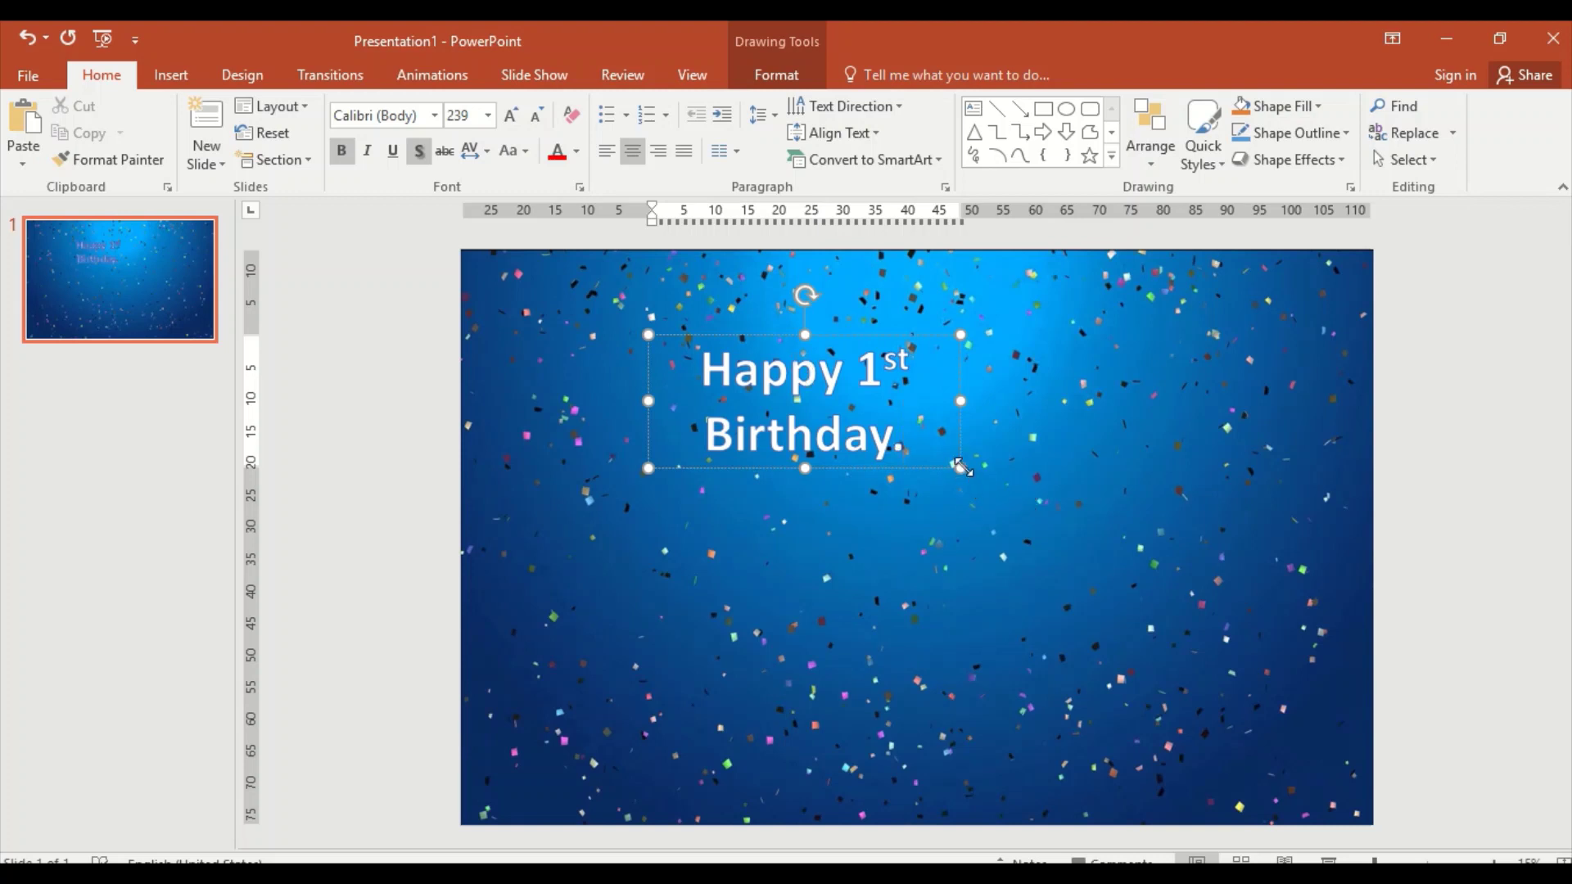
{"action": "left_click_drag", "start_coordinate": [960, 467], "coordinate": [1215, 467]}
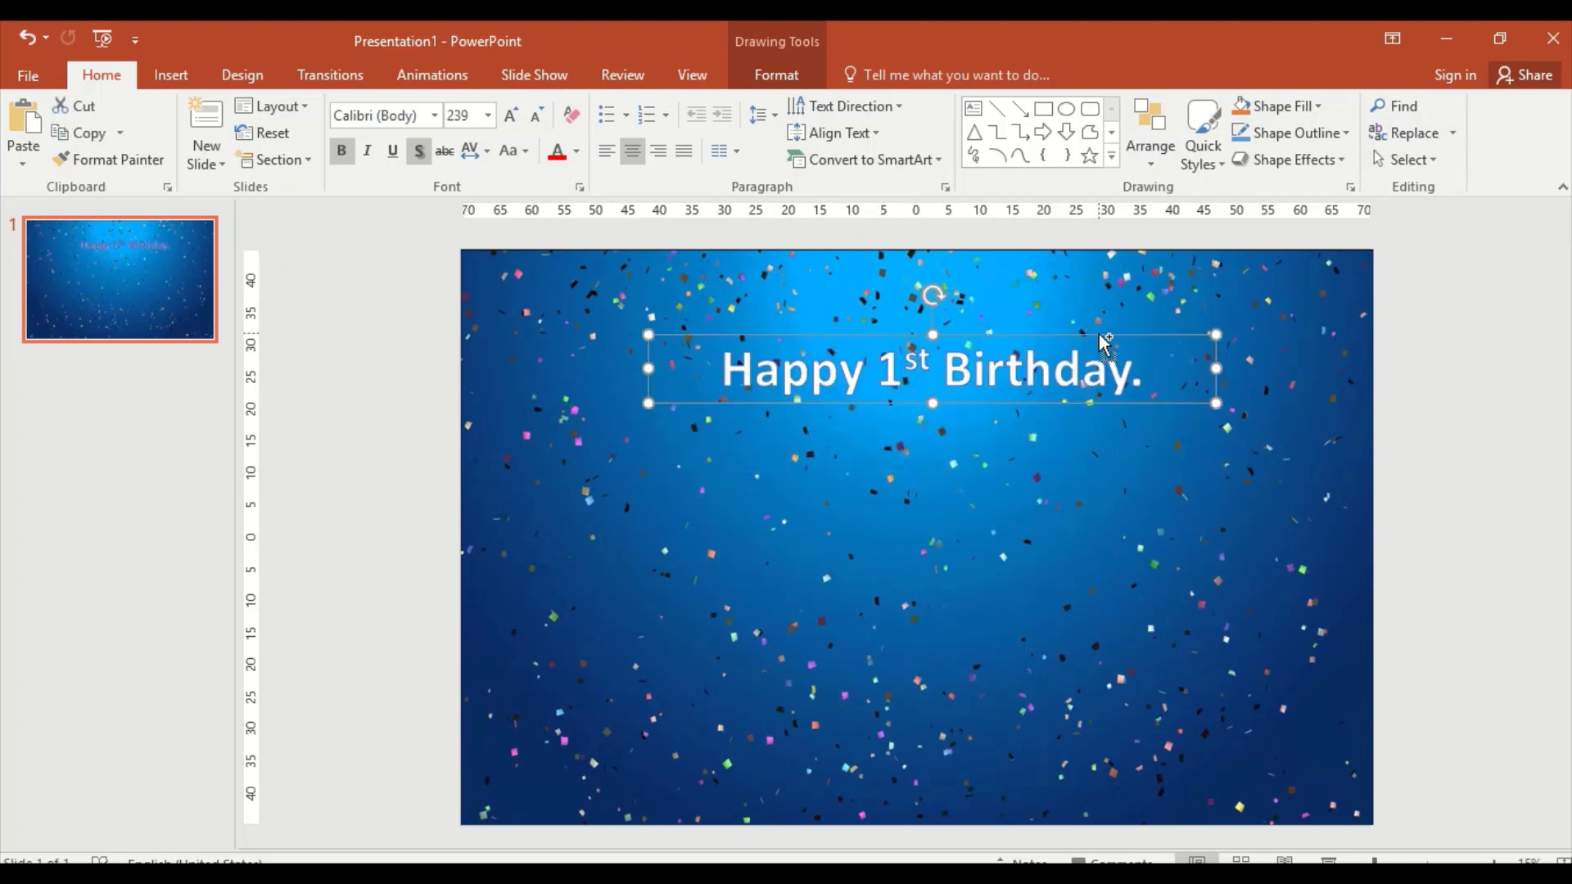
{"action": "key", "text": "ctrl+shift+period"}
{"action": "key", "text": "ctrl+shift+period"}
{"action": "key", "text": "ctrl+shift+period"}
{"action": "key", "text": "ctrl+shift+period"}
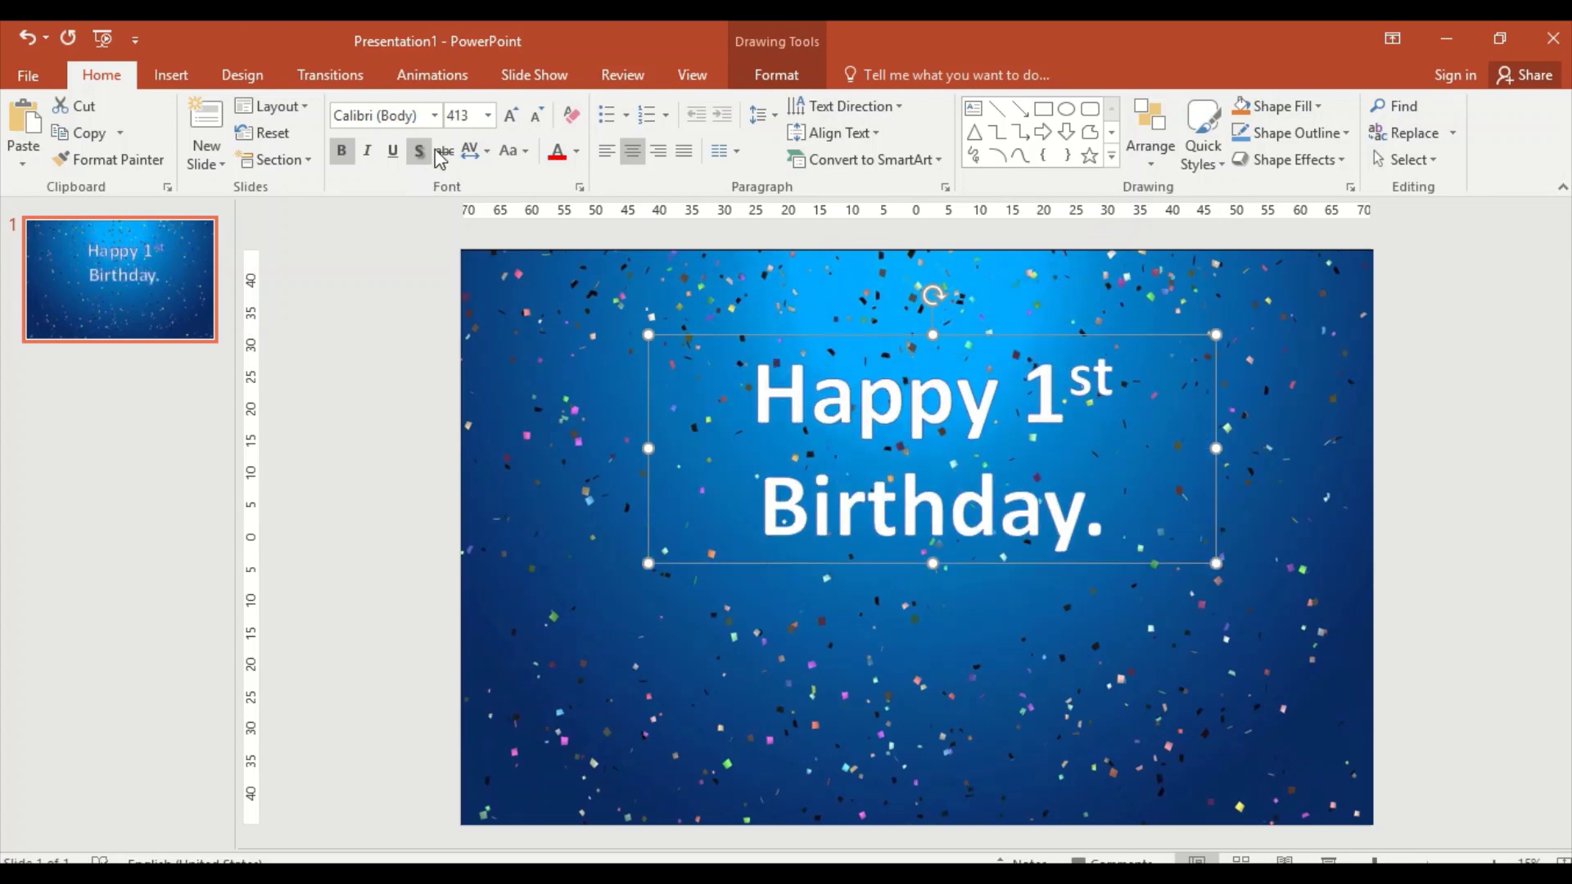
Change the title font to Cooper Black and delete the trailing period.
{"action": "left_click", "coordinate": [436, 115]}
{"action": "scroll", "coordinate": [444, 365], "scroll_direction": "down", "scroll_amount": 7}
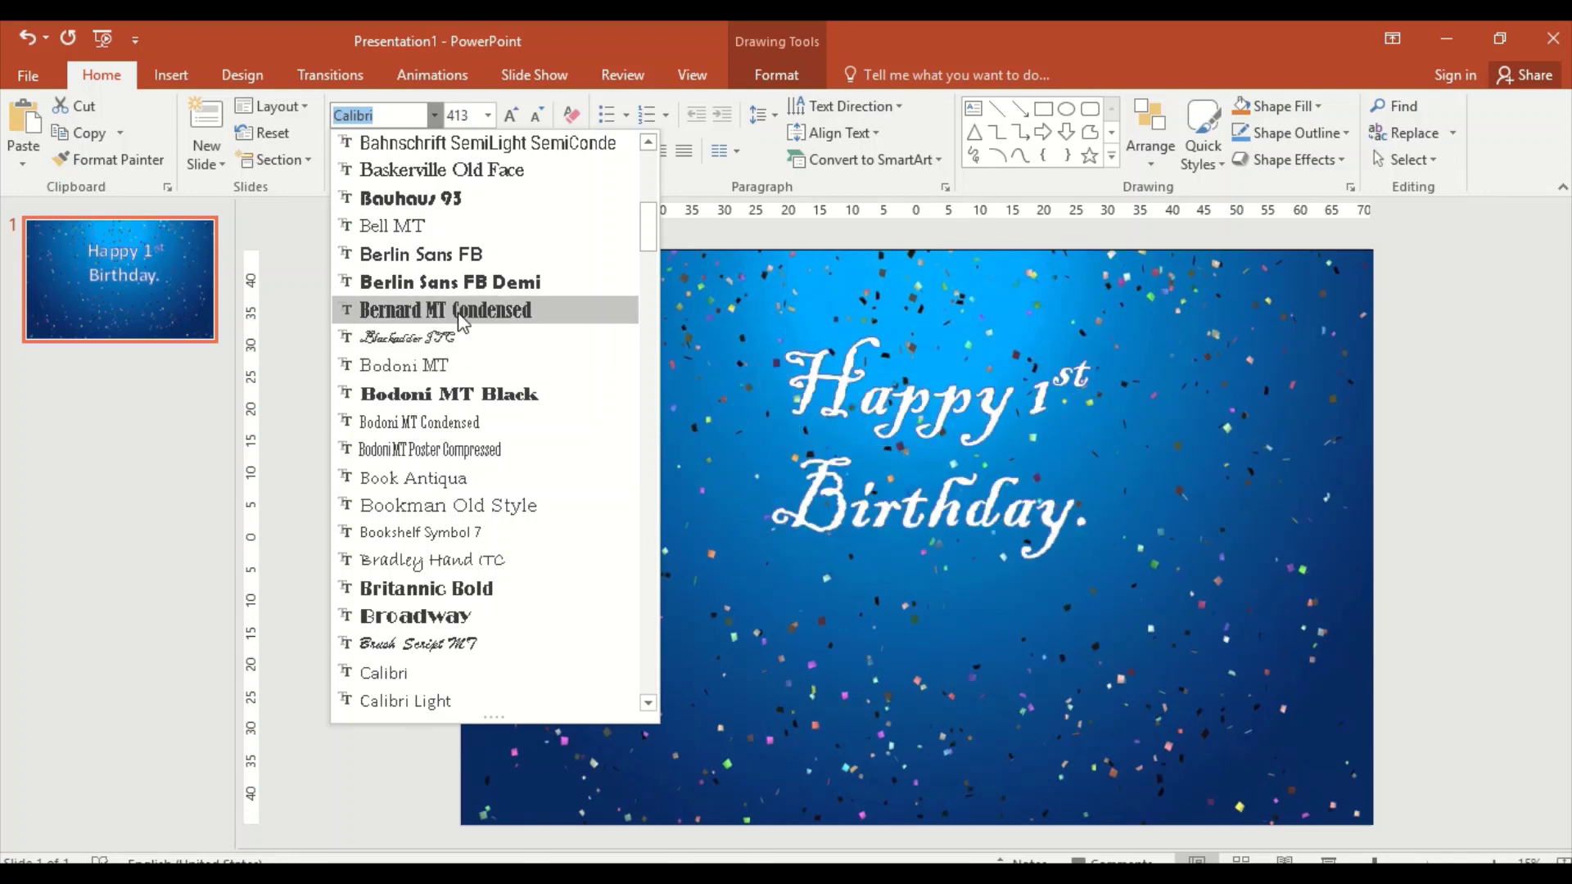
{"action": "scroll", "coordinate": [477, 594], "scroll_direction": "down", "scroll_amount": 2}
{"action": "scroll", "coordinate": [476, 593], "scroll_direction": "down", "scroll_amount": 3}
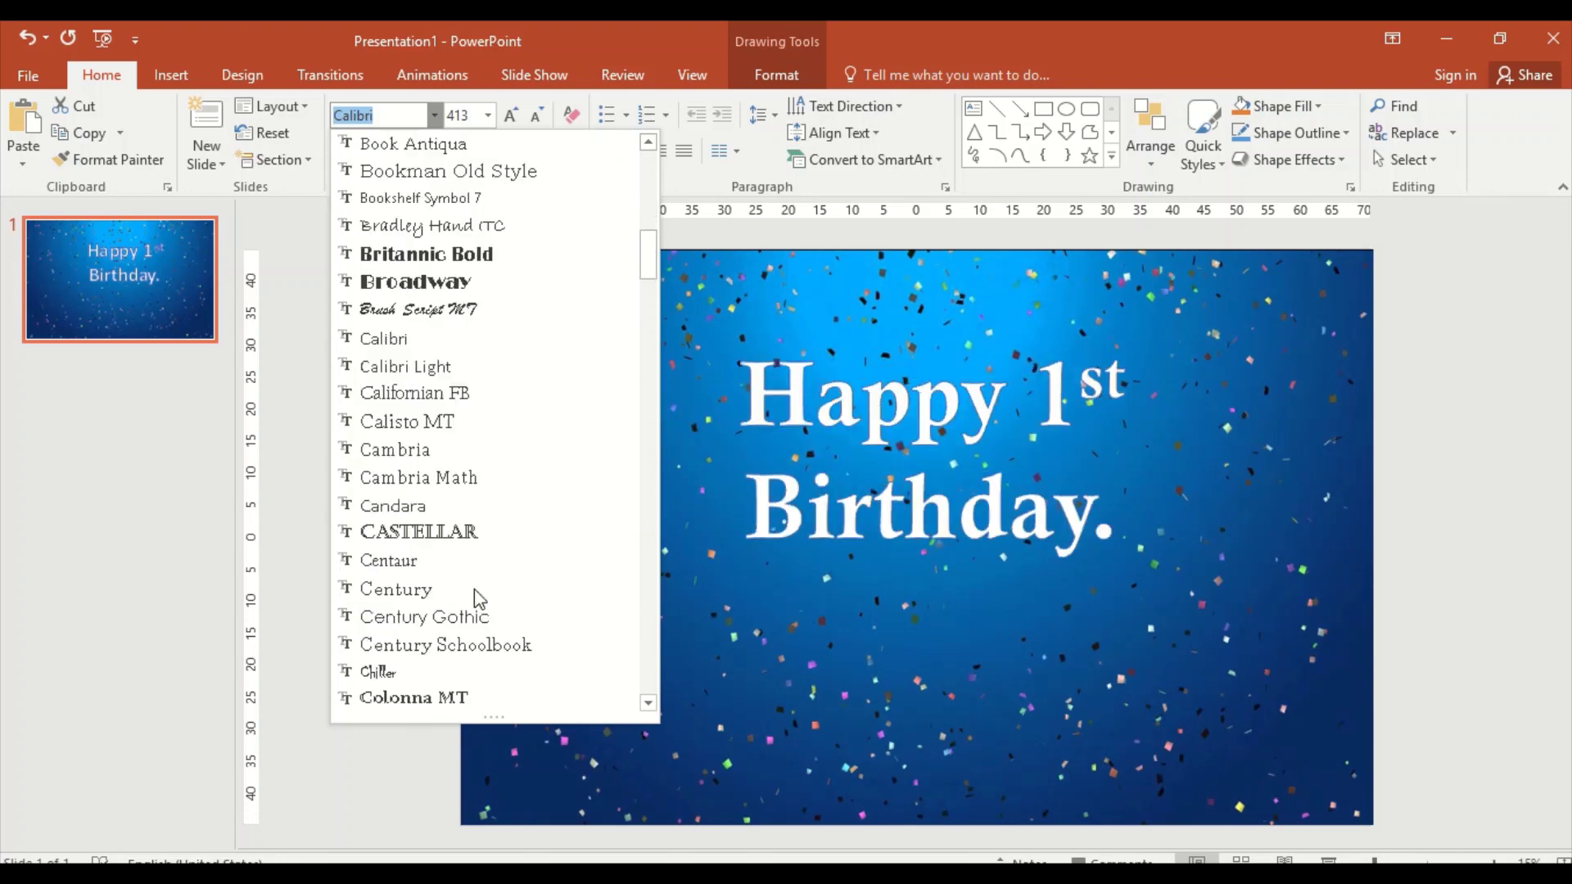
{"action": "scroll", "coordinate": [507, 463], "scroll_direction": "down", "scroll_amount": 2}
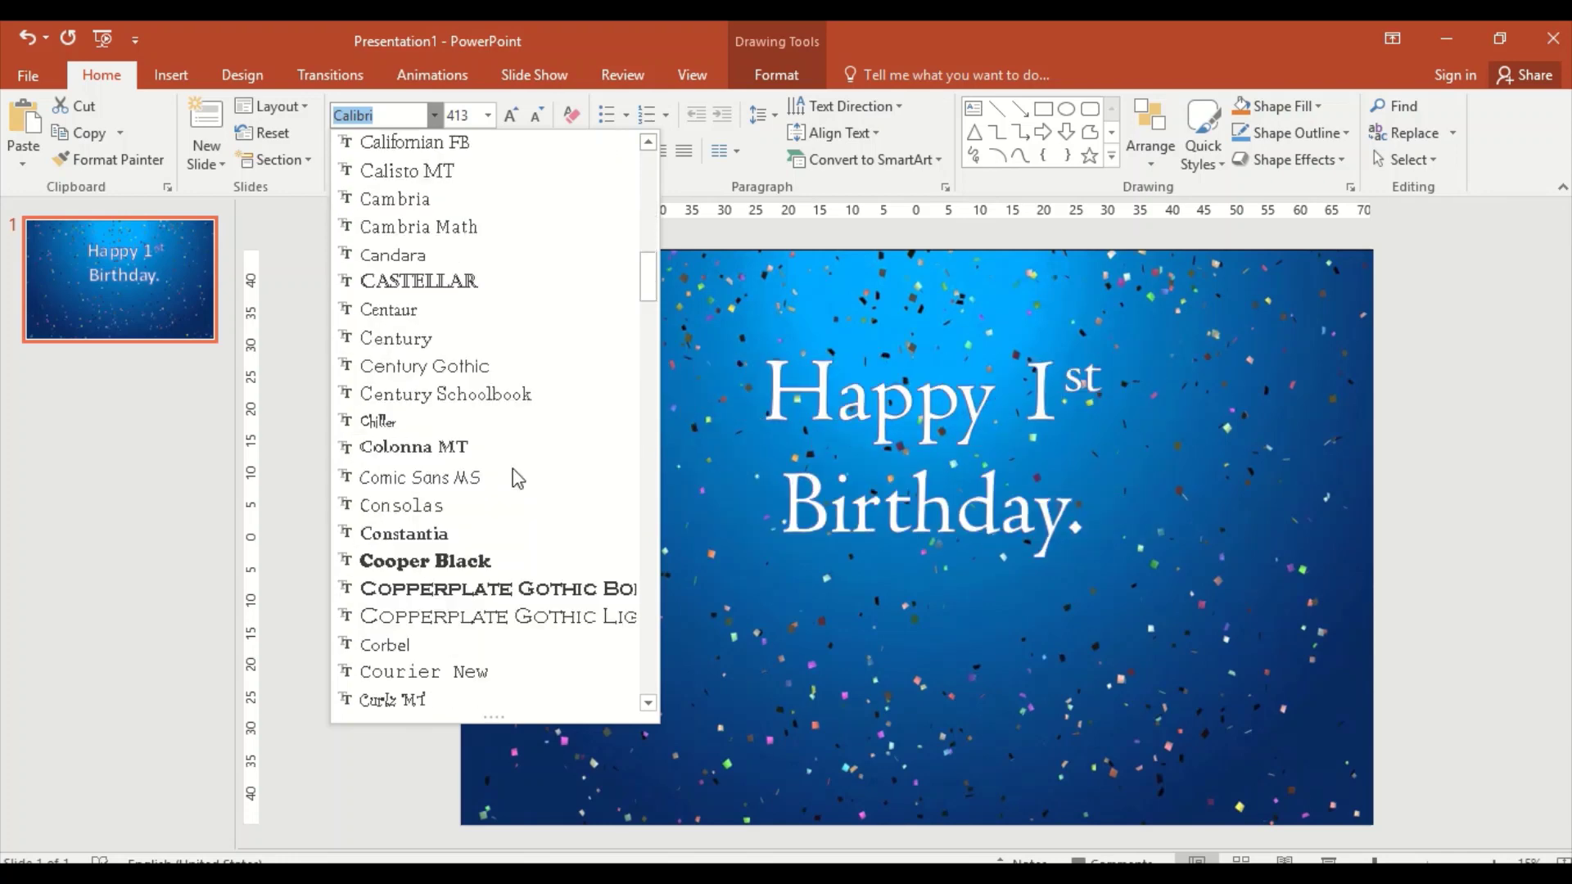
{"action": "left_click", "coordinate": [468, 562]}
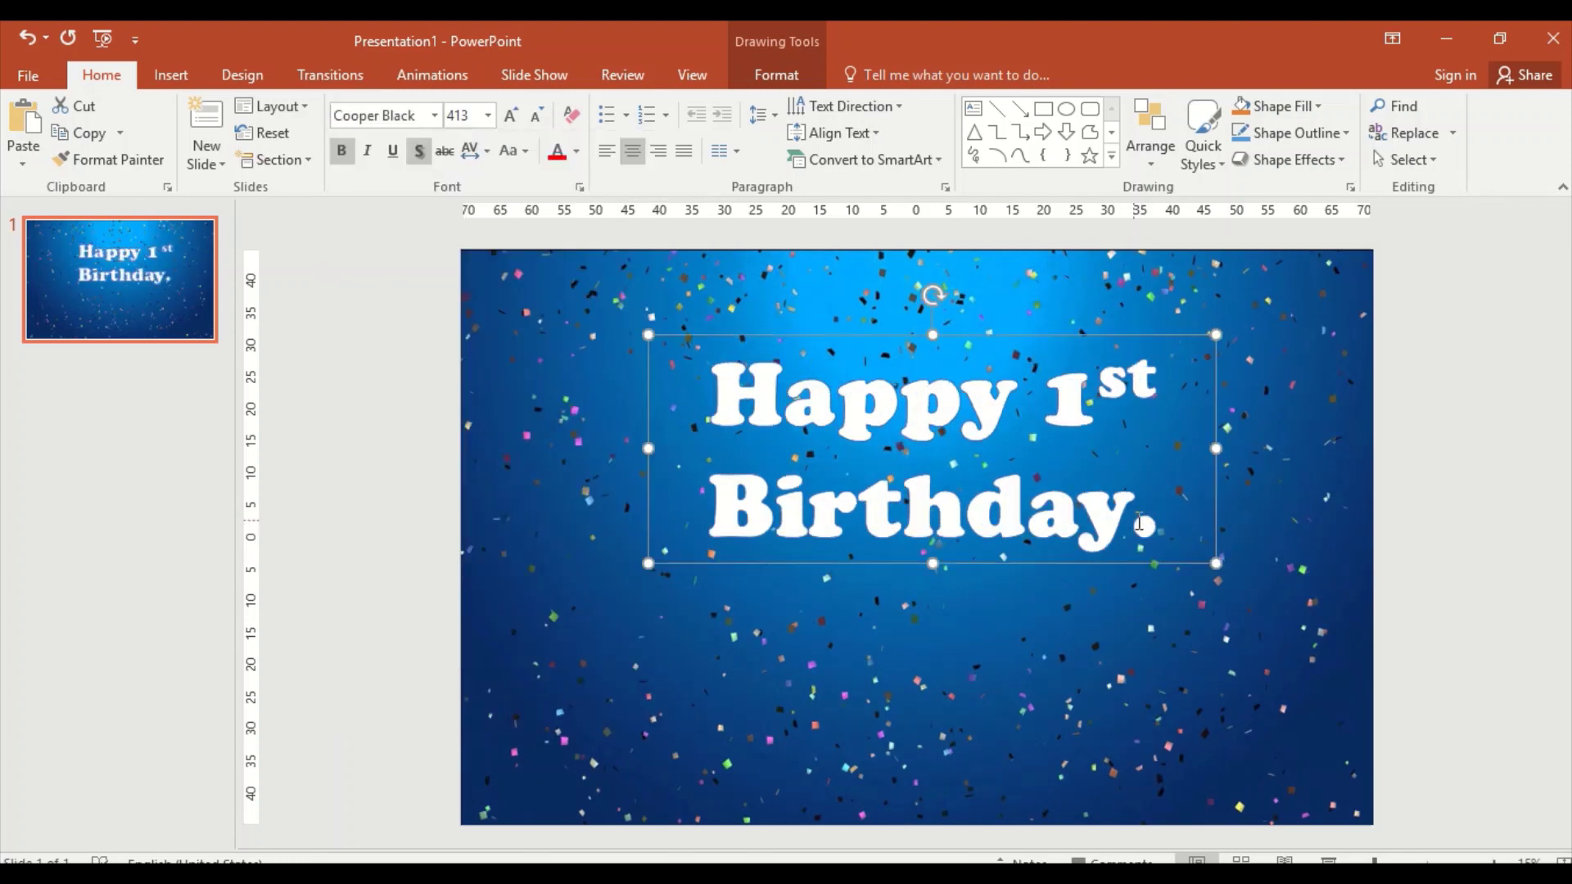
{"action": "left_click_drag", "start_coordinate": [1156, 528], "coordinate": [1138, 526]}
{"action": "key", "text": "BackSpace"}
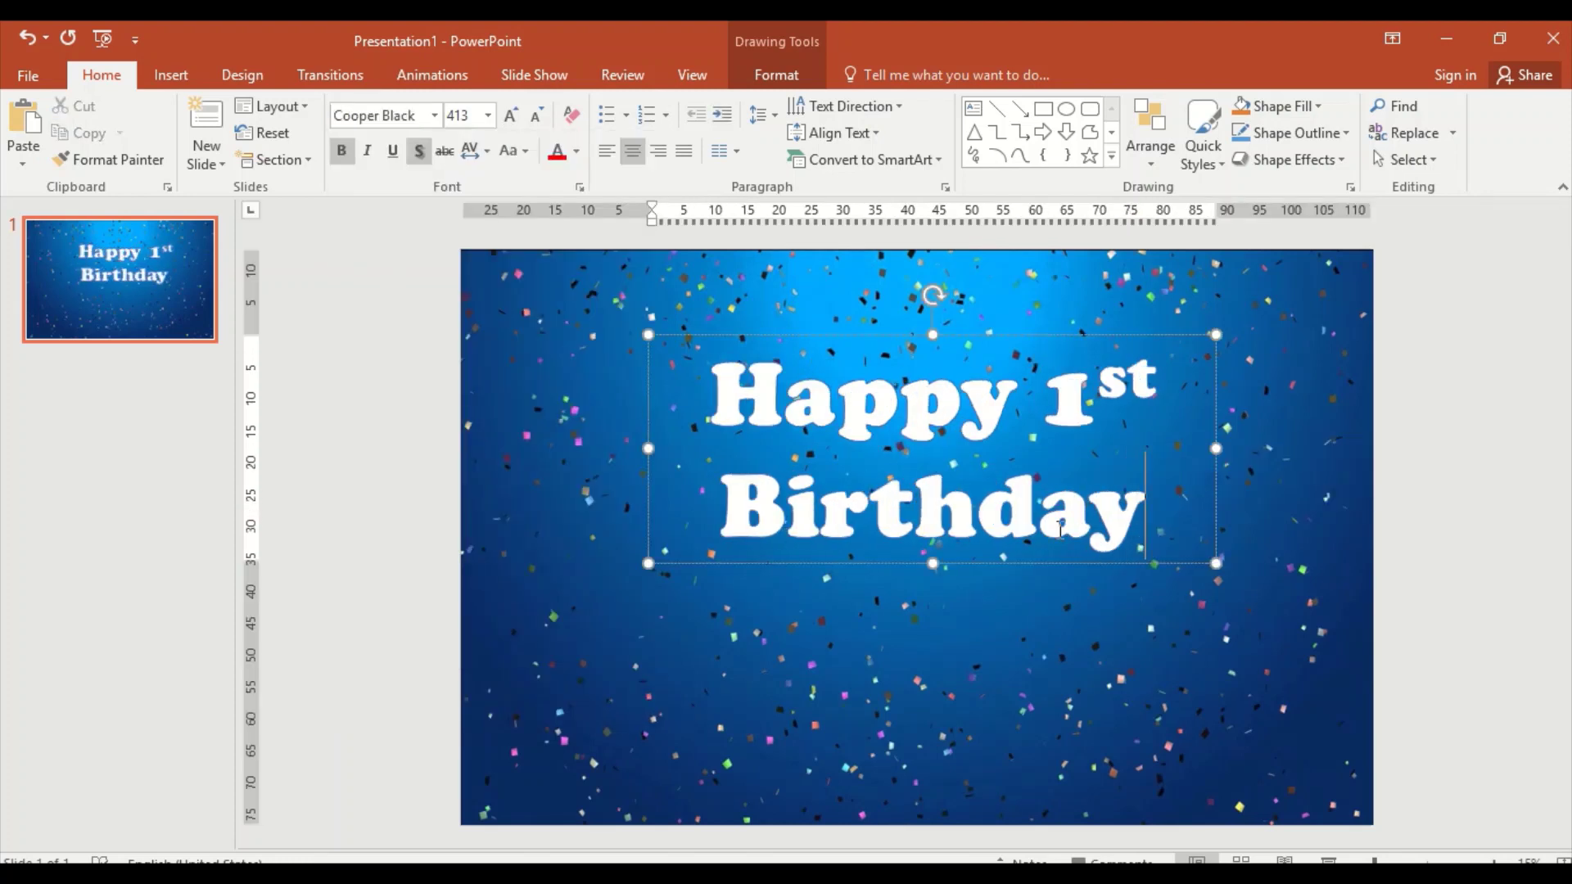
Stretch the title box to both slide edges, near the top, reverting the size to 344 pt.
{"action": "left_click_drag", "start_coordinate": [650, 447], "coordinate": [455, 442]}
{"action": "left_click_drag", "start_coordinate": [1220, 450], "coordinate": [1375, 472]}
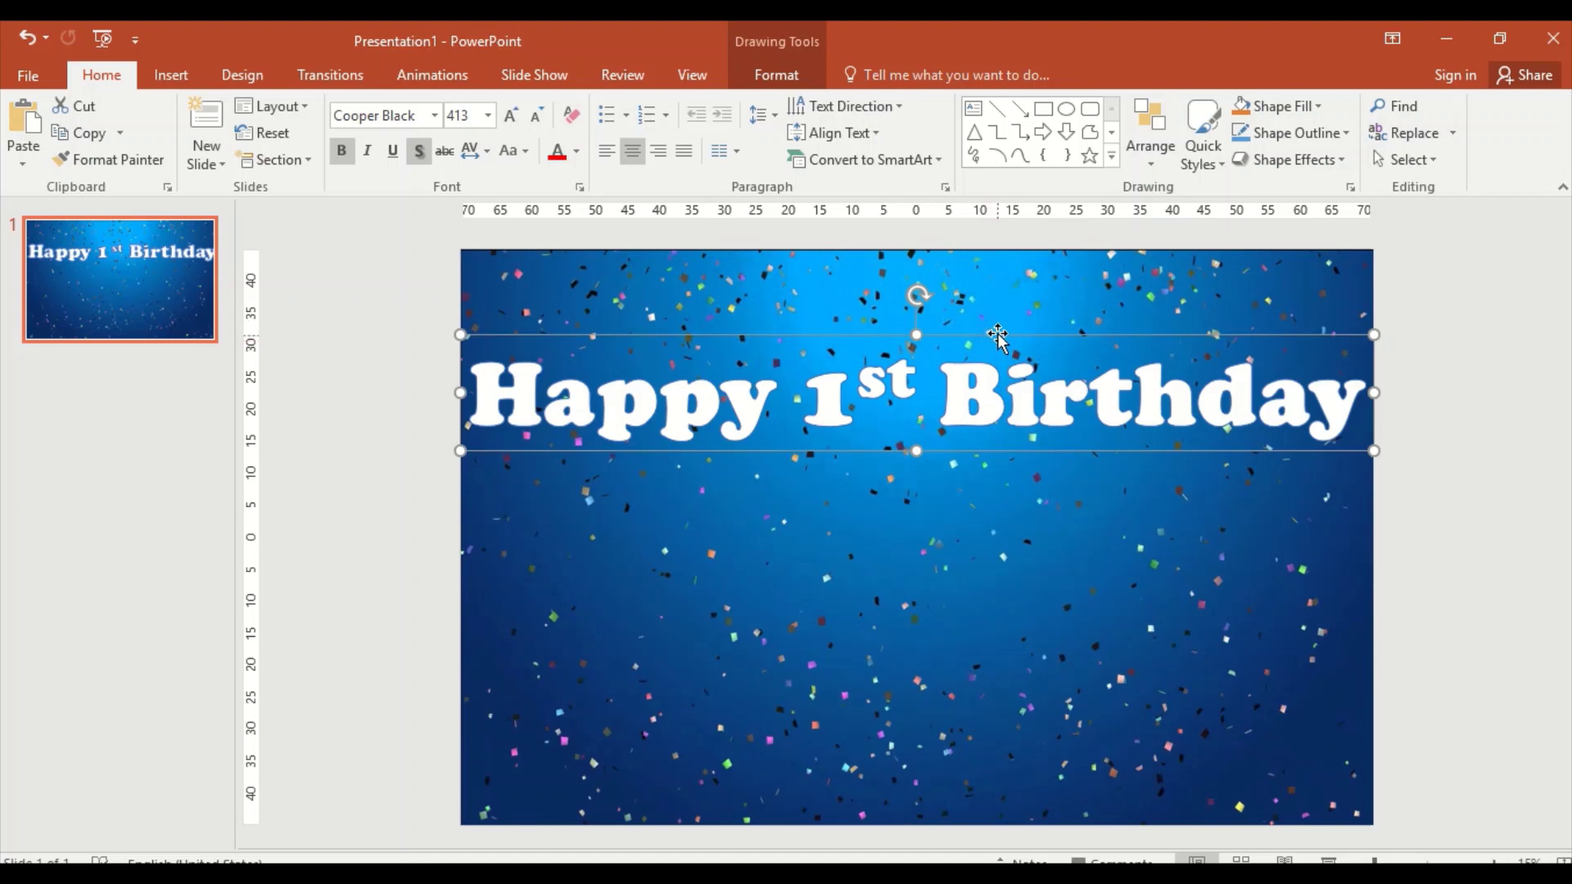
{"action": "left_click_drag", "start_coordinate": [992, 338], "coordinate": [999, 265]}
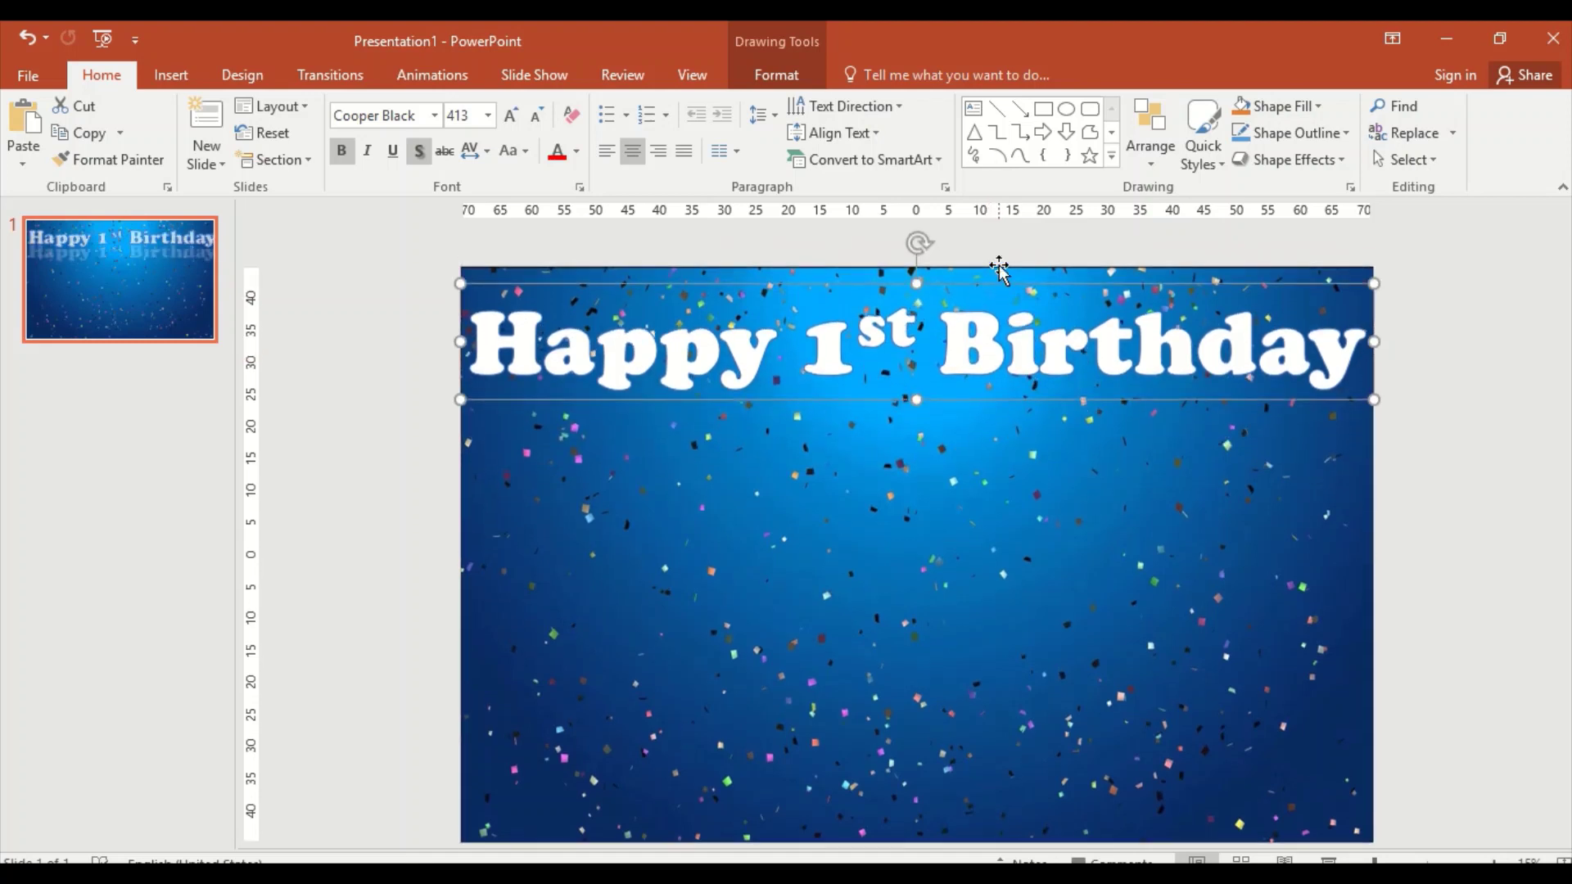
{"action": "key", "text": "ctrl+z"}
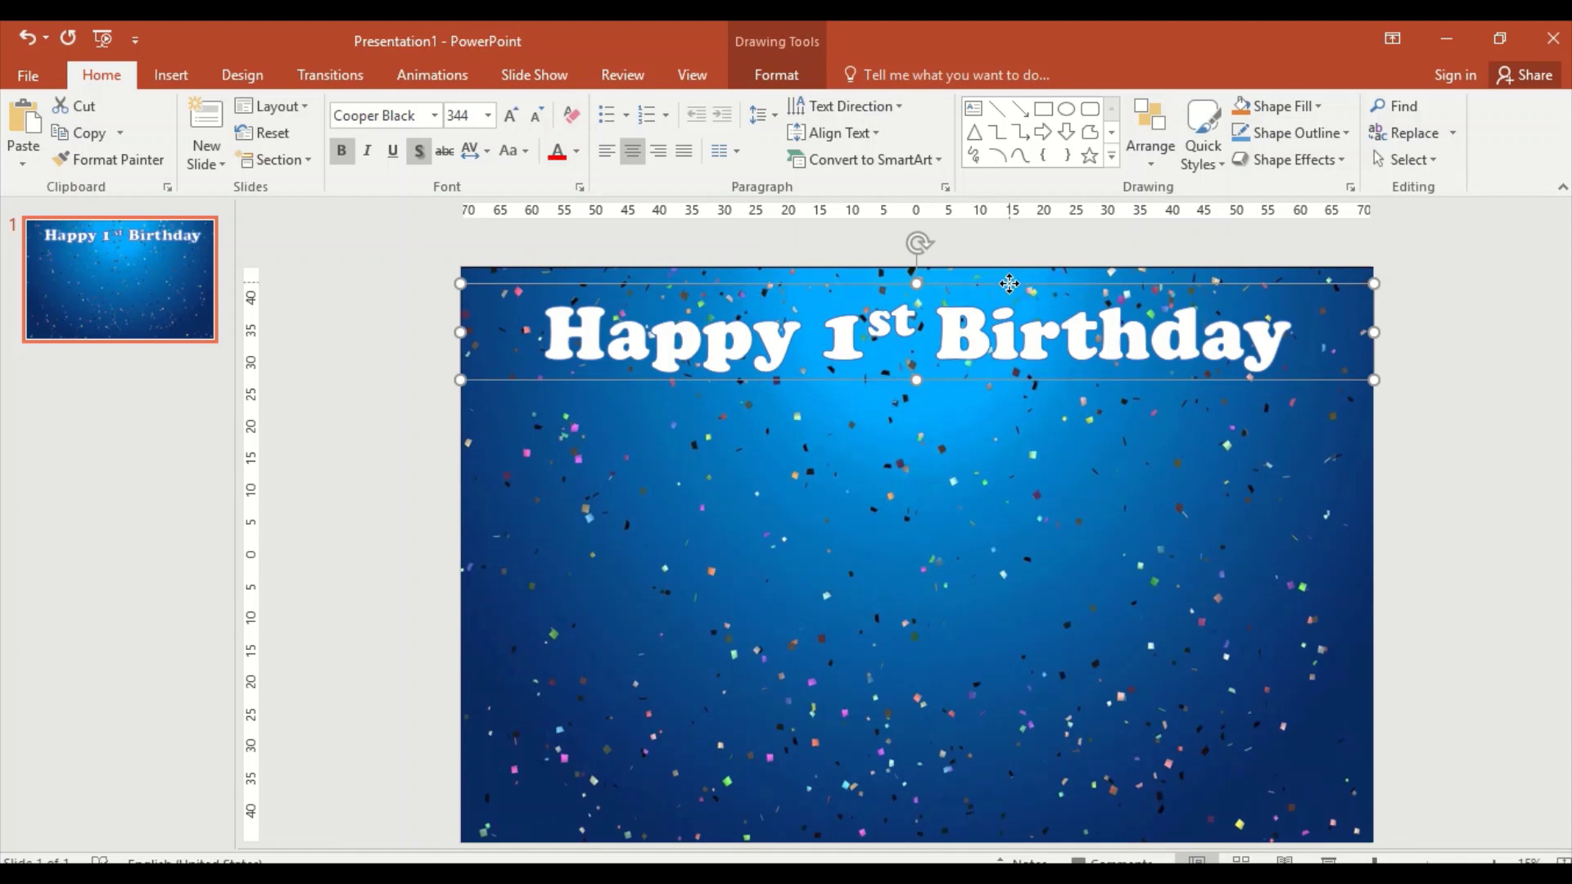
{"action": "left_click_drag", "start_coordinate": [1008, 283], "coordinate": [1010, 273]}
Give the title a yellow-green glow of 36 pt at 40% transparency.
{"action": "left_click", "coordinate": [804, 42]}
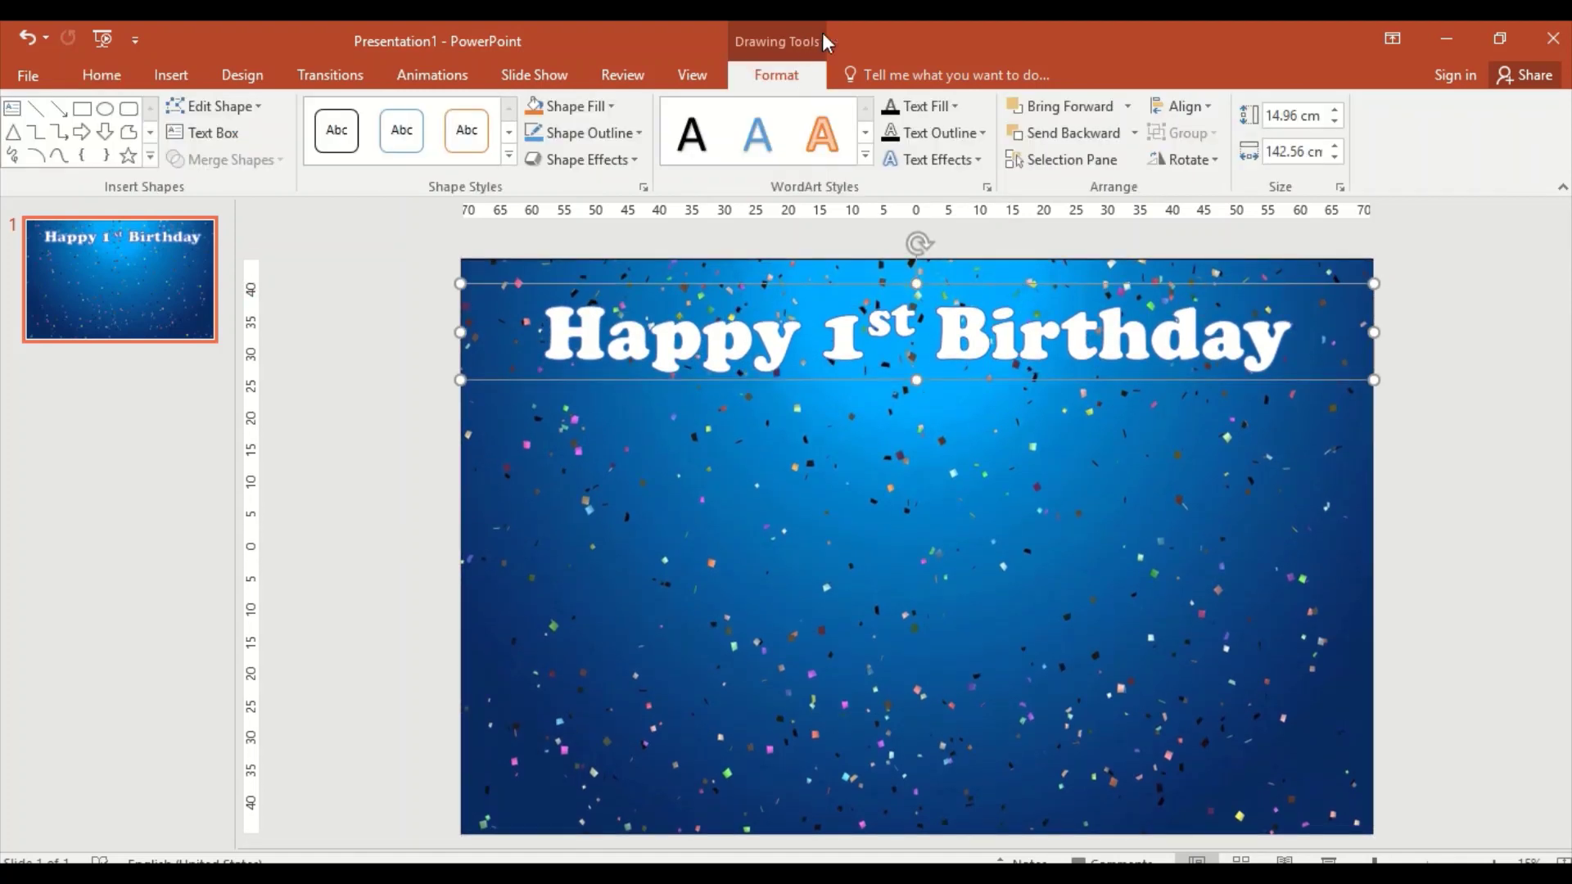
{"action": "left_click", "coordinate": [978, 162]}
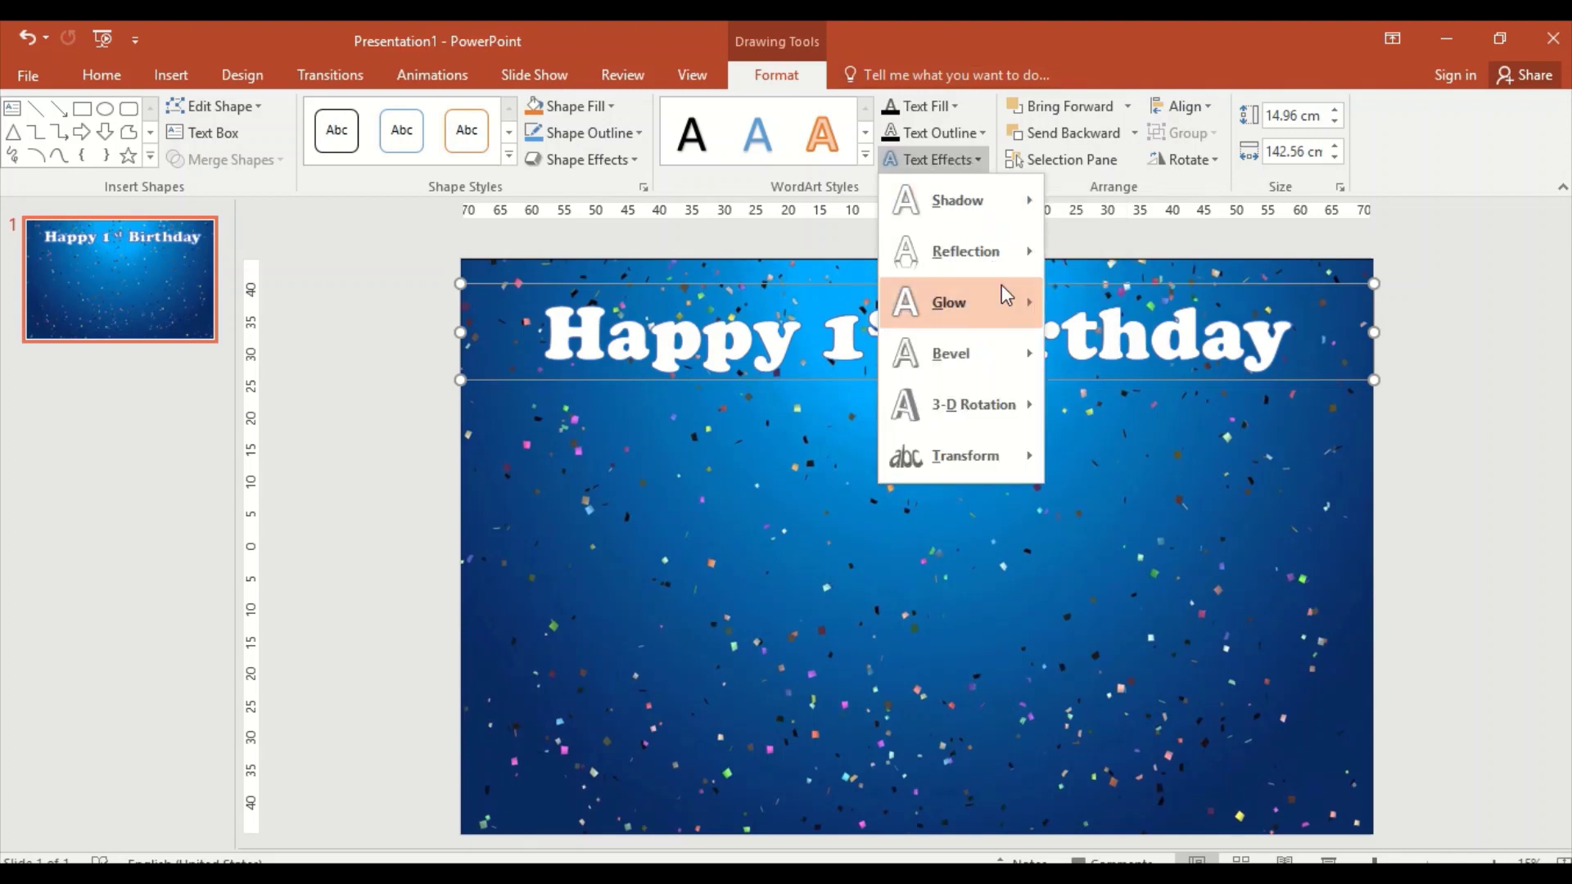
{"action": "mouse_move", "coordinate": [1003, 309]}
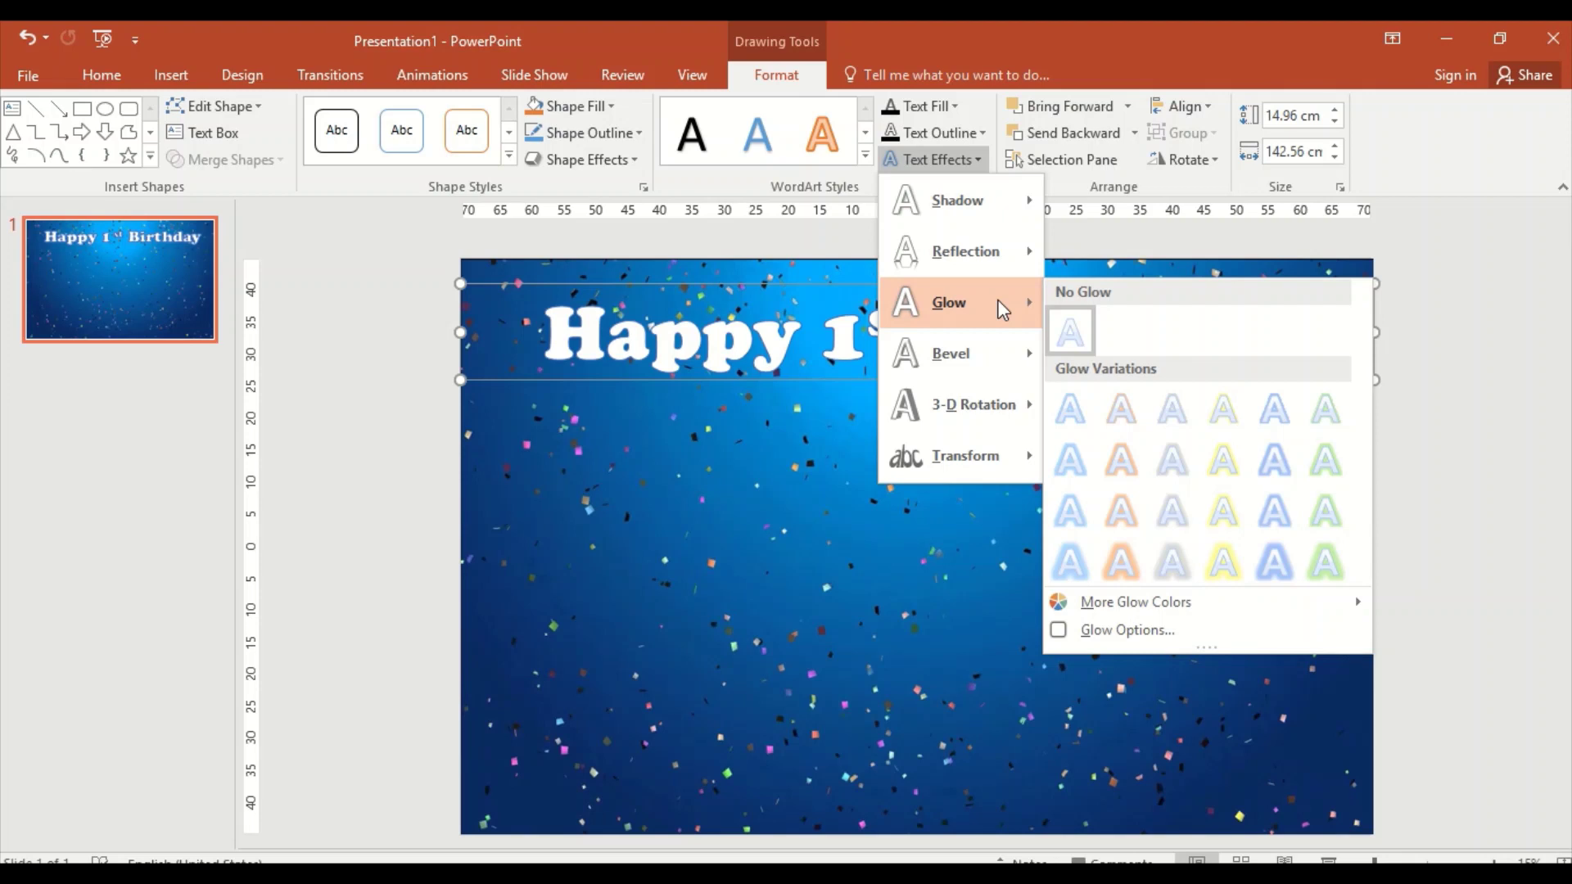
{"action": "mouse_move", "coordinate": [1196, 609]}
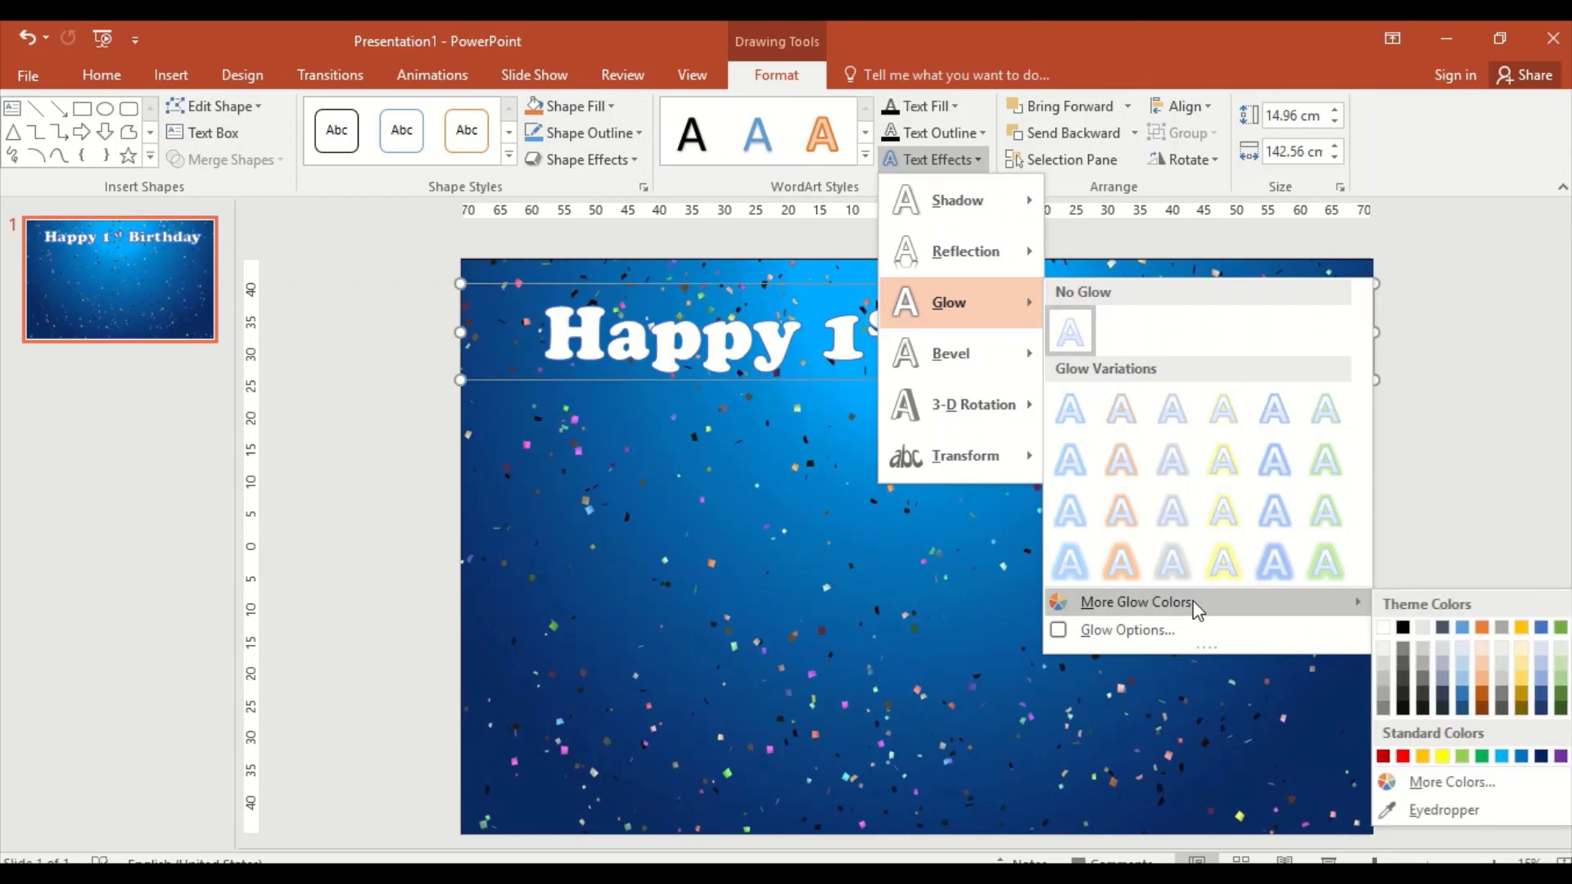
{"action": "left_click", "coordinate": [1442, 756]}
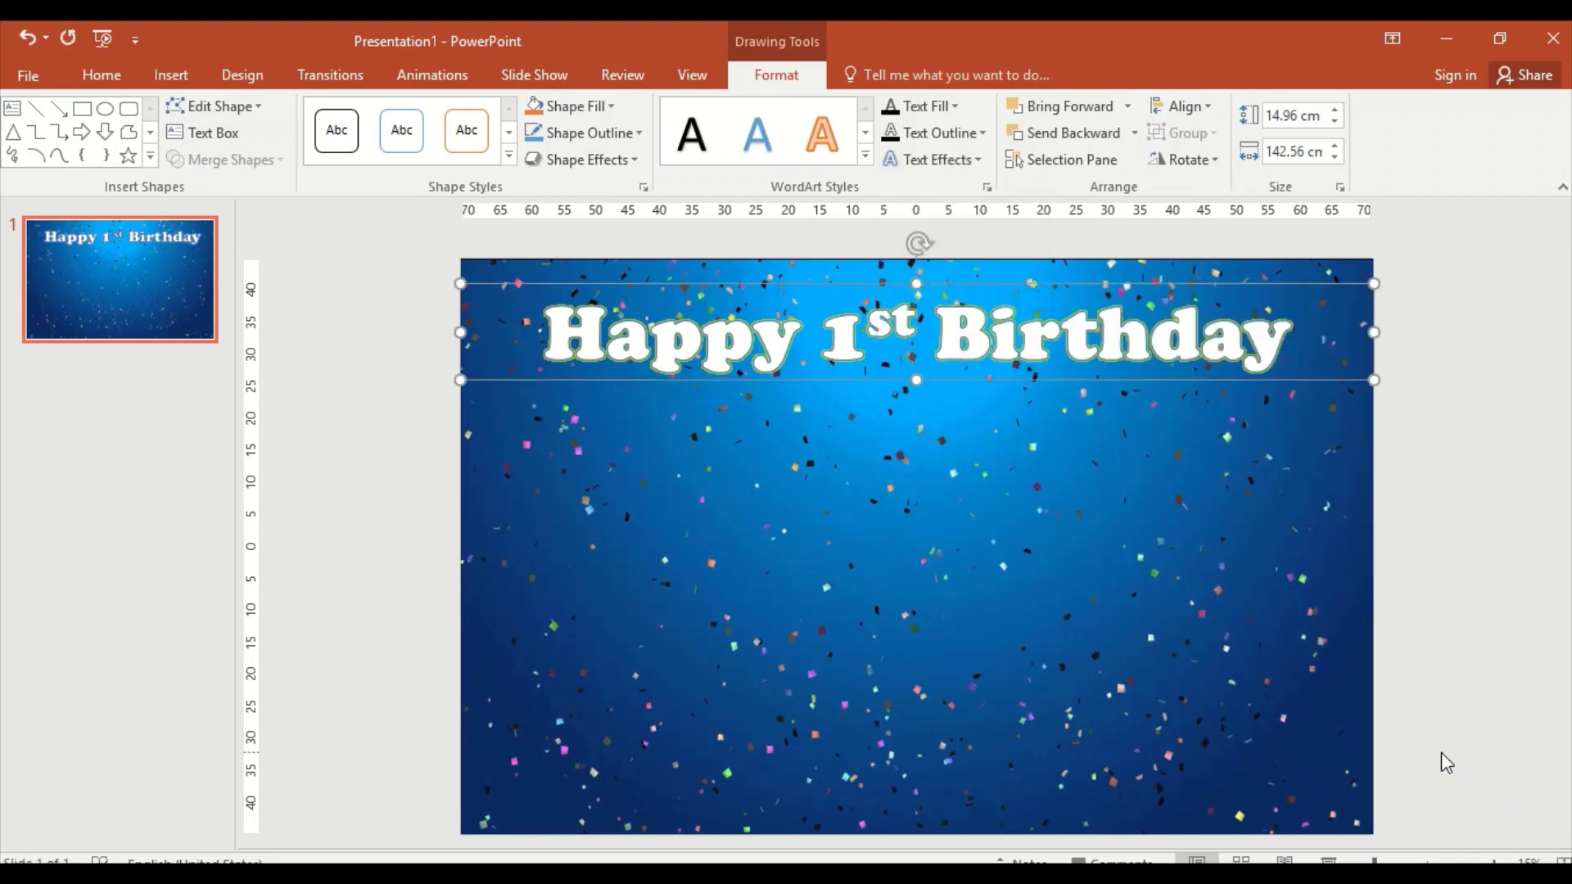
{"action": "left_click", "coordinate": [970, 161]}
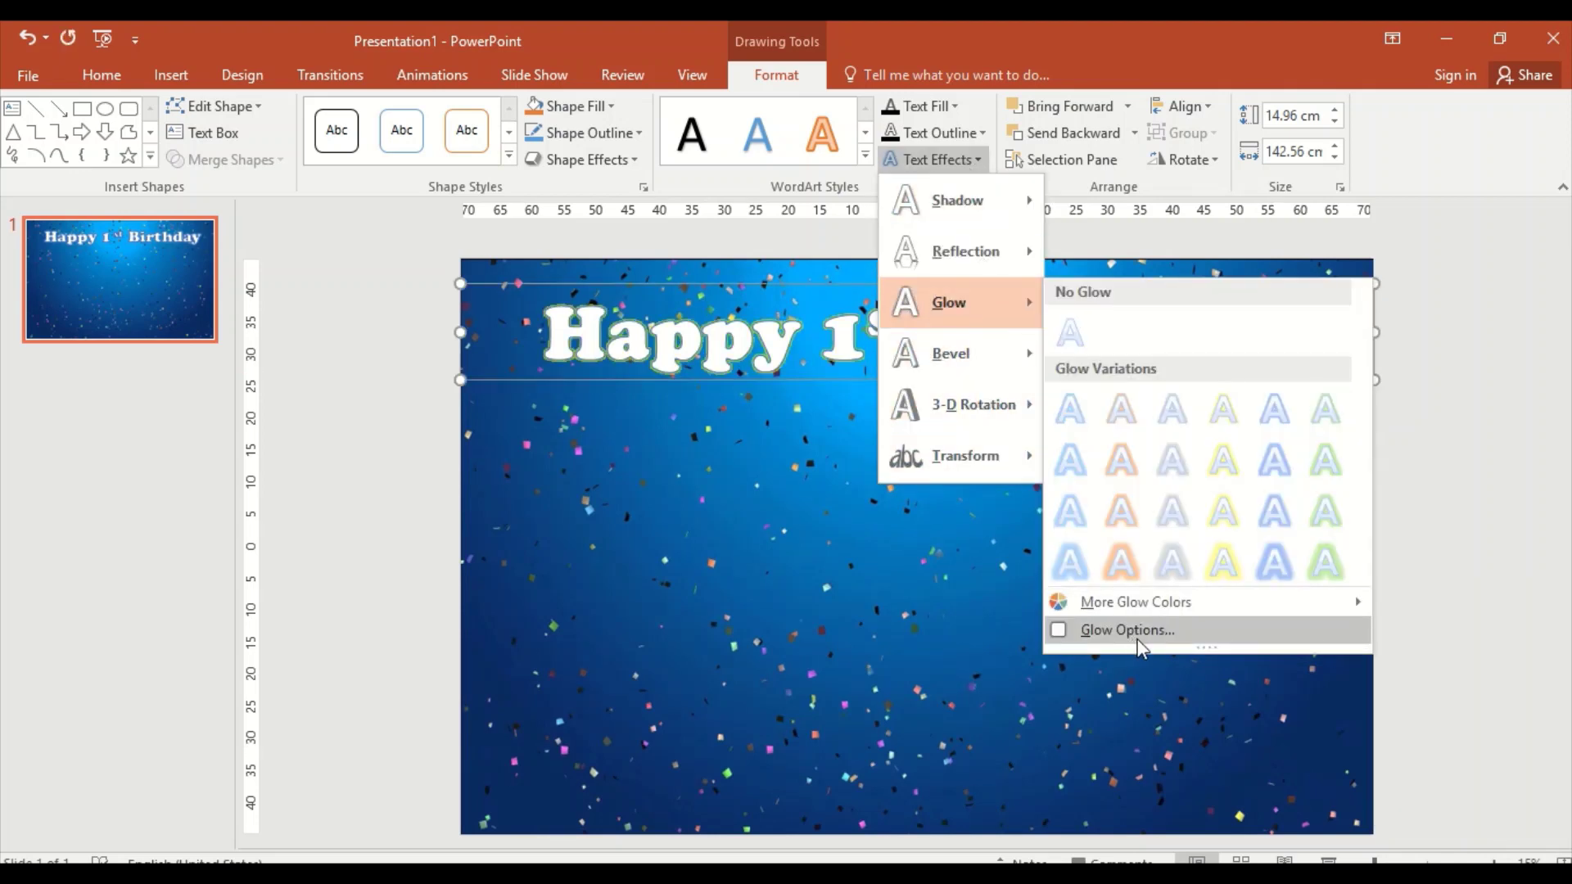
{"action": "left_click", "coordinate": [1143, 632]}
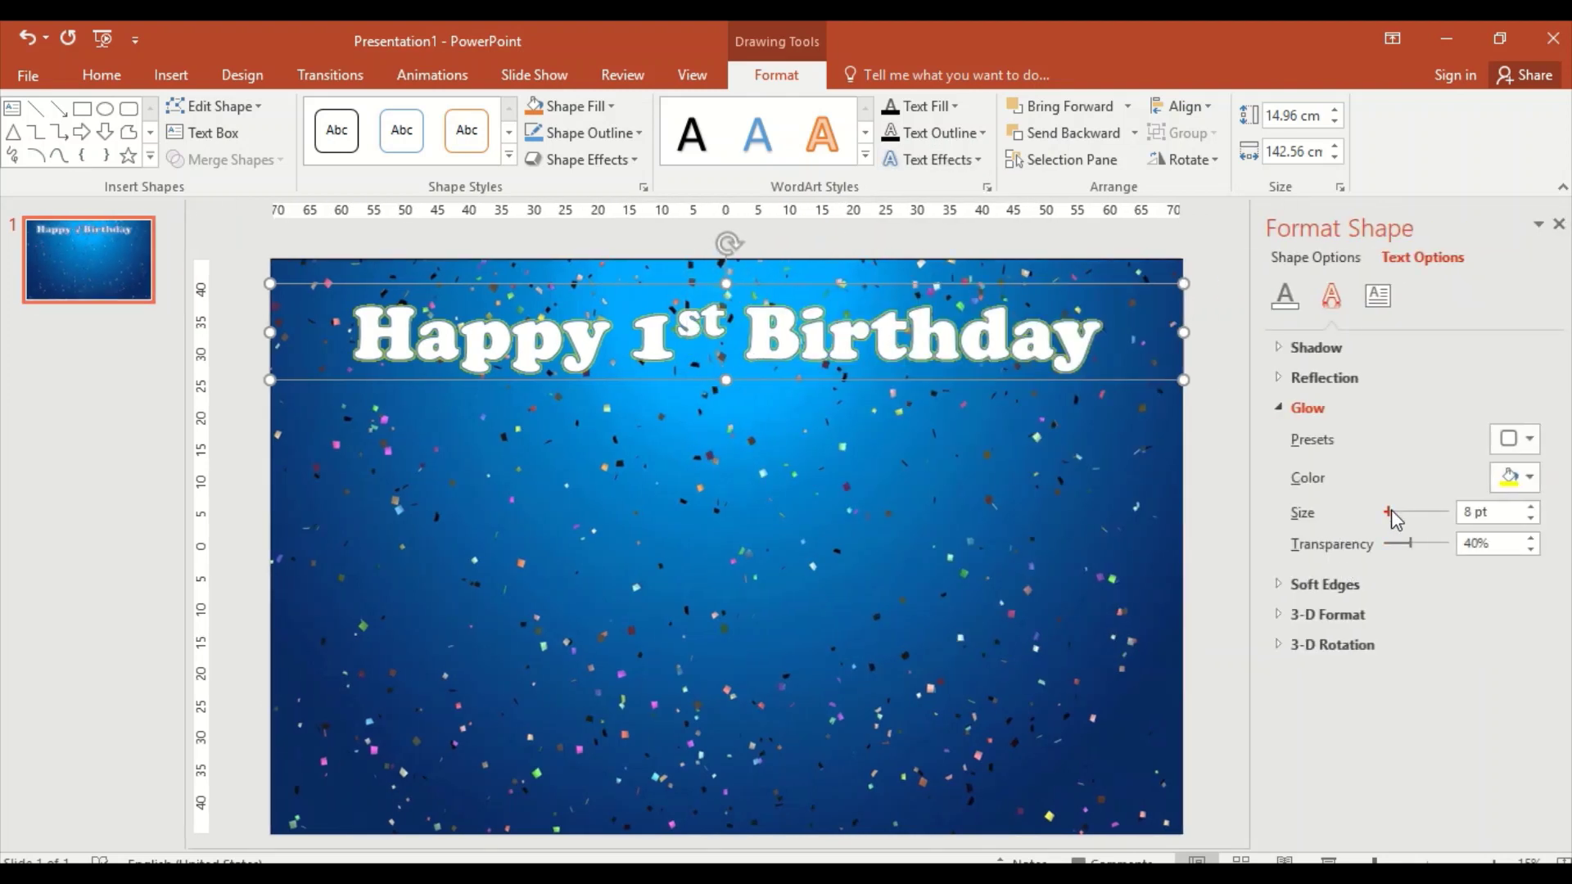
{"action": "left_click_drag", "start_coordinate": [1391, 509], "coordinate": [1403, 513]}
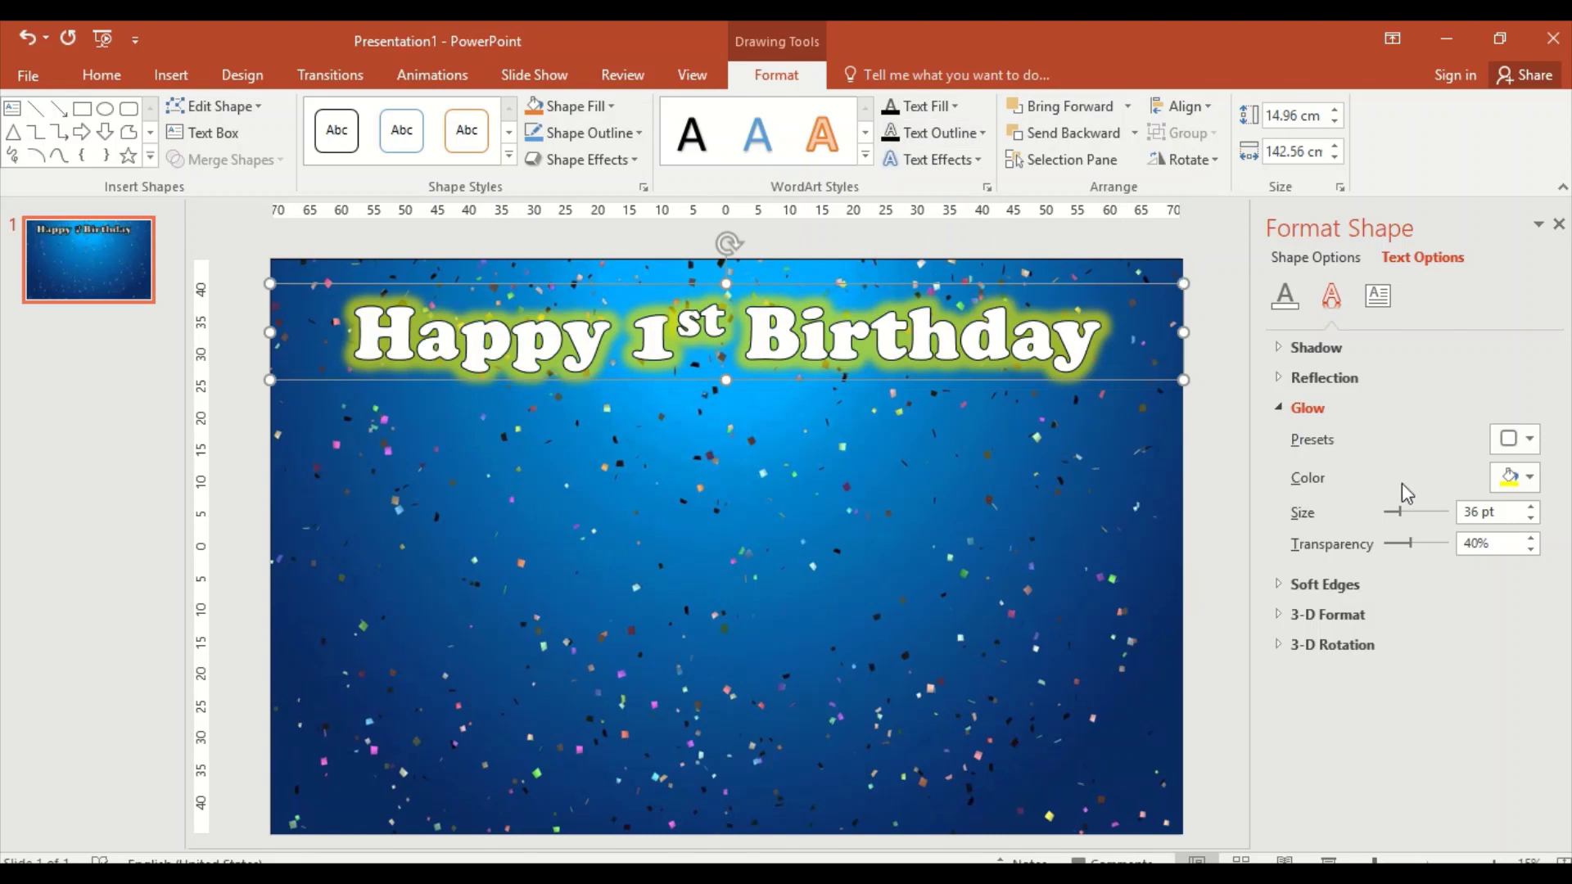
Set the title's text outline to 1½ pt and close the Format Shape pane.
{"action": "left_click", "coordinate": [964, 133]}
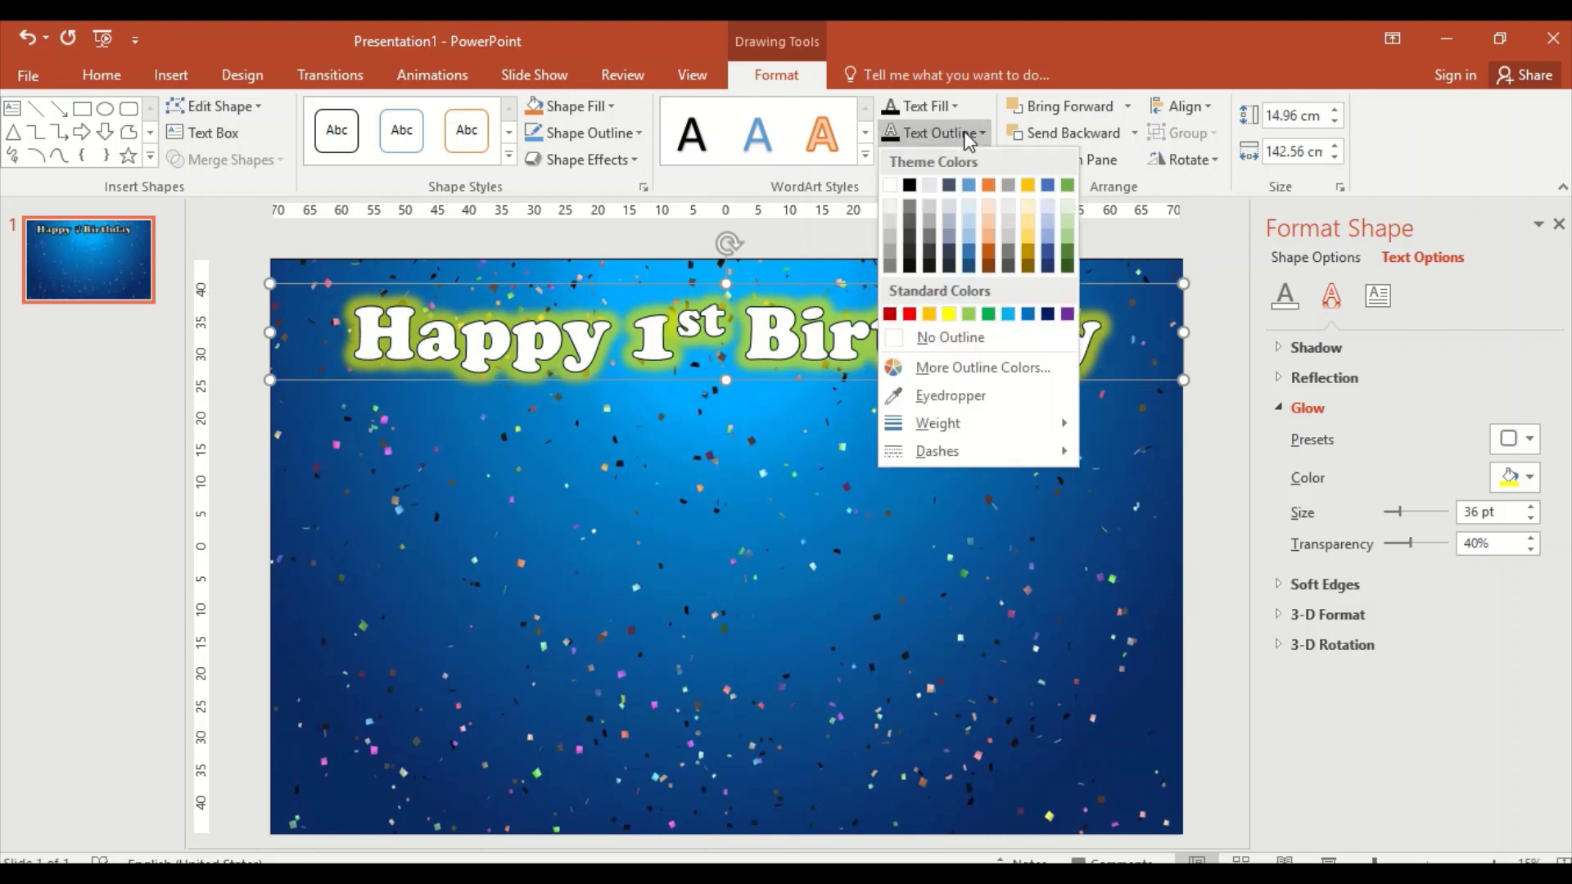
{"action": "mouse_move", "coordinate": [995, 431]}
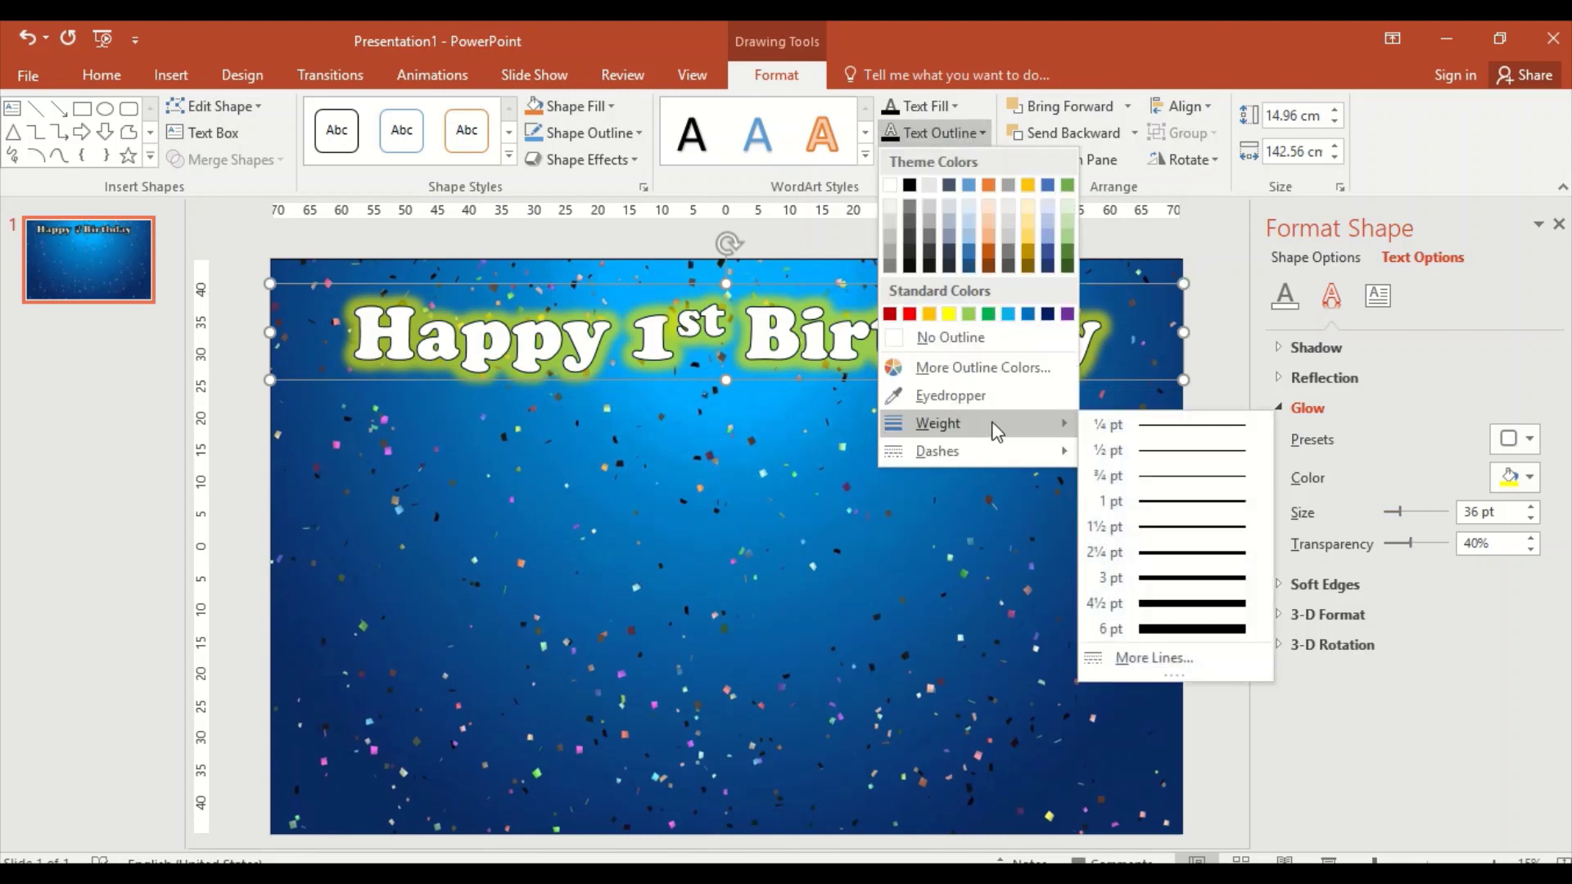
{"action": "left_click", "coordinate": [1192, 528]}
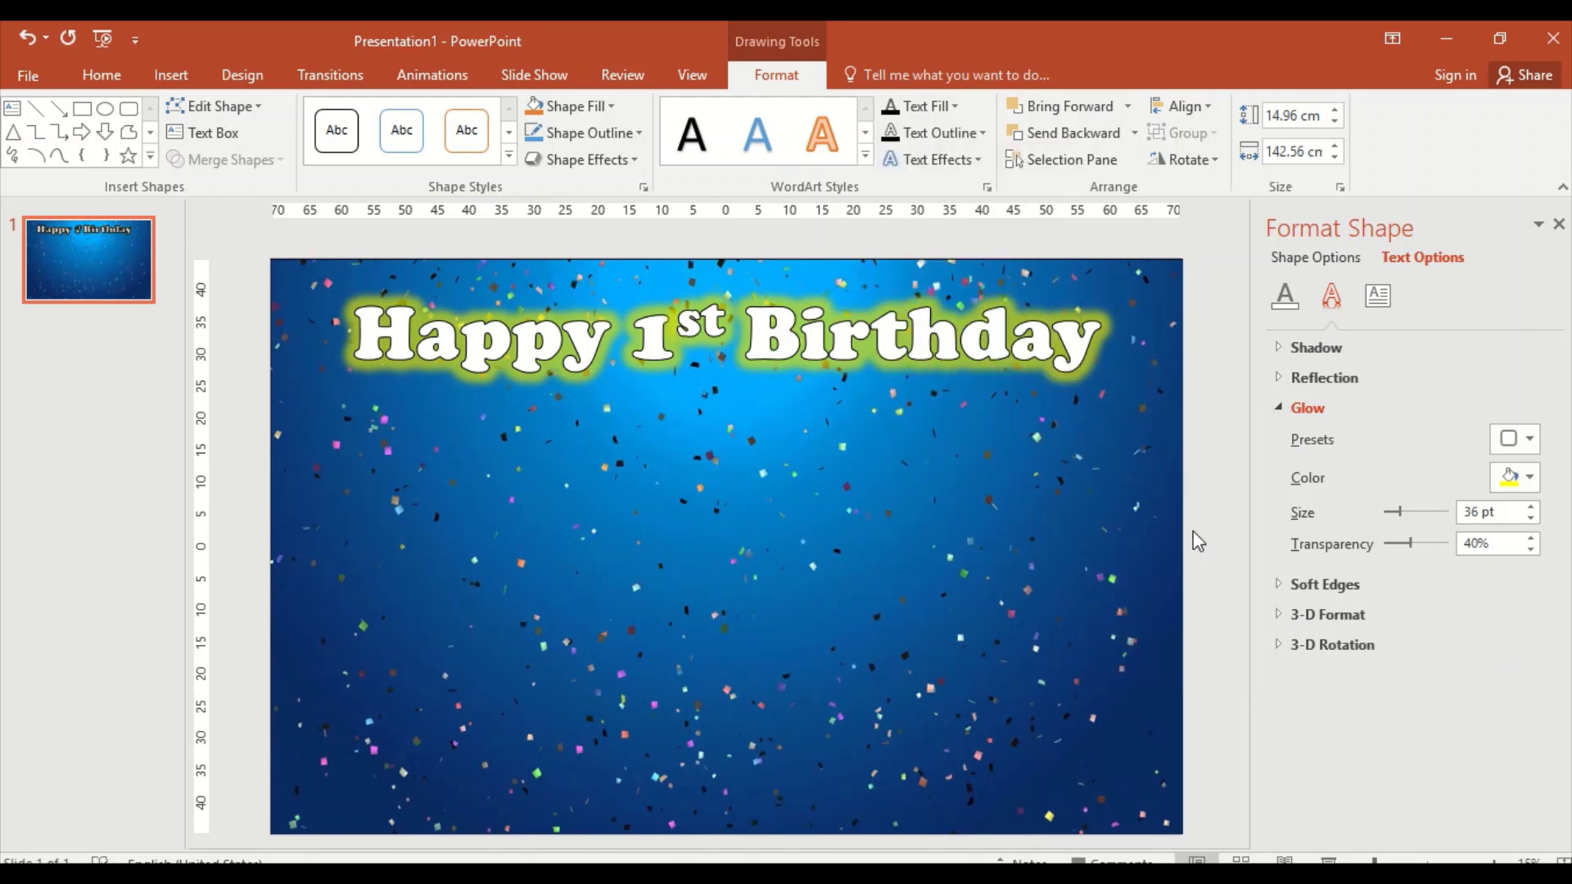
{"action": "left_click", "coordinate": [1558, 225]}
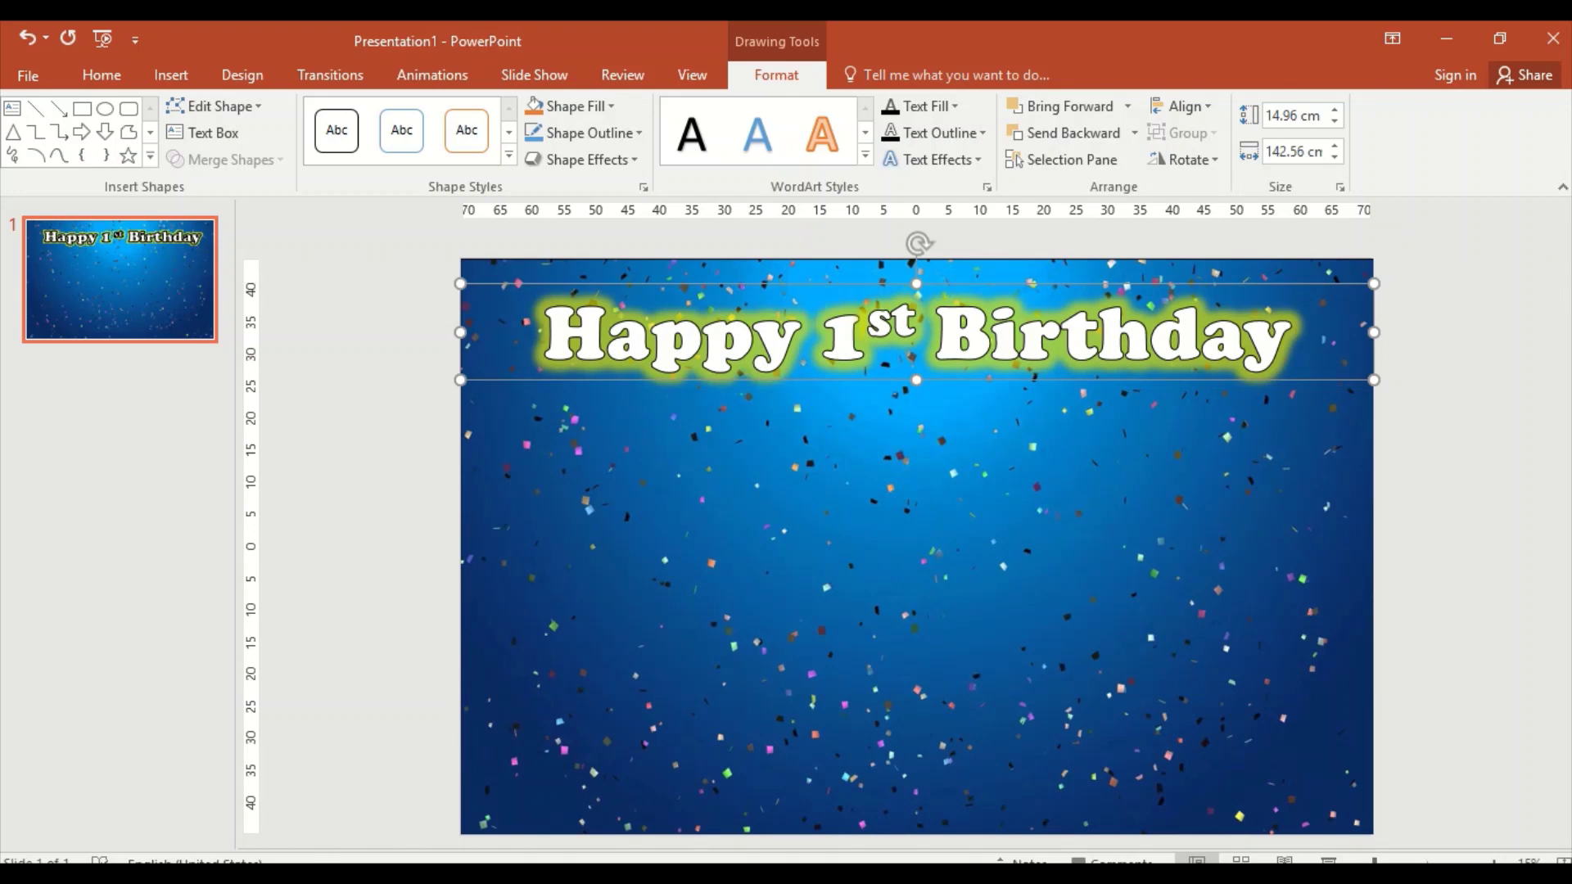
{"action": "key", "text": "alt+Tab"}
Close the wallpaper tab and search Google Images for 'happy birthday text png'.
{"action": "left_click", "coordinate": [414, 40]}
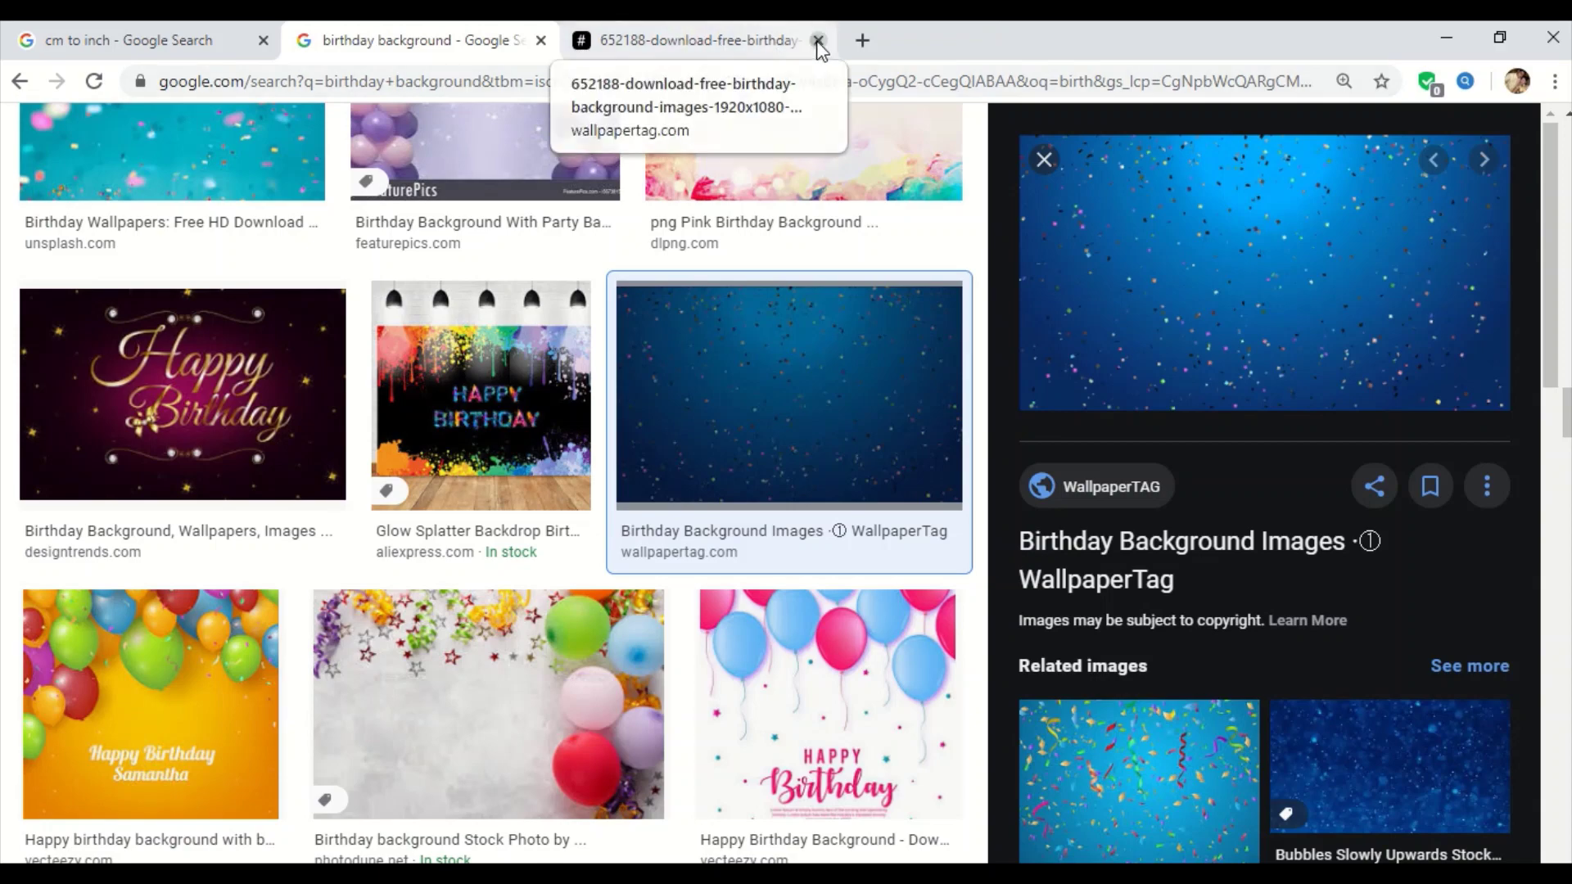
{"action": "left_click", "coordinate": [817, 40]}
{"action": "scroll", "coordinate": [434, 241], "scroll_direction": "down", "scroll_amount": 10}
{"action": "scroll", "coordinate": [443, 245], "scroll_direction": "up", "scroll_amount": 10}
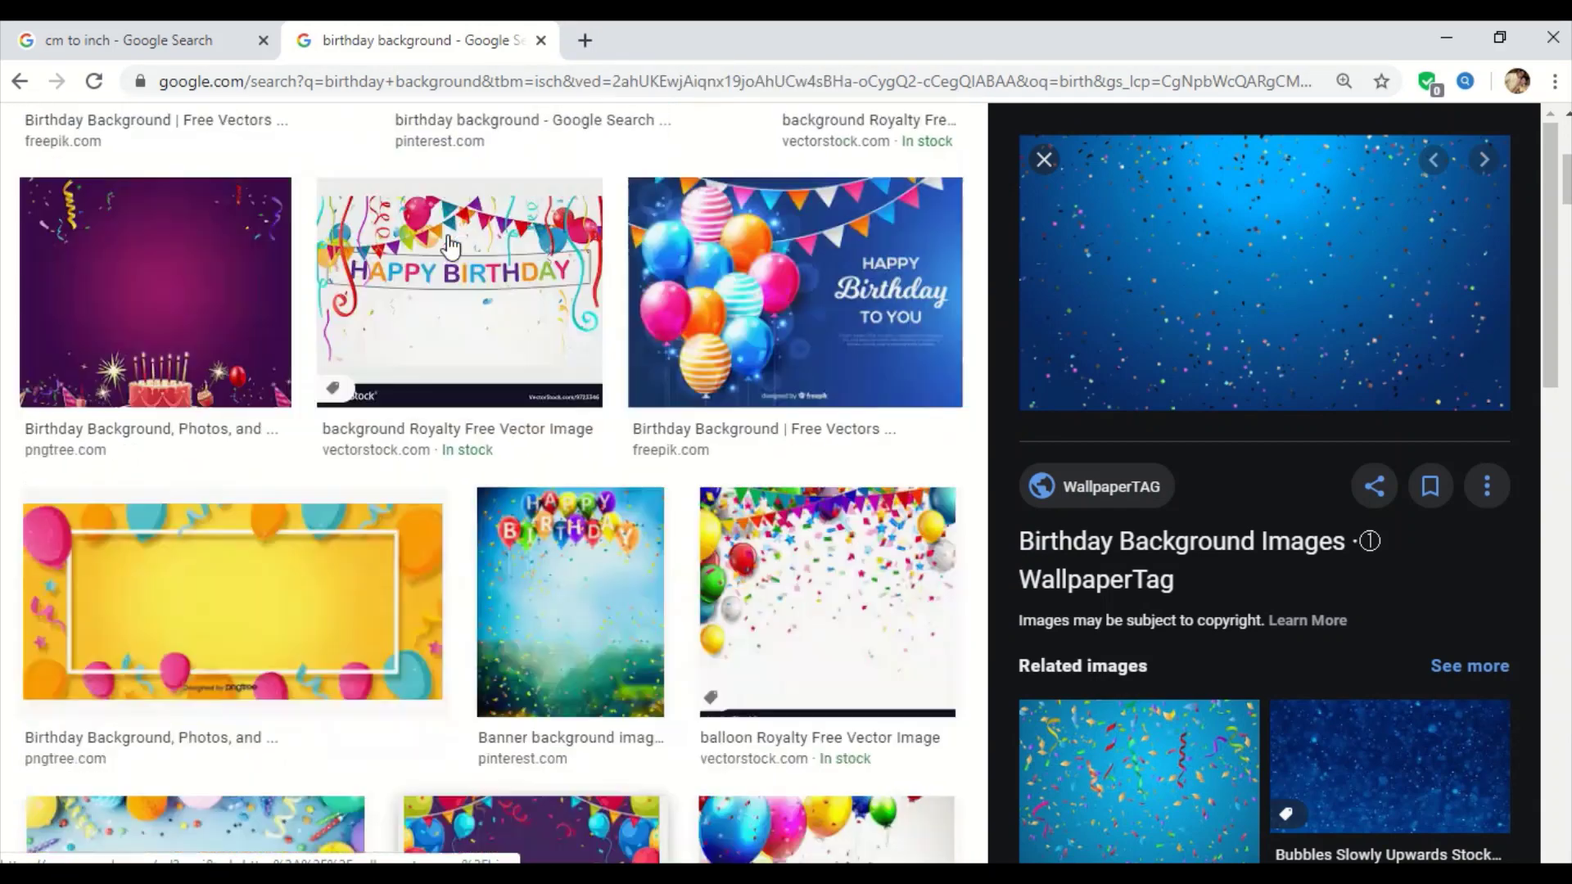
{"action": "left_click_drag", "start_coordinate": [455, 159], "coordinate": [64, 168]}
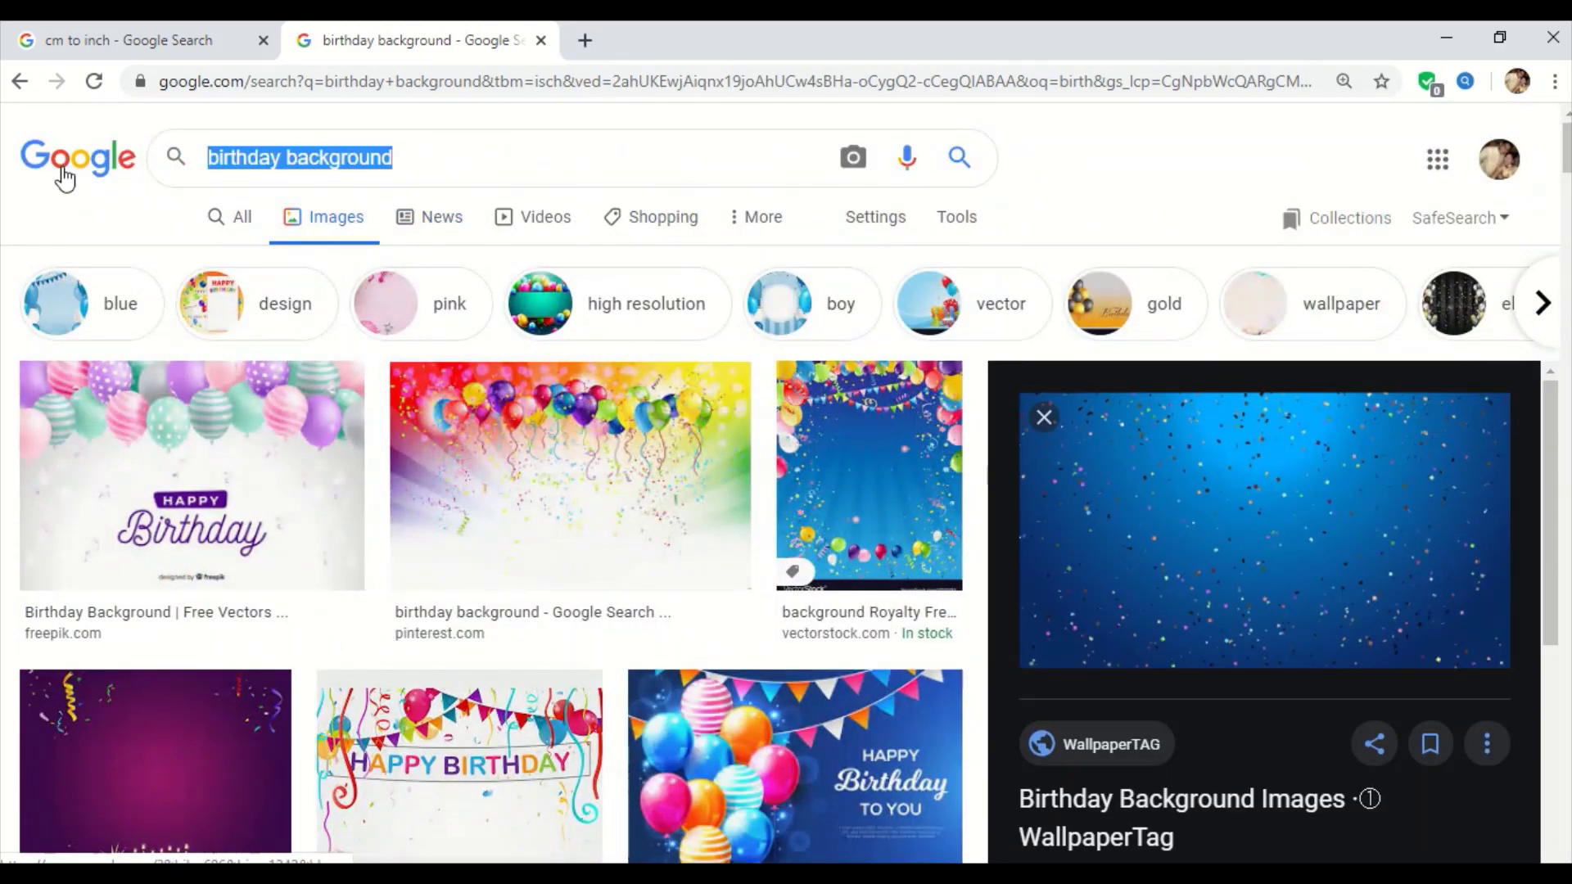
{"action": "type", "text": "happ"}
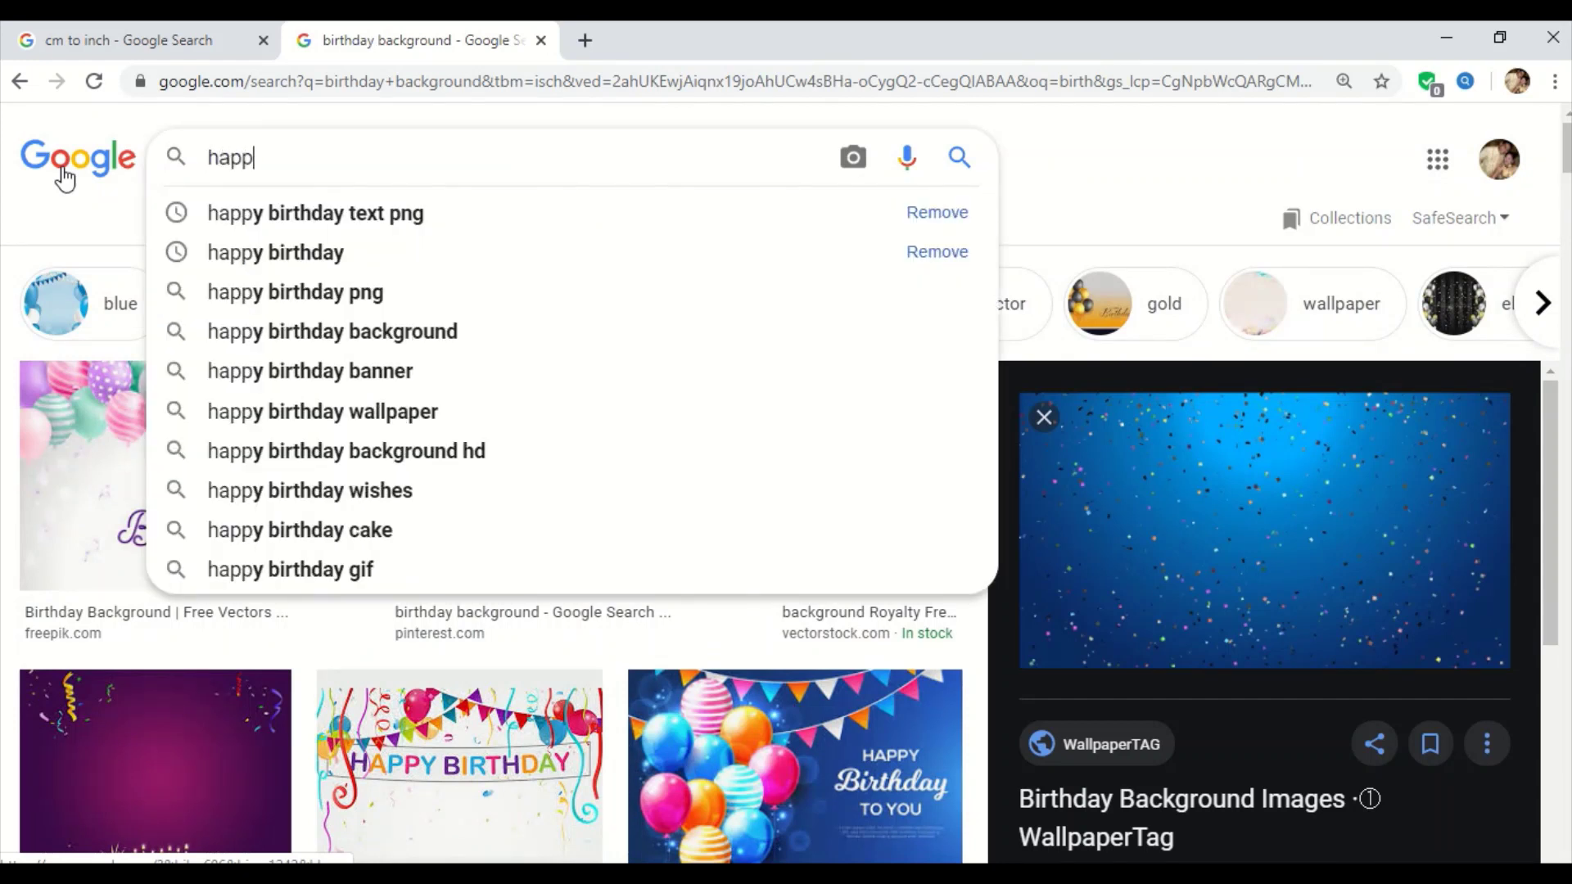
{"action": "type", "text": "y birthd"}
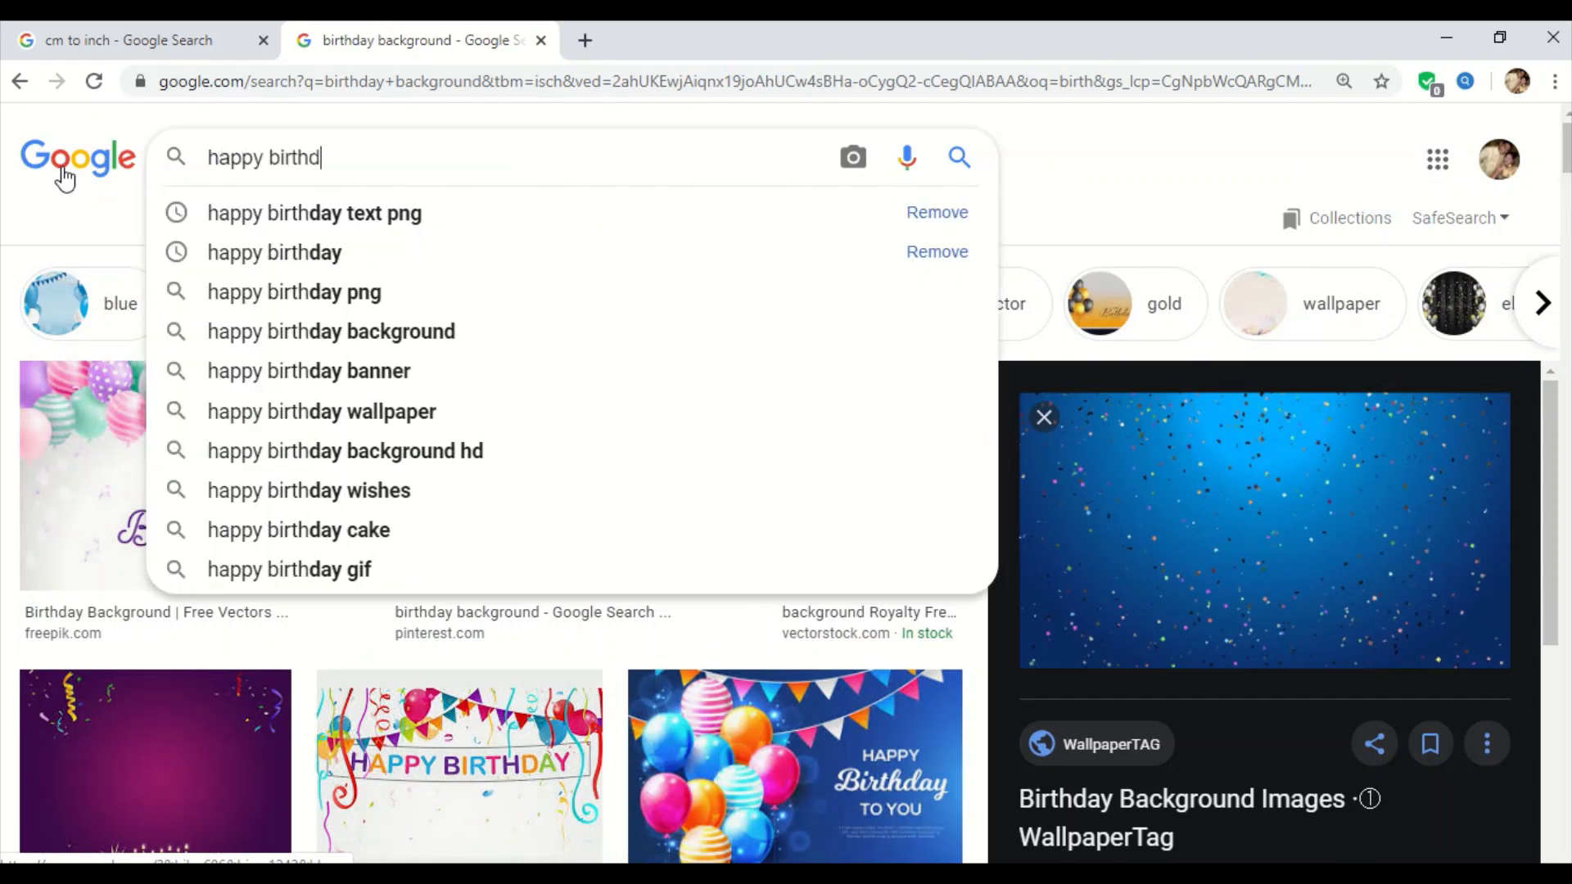
{"action": "type", "text": "ay text "}
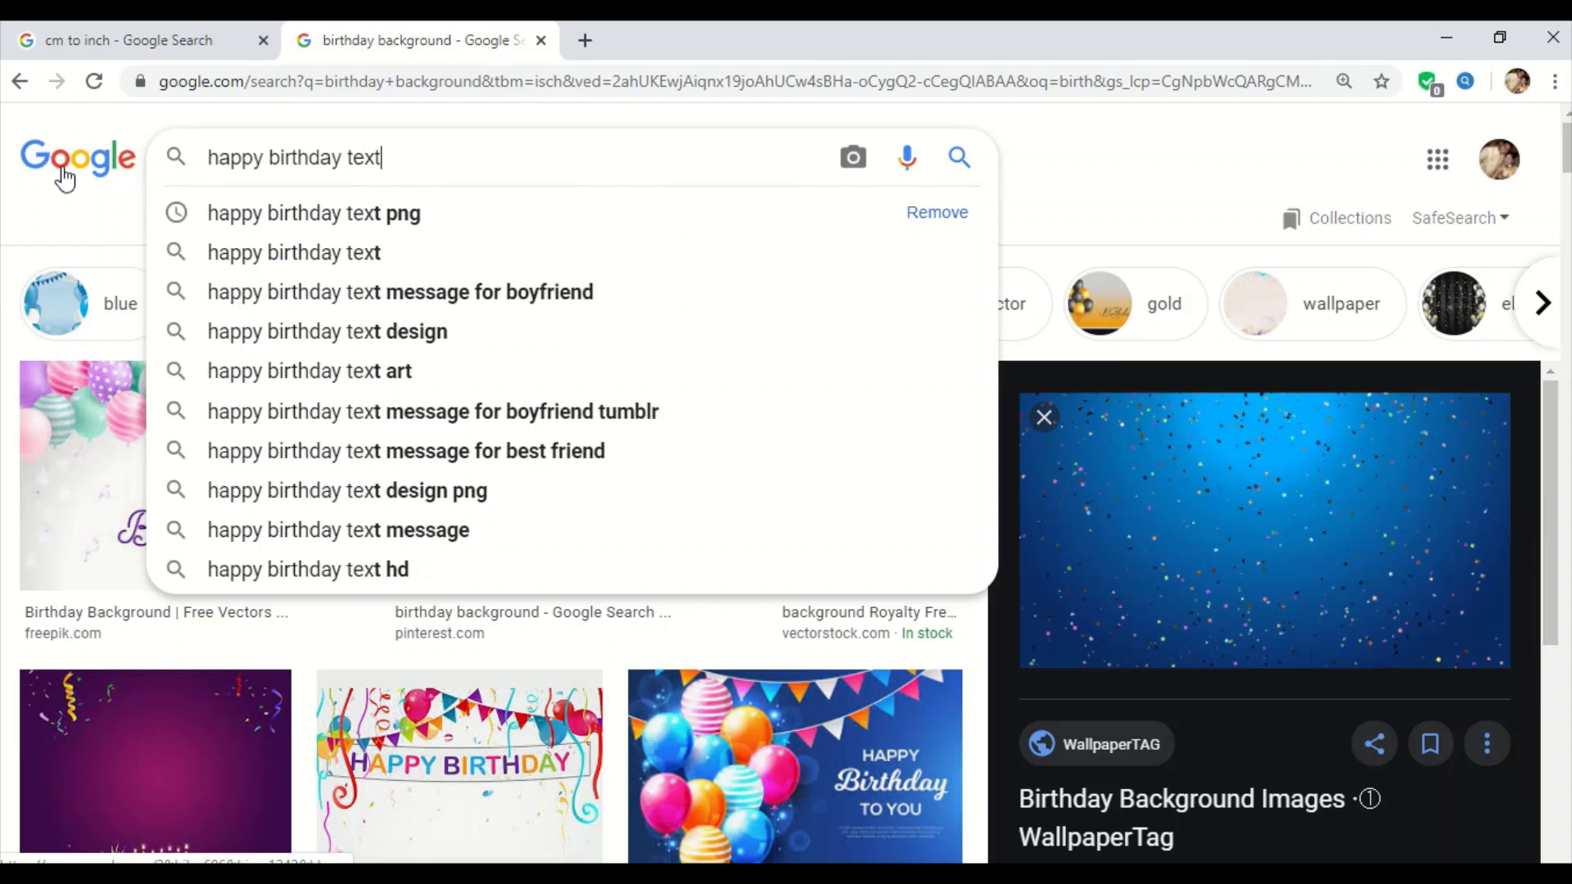
{"action": "type", "text": "png"}
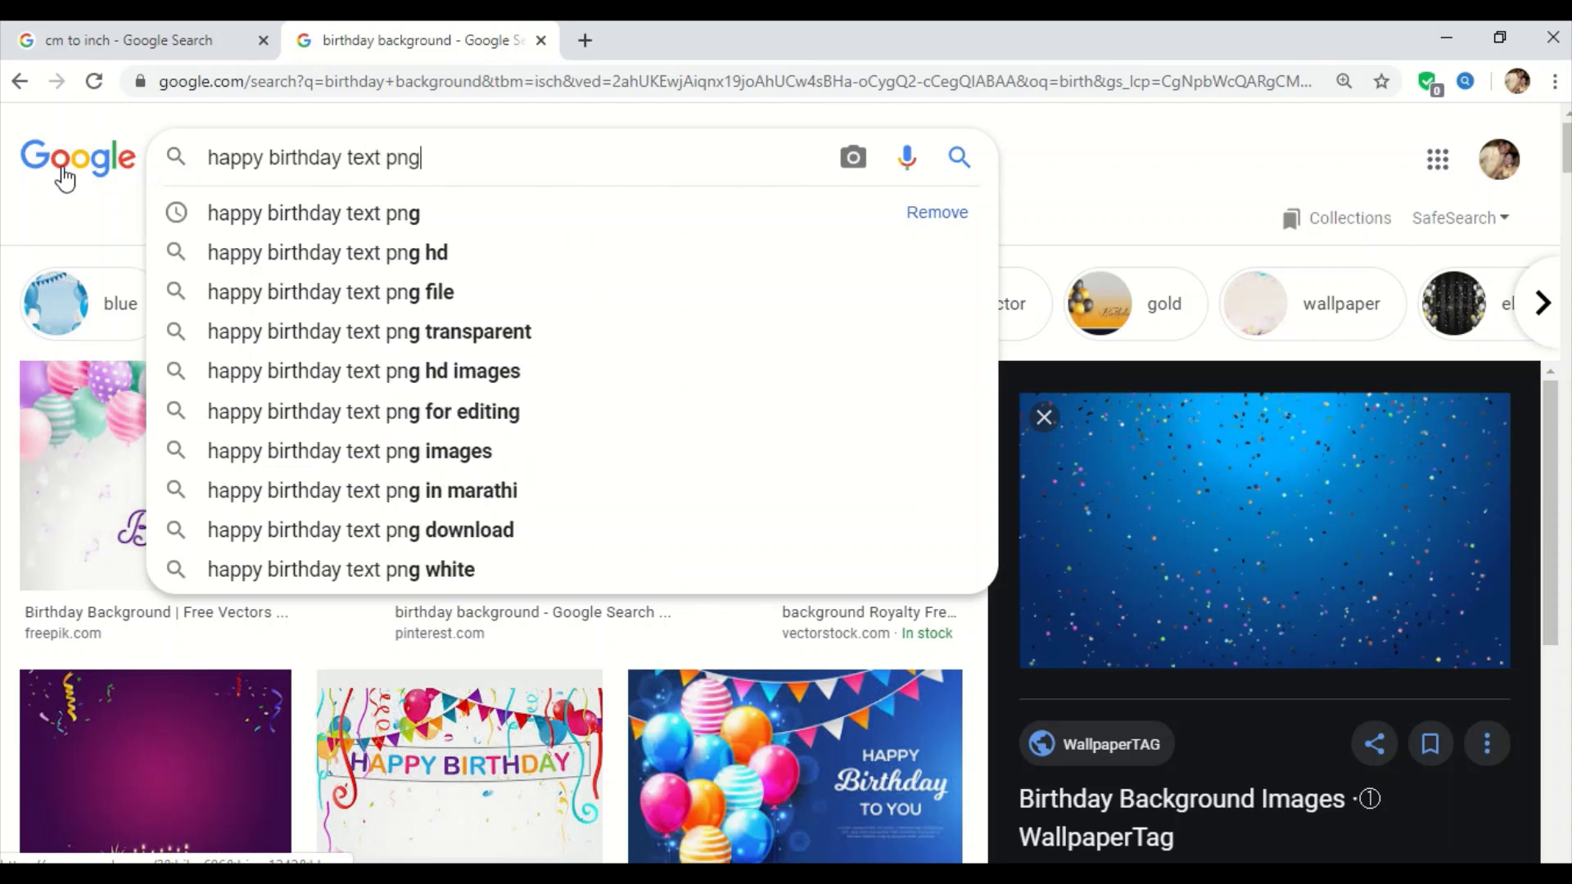
{"action": "key", "text": "Return"}
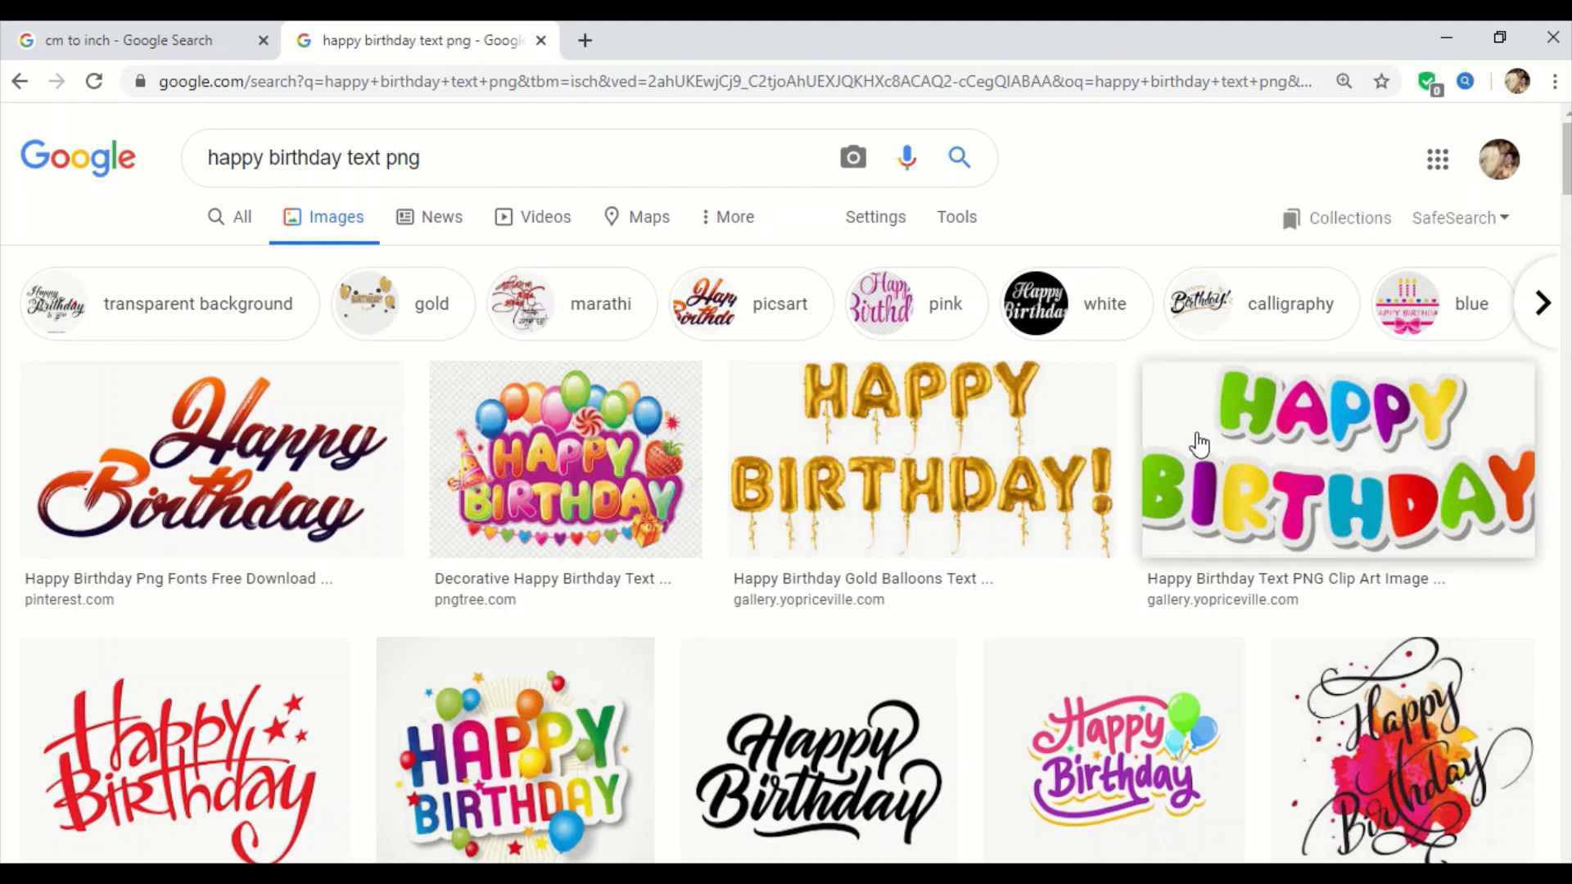
Copy the orange Happy Birthday lettering image from the results.
{"action": "scroll", "coordinate": [769, 683], "scroll_direction": "down", "scroll_amount": 3}
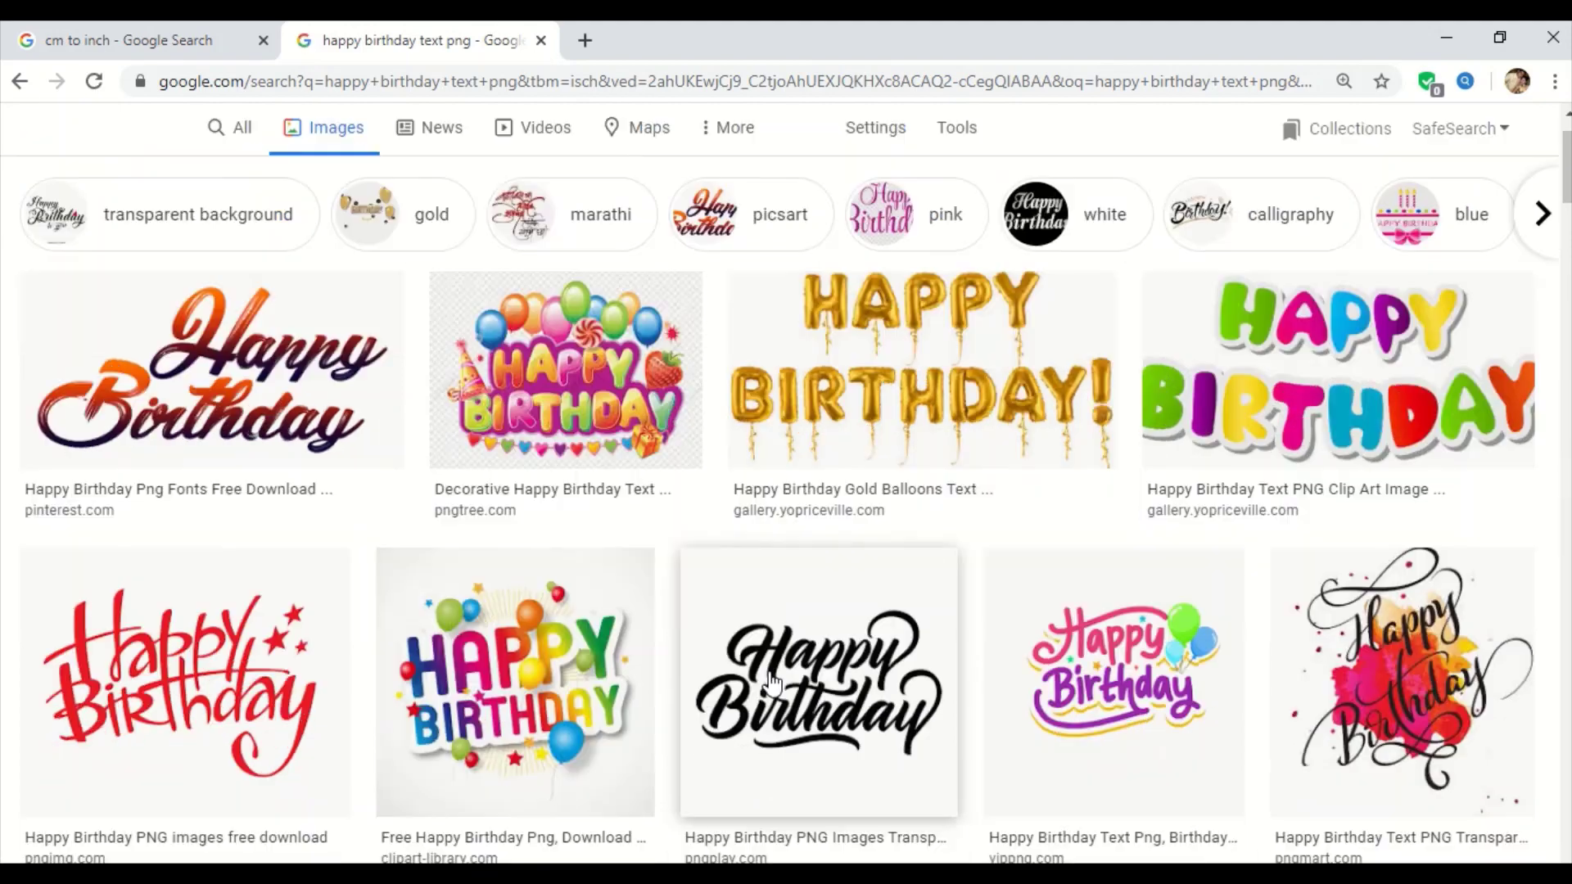
{"action": "scroll", "coordinate": [769, 684], "scroll_direction": "down", "scroll_amount": 4}
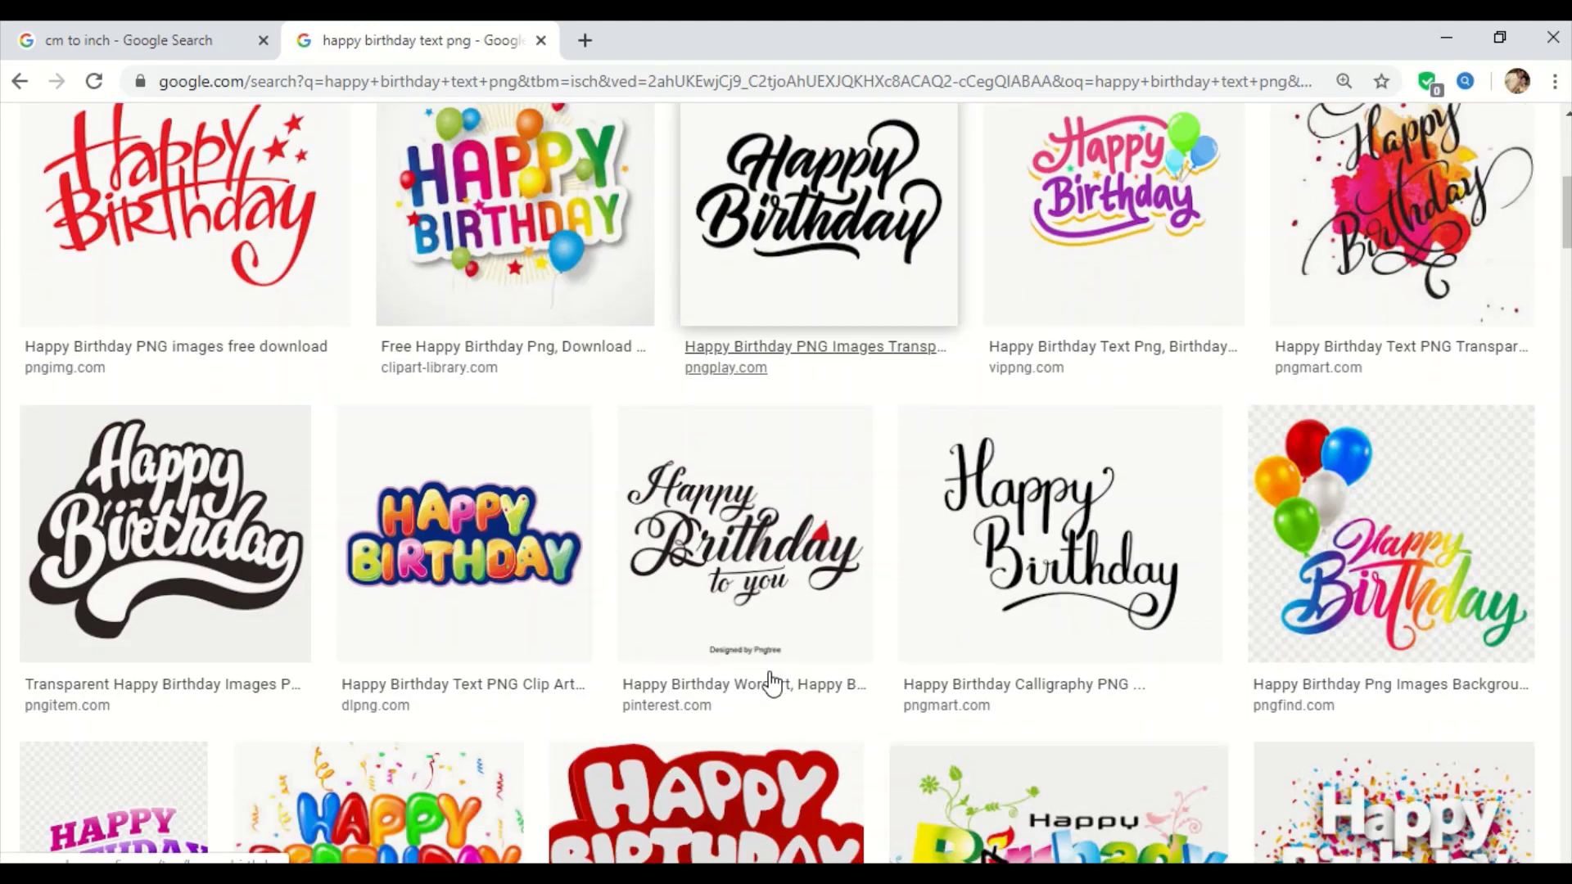
{"action": "scroll", "coordinate": [770, 683], "scroll_direction": "down", "scroll_amount": 3}
{"action": "scroll", "coordinate": [772, 684], "scroll_direction": "down", "scroll_amount": 3}
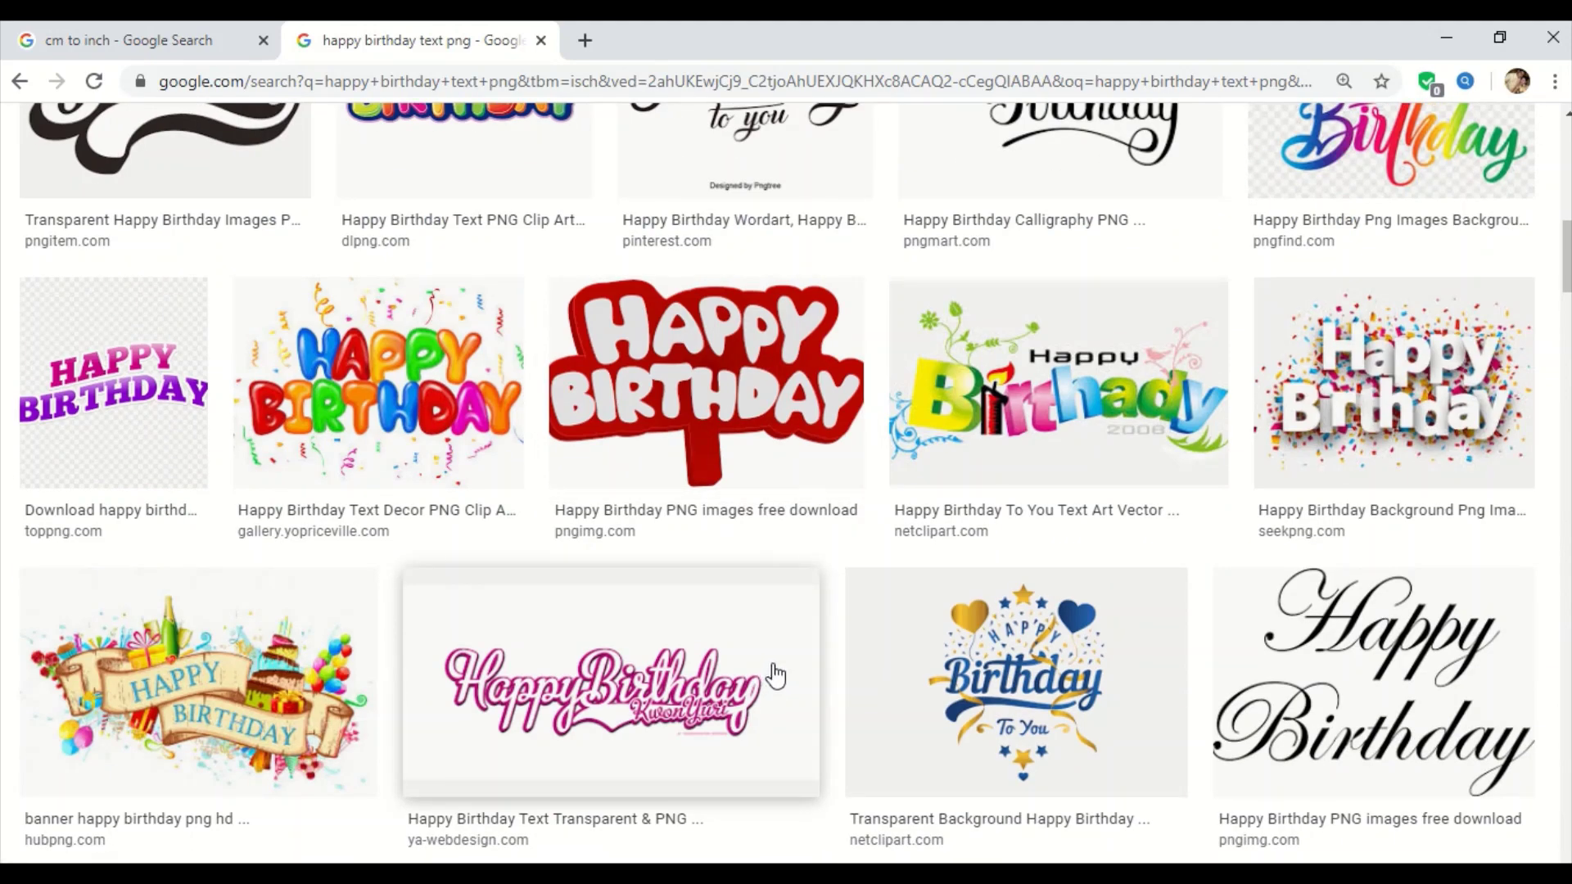
{"action": "scroll", "coordinate": [1100, 605], "scroll_direction": "down", "scroll_amount": 7}
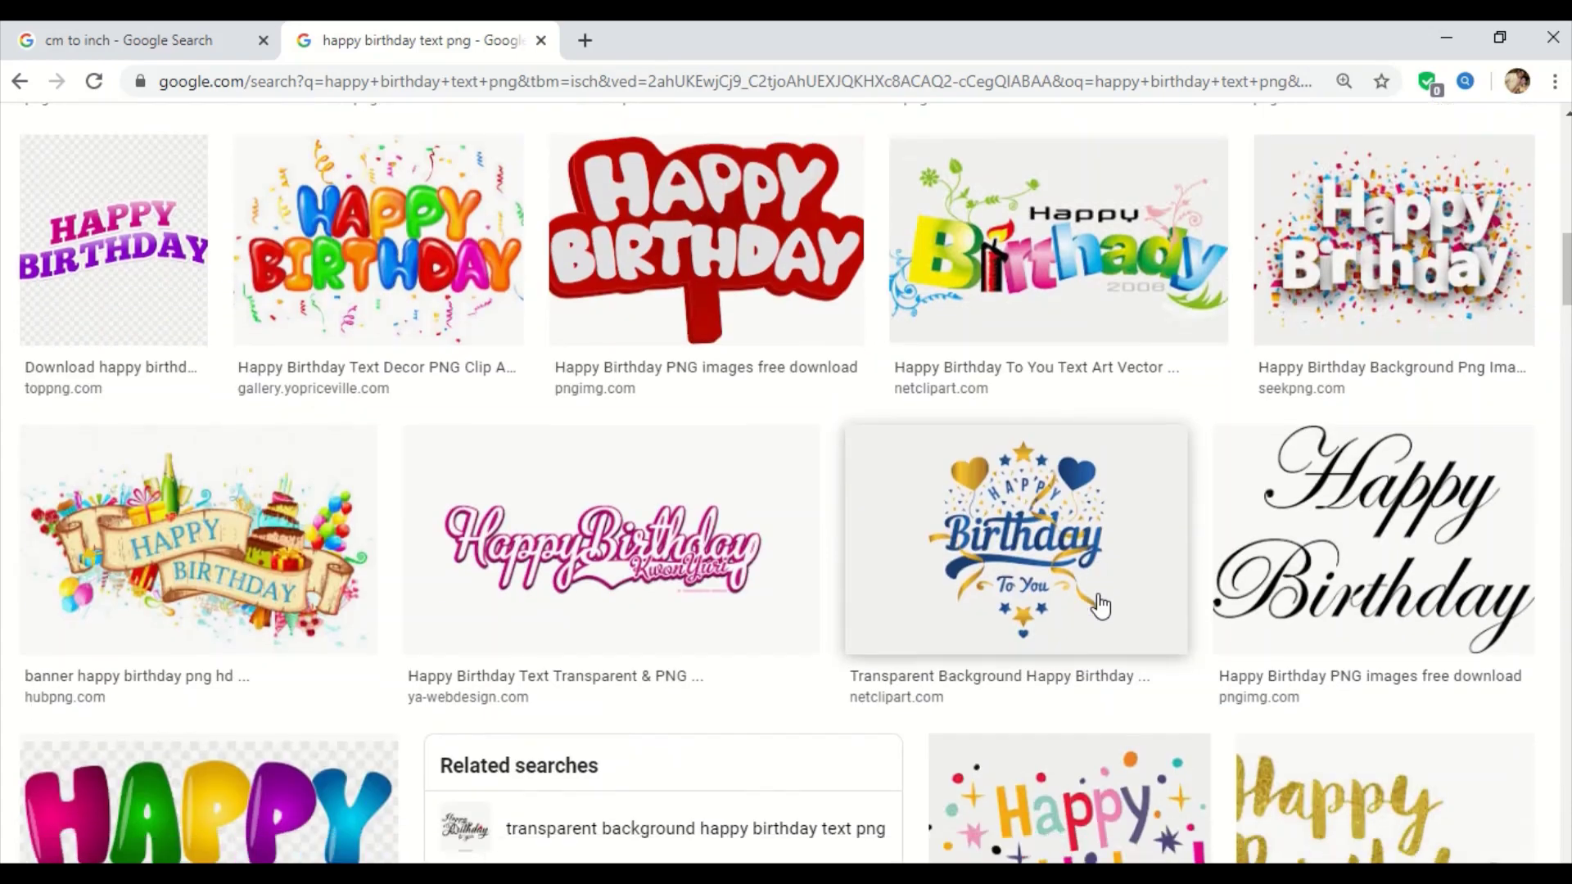
{"action": "scroll", "coordinate": [933, 658], "scroll_direction": "down", "scroll_amount": 5}
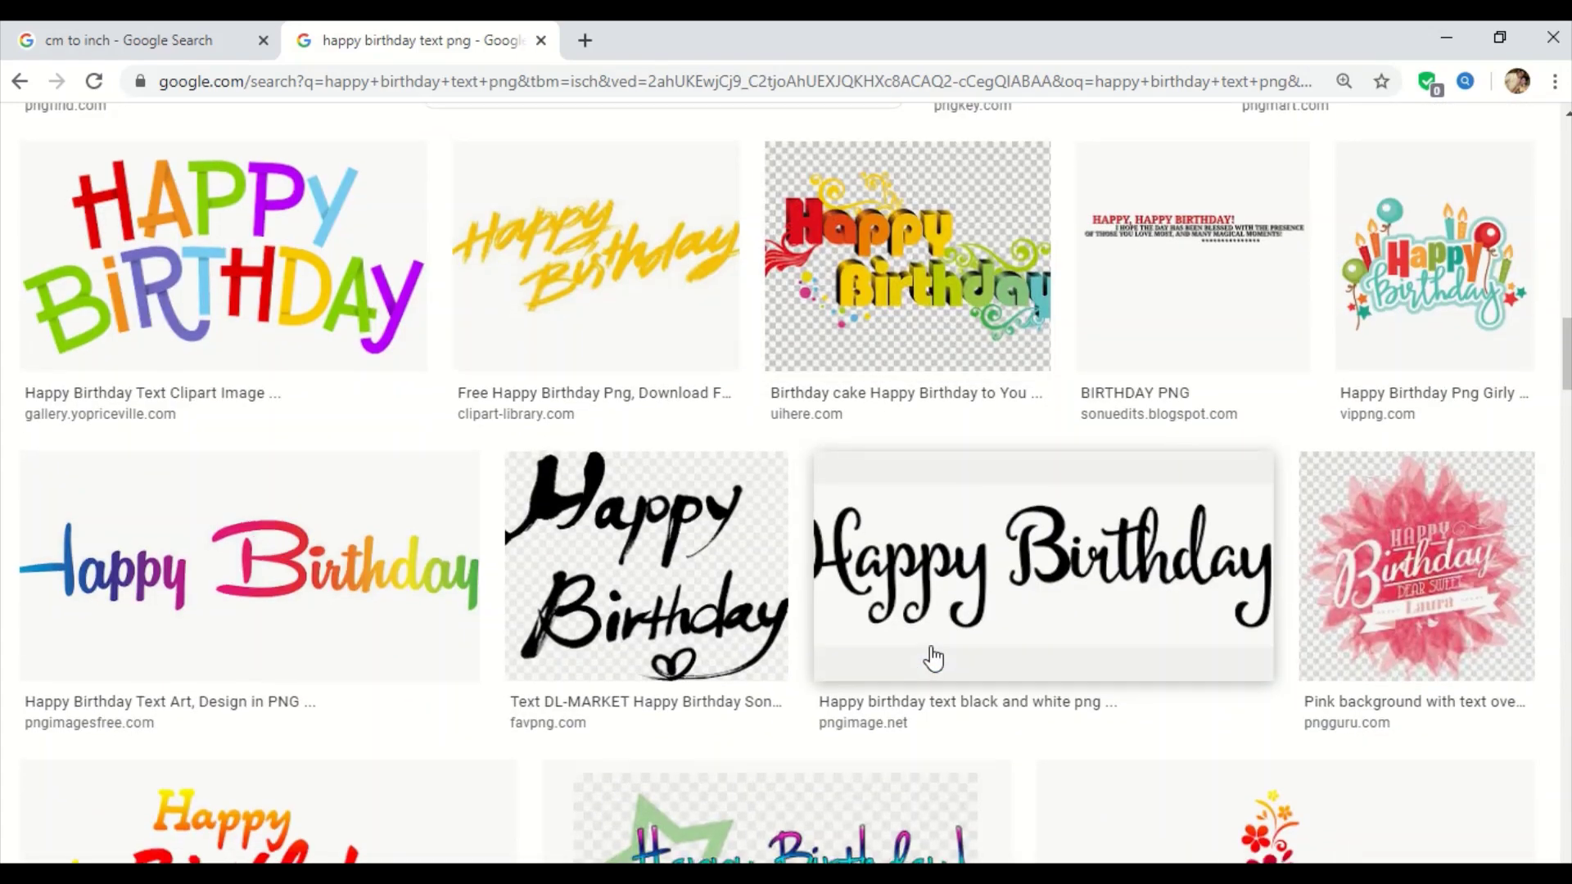
{"action": "scroll", "coordinate": [933, 657], "scroll_direction": "up", "scroll_amount": 15}
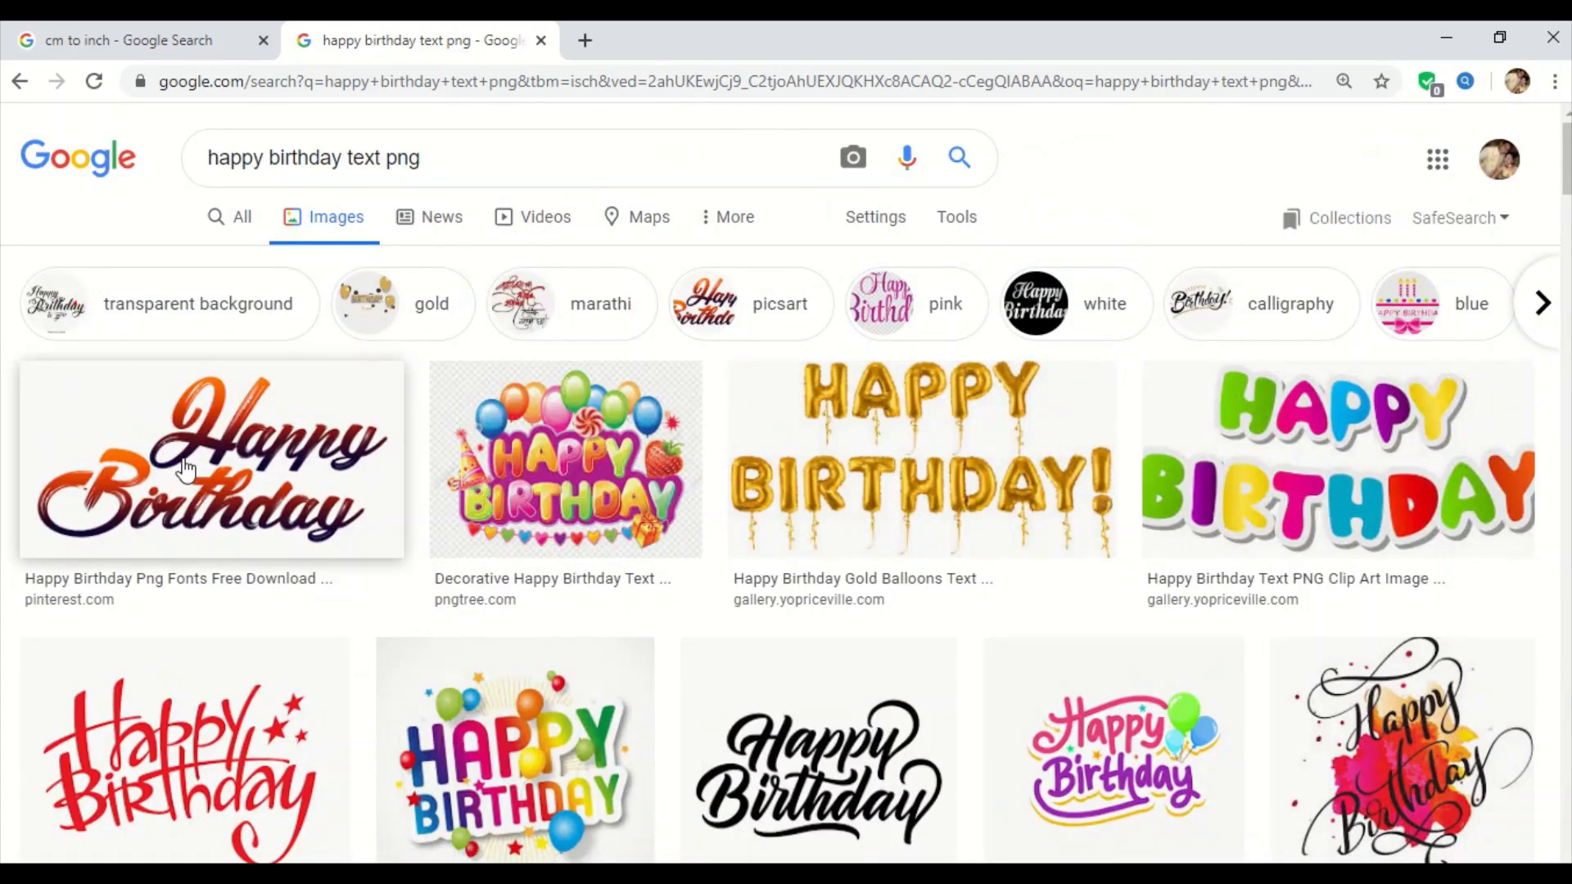
{"action": "left_click", "coordinate": [176, 413]}
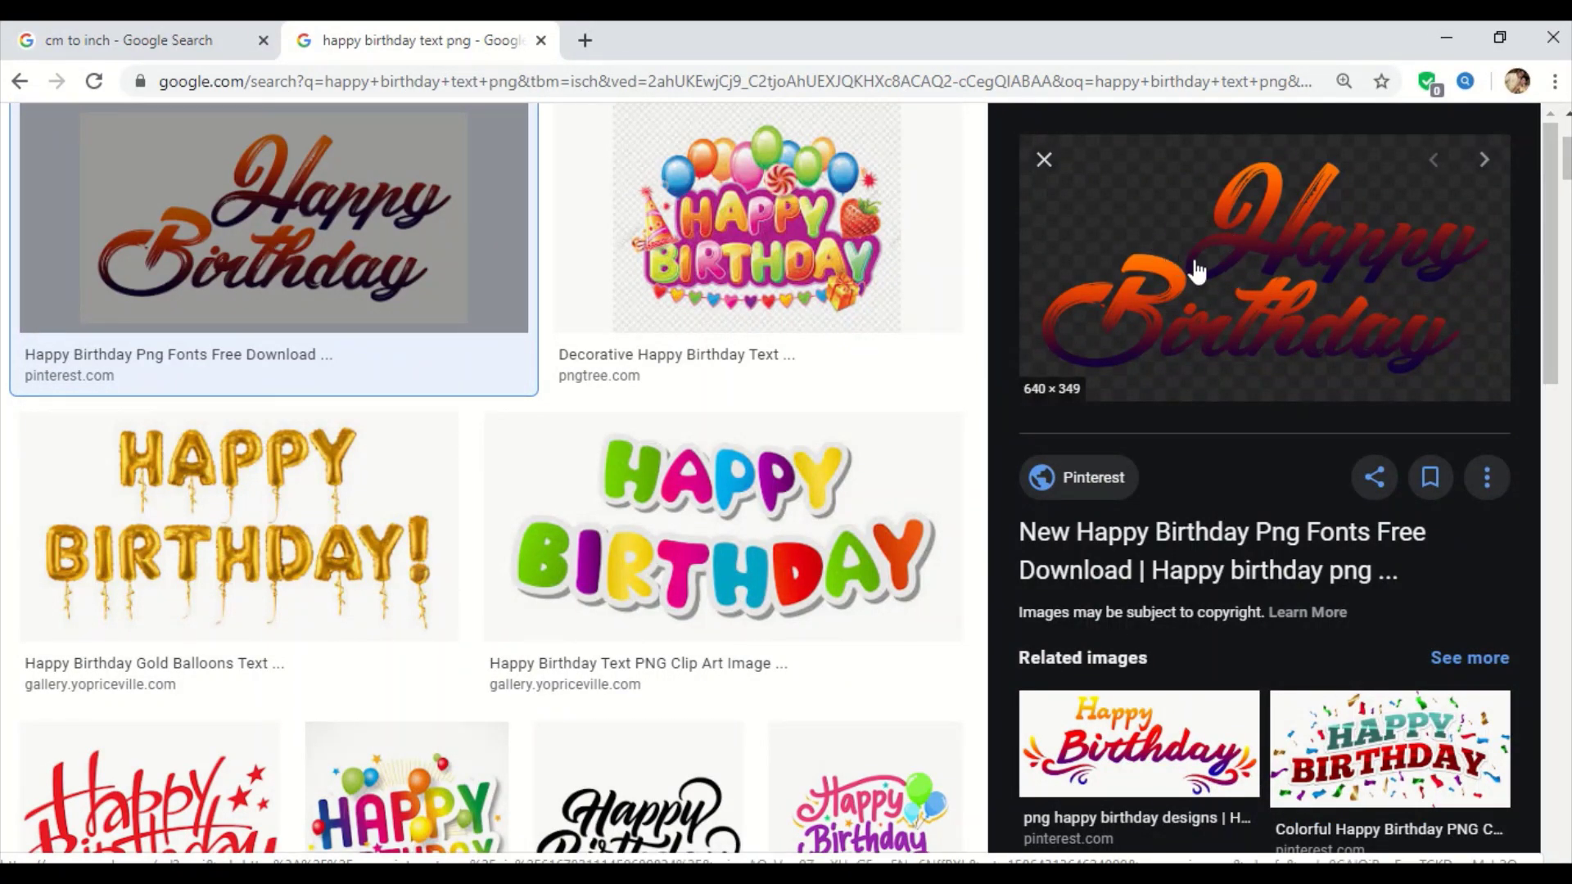
{"action": "left_click", "coordinate": [728, 238]}
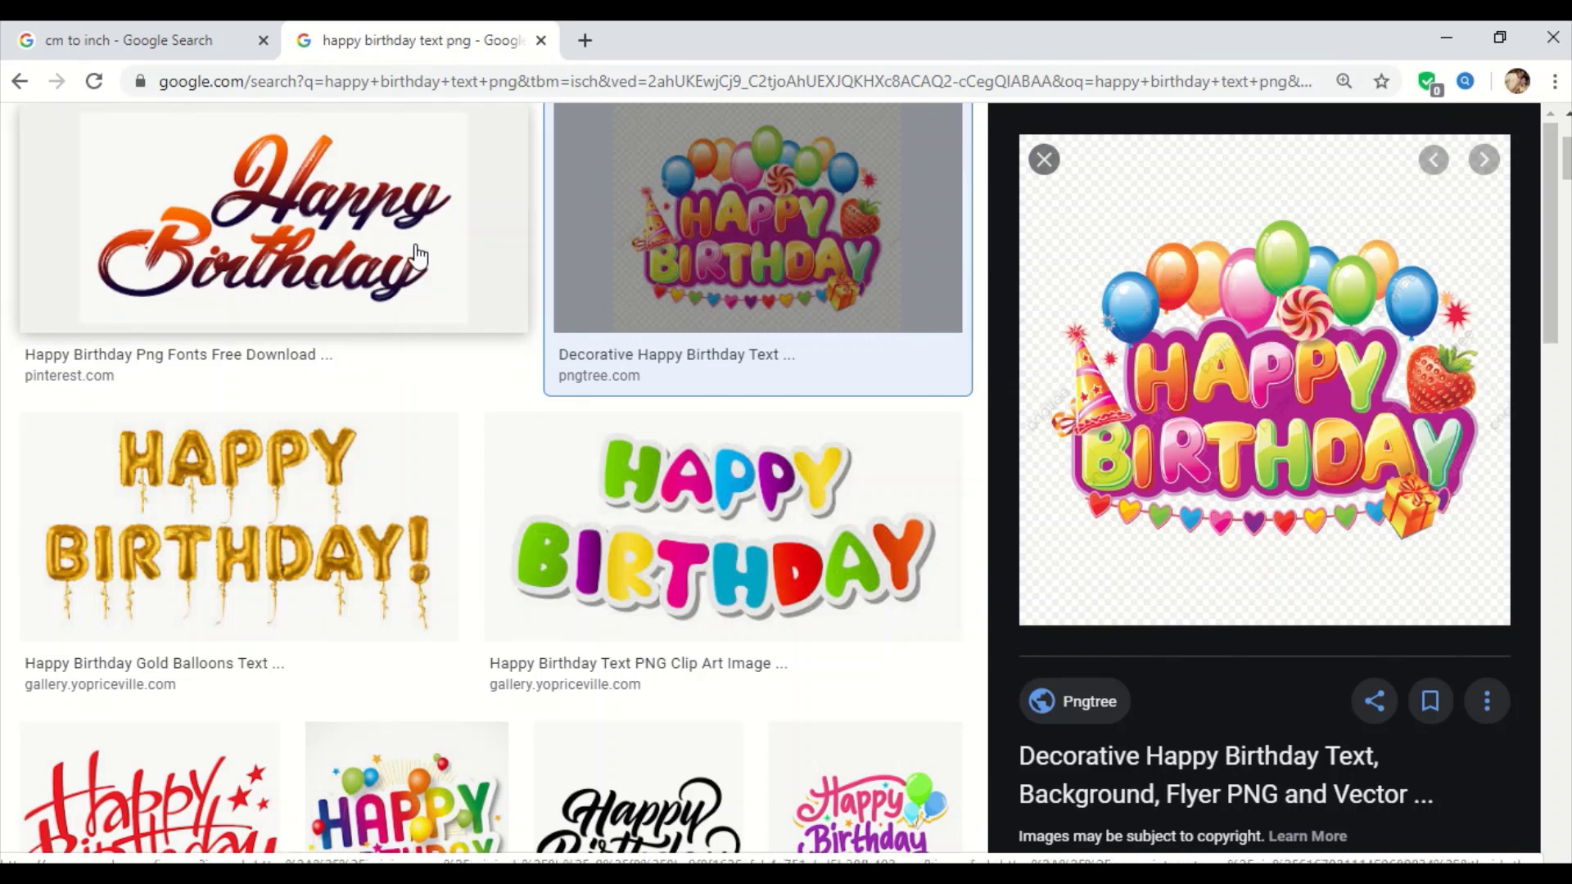
{"action": "left_click", "coordinate": [509, 250]}
{"action": "right_click", "coordinate": [1146, 245]}
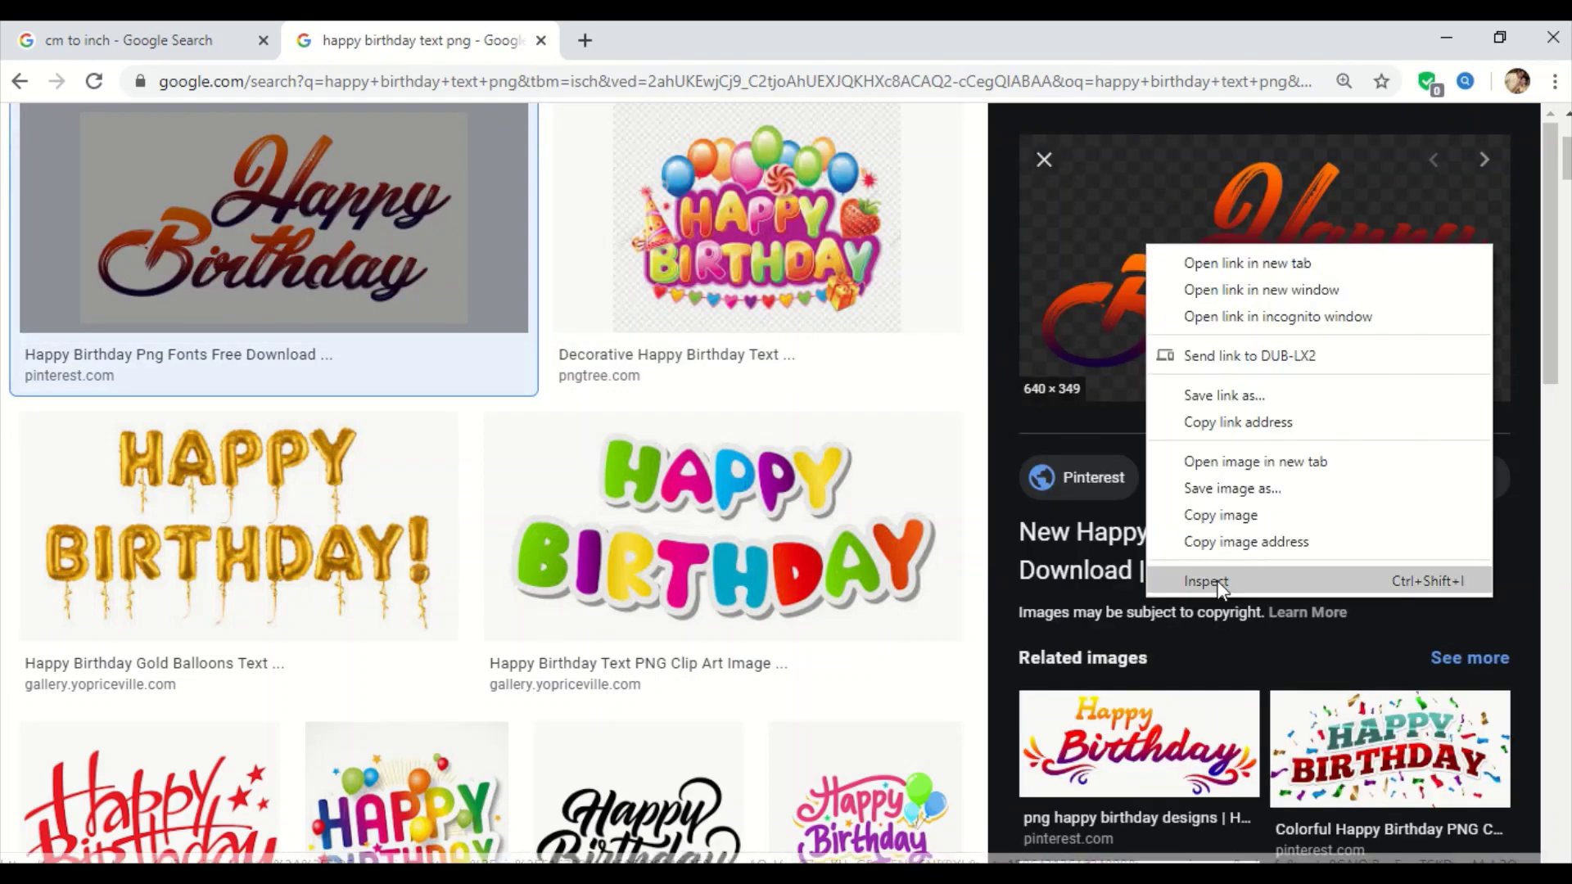
{"action": "left_click", "coordinate": [1242, 517]}
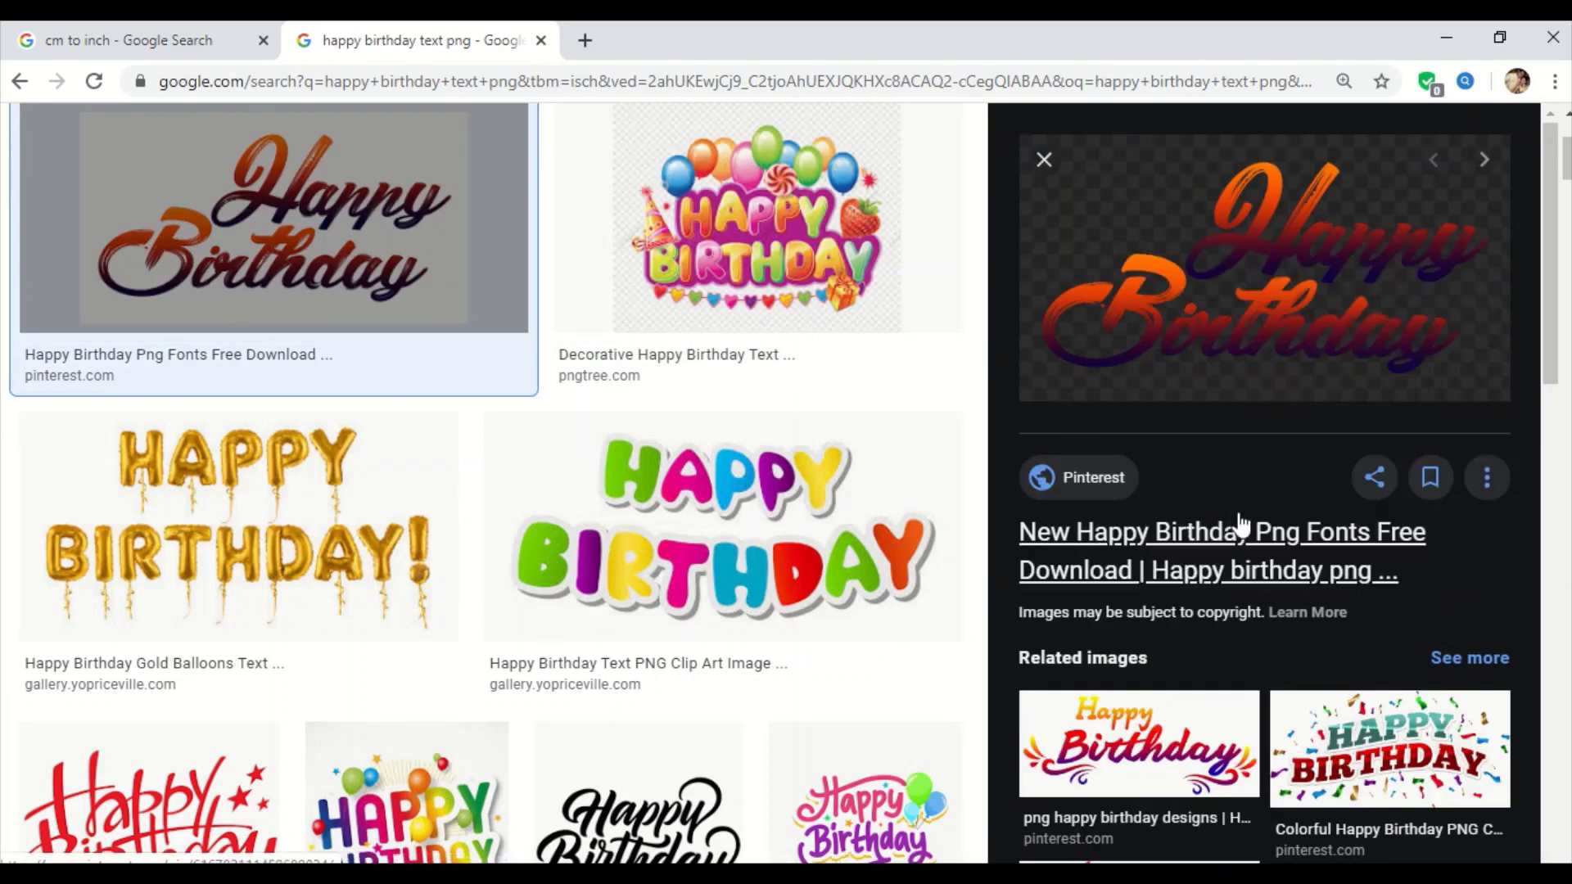
{"action": "key", "text": "alt+Tab"}
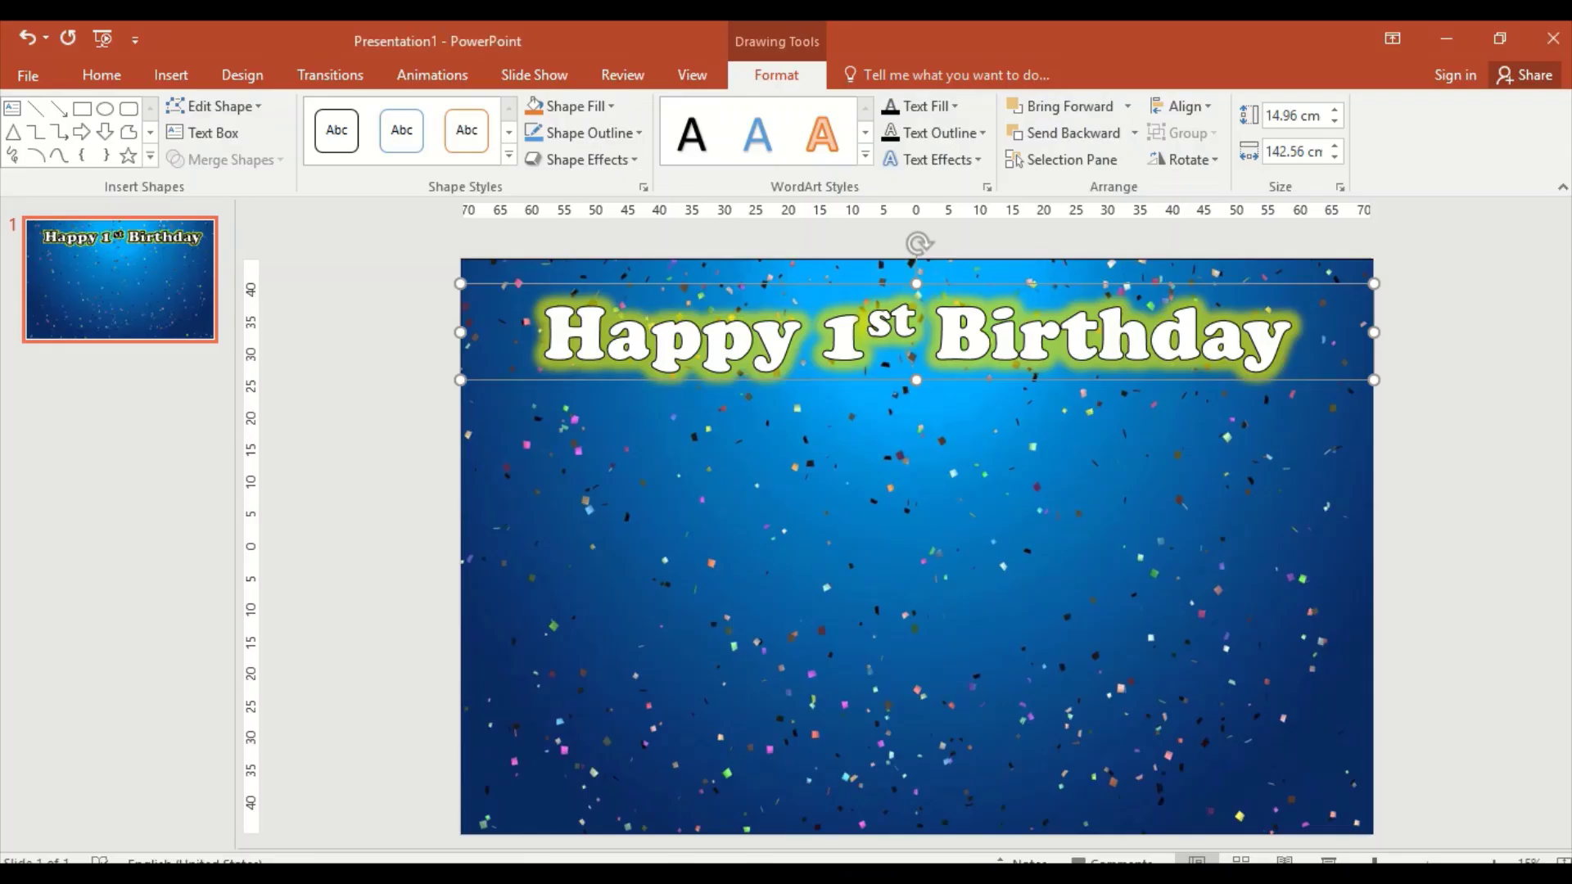
{"action": "right_click", "coordinate": [411, 455]}
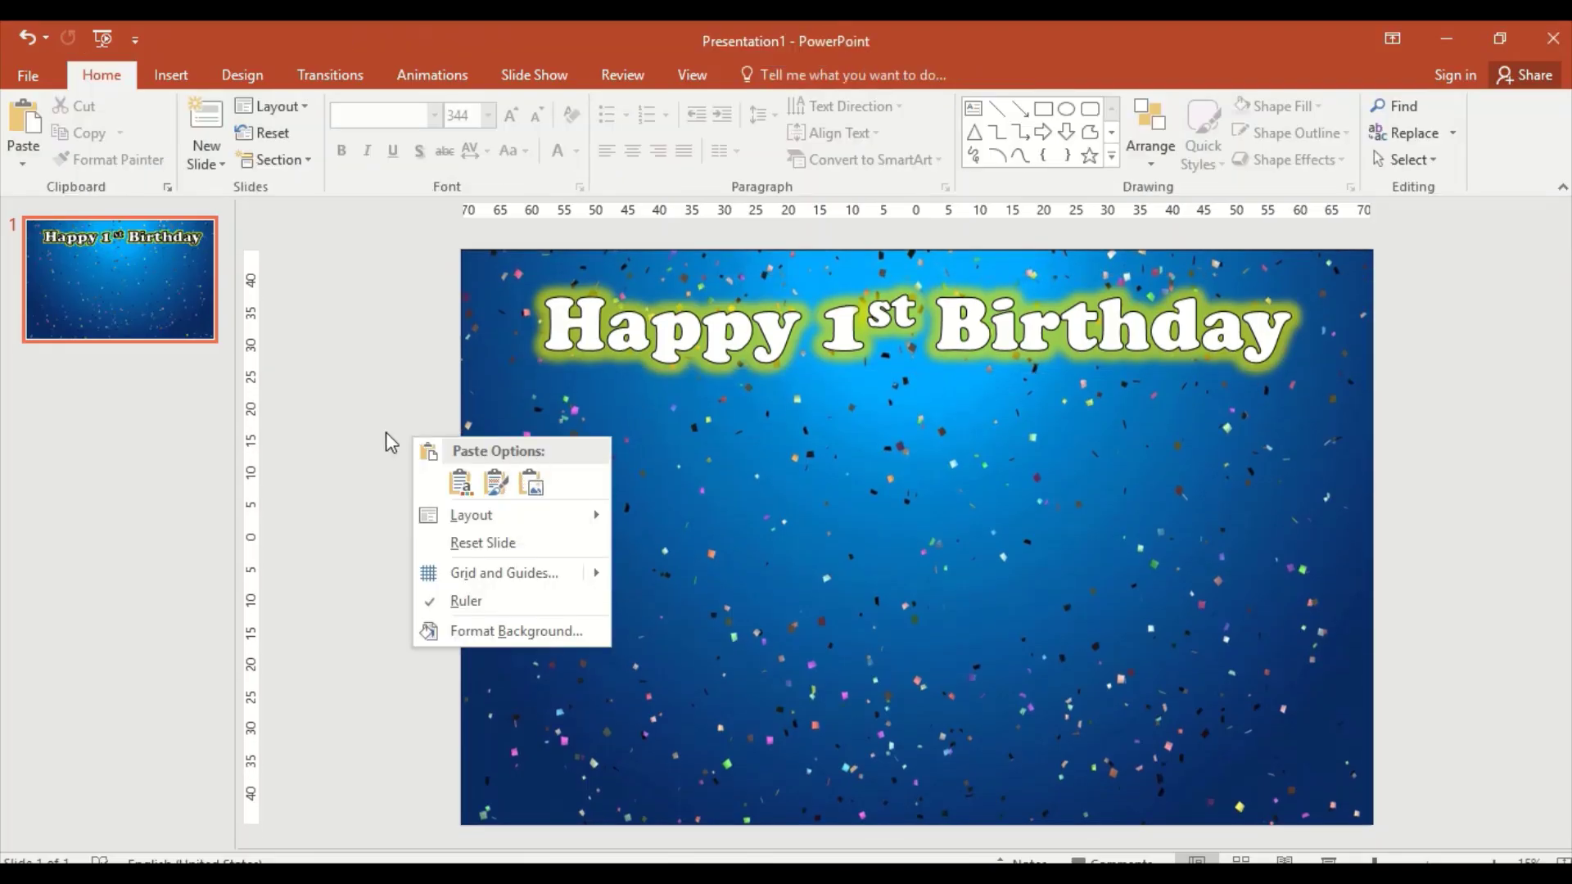
{"action": "left_click", "coordinate": [386, 432]}
{"action": "right_click", "coordinate": [388, 400]}
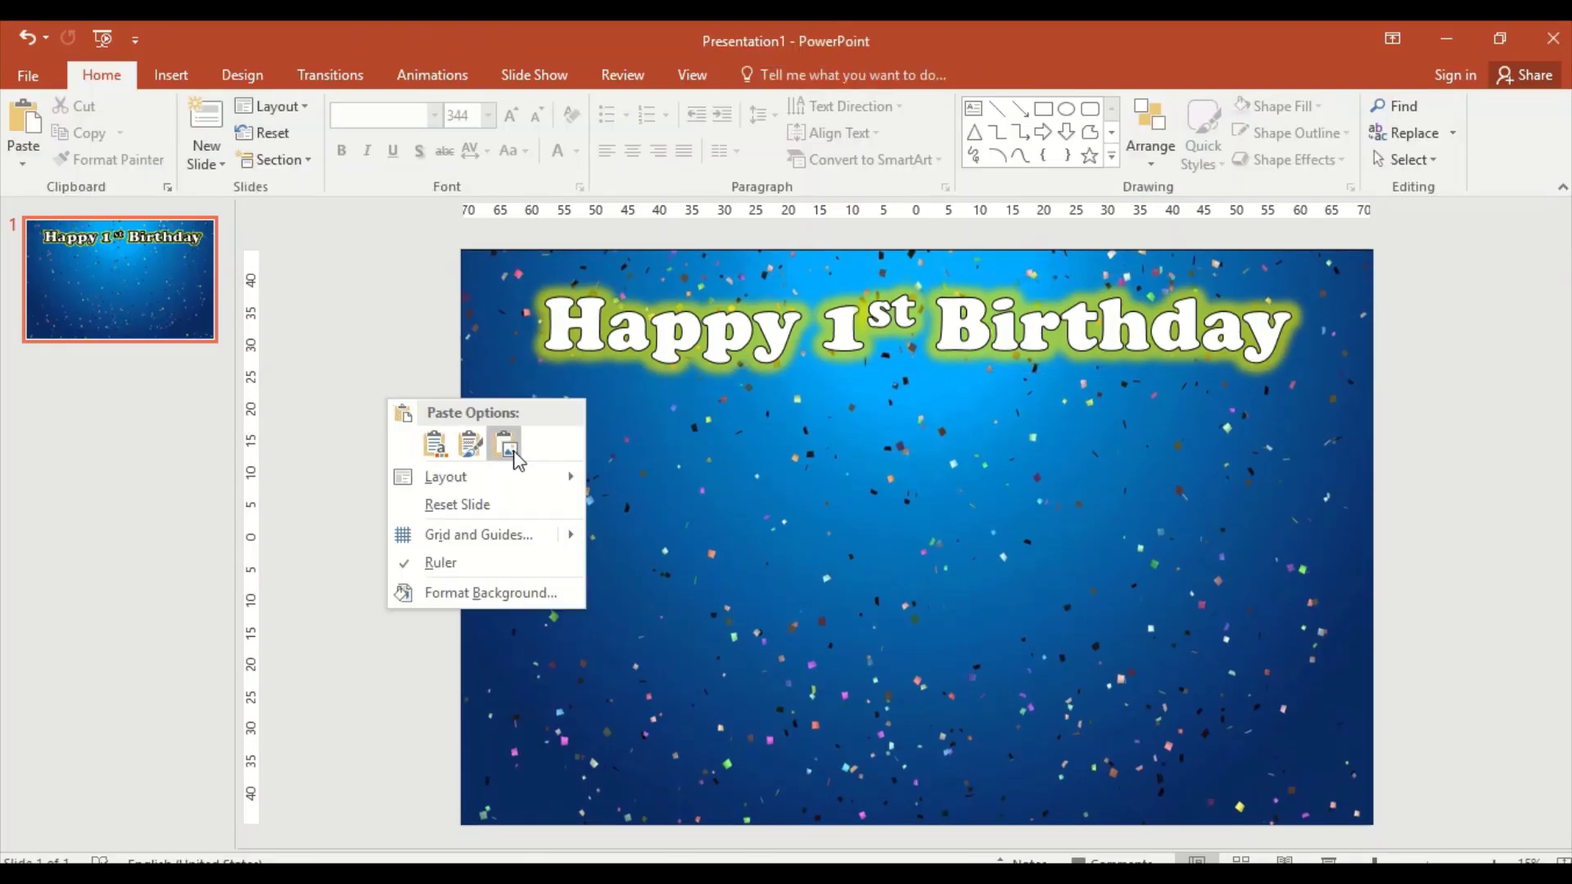
{"action": "left_click", "coordinate": [511, 449]}
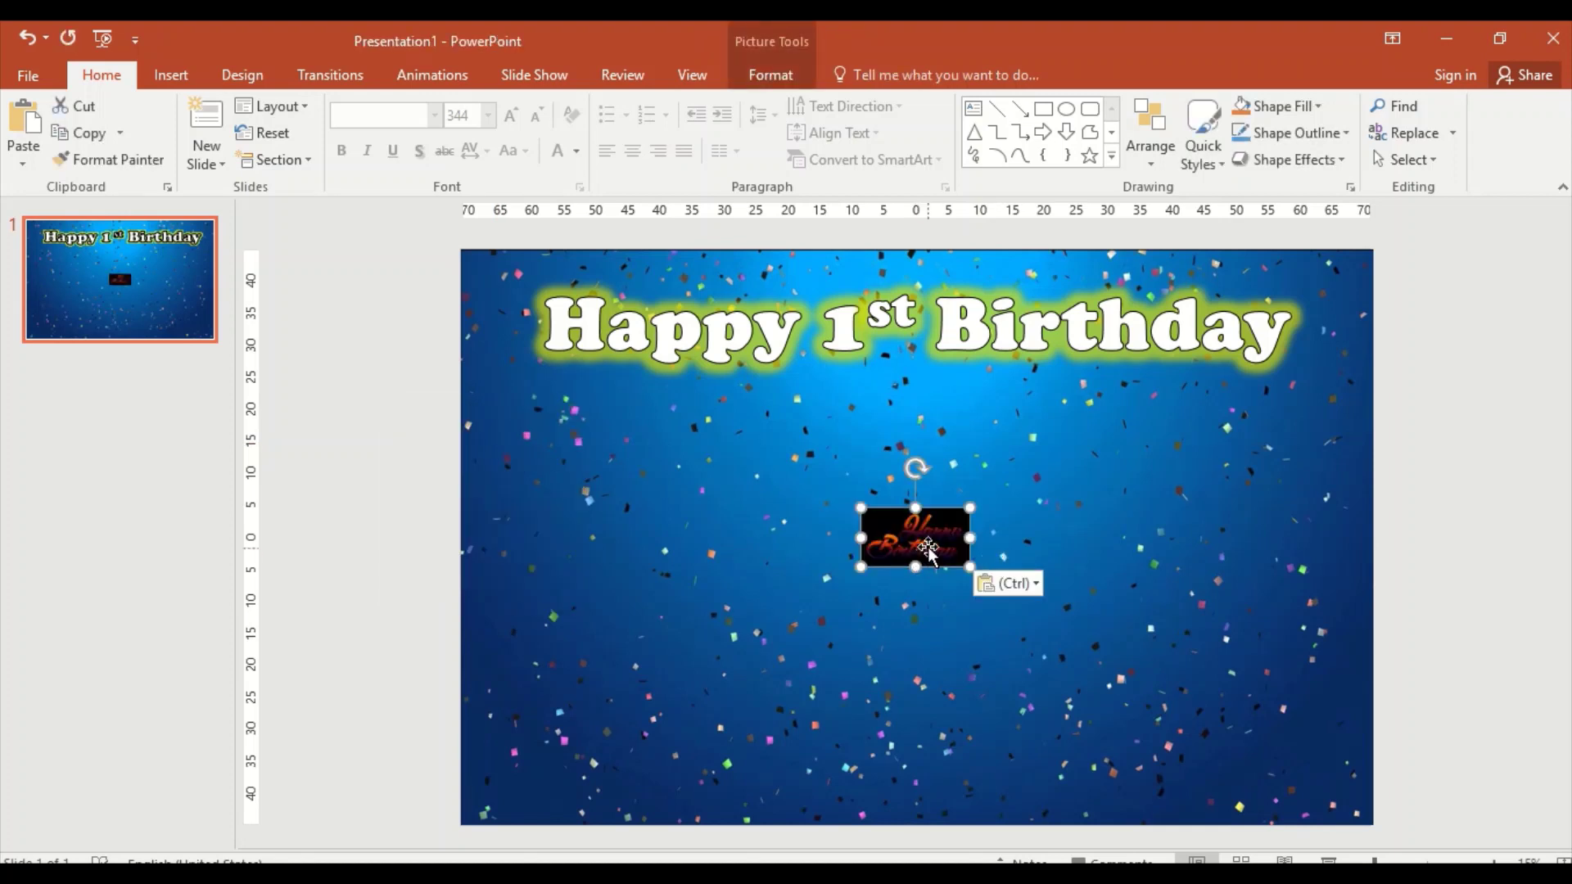
{"action": "key", "text": "Delete"}
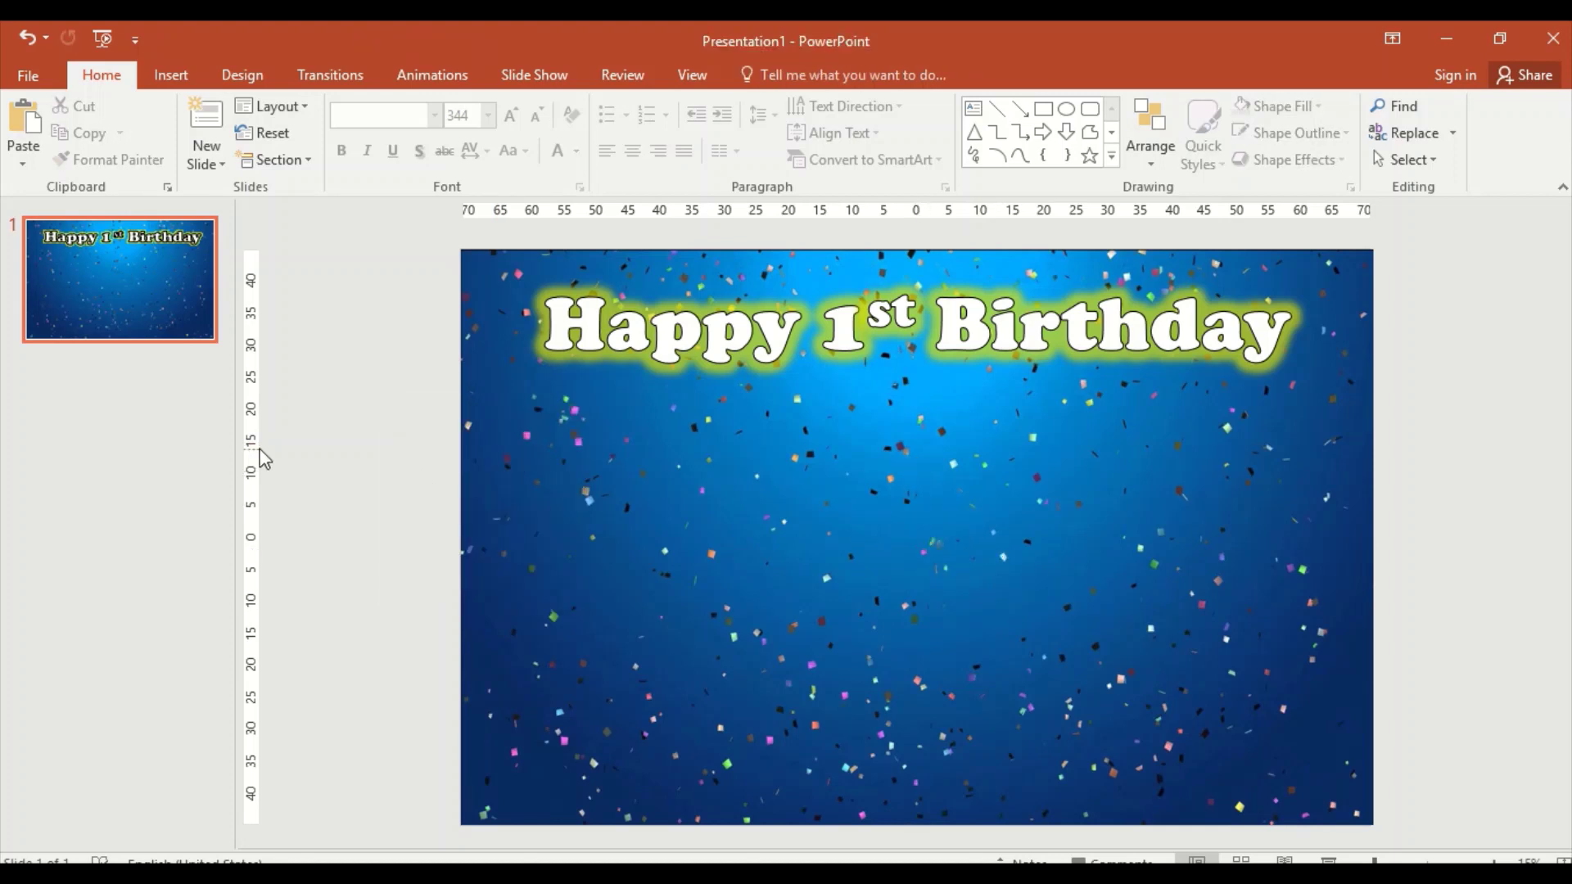
{"action": "right_click", "coordinate": [366, 495]}
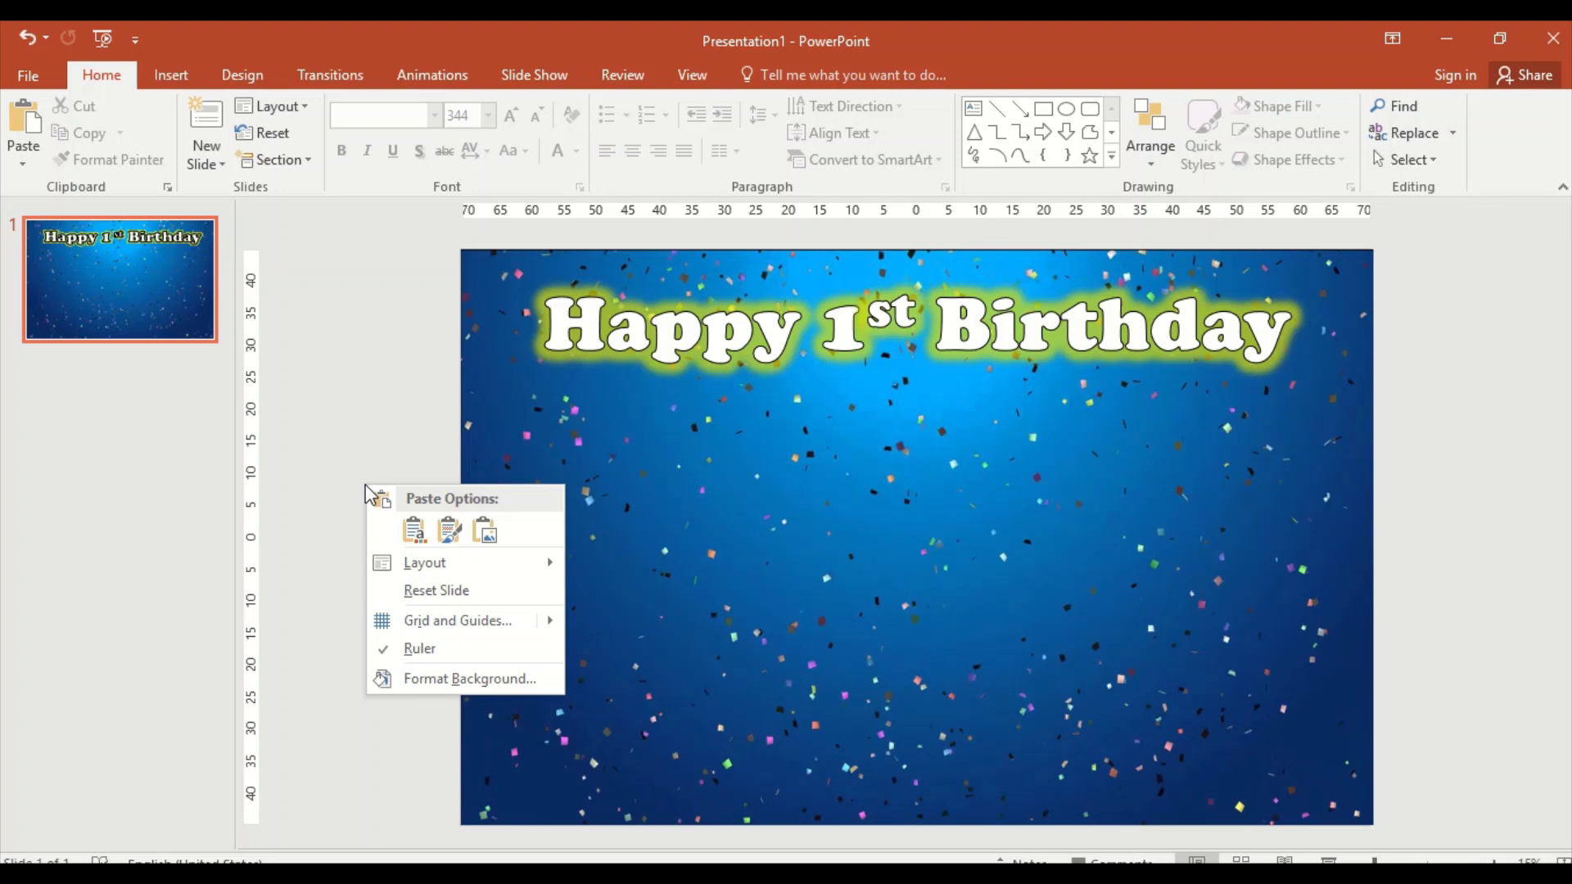
{"action": "left_click", "coordinate": [368, 478]}
{"action": "key", "text": "ctrl+v"}
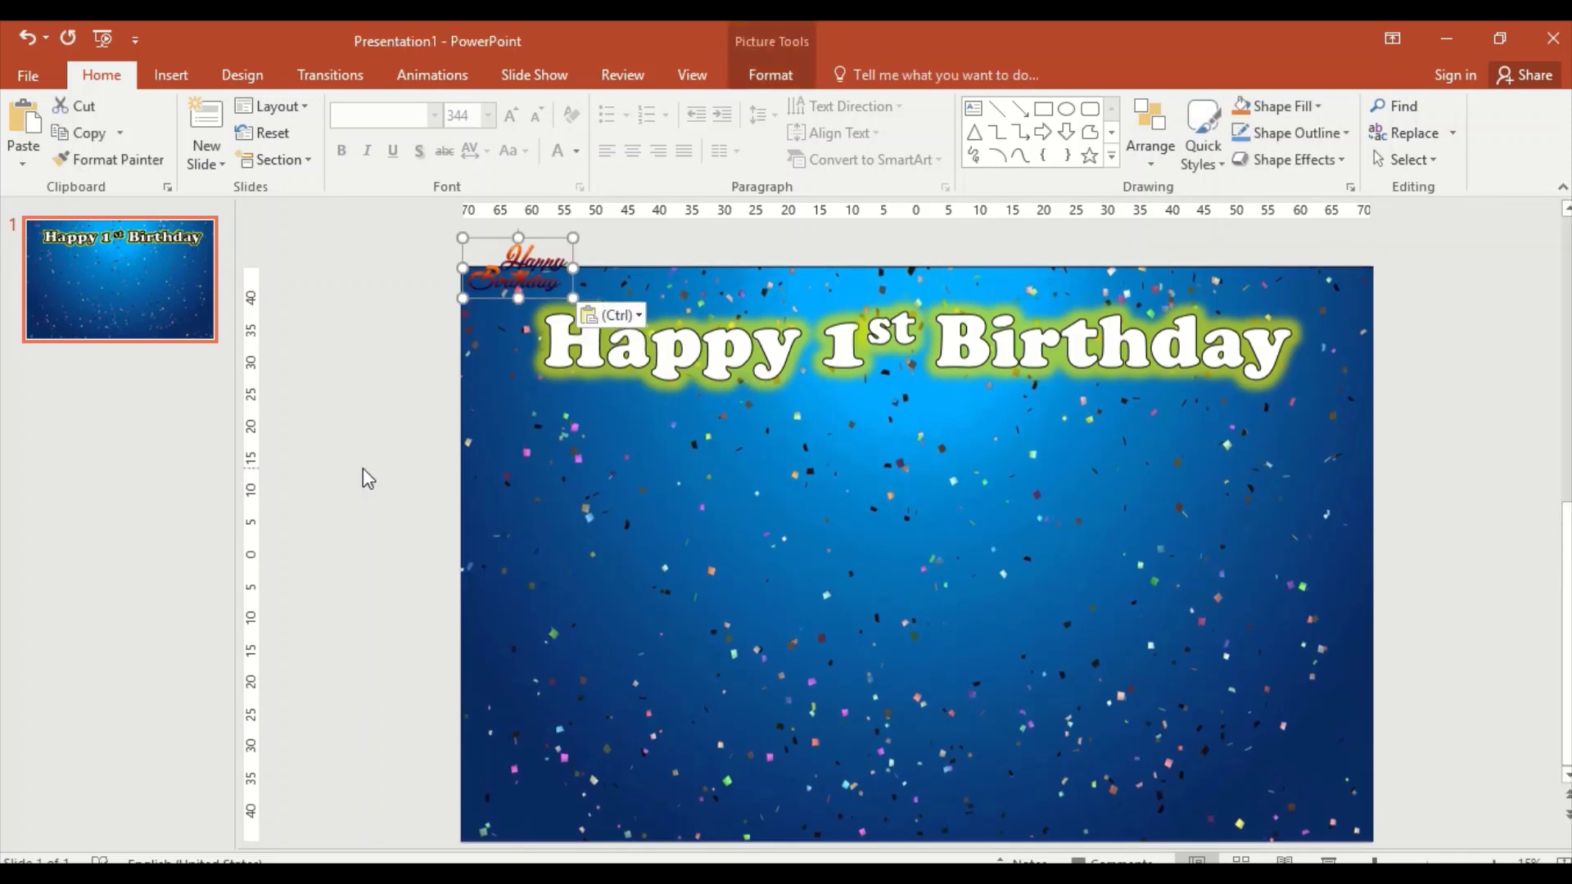
{"action": "left_click_drag", "start_coordinate": [551, 300], "coordinate": [920, 699]}
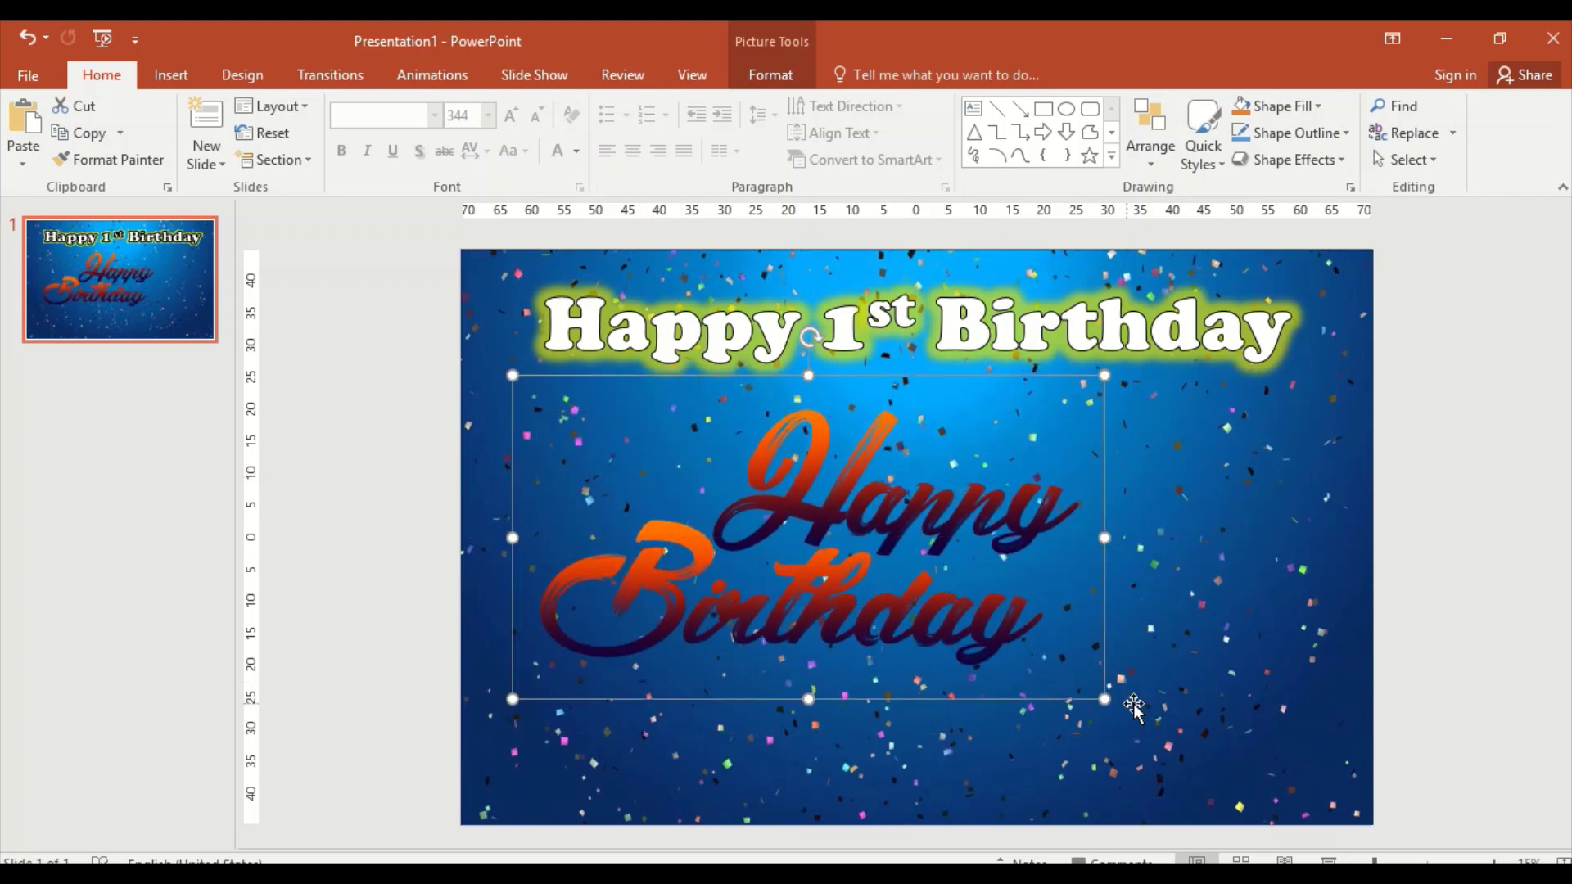
{"action": "left_click_drag", "start_coordinate": [1104, 701], "coordinate": [1196, 748]}
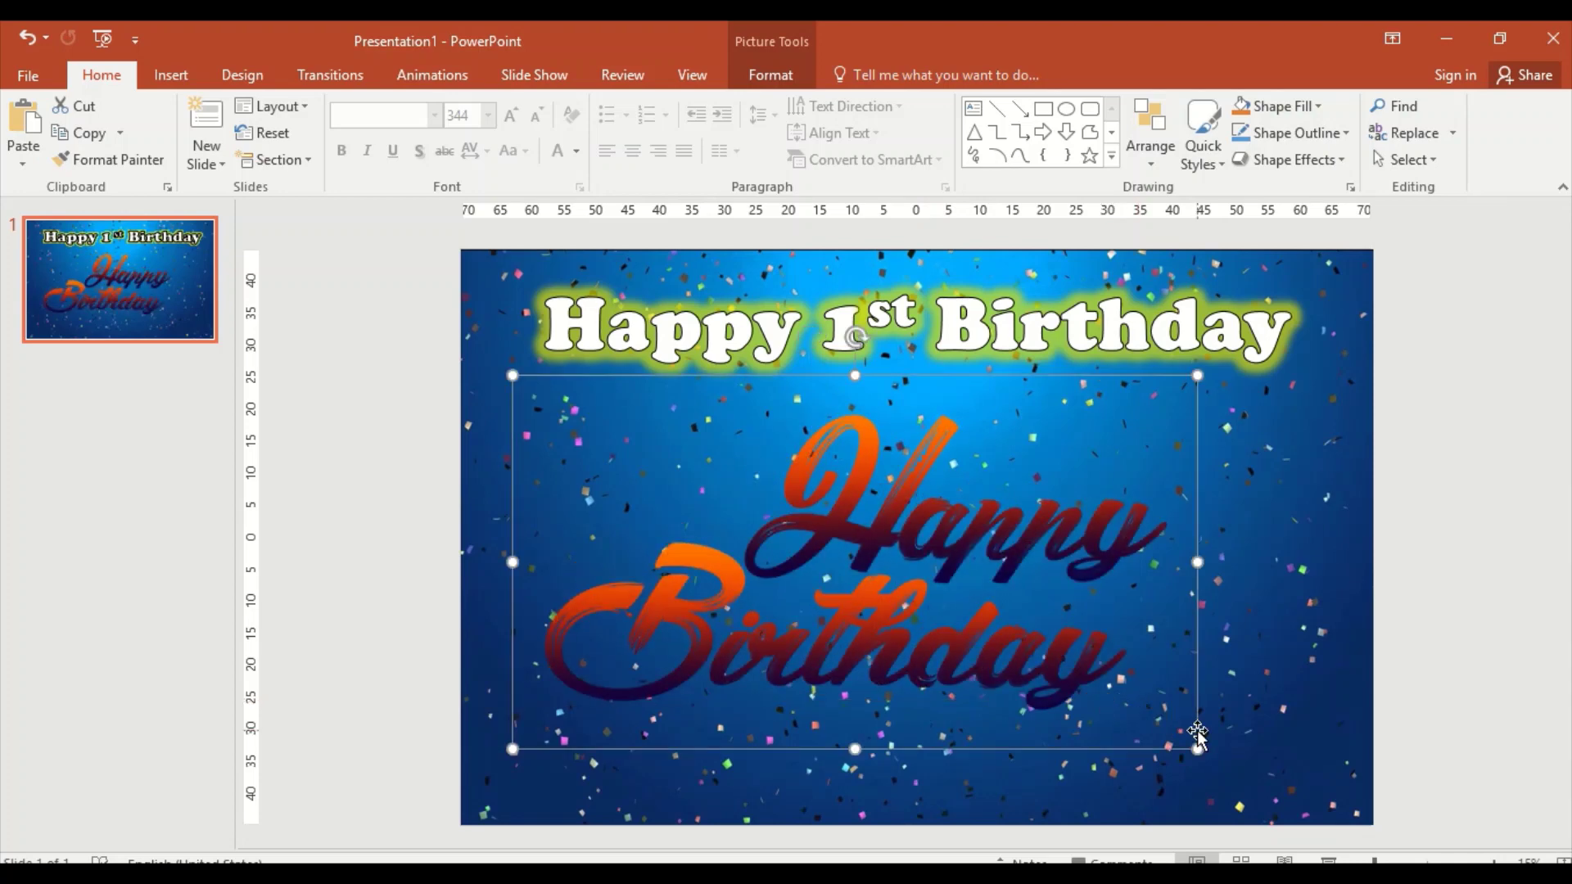
{"action": "left_click", "coordinate": [1098, 352]}
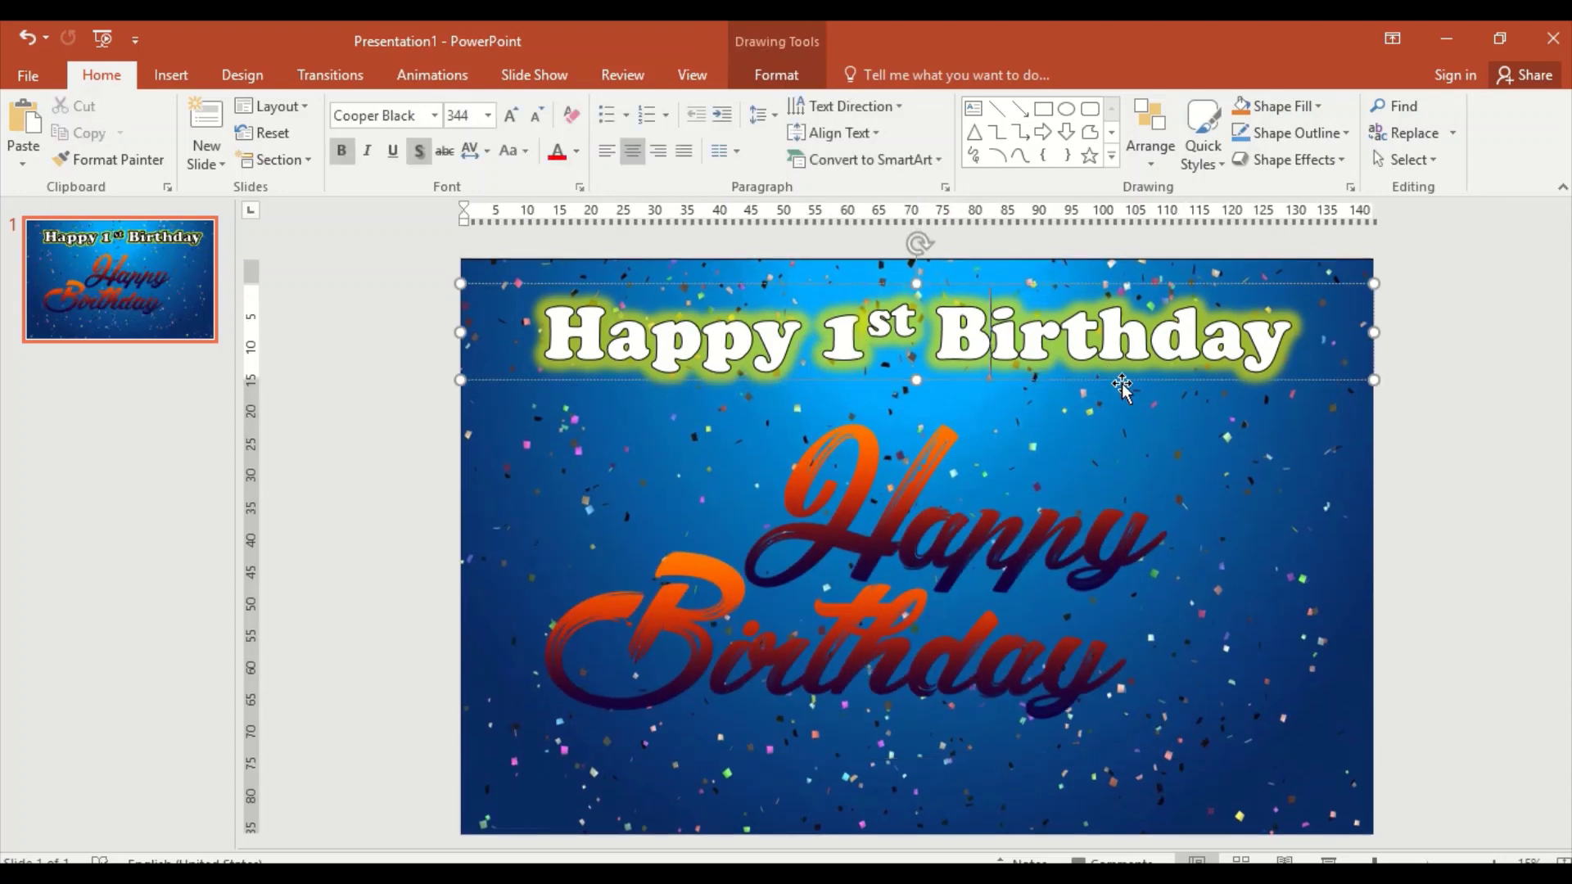
{"action": "left_click", "coordinate": [1121, 385]}
{"action": "key", "text": "Delete"}
{"action": "left_click", "coordinate": [925, 511]}
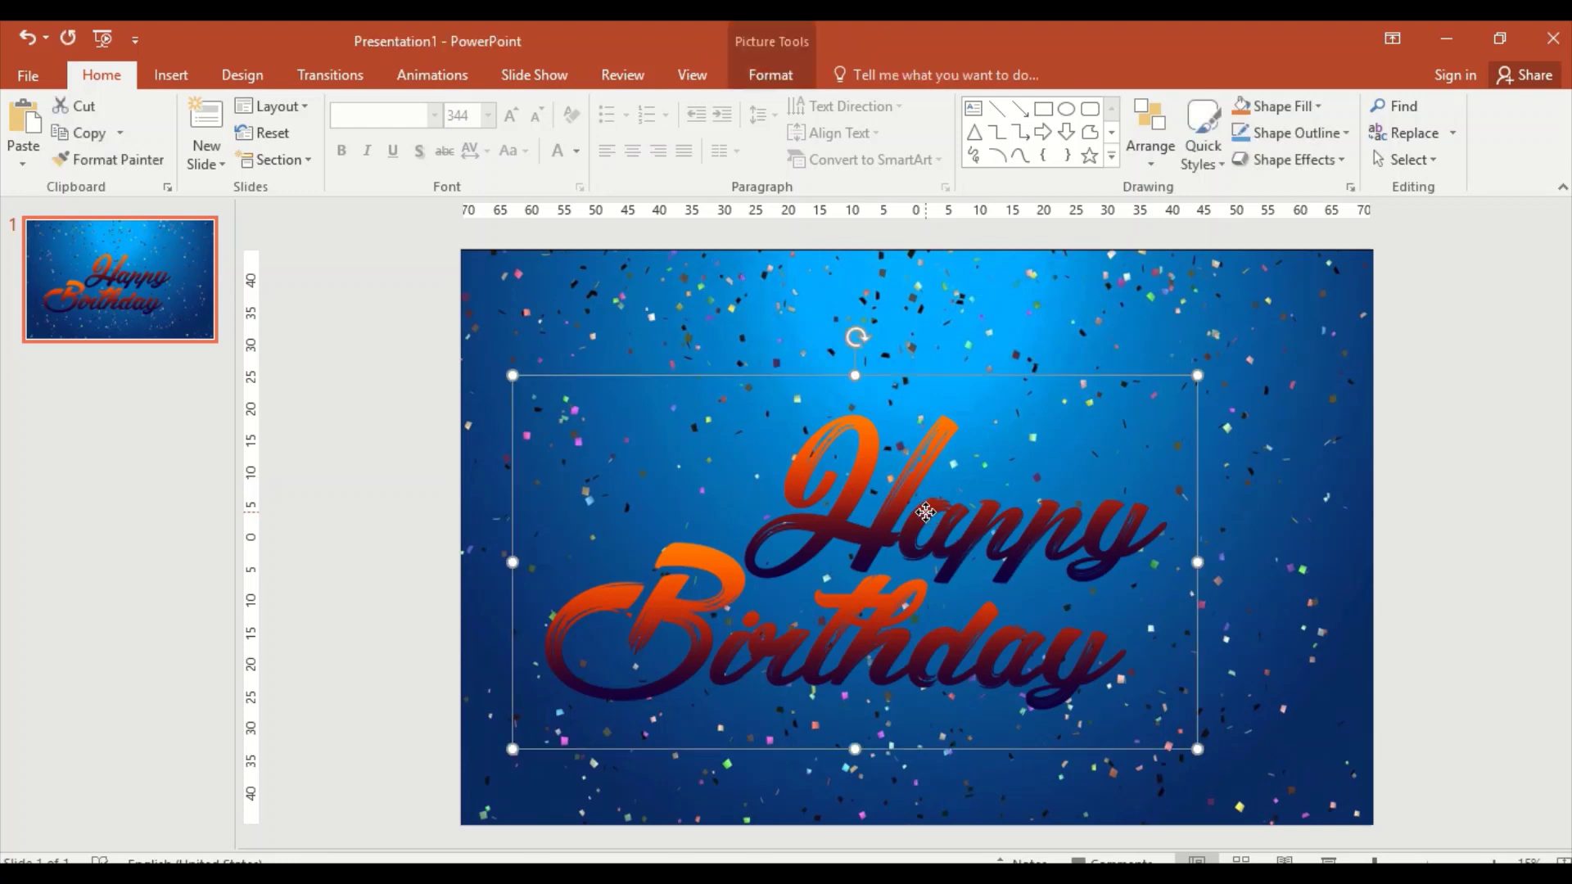
{"action": "left_click_drag", "start_coordinate": [925, 512], "coordinate": [840, 381]}
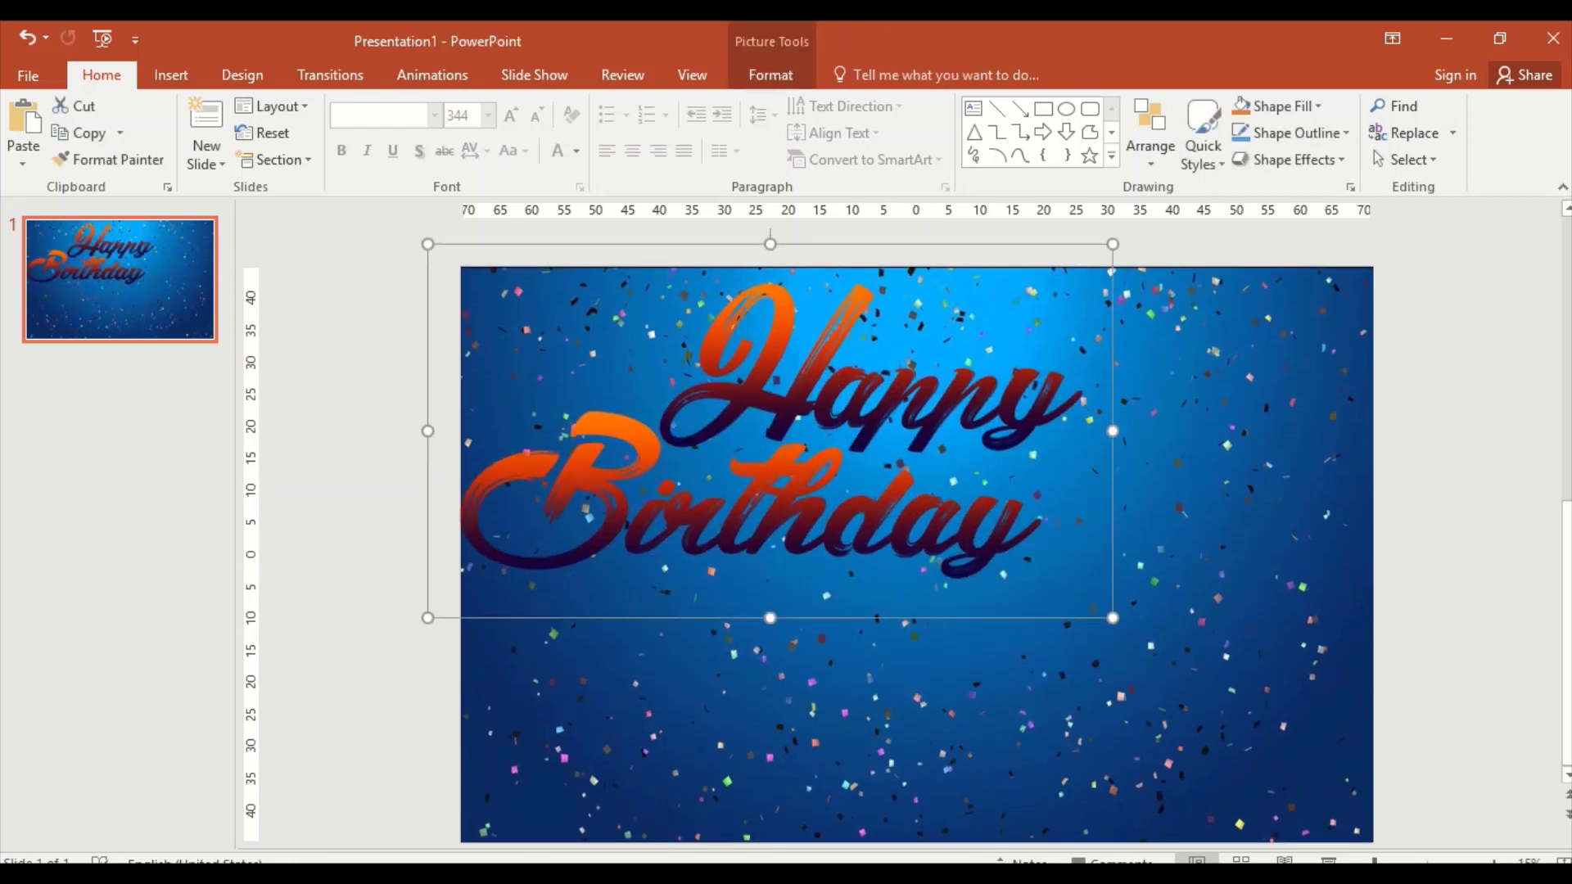
{"action": "left_click", "coordinate": [24, 28]}
{"action": "left_click", "coordinate": [24, 28]}
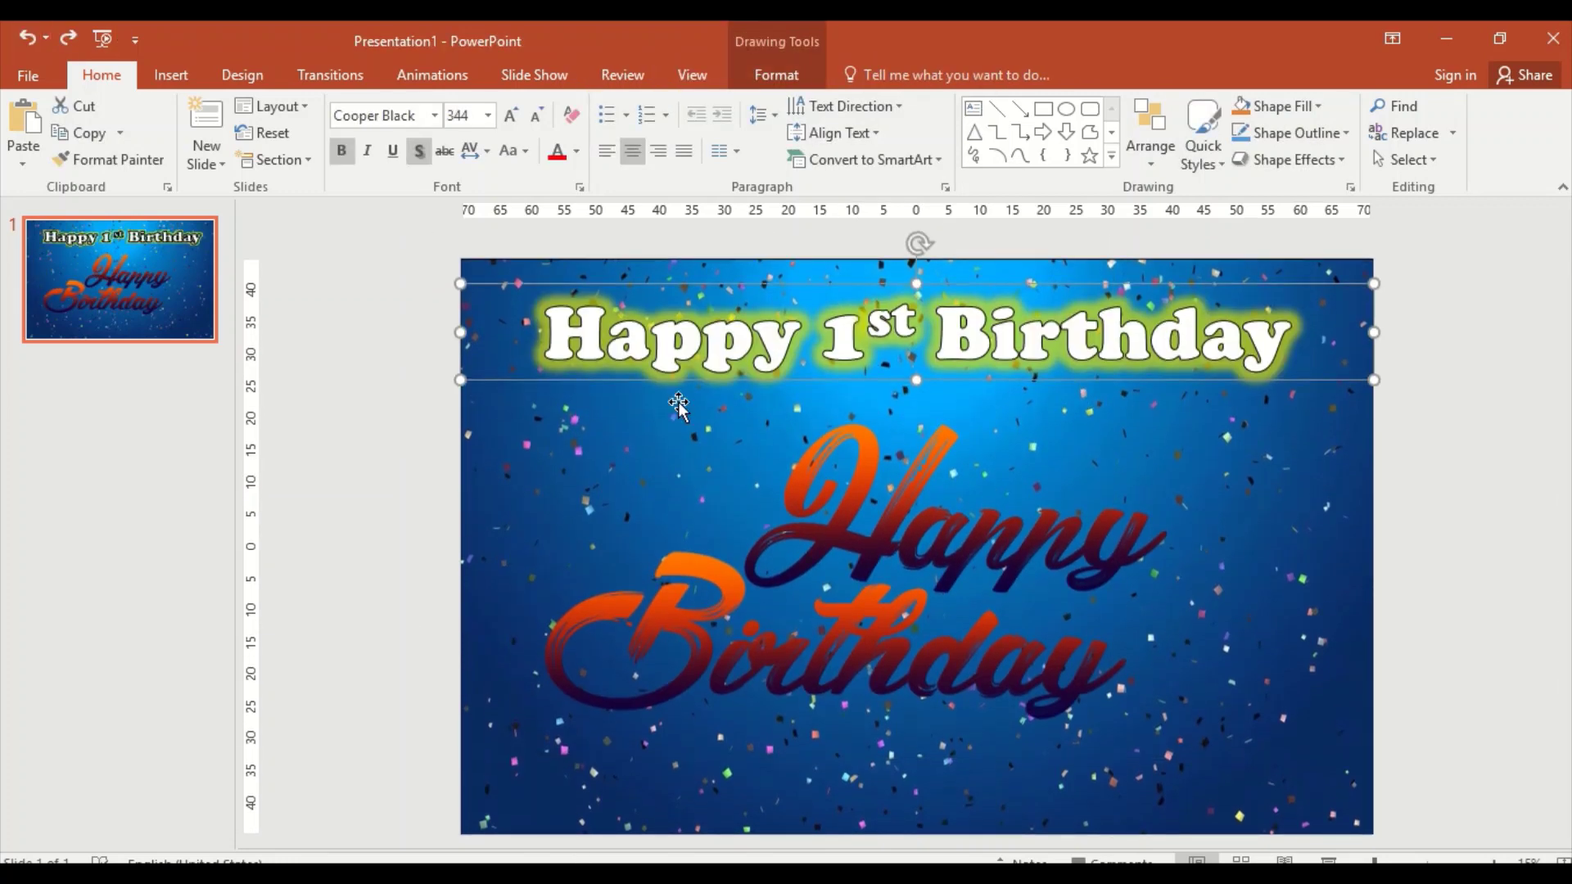
{"action": "left_click", "coordinate": [900, 667]}
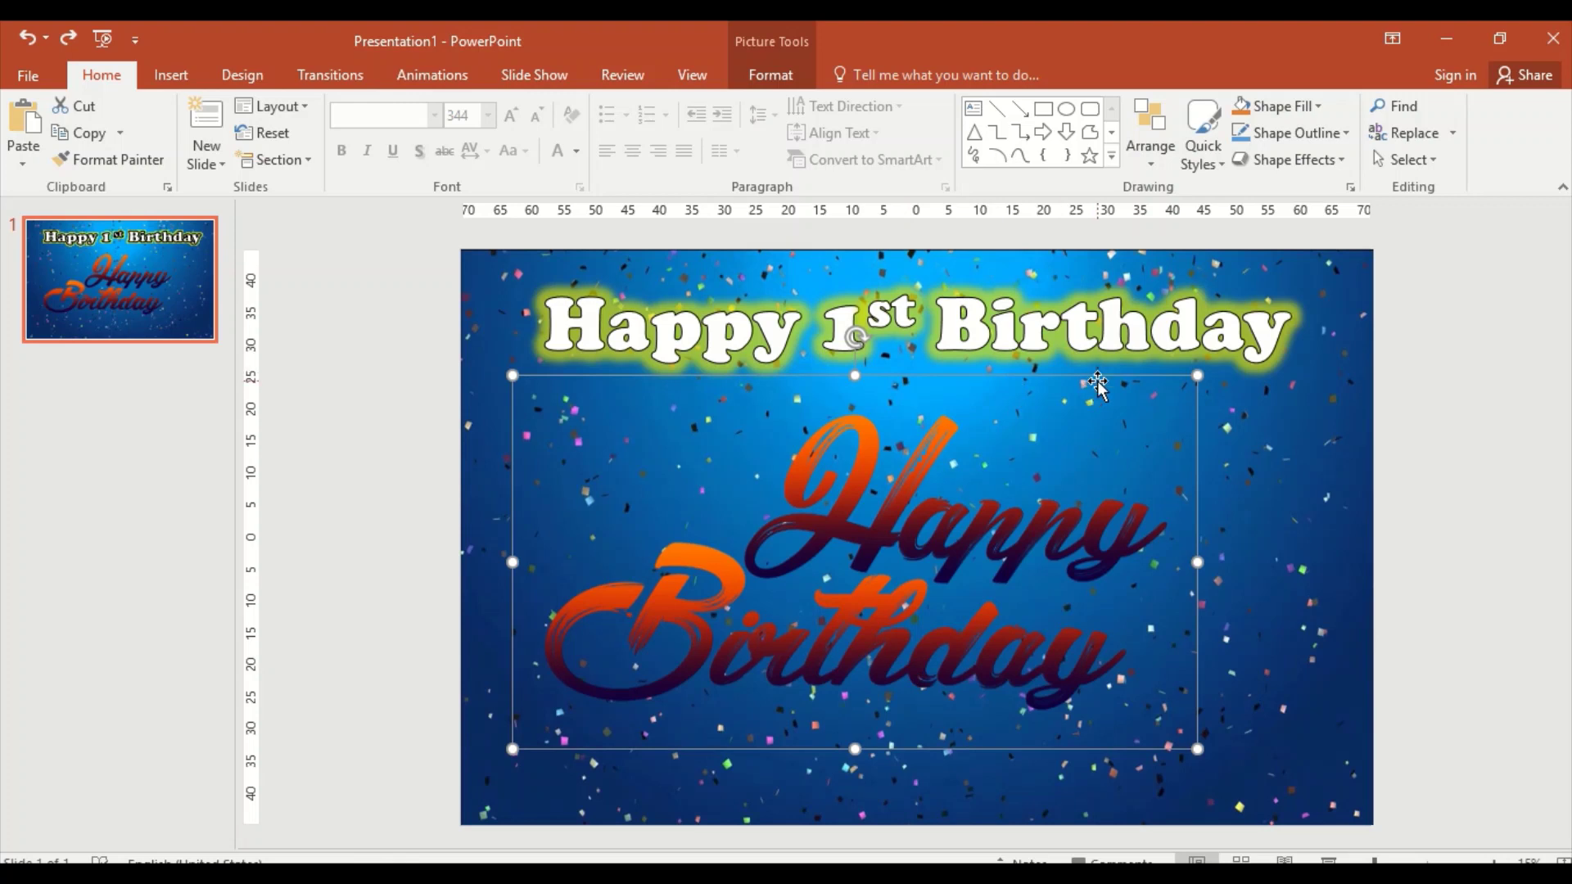
{"action": "key", "text": "Delete"}
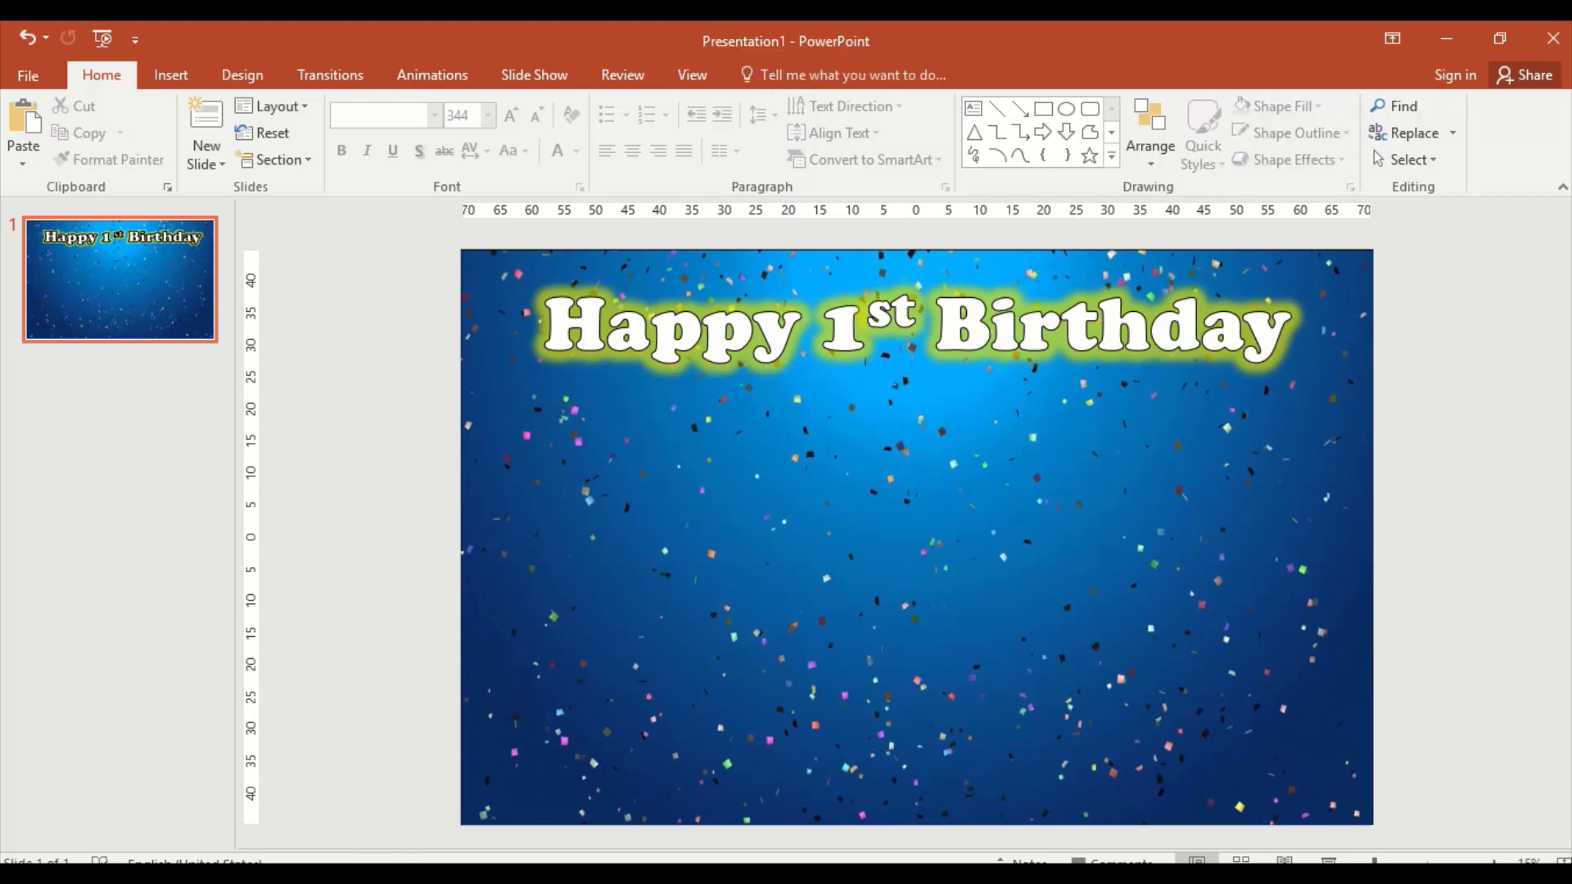
{"action": "key", "text": "alt+Tab"}
Replace the query with 'balloons png' and run the image search.
{"action": "scroll", "coordinate": [606, 409], "scroll_direction": "up", "scroll_amount": 3}
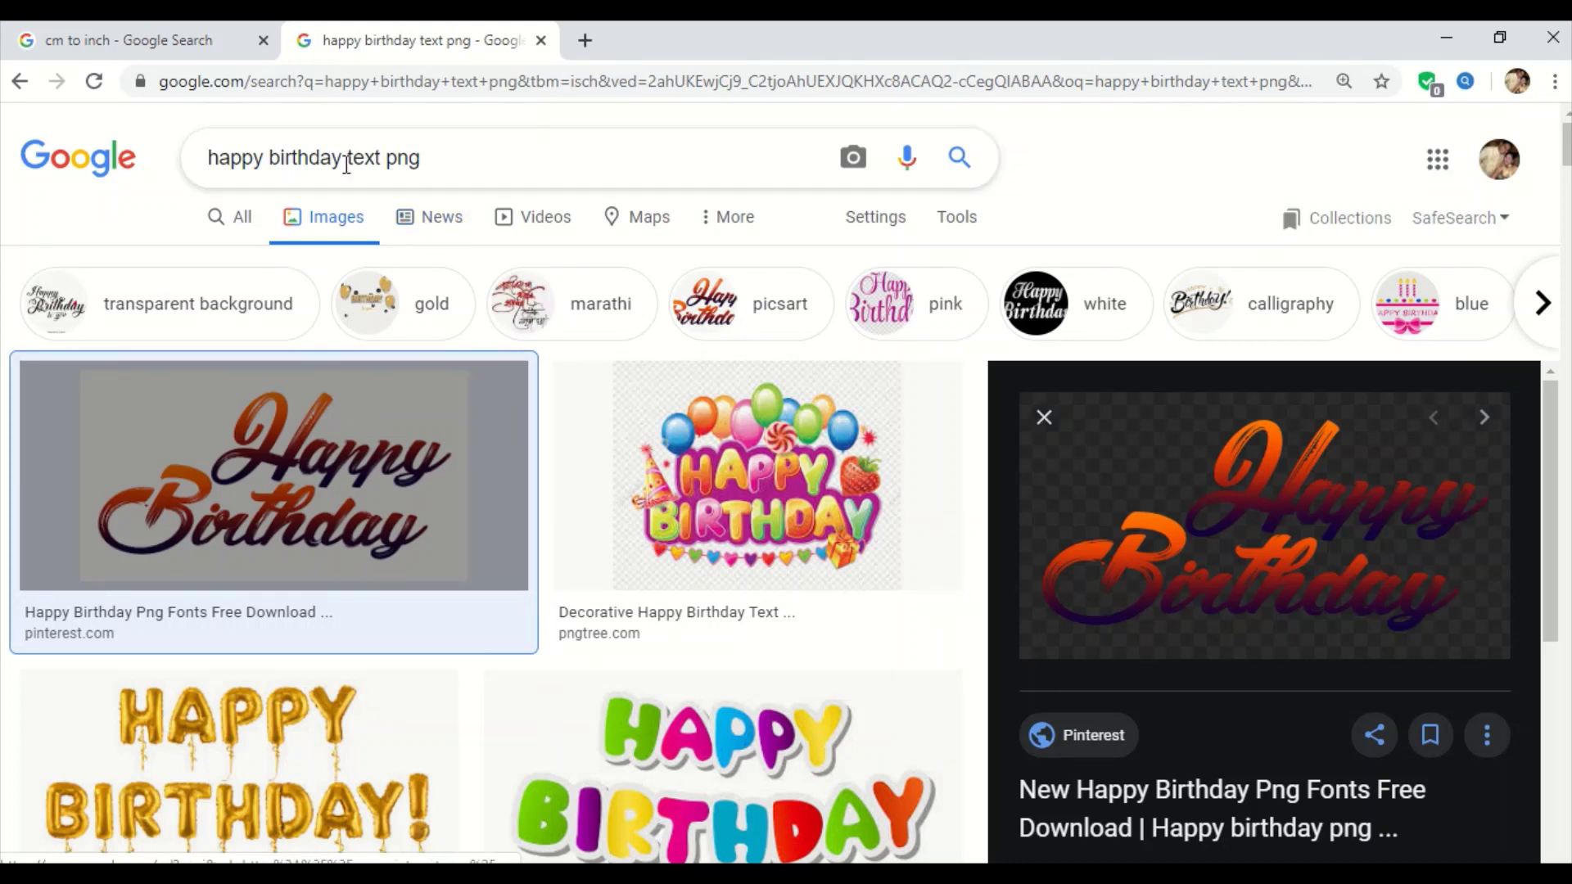
{"action": "left_click", "coordinate": [380, 158]}
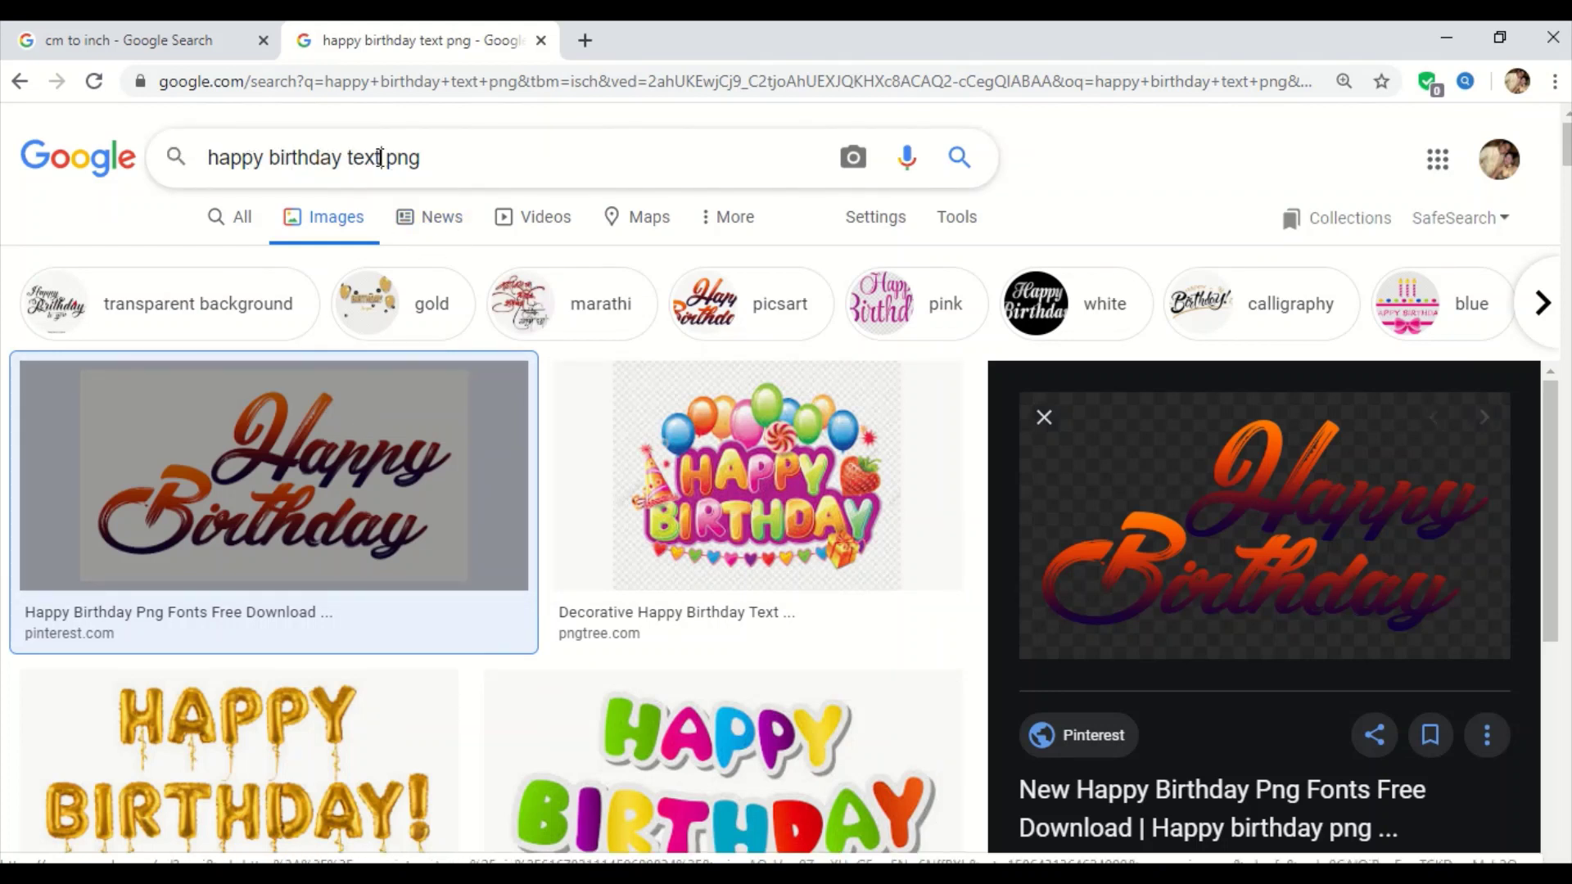
{"action": "left_click_drag", "start_coordinate": [380, 158], "coordinate": [141, 158]}
{"action": "type", "text": "baloo"}
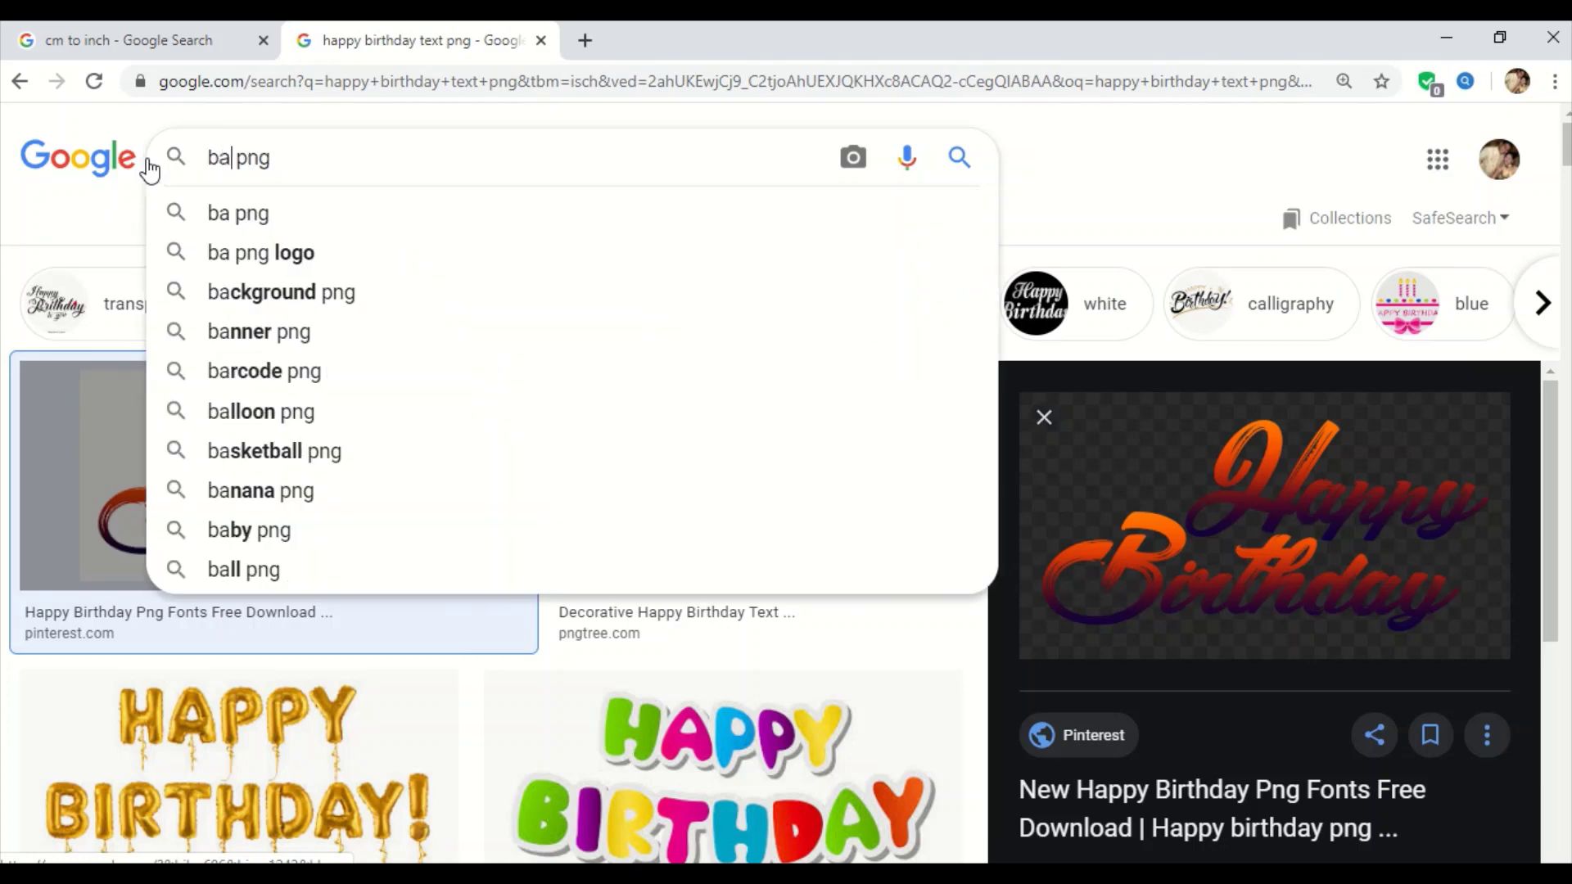
{"action": "key", "text": "BackSpace"}
{"action": "key", "text": "BackSpace"}
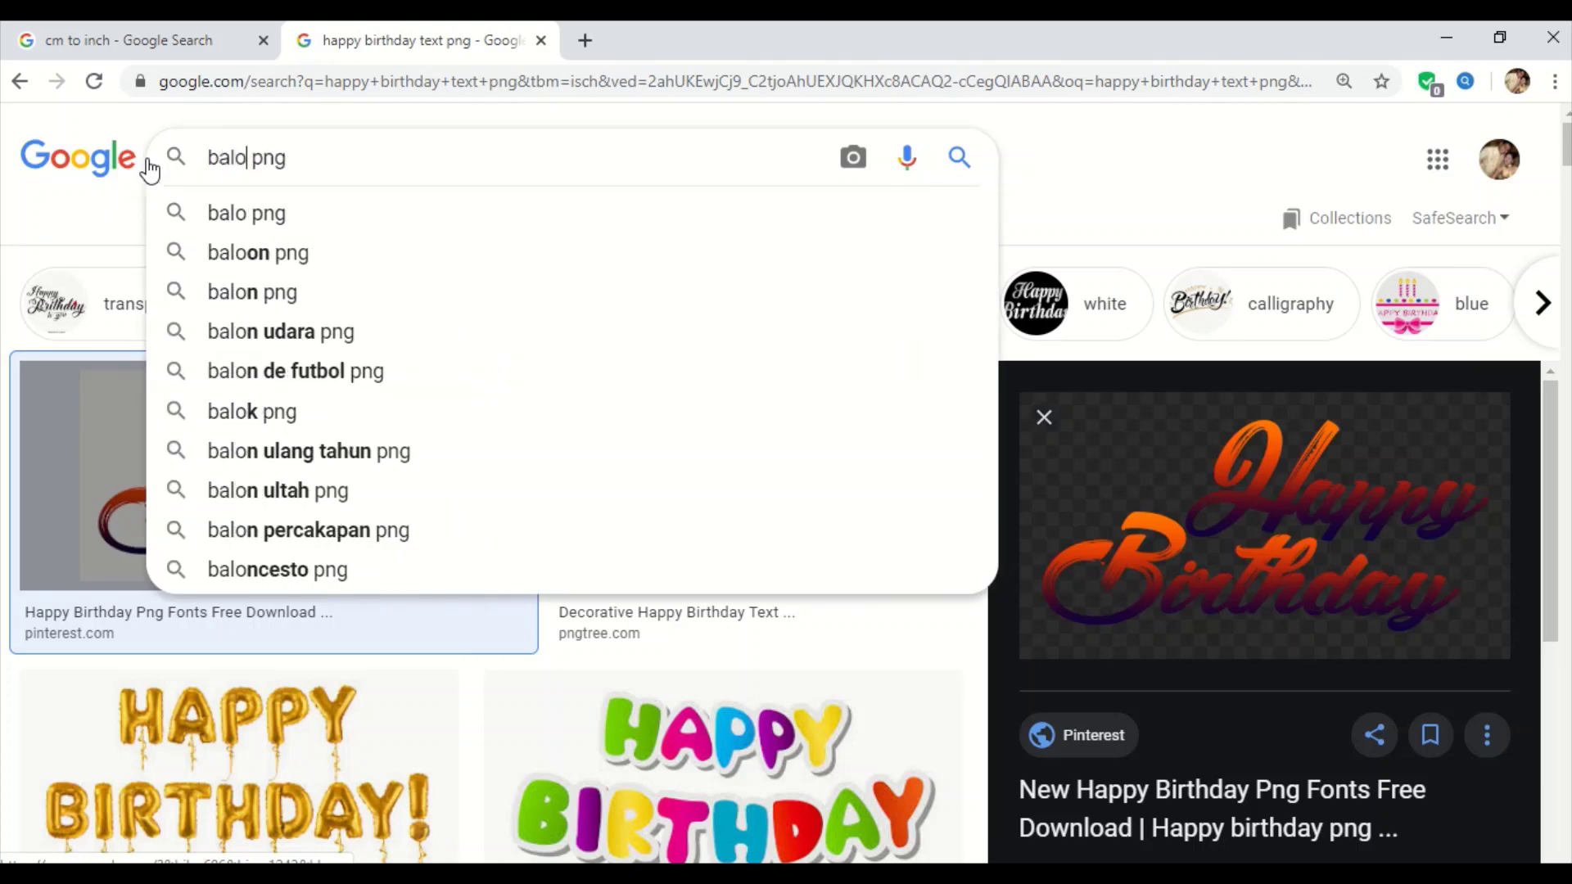
{"action": "type", "text": "loons"}
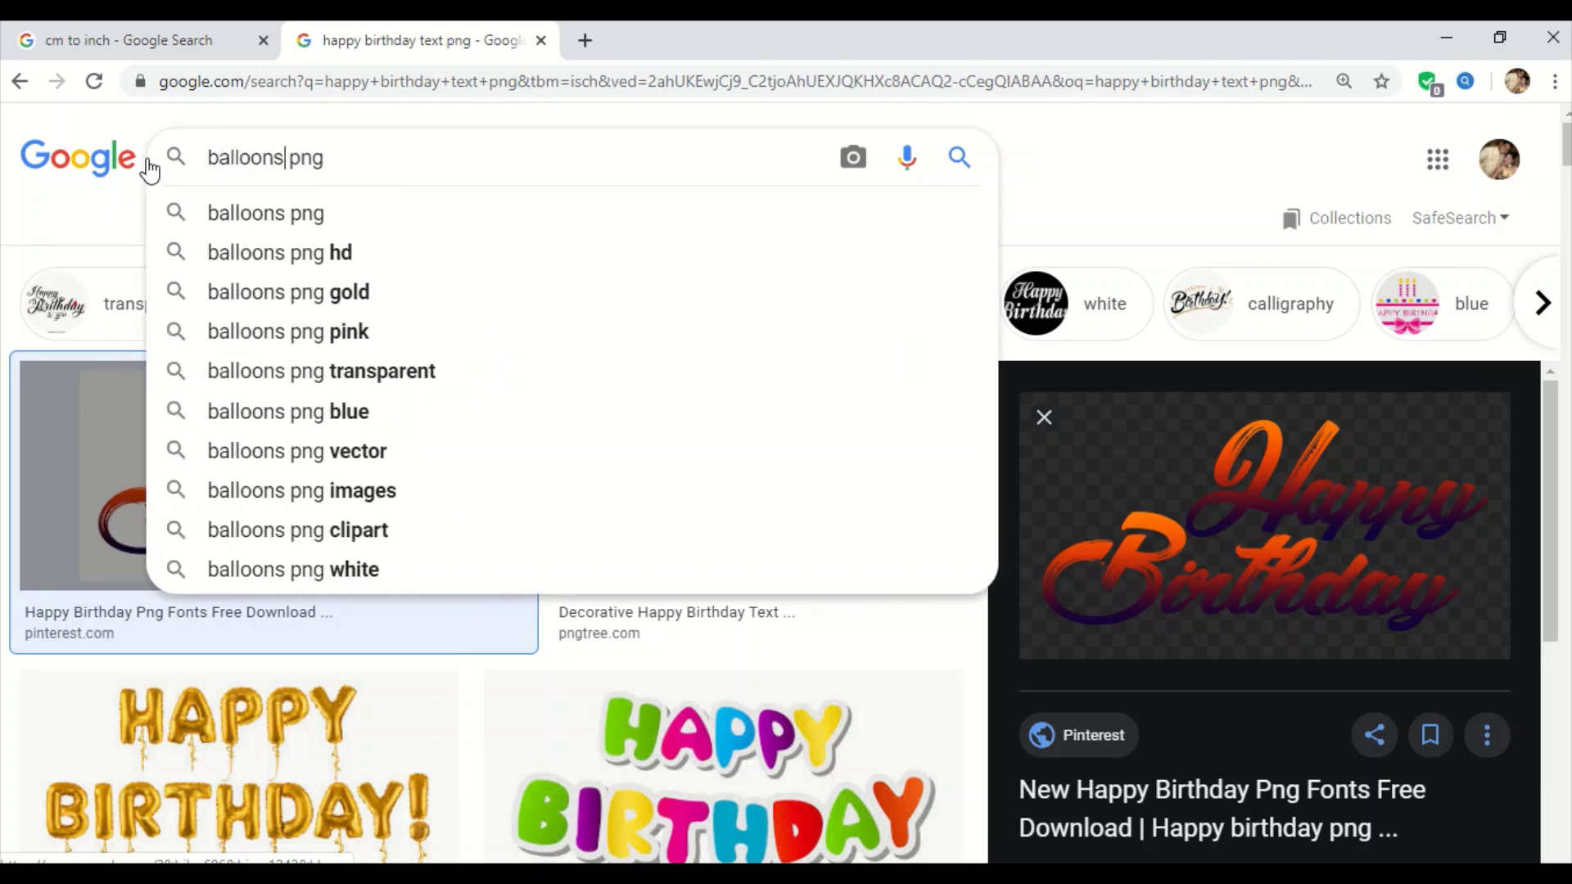
{"action": "key", "text": "Return"}
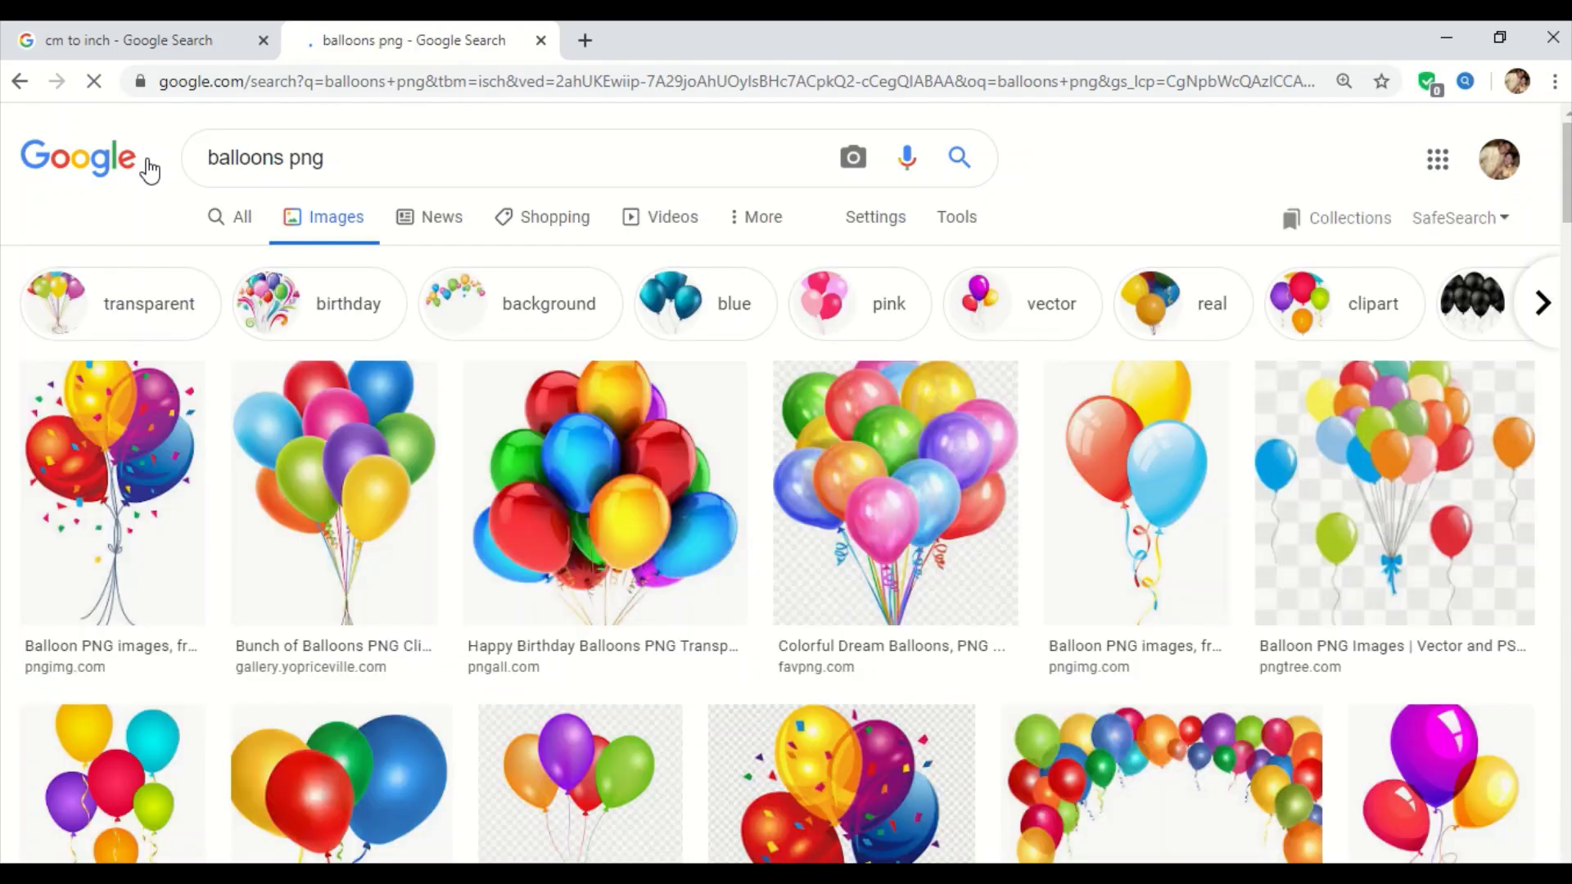
Copy the first balloon bunch image and return to PowerPoint.
{"action": "left_click", "coordinate": [147, 543]}
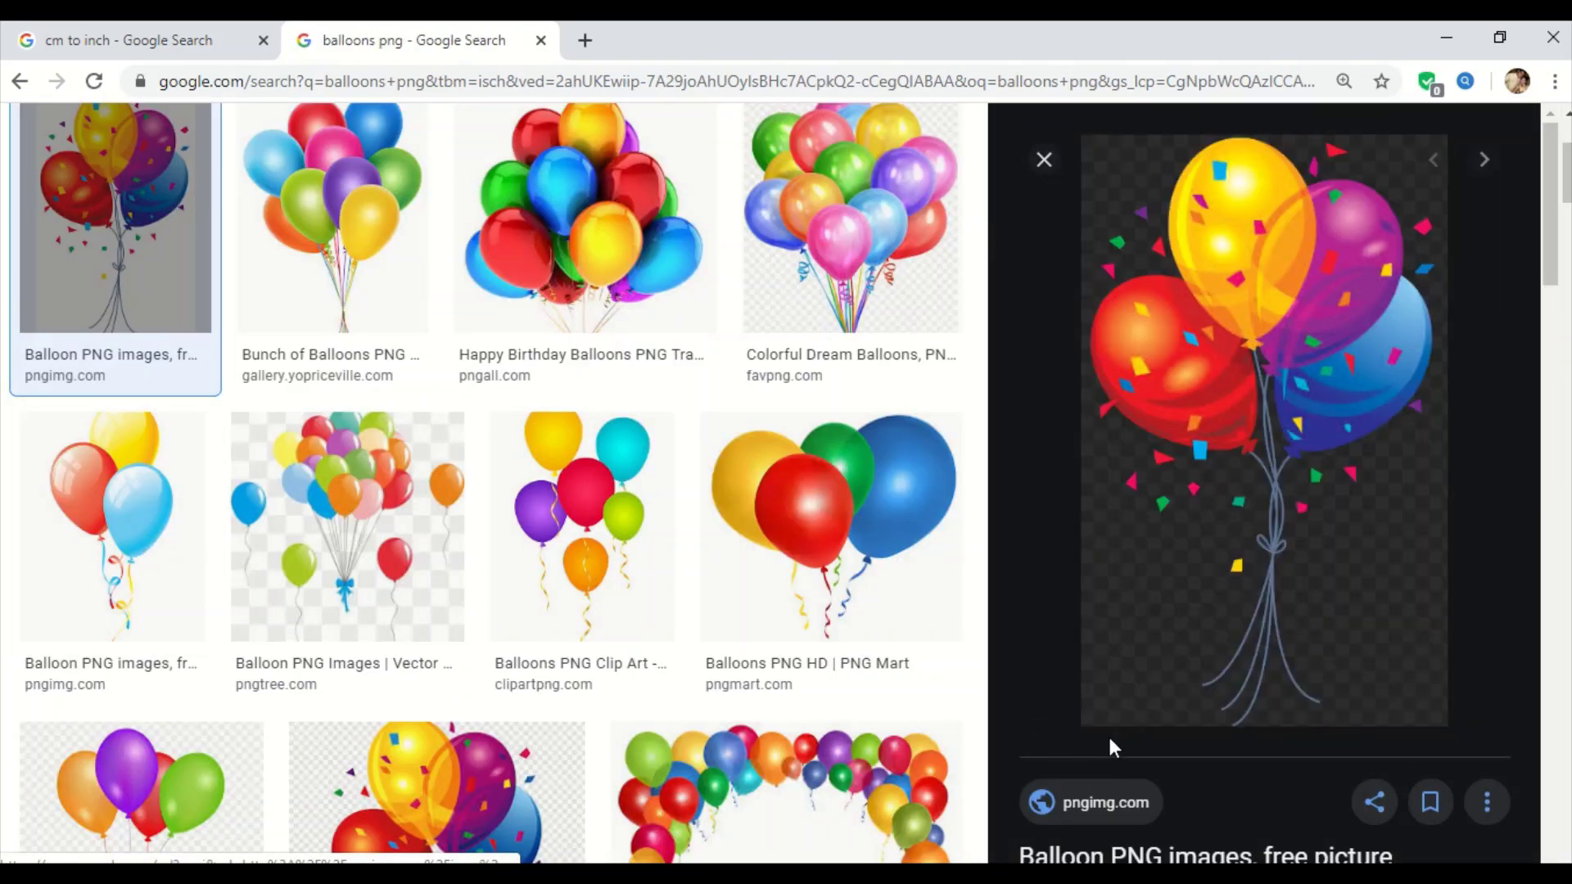
{"action": "right_click", "coordinate": [1173, 374]}
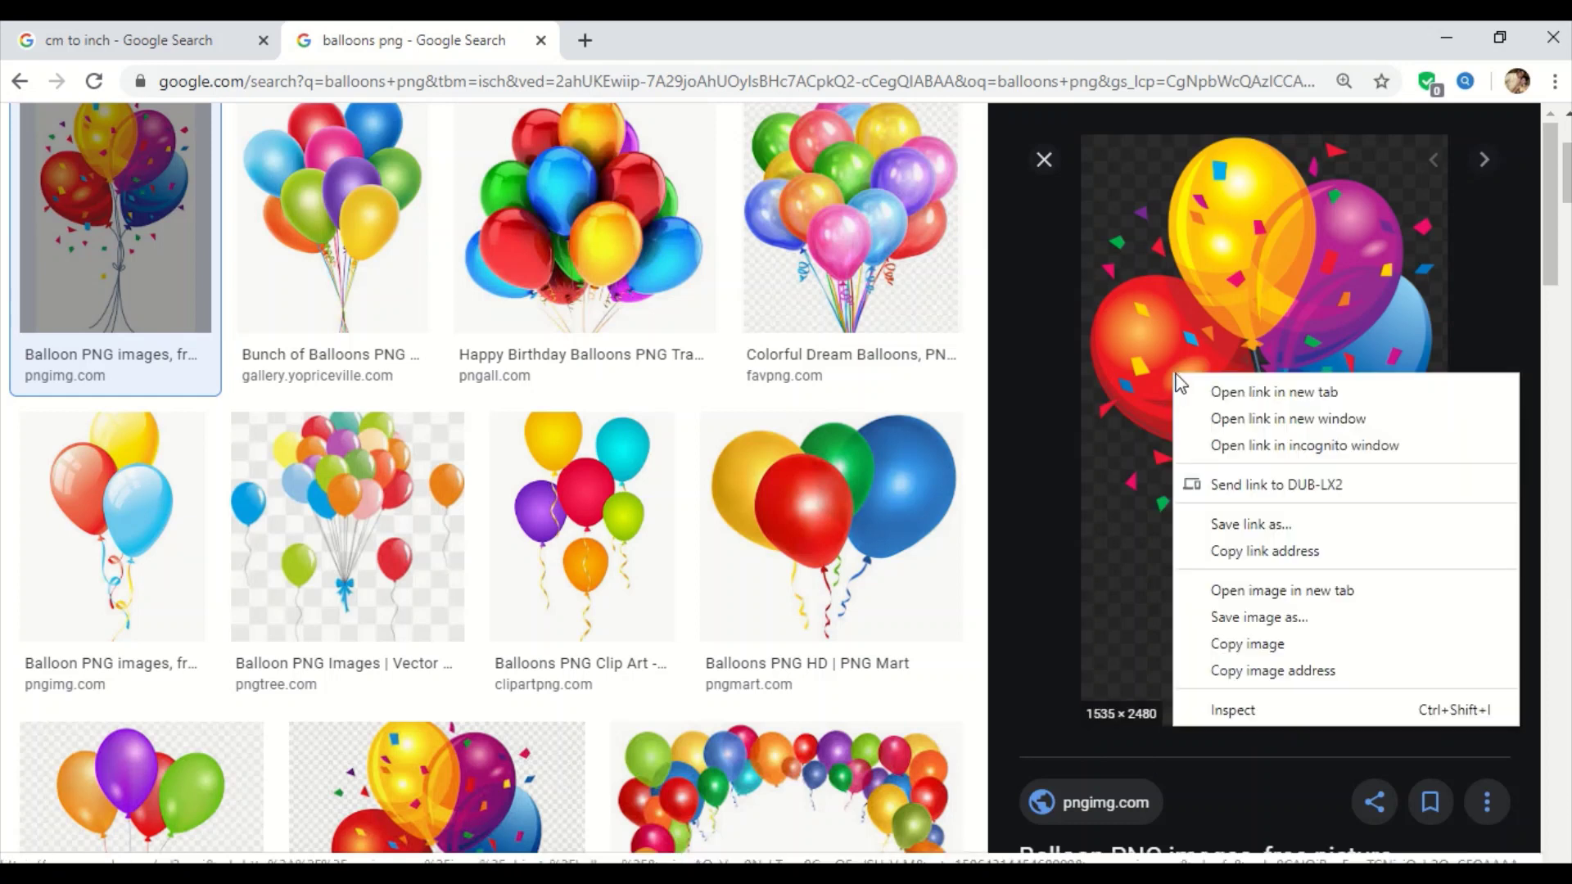
{"action": "left_click", "coordinate": [1264, 645]}
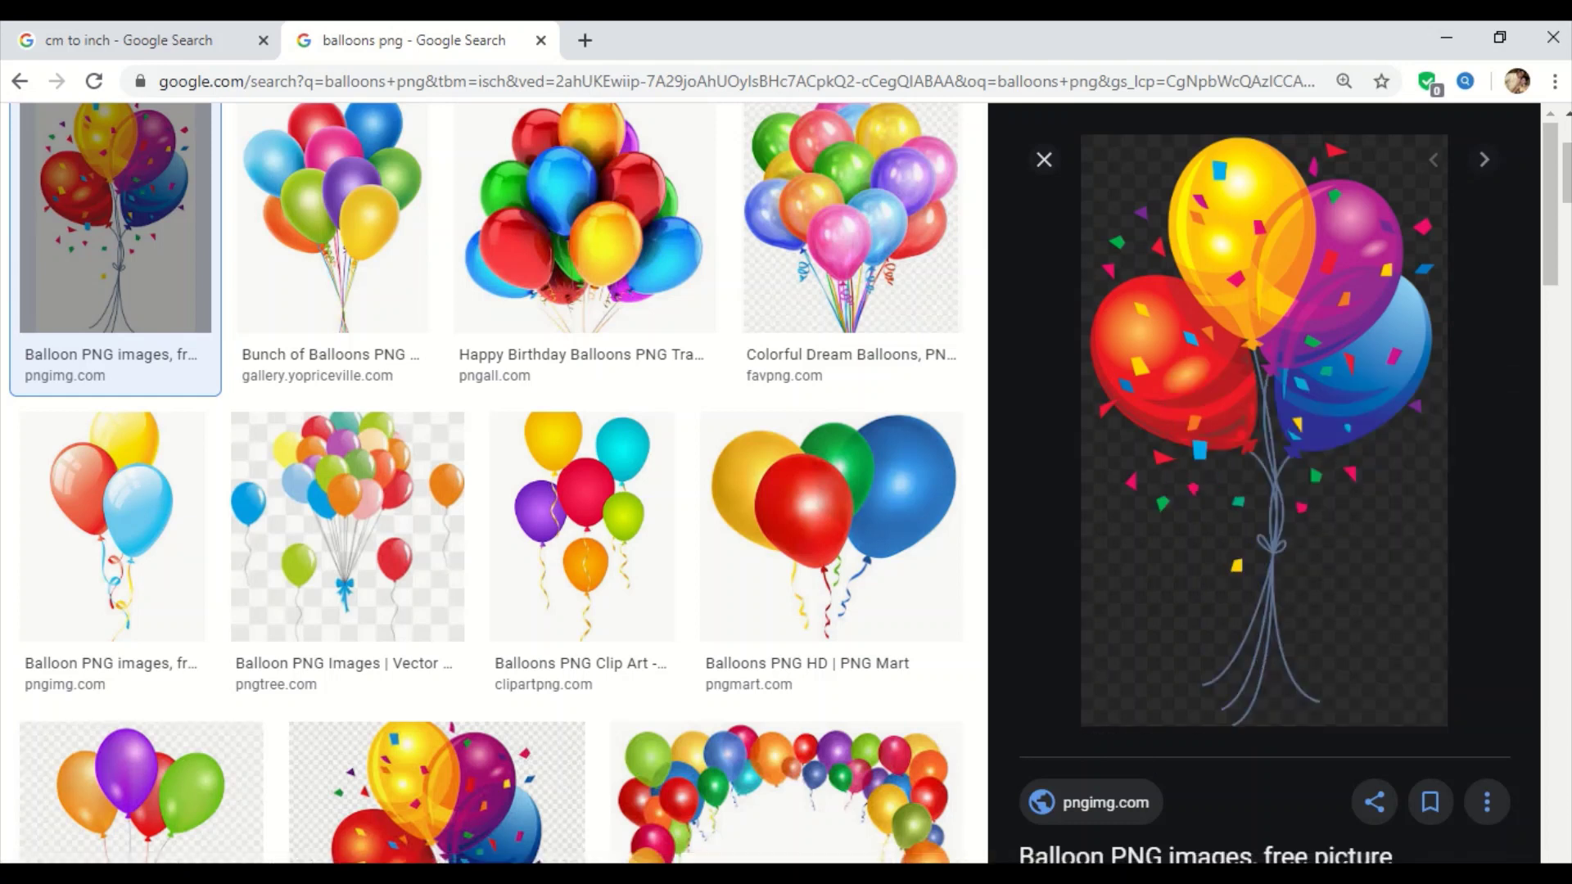
{"action": "key", "text": "alt+Tab"}
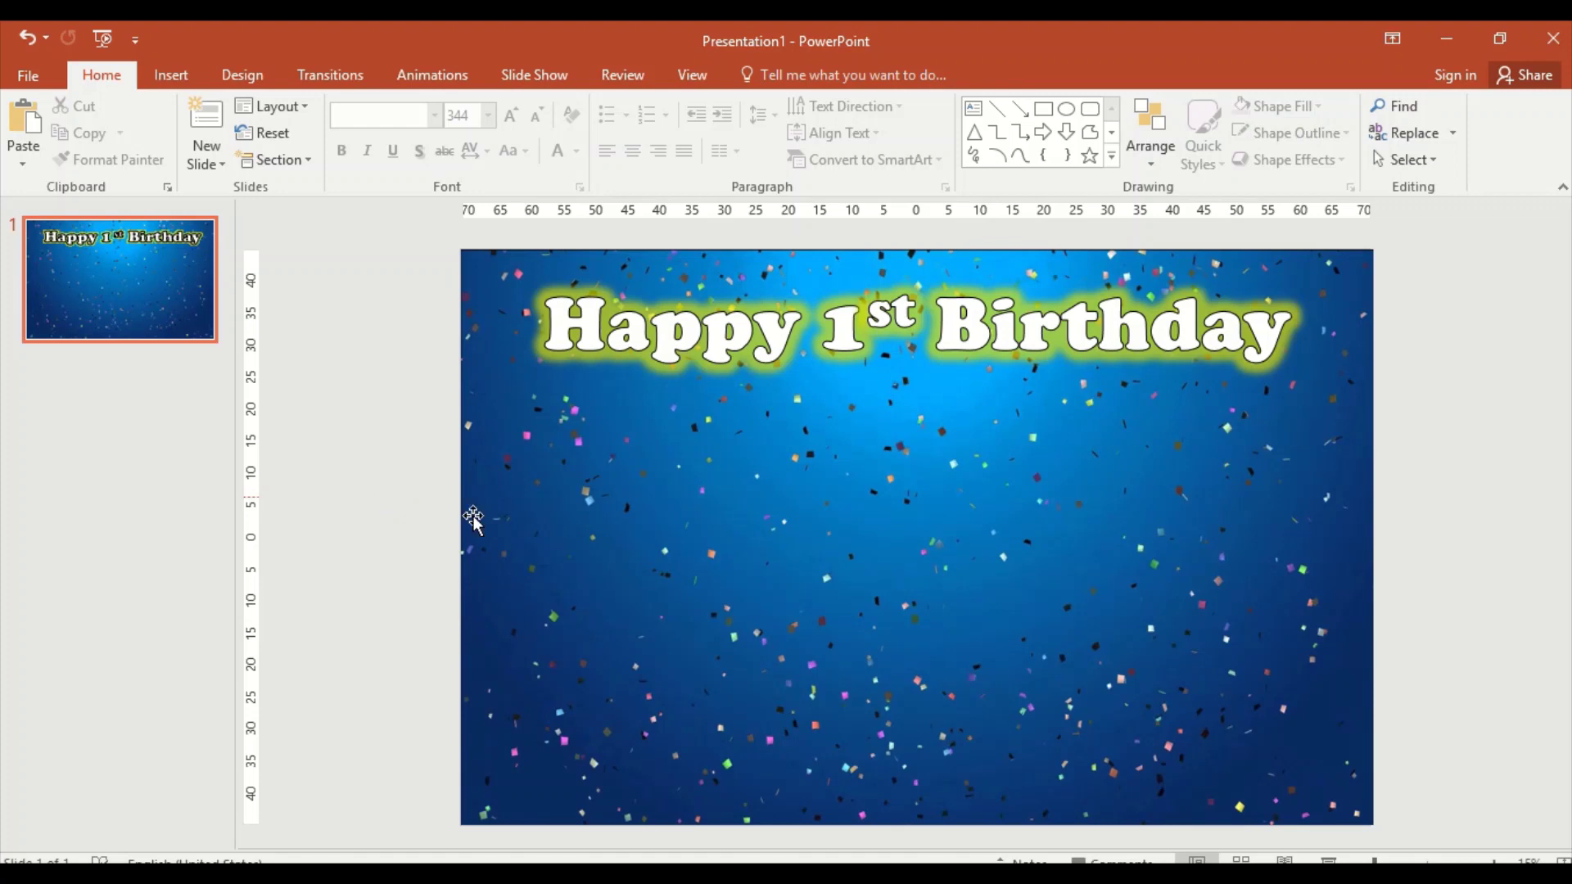
Move the balloons to the slide's left side and paste a second copy.
{"action": "right_click", "coordinate": [391, 487]}
{"action": "left_click", "coordinate": [439, 421]}
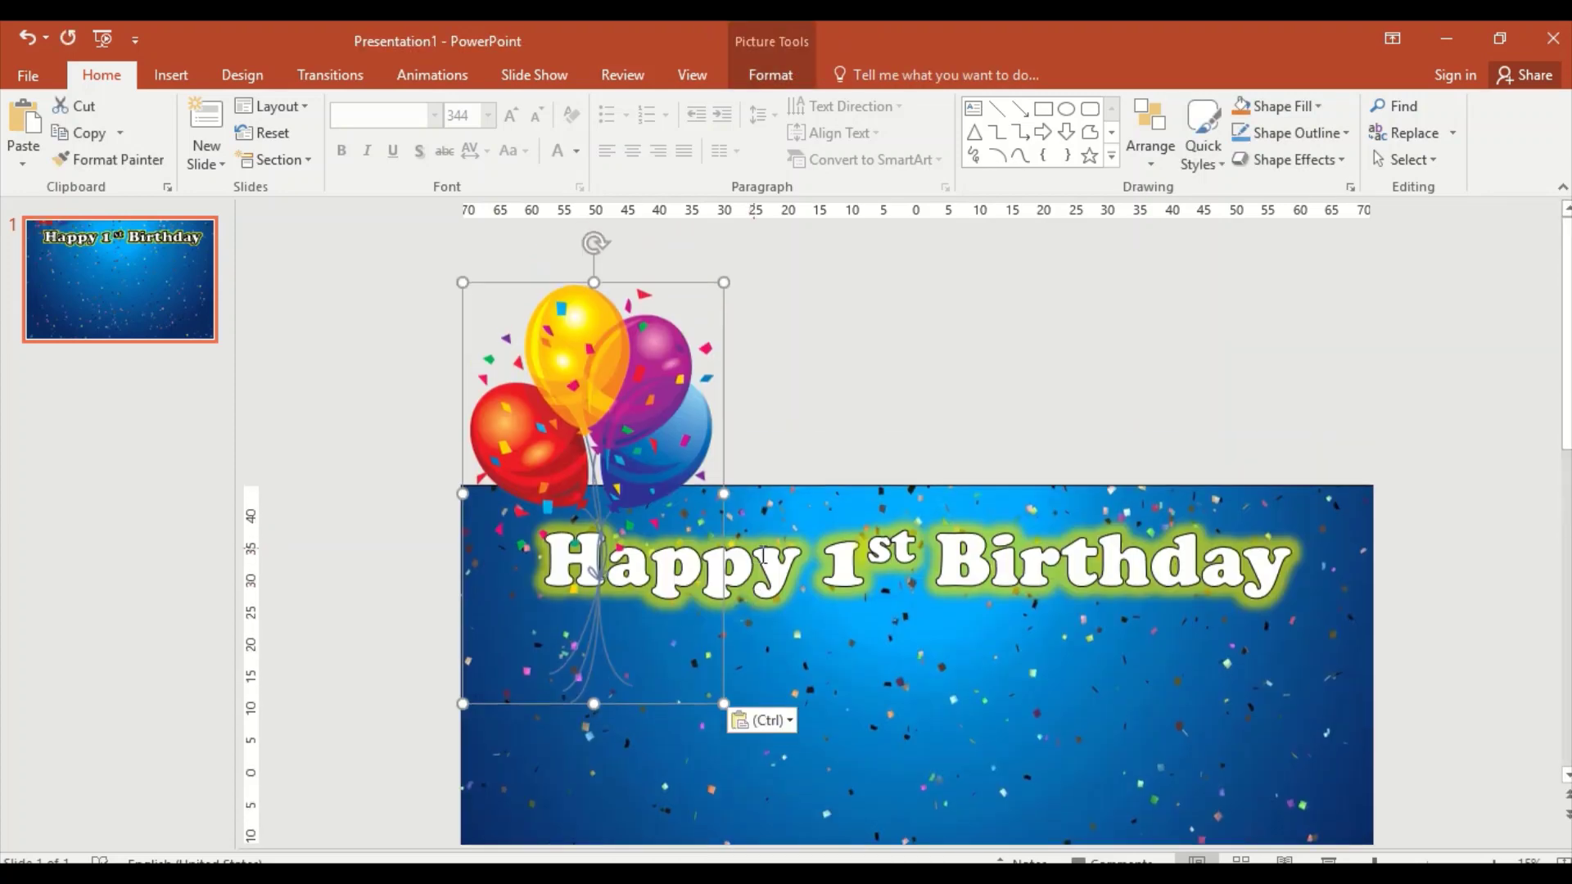
{"action": "left_click_drag", "start_coordinate": [583, 343], "coordinate": [595, 531]}
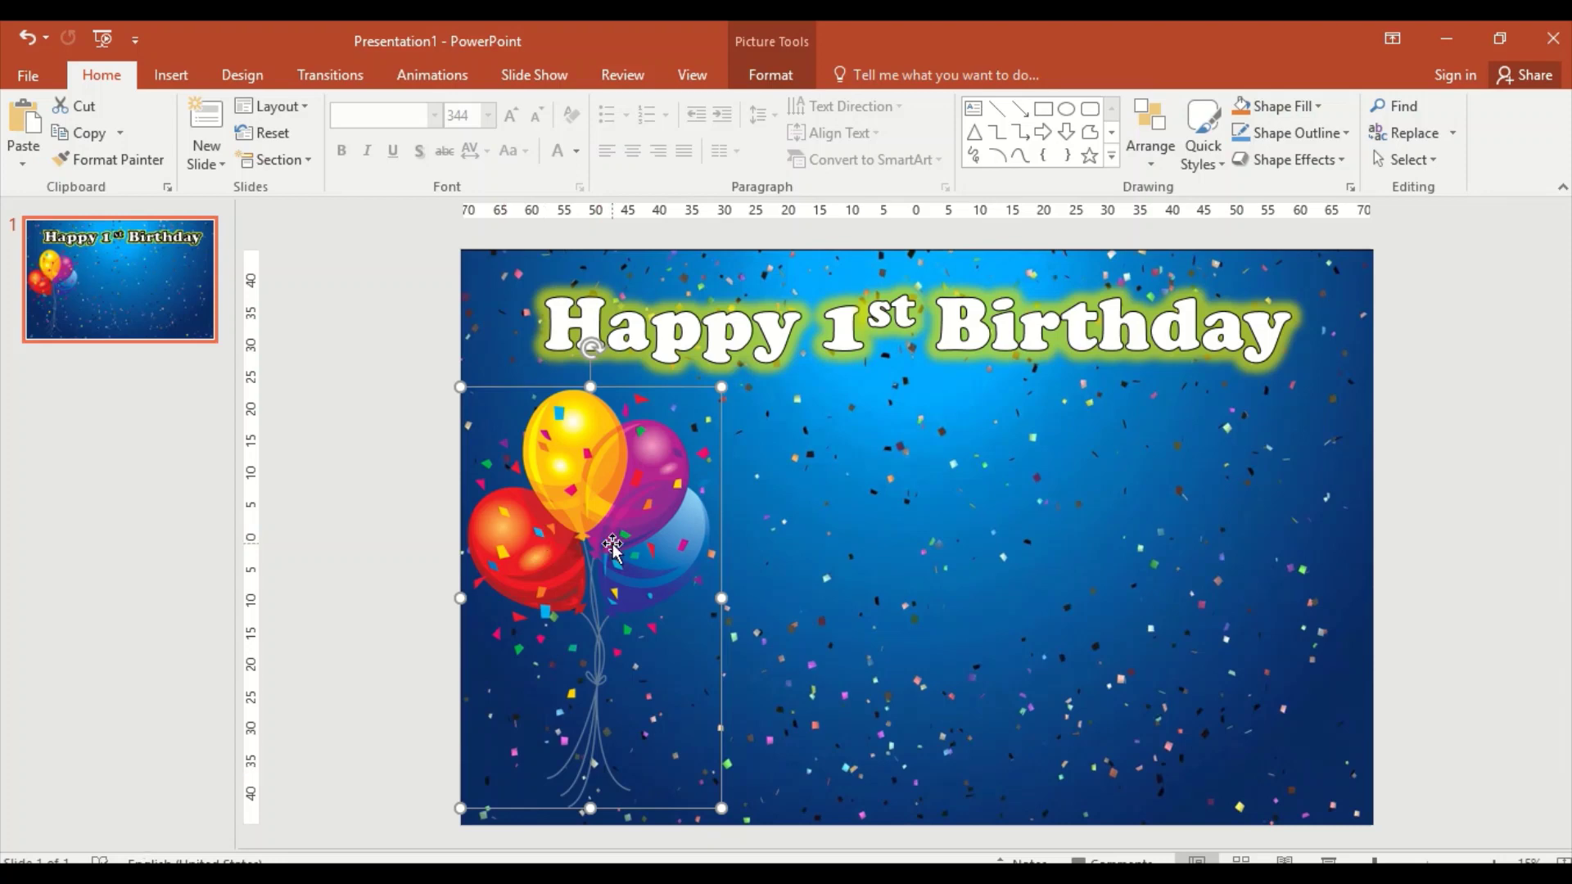
{"action": "key", "text": "ctrl+v"}
{"action": "left_click_drag", "start_coordinate": [614, 544], "coordinate": [777, 467]}
Position the two balloon bunches on the left and right sides of the slide.
{"action": "scroll", "coordinate": [777, 467], "scroll_direction": "down", "scroll_amount": 3}
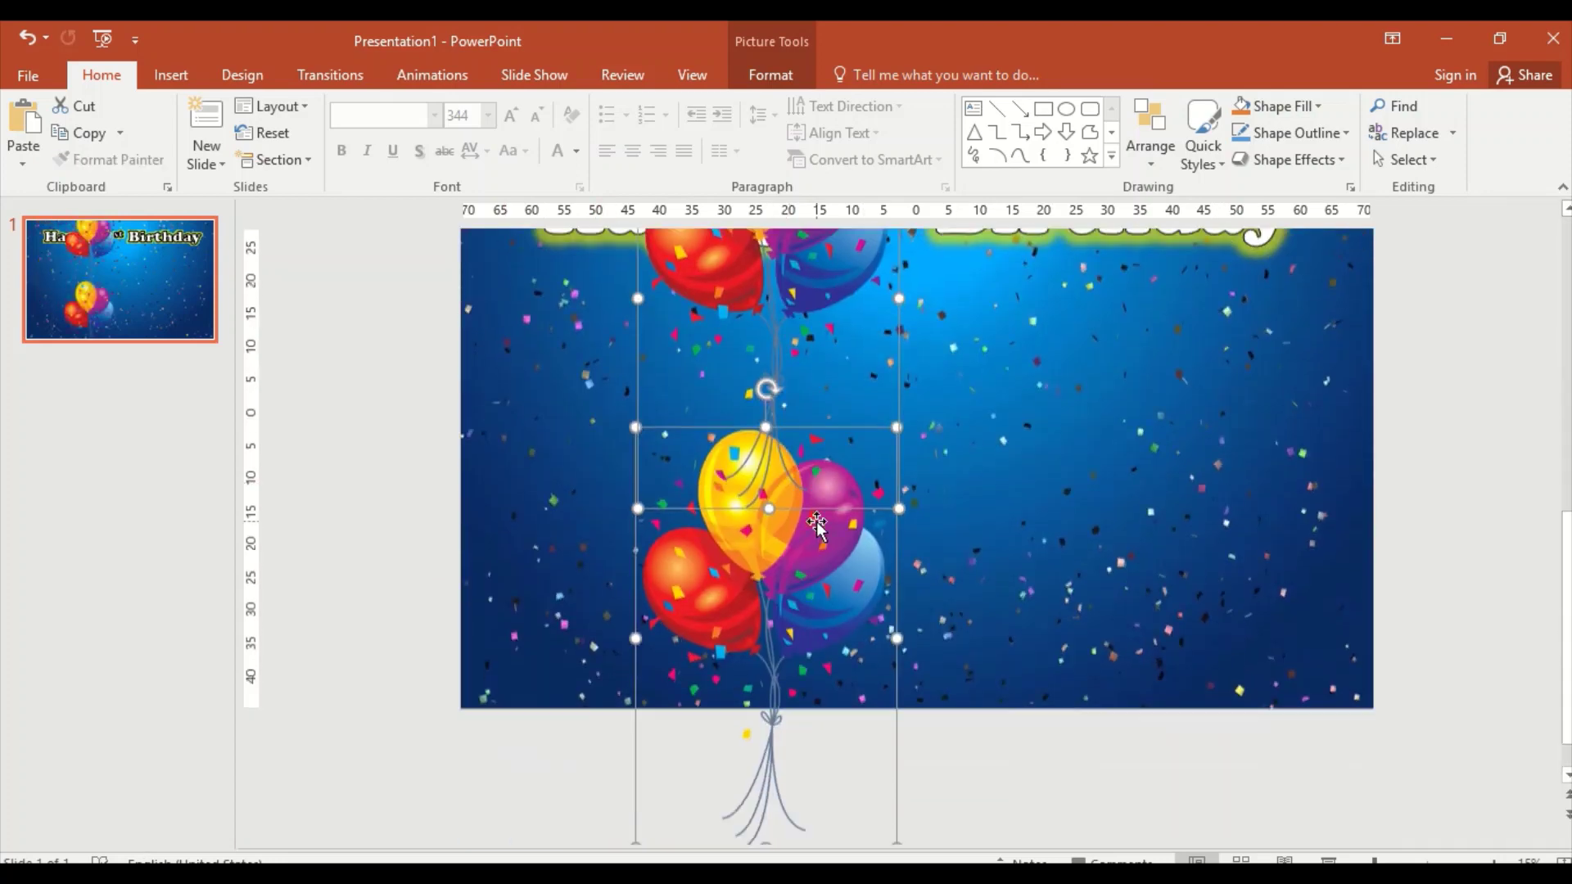
{"action": "left_click", "coordinate": [791, 588]}
{"action": "left_click_drag", "start_coordinate": [791, 588], "coordinate": [615, 434]}
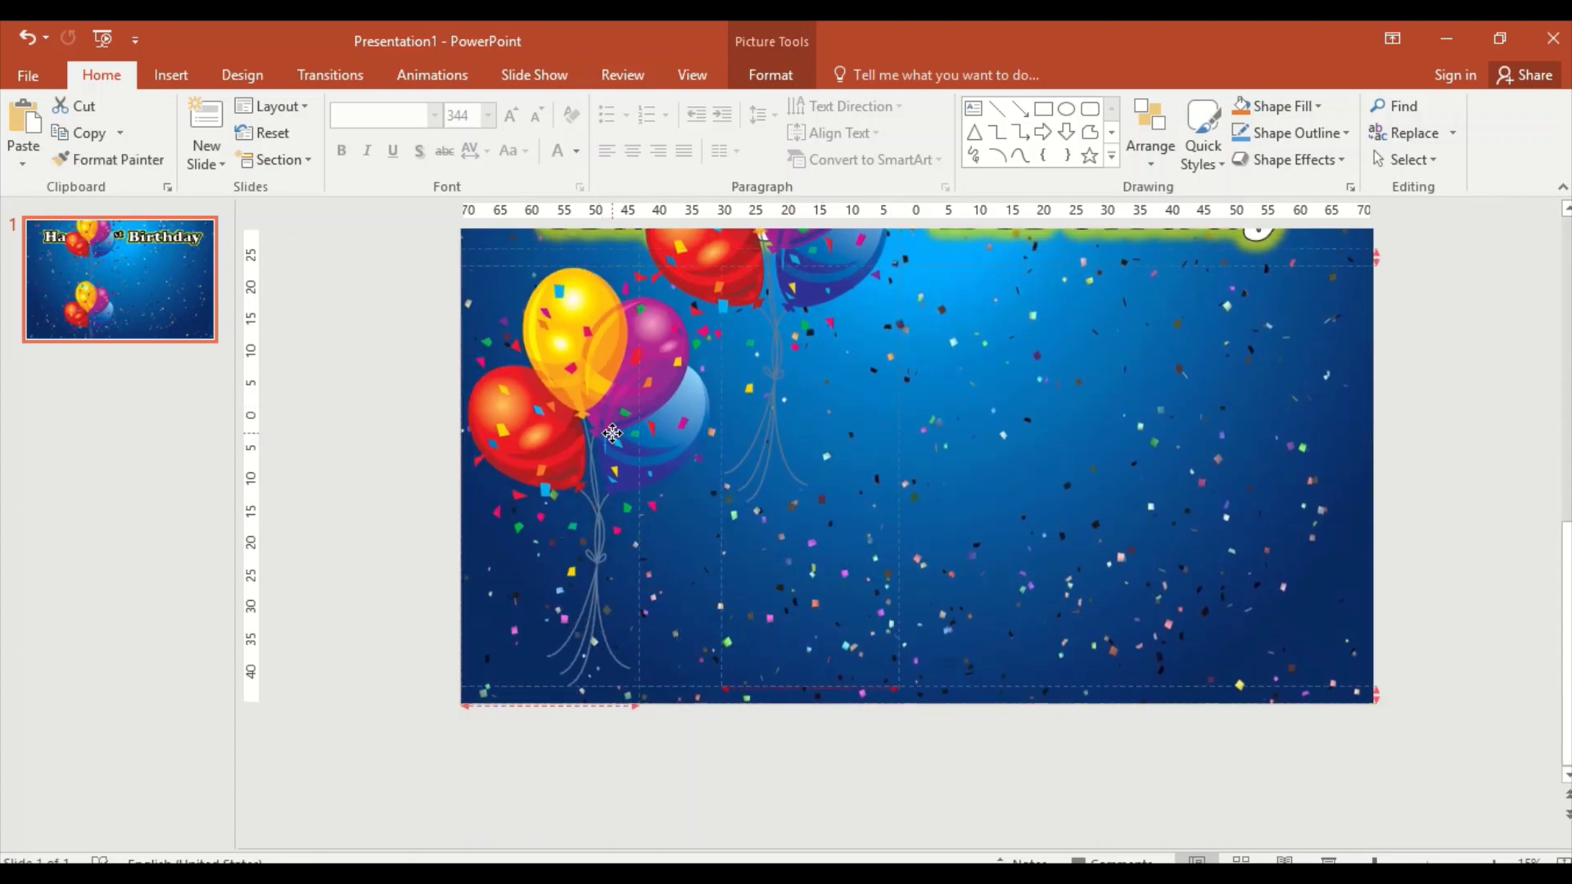
{"action": "scroll", "coordinate": [774, 344], "scroll_direction": "up", "scroll_amount": 2}
{"action": "left_click", "coordinate": [773, 331]}
{"action": "left_click_drag", "start_coordinate": [773, 330], "coordinate": [1235, 502]}
{"action": "left_click", "coordinate": [1446, 471]}
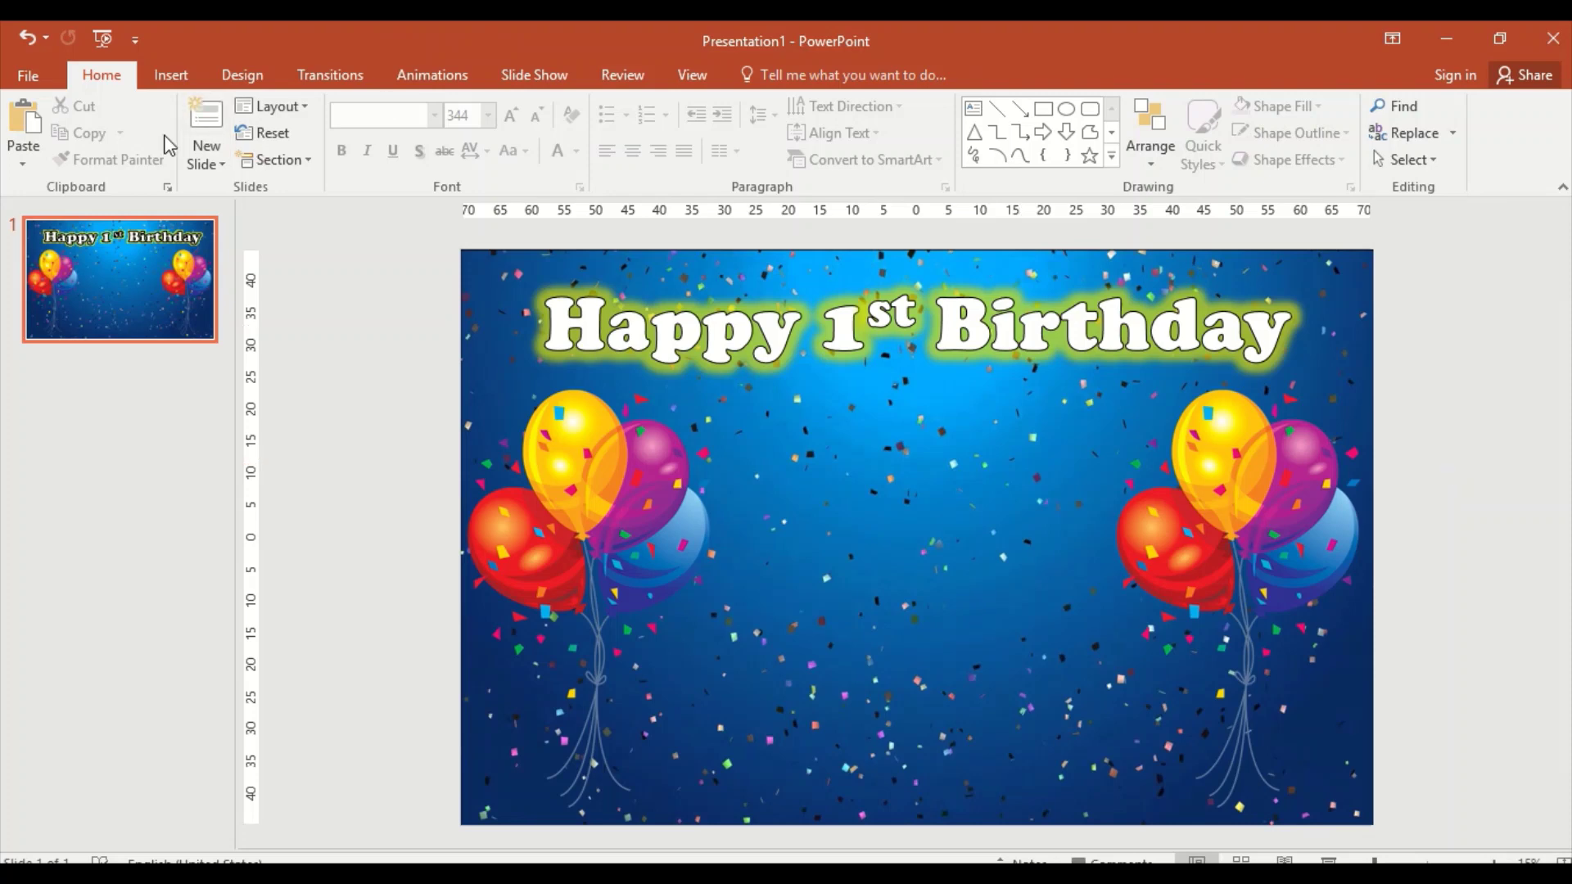
Open the Insert Picture browser and cancel without inserting anything.
{"action": "left_click", "coordinate": [172, 74]}
{"action": "left_click", "coordinate": [148, 135]}
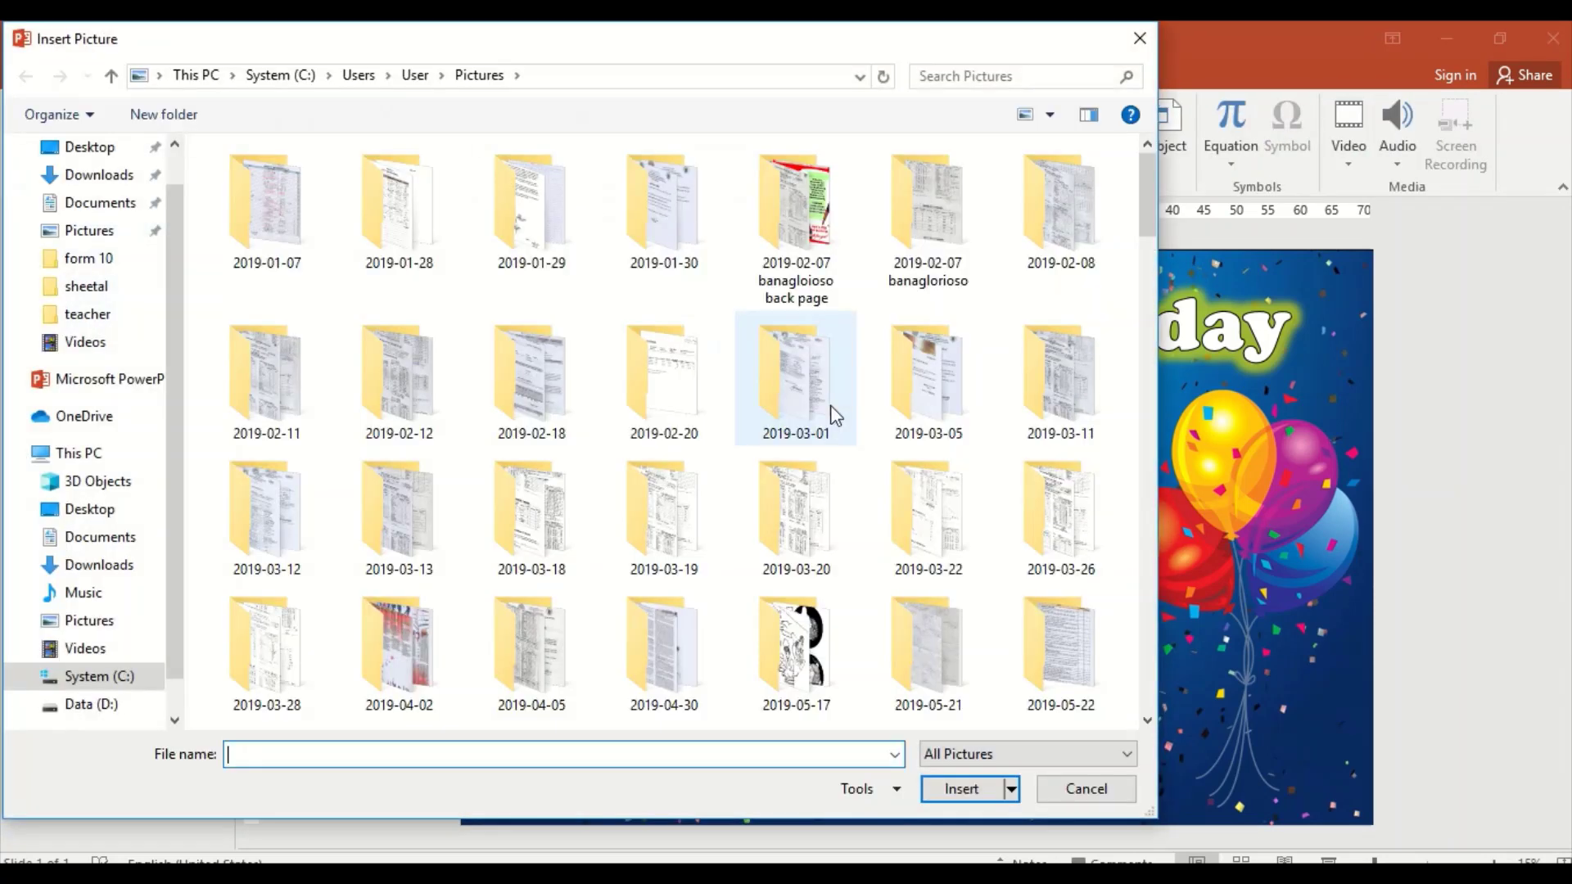
{"action": "scroll", "coordinate": [834, 416], "scroll_direction": "down", "scroll_amount": 15}
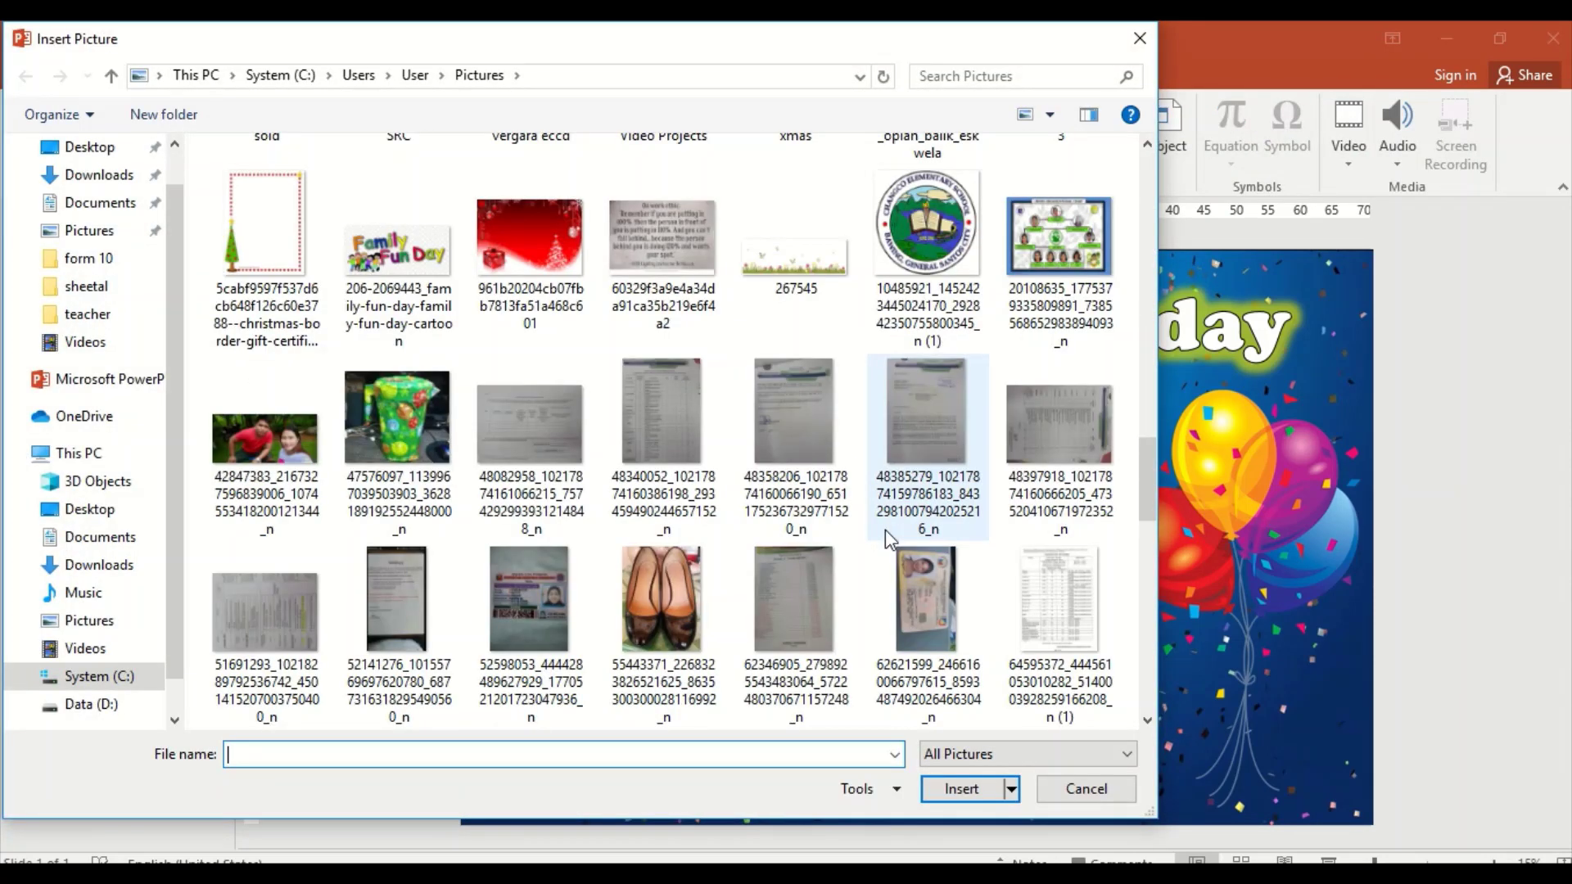
{"action": "scroll", "coordinate": [885, 528], "scroll_direction": "down", "scroll_amount": 10}
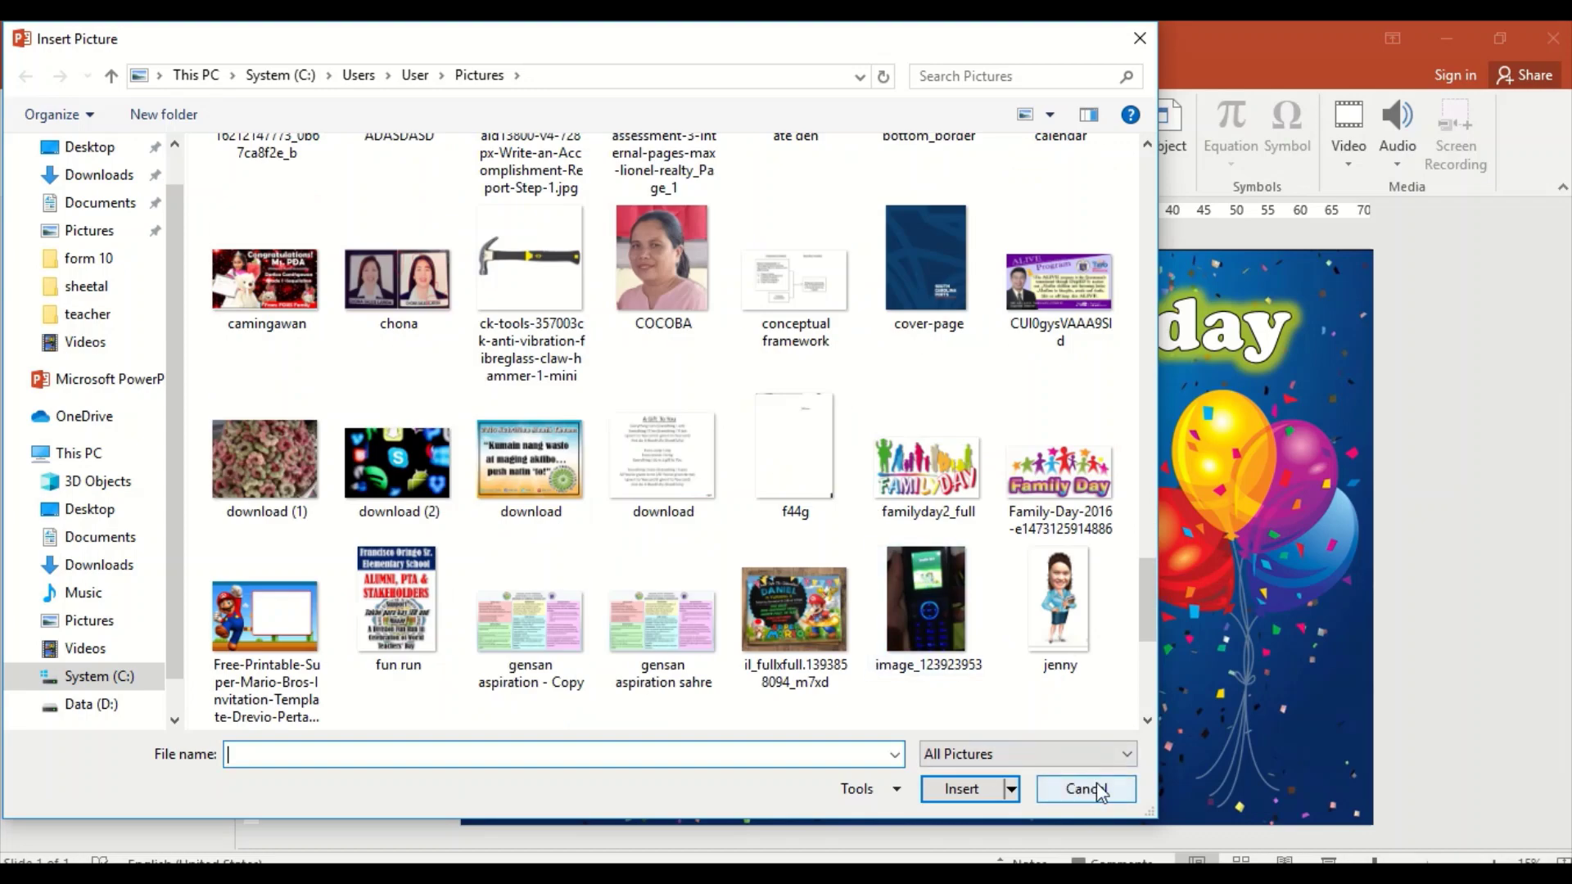
{"action": "left_click", "coordinate": [1085, 788]}
Back in Chrome, search Google Images for 'babies png'.
{"action": "key", "text": "alt+Tab"}
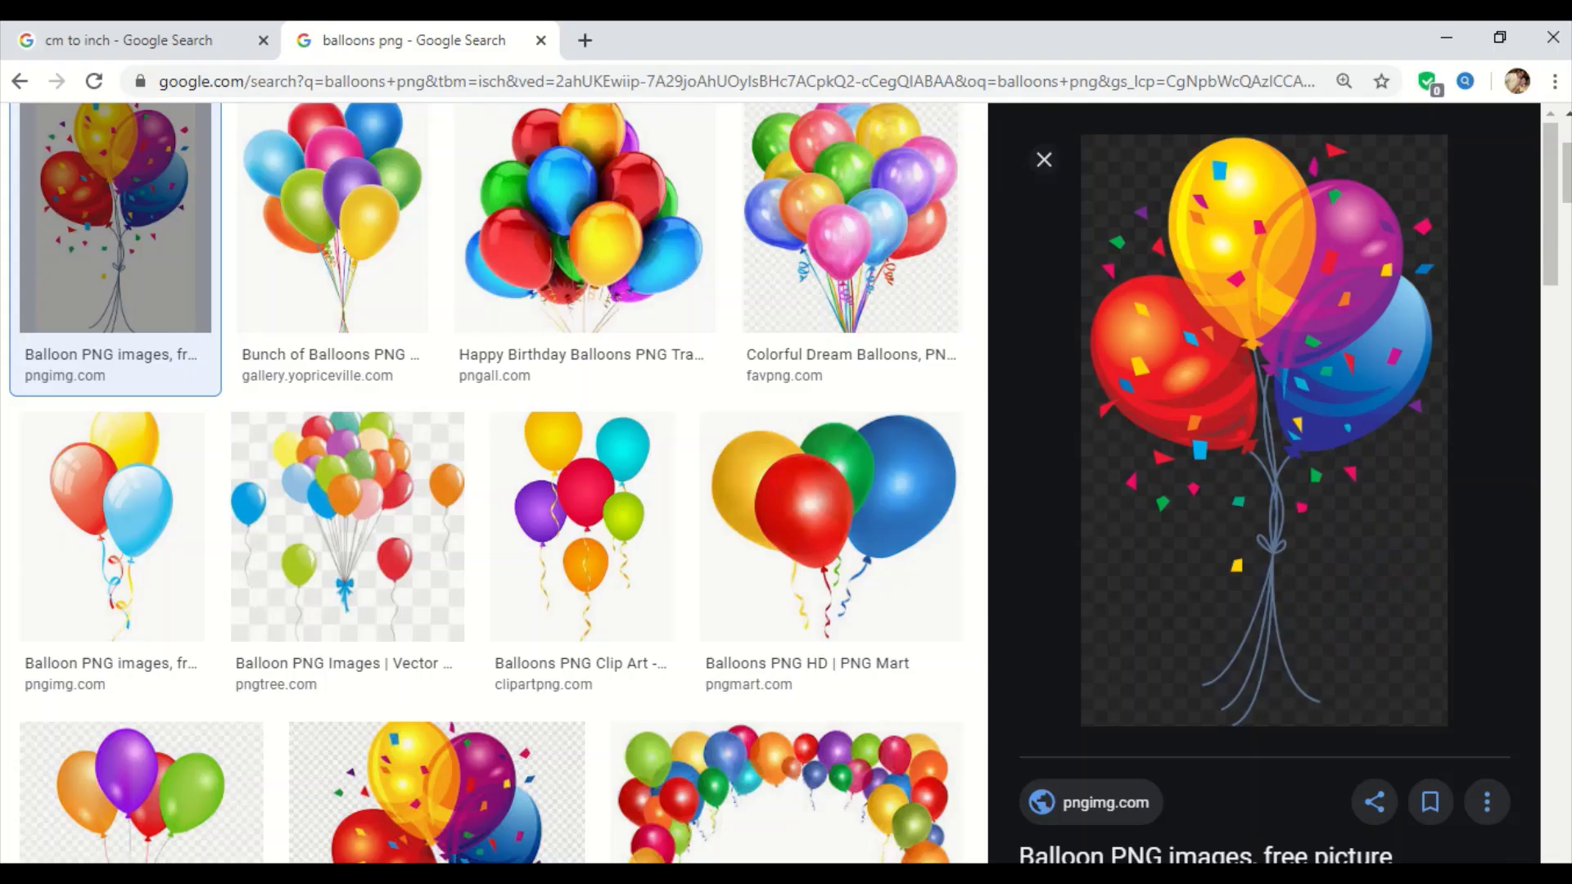
{"action": "scroll", "coordinate": [246, 726], "scroll_direction": "up", "scroll_amount": 3}
{"action": "left_click_drag", "start_coordinate": [368, 155], "coordinate": [161, 179]}
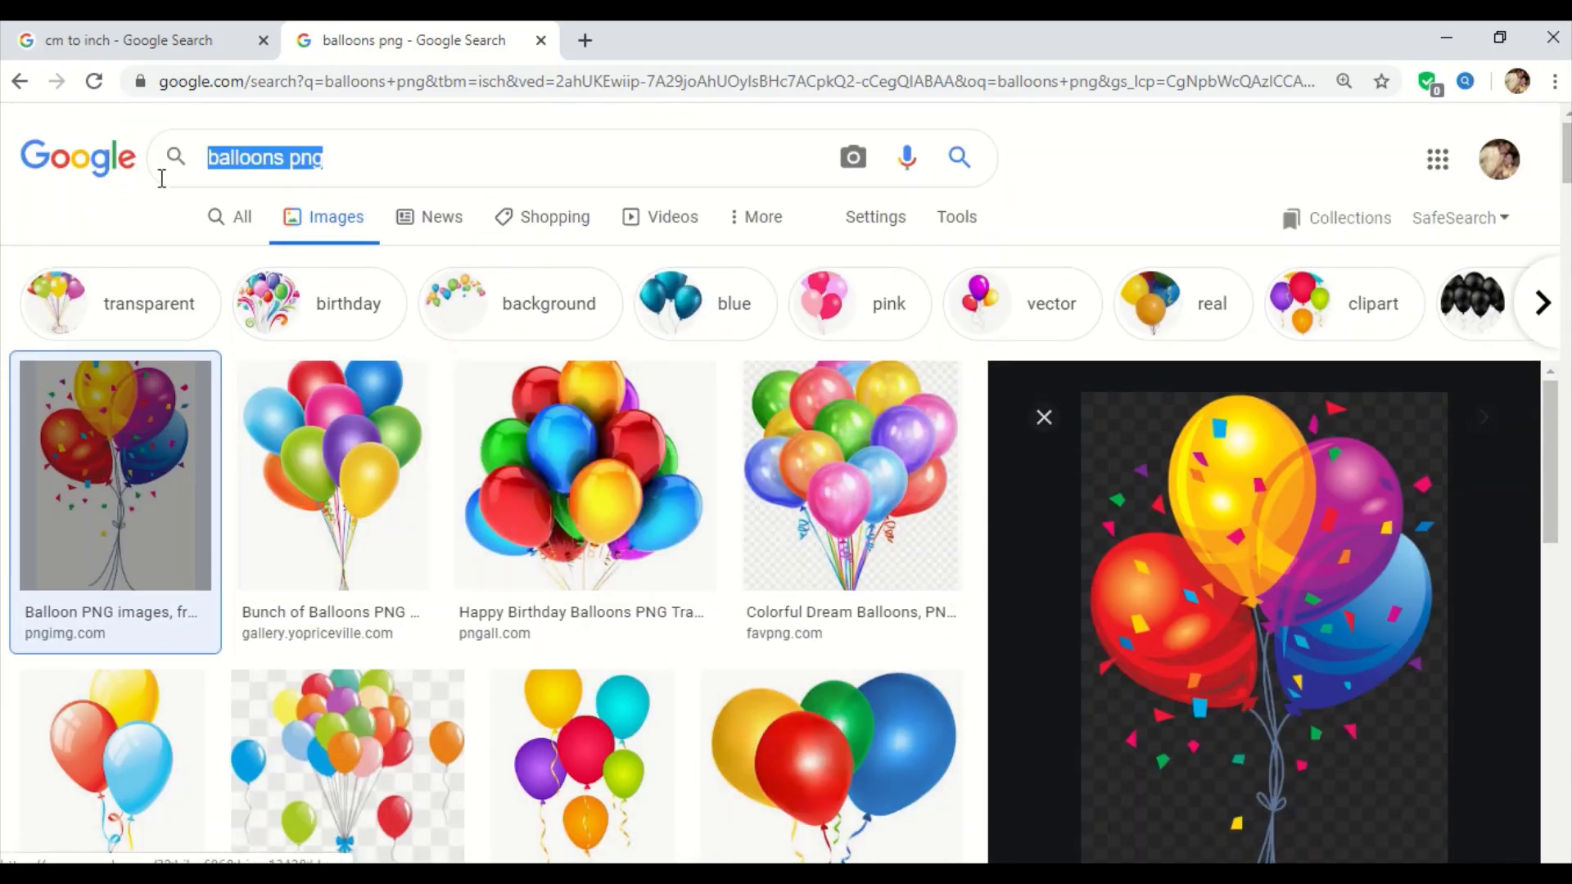
{"action": "type", "text": "babi"}
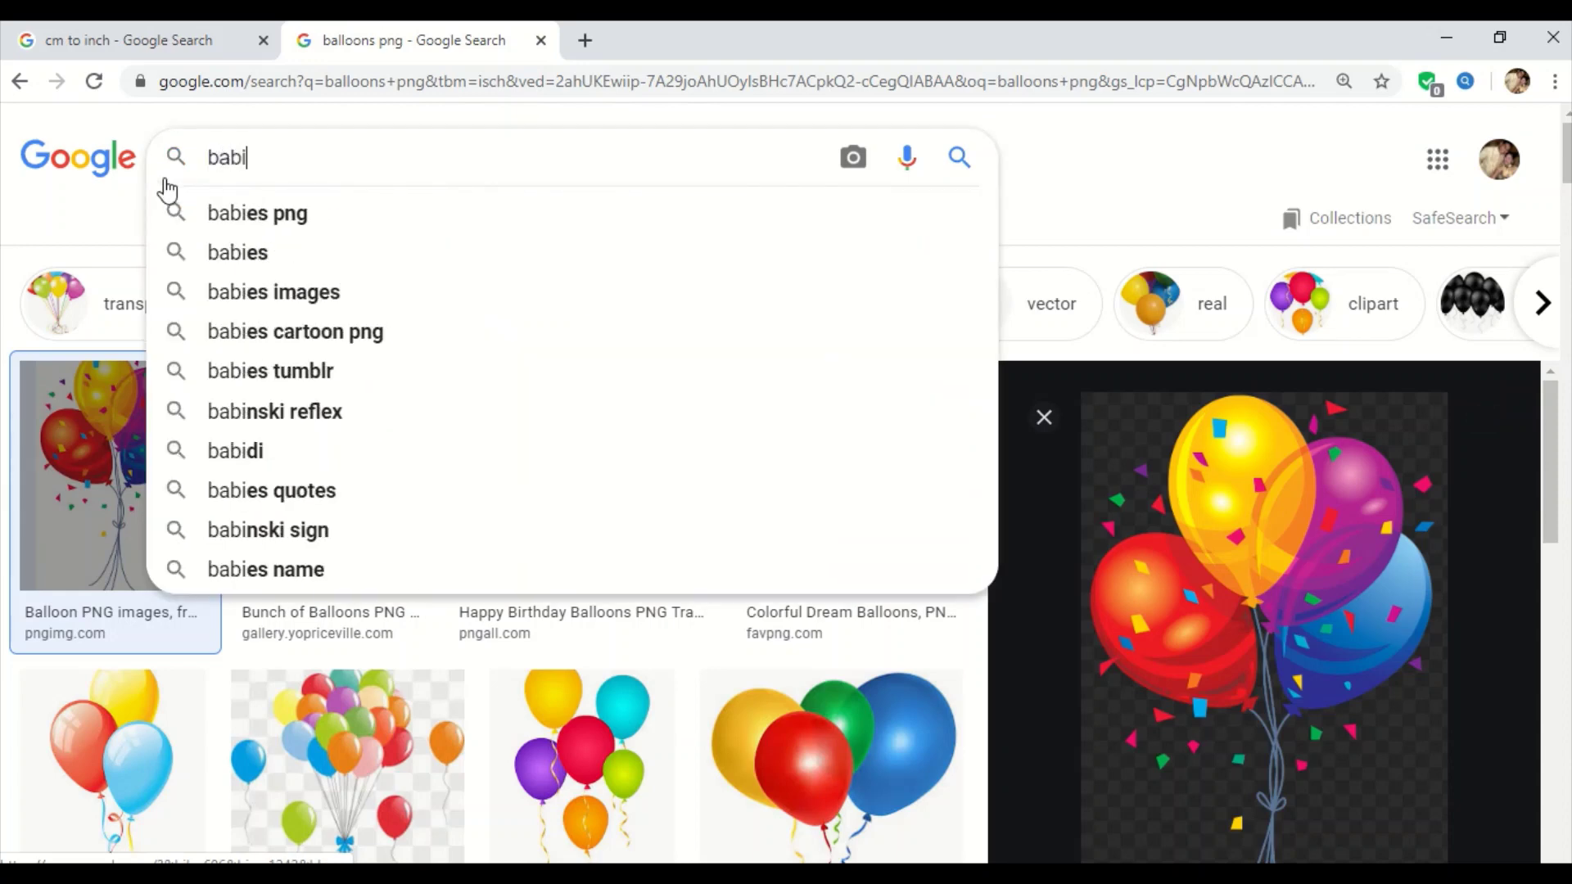
{"action": "type", "text": "es png"}
{"action": "key", "text": "Return"}
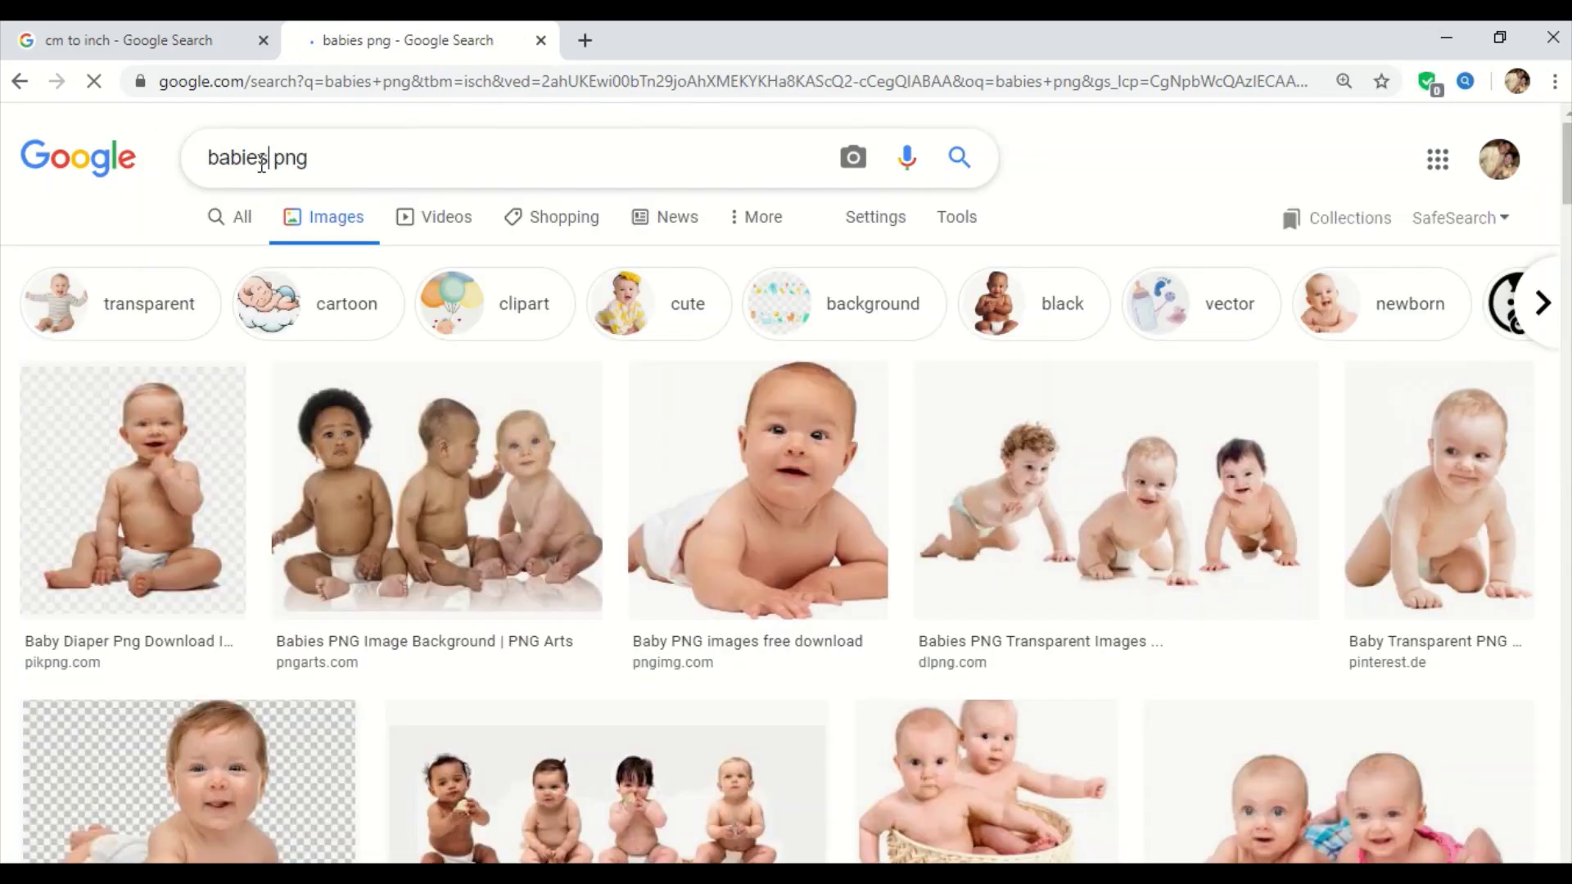
Copy the tummy-down baby picture and return to PowerPoint.
{"action": "left_click_drag", "start_coordinate": [235, 166], "coordinate": [264, 166]}
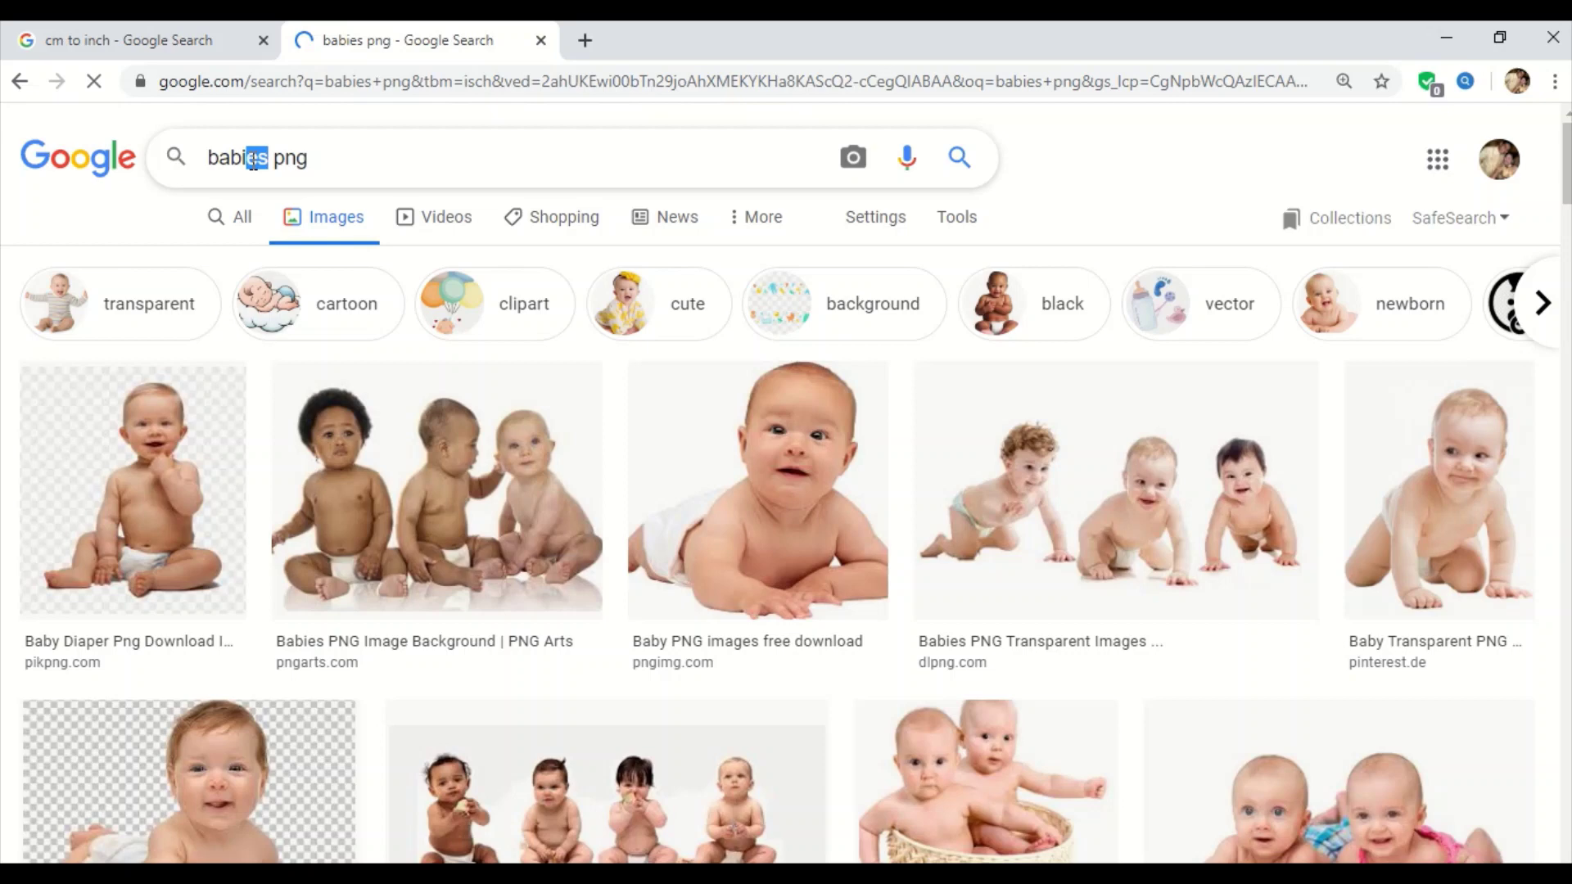
{"action": "left_click", "coordinate": [821, 524]}
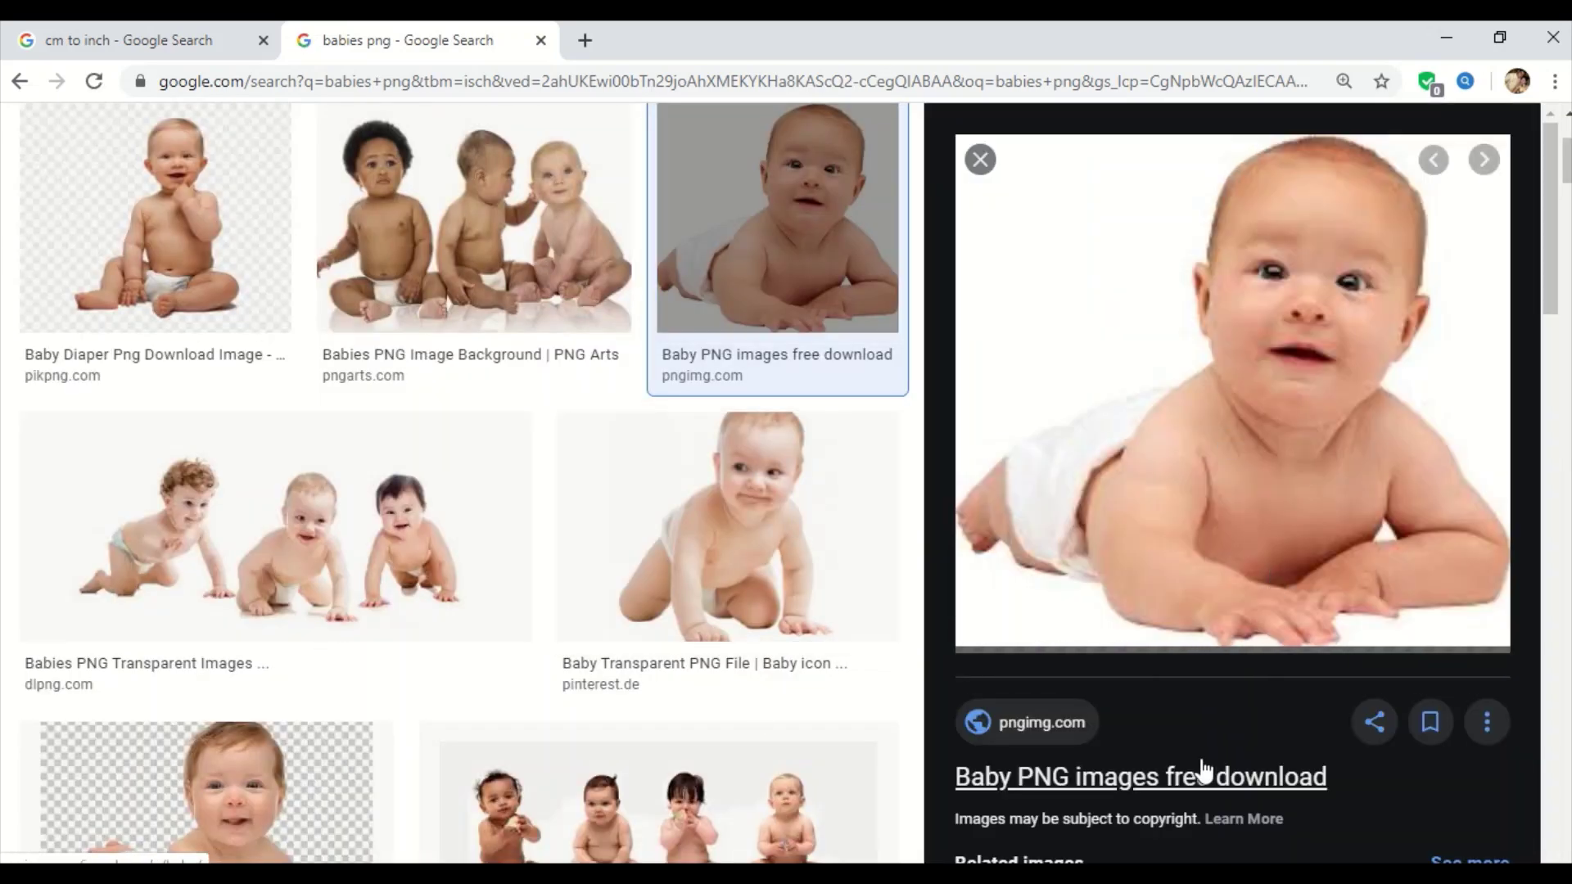
{"action": "right_click", "coordinate": [1108, 374]}
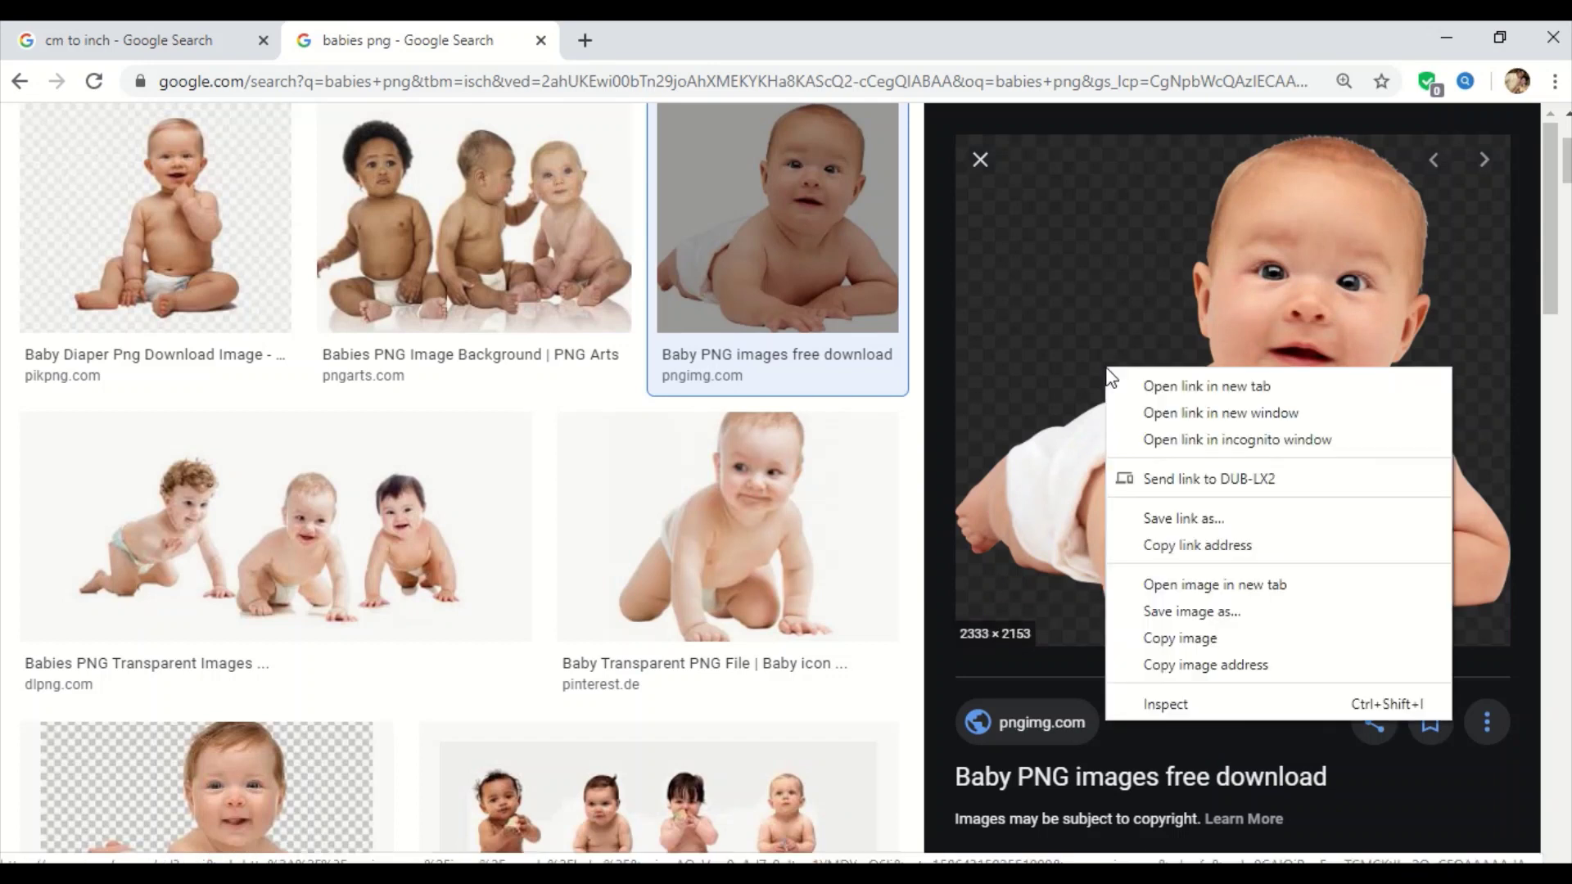
{"action": "left_click", "coordinate": [1175, 641]}
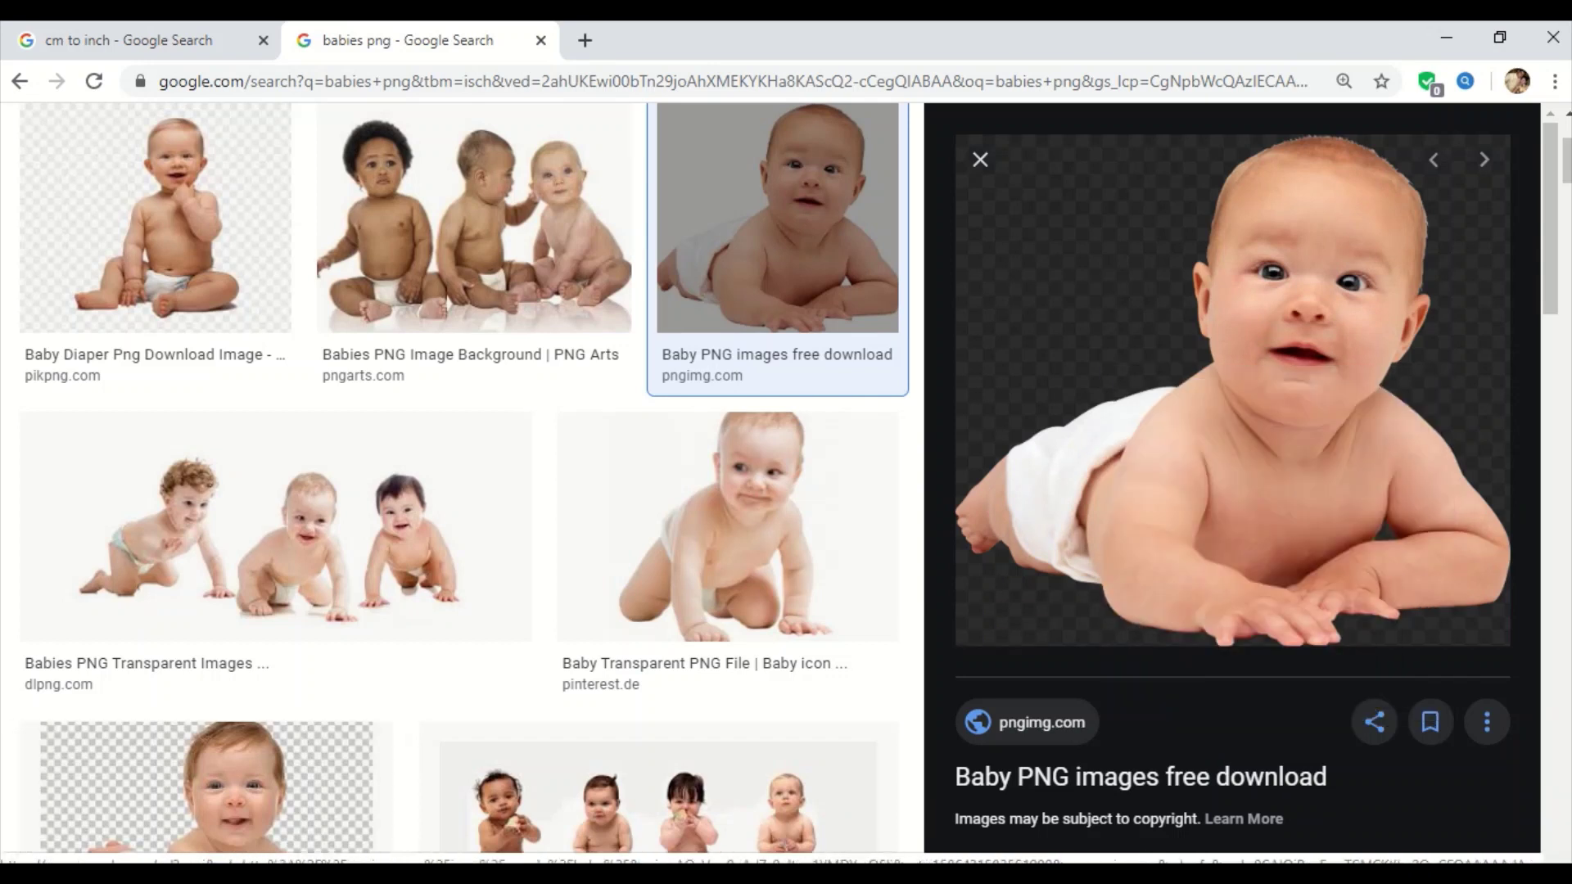
{"action": "key", "text": "alt+Tab"}
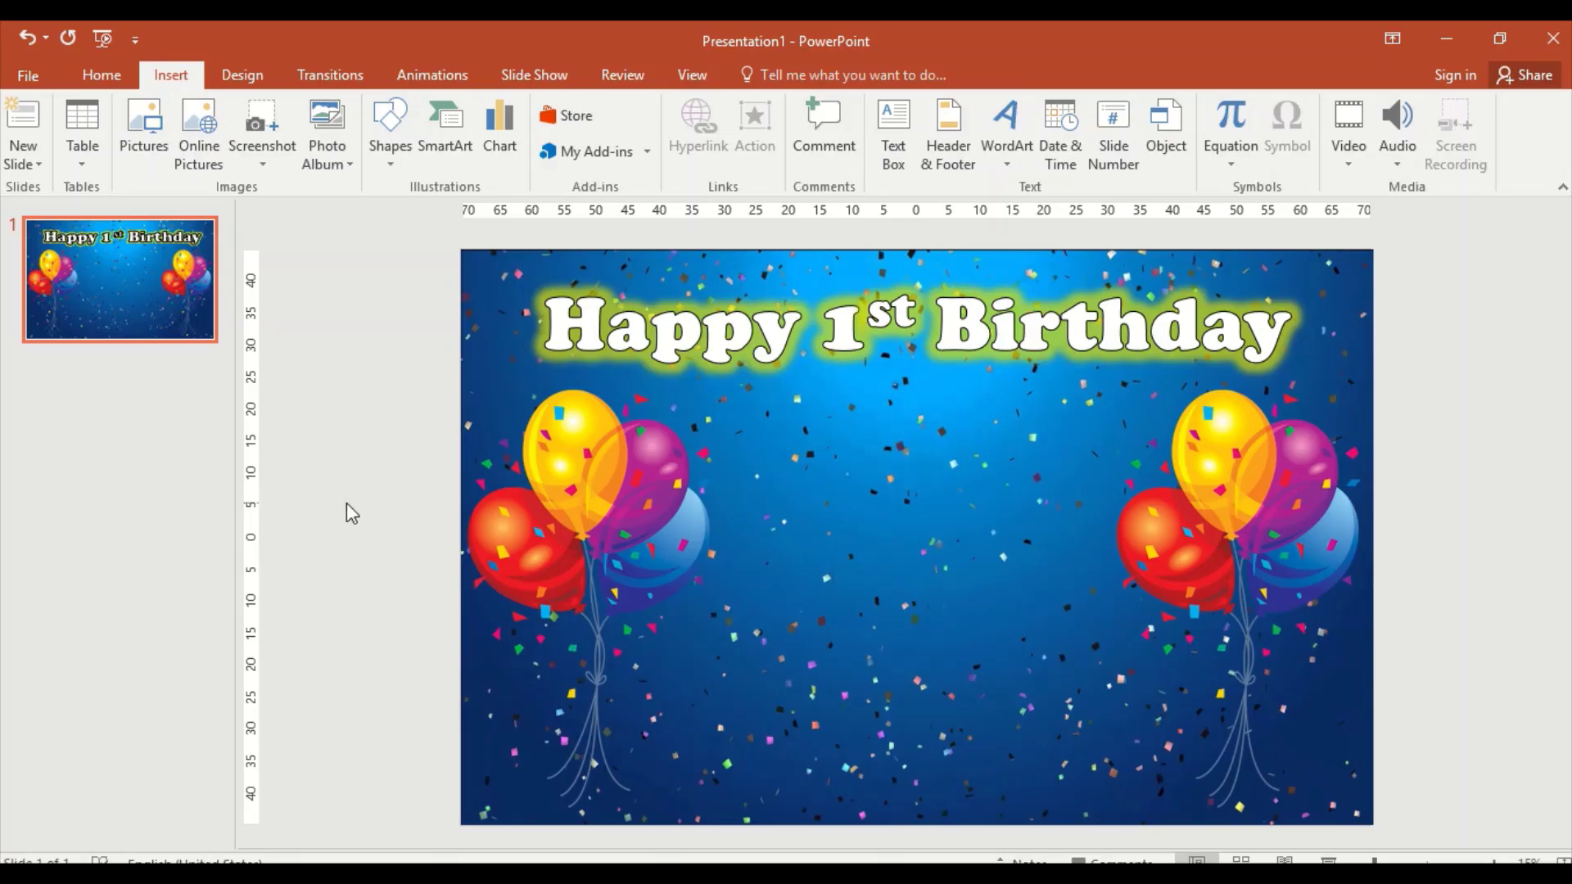
{"action": "key", "text": "ctrl+v"}
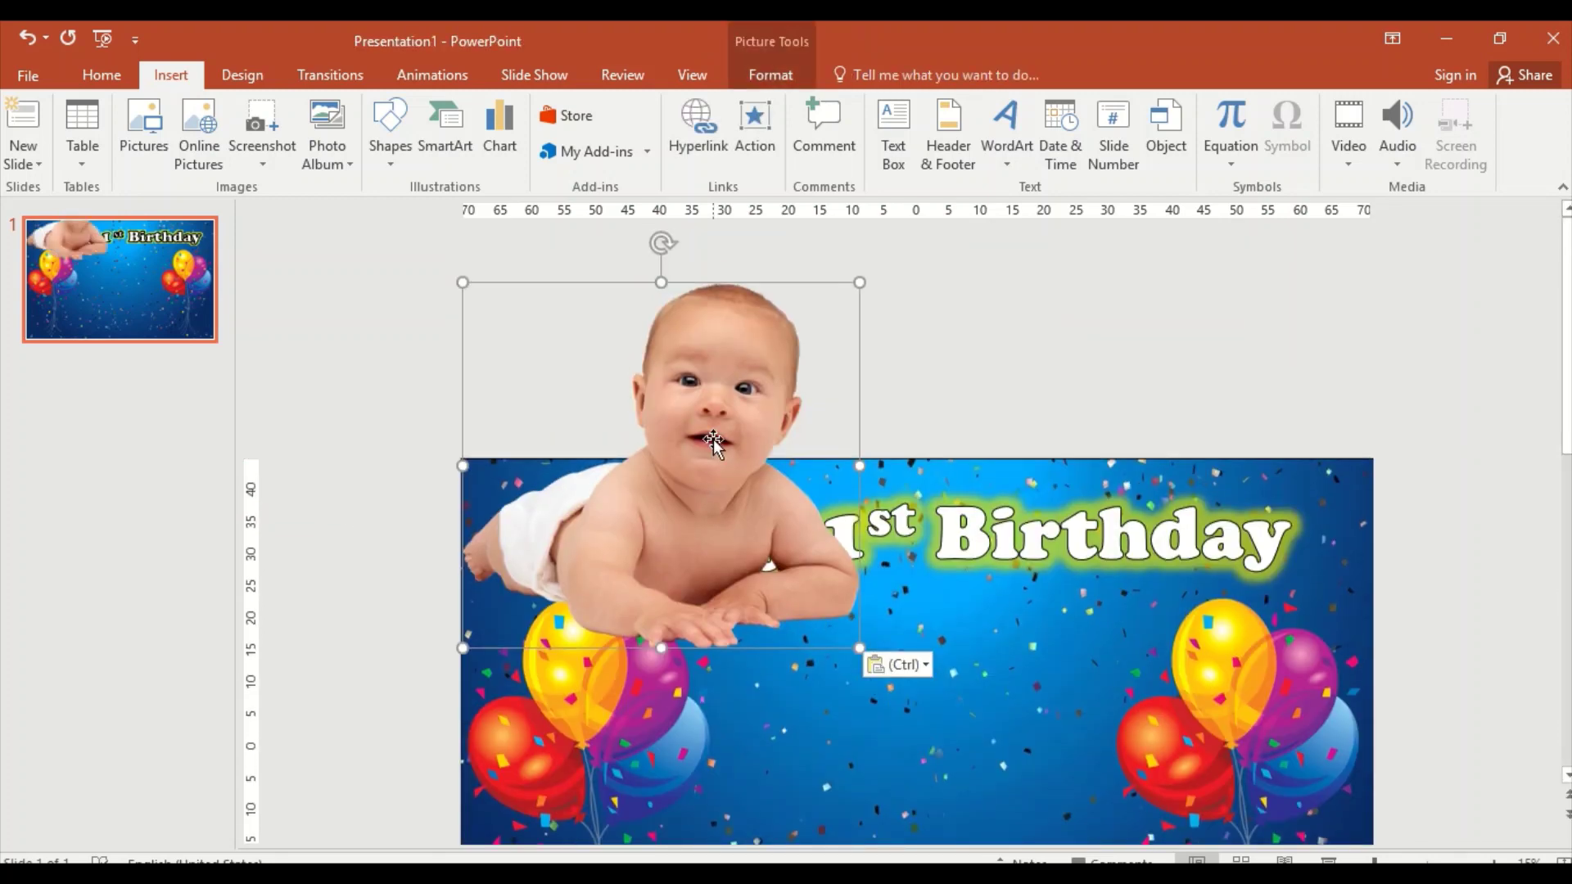
{"action": "left_click_drag", "start_coordinate": [700, 330], "coordinate": [929, 621]}
{"action": "key", "text": "Delete"}
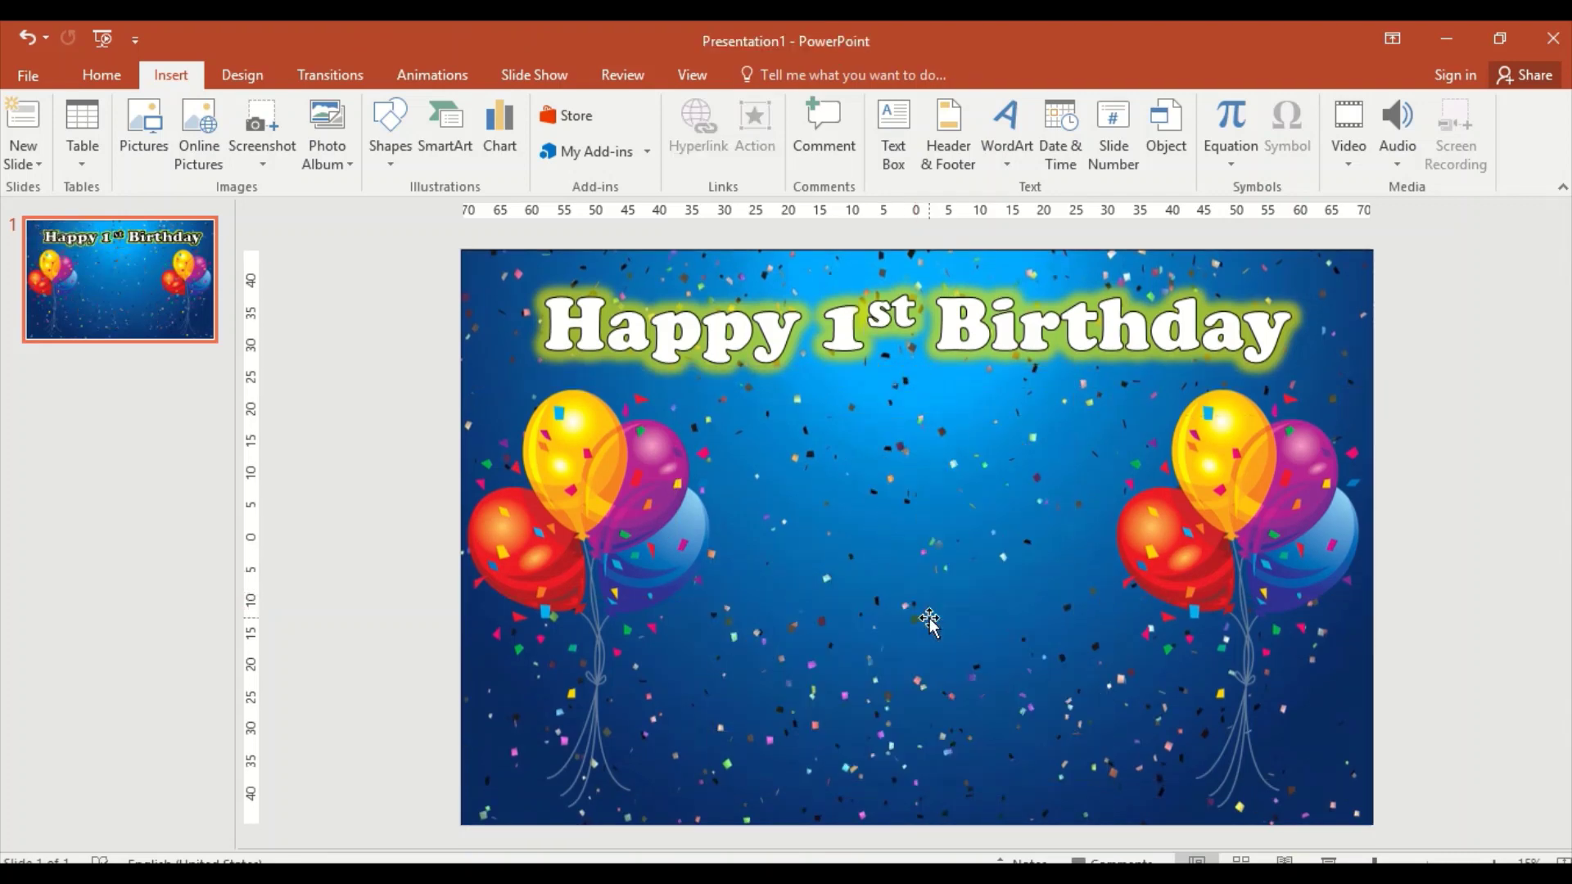
{"action": "left_click", "coordinate": [141, 131]}
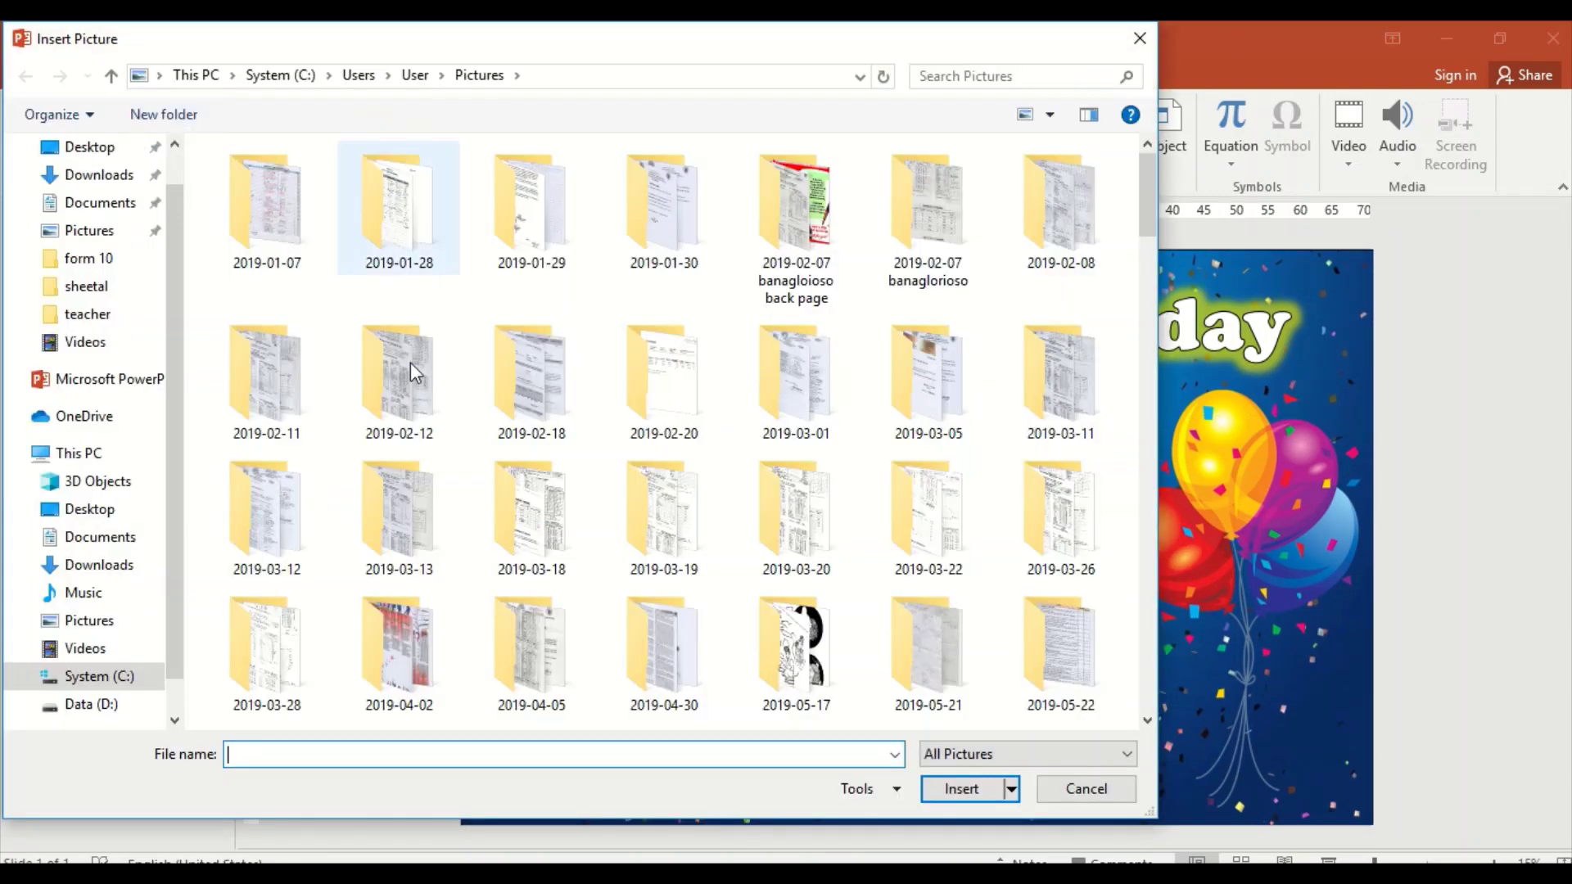
{"action": "scroll", "coordinate": [579, 466], "scroll_direction": "down", "scroll_amount": 10}
{"action": "double_click", "coordinate": [694, 575]}
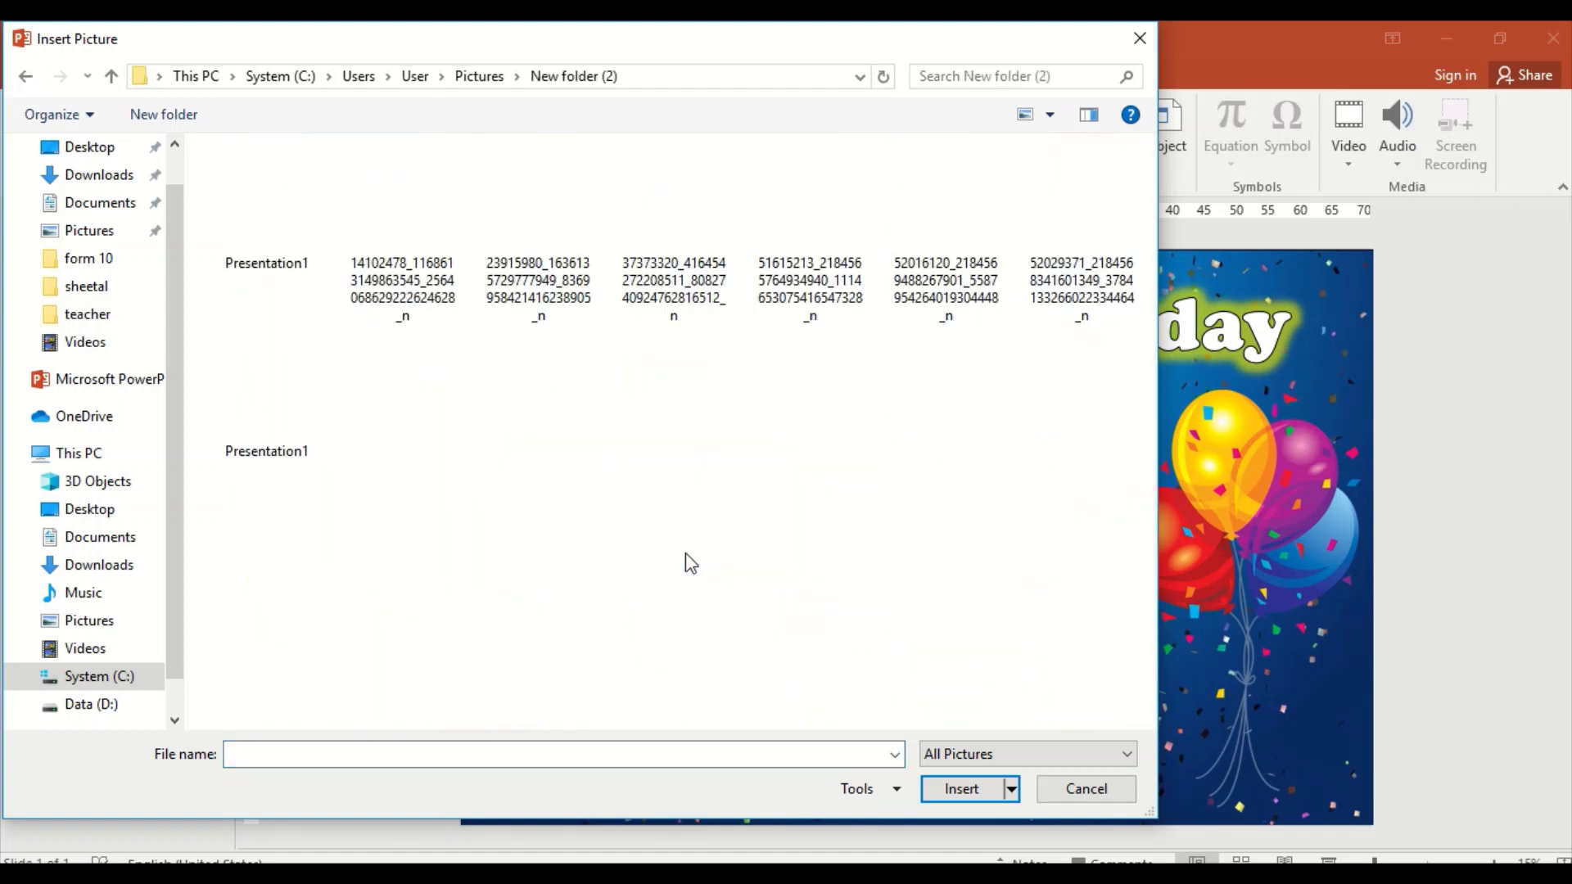
{"action": "left_click", "coordinate": [114, 708]}
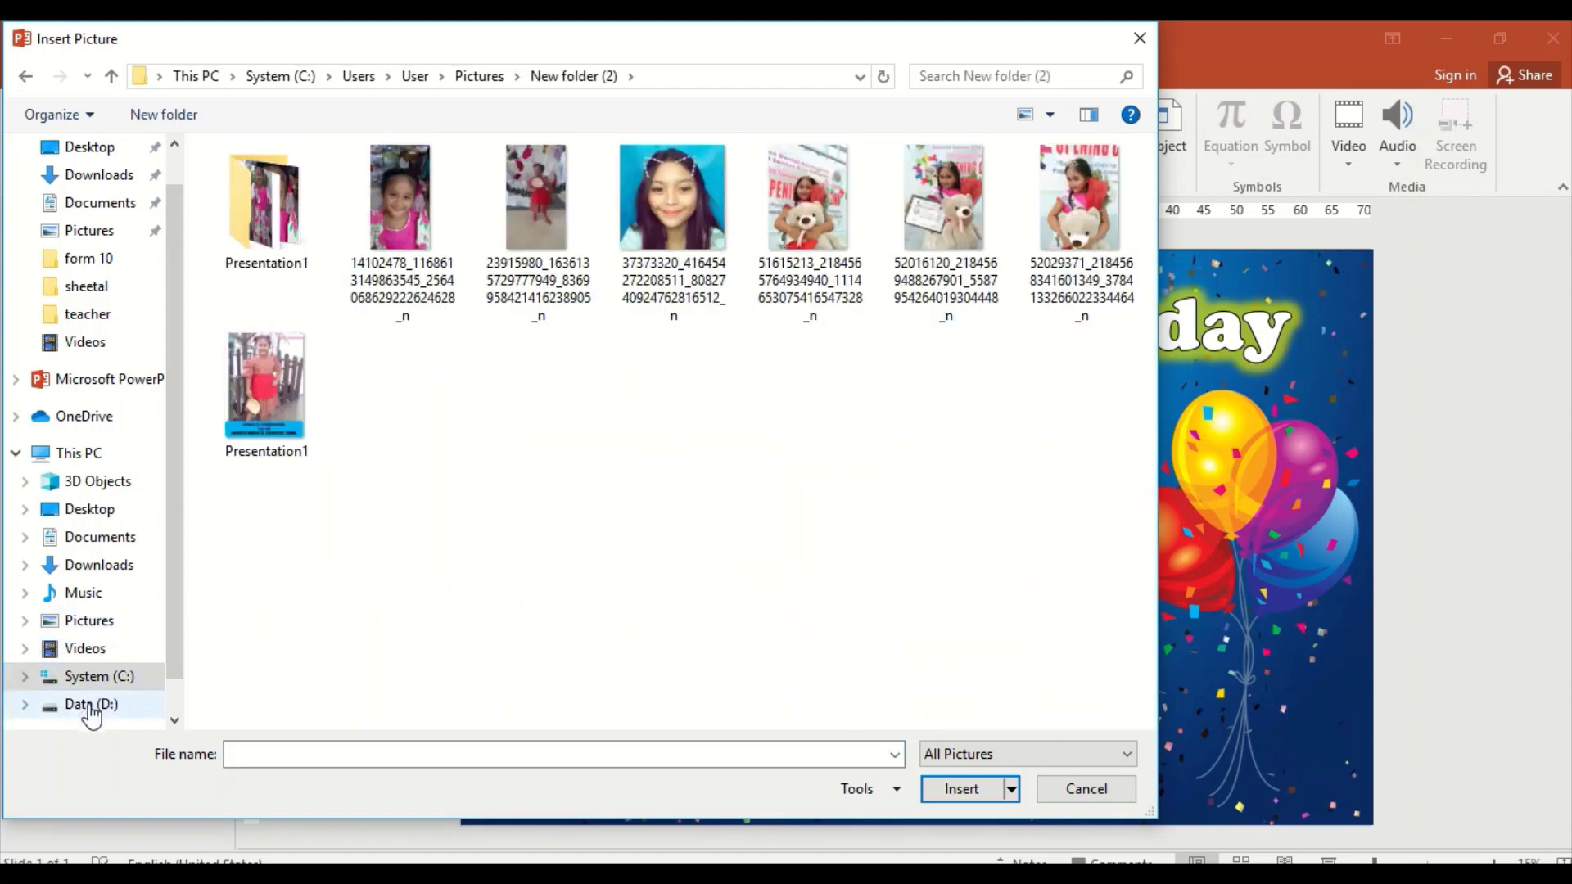
{"action": "scroll", "coordinate": [344, 509], "scroll_direction": "down", "scroll_amount": 3}
{"action": "scroll", "coordinate": [344, 509], "scroll_direction": "down", "scroll_amount": 10}
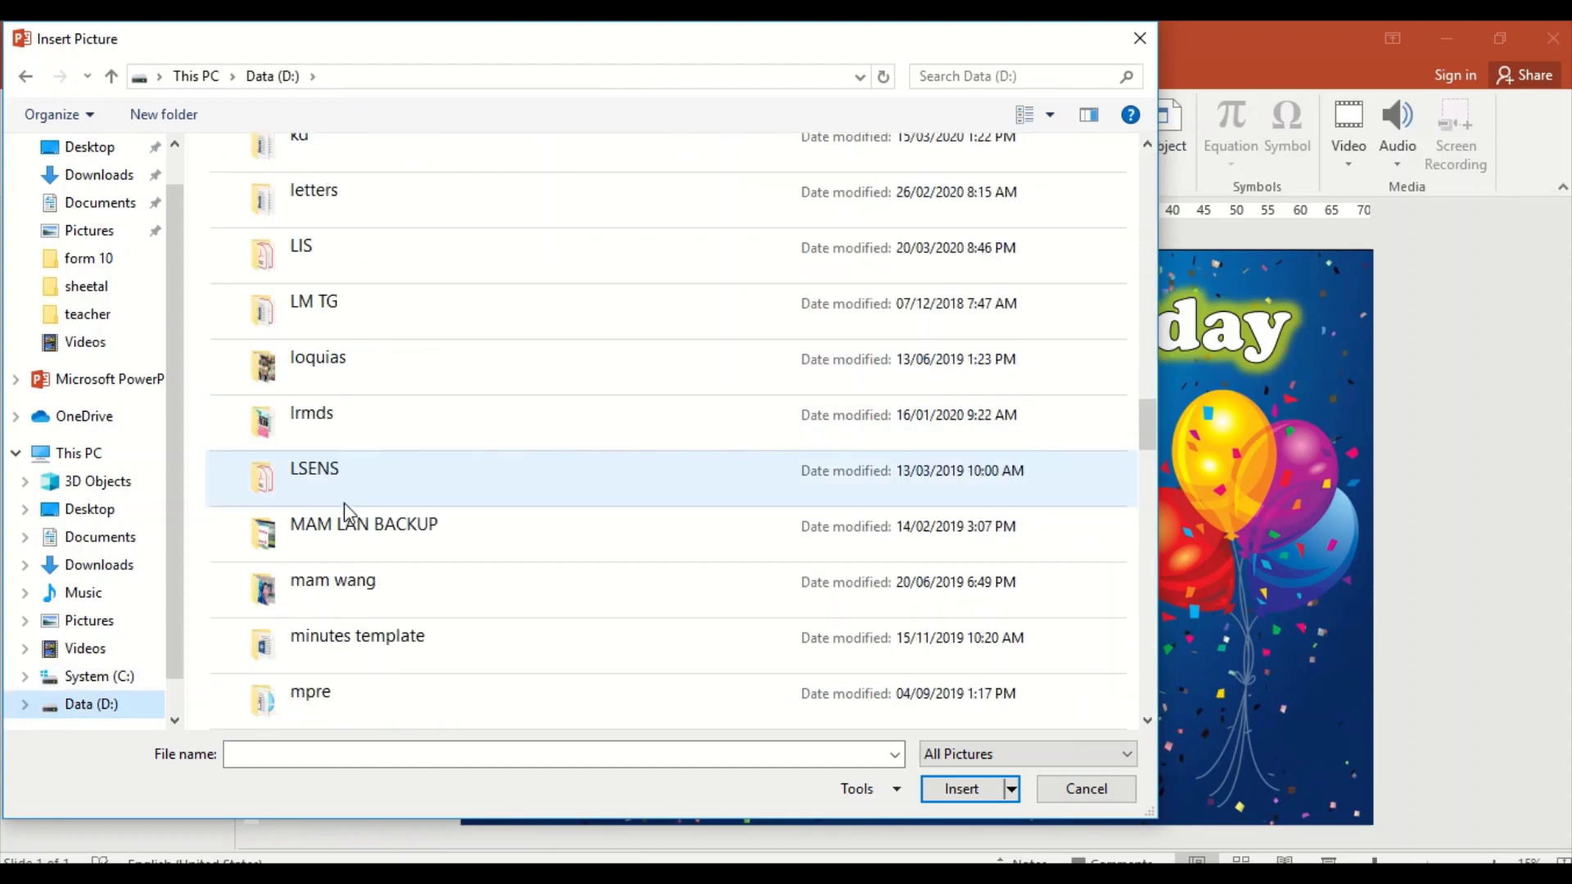
{"action": "scroll", "coordinate": [352, 512], "scroll_direction": "up", "scroll_amount": 15}
{"action": "scroll", "coordinate": [352, 513], "scroll_direction": "up", "scroll_amount": 3}
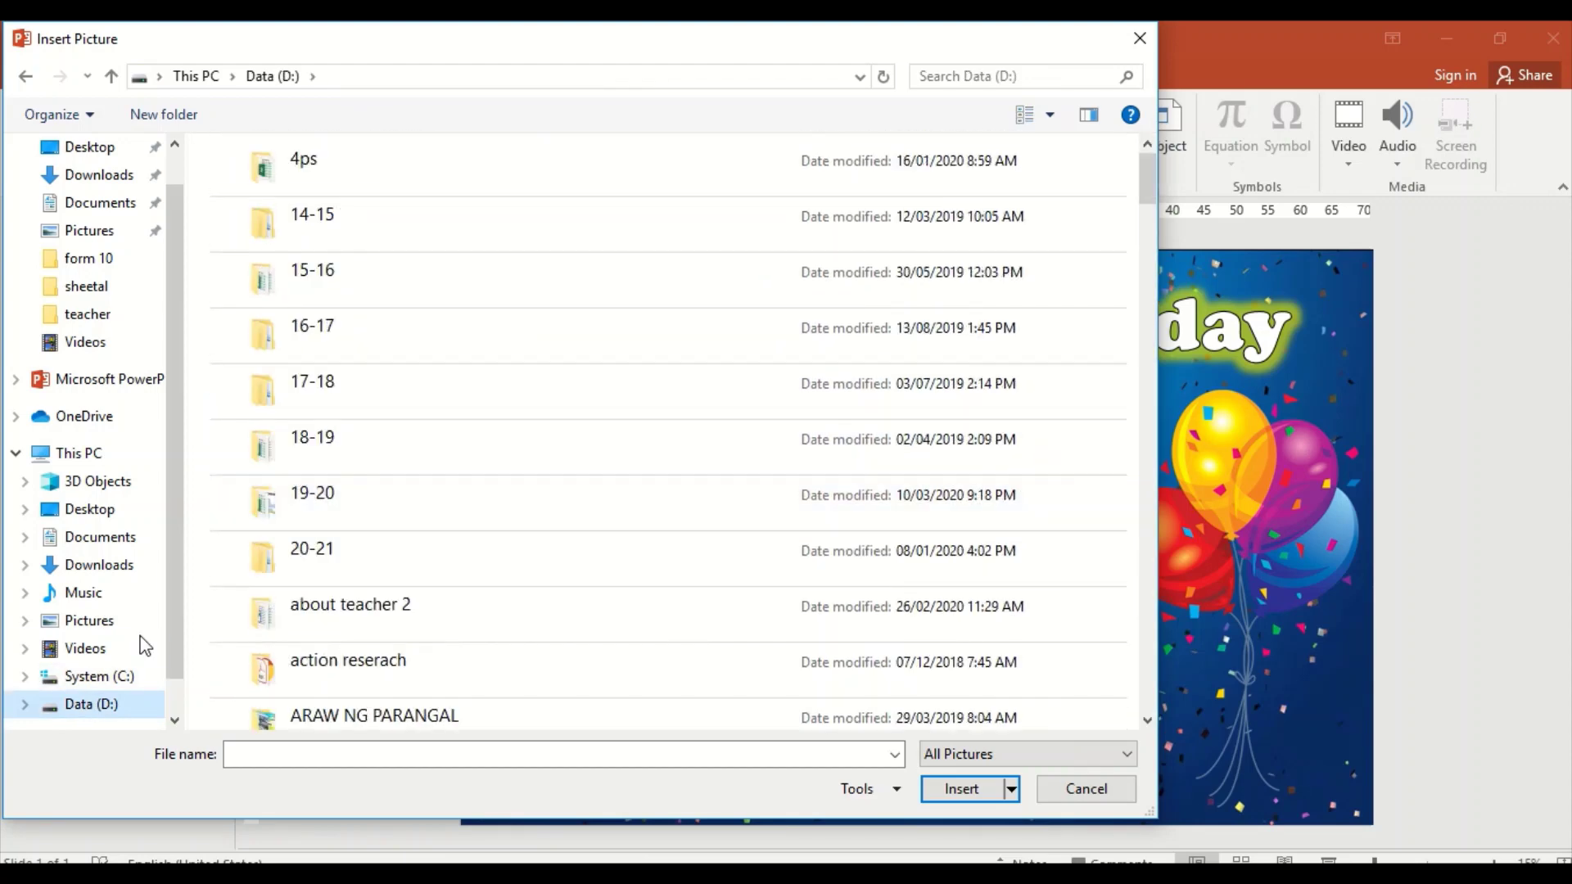
{"action": "left_click", "coordinate": [90, 622]}
{"action": "scroll", "coordinate": [743, 467], "scroll_direction": "down", "scroll_amount": 15}
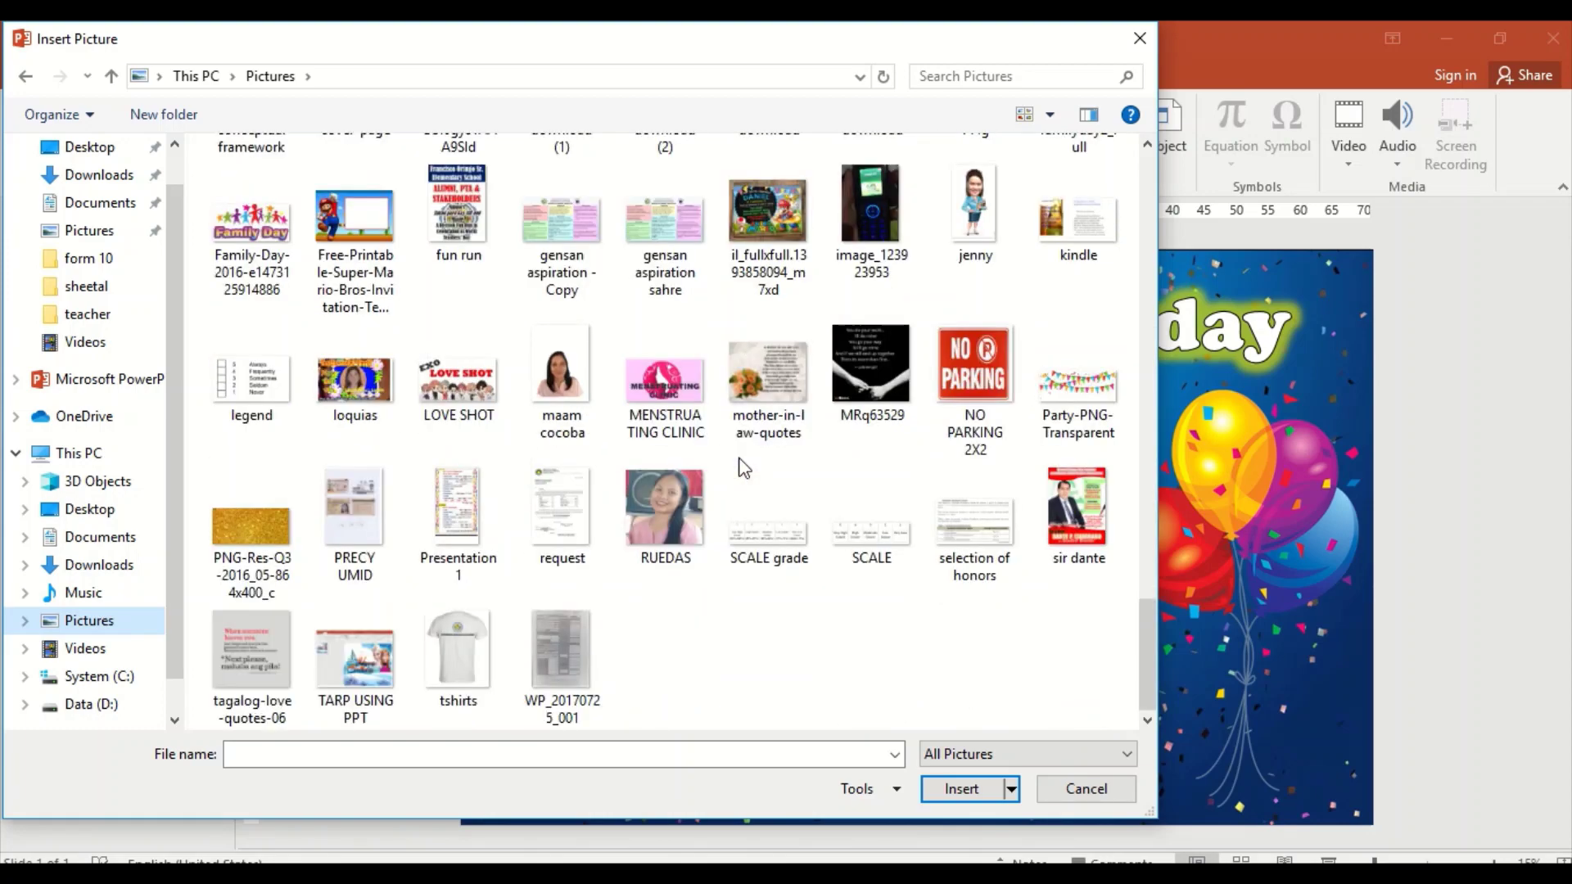
{"action": "scroll", "coordinate": [743, 466], "scroll_direction": "up", "scroll_amount": 10}
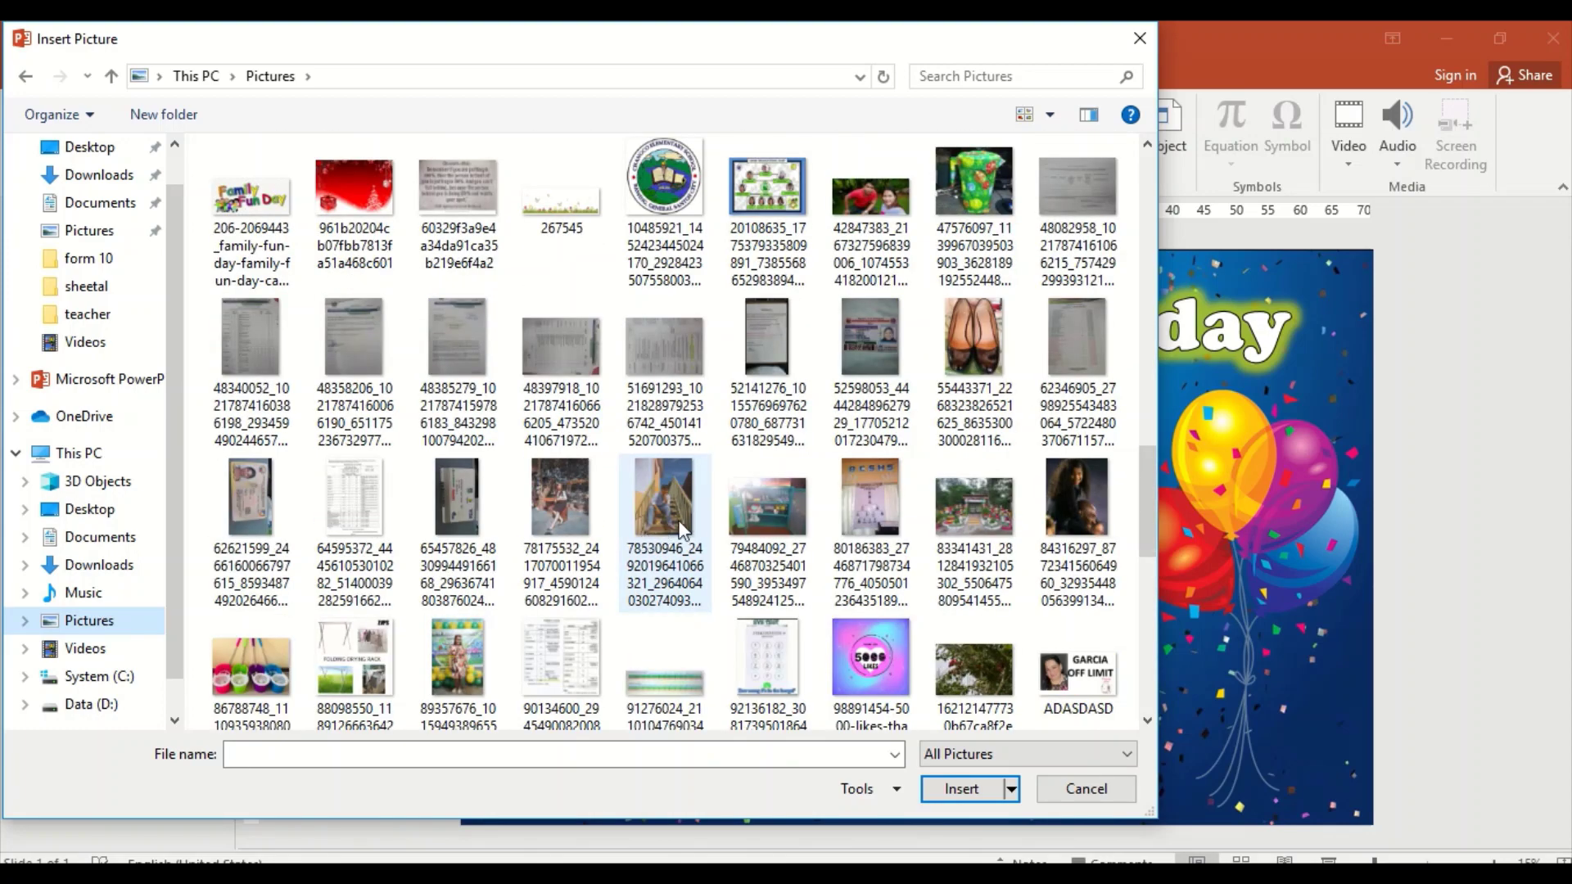
{"action": "scroll", "coordinate": [680, 528], "scroll_direction": "up", "scroll_amount": 10}
Cancel the picture browser and preview baby images in the babies png results.
{"action": "left_click", "coordinate": [1086, 787]}
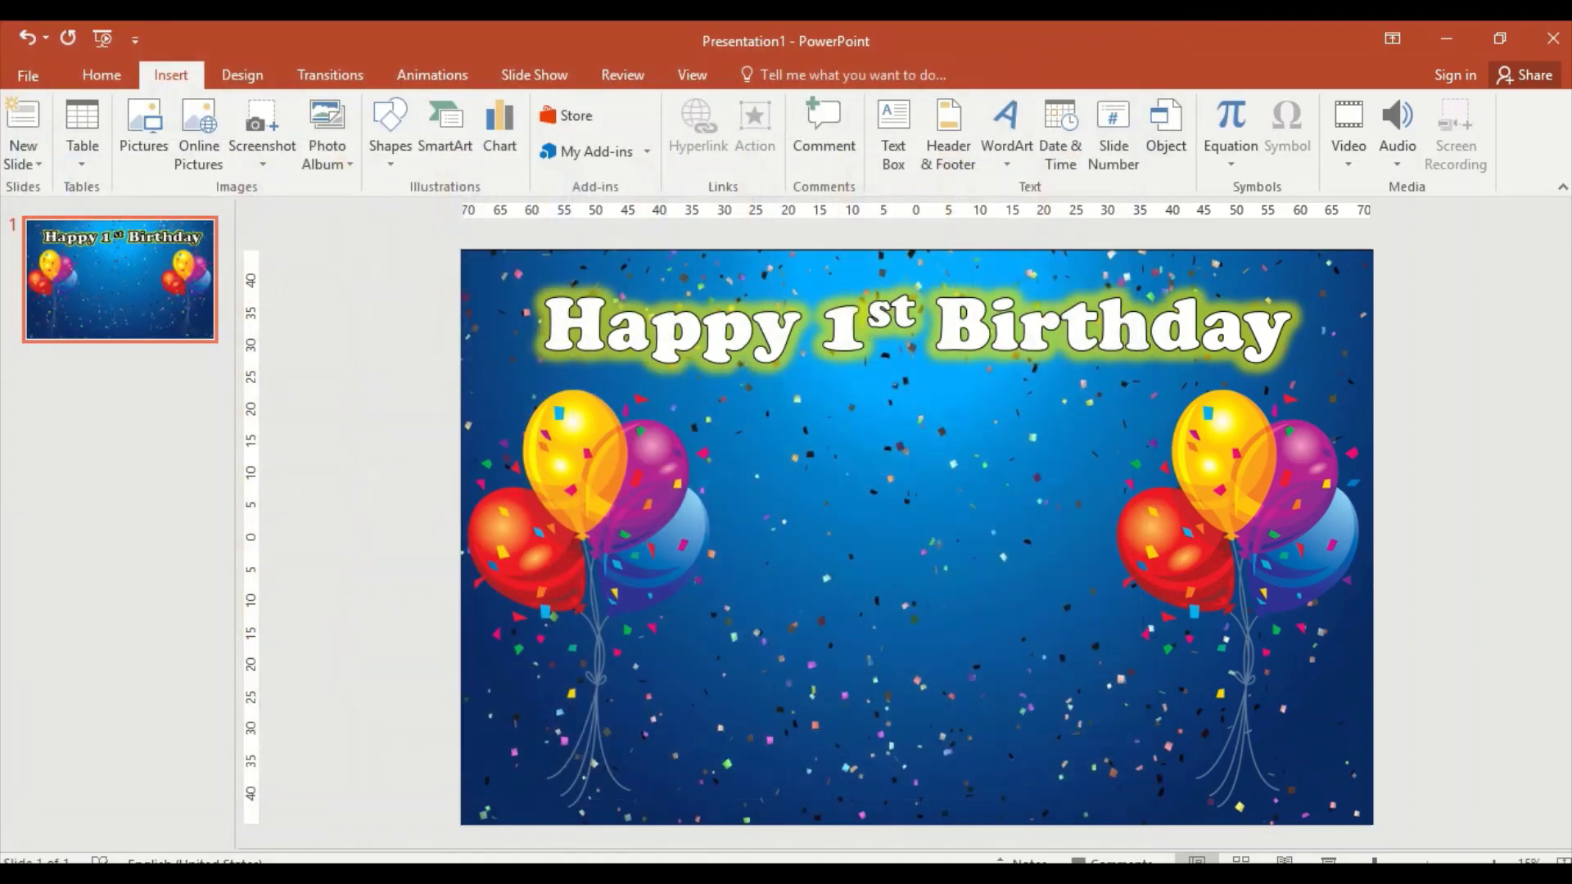
{"action": "key", "text": "alt+Tab"}
{"action": "left_click", "coordinate": [773, 569]}
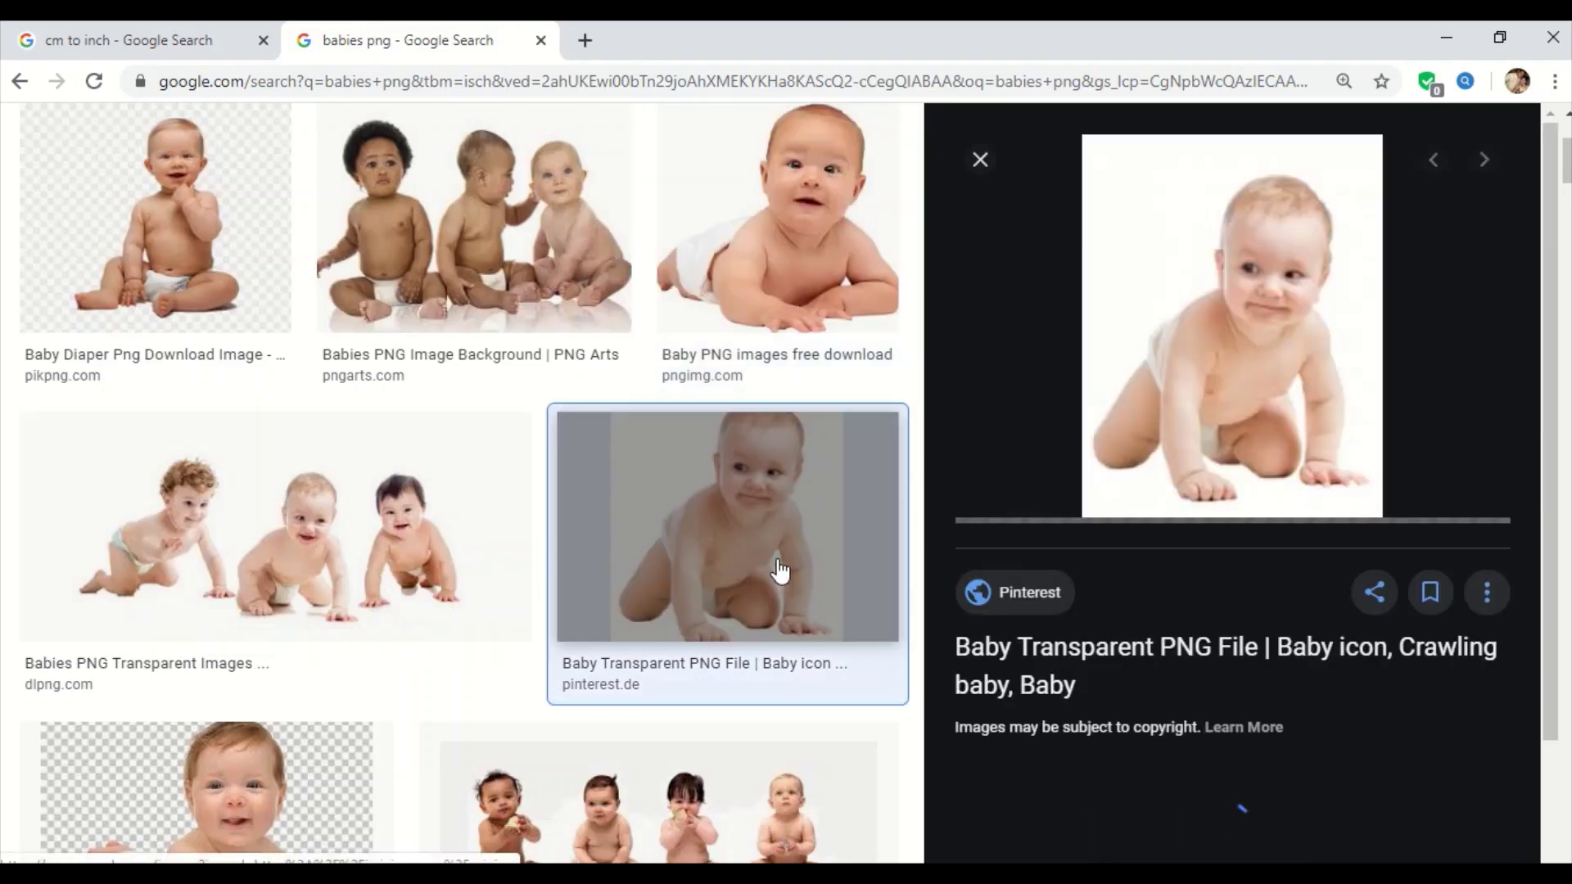
{"action": "left_click", "coordinate": [487, 221]}
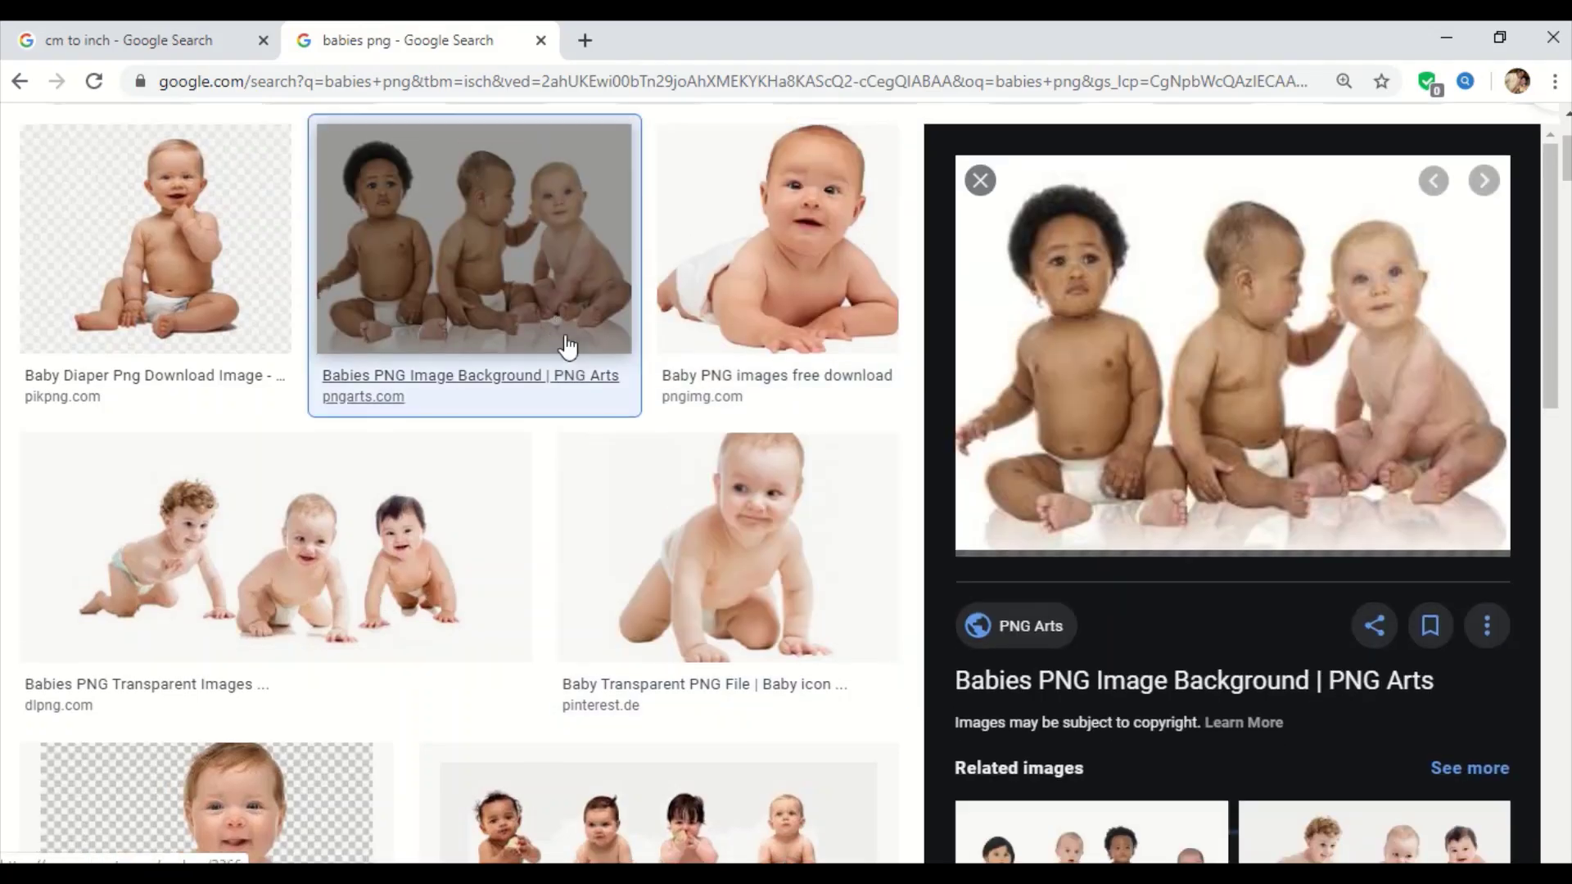
Search Google Images for 'baby 1 yr old'.
{"action": "scroll", "coordinate": [318, 153], "scroll_direction": "up", "scroll_amount": 3}
{"action": "scroll", "coordinate": [294, 157], "scroll_direction": "down", "scroll_amount": 3}
{"action": "scroll", "coordinate": [282, 180], "scroll_direction": "up", "scroll_amount": 2}
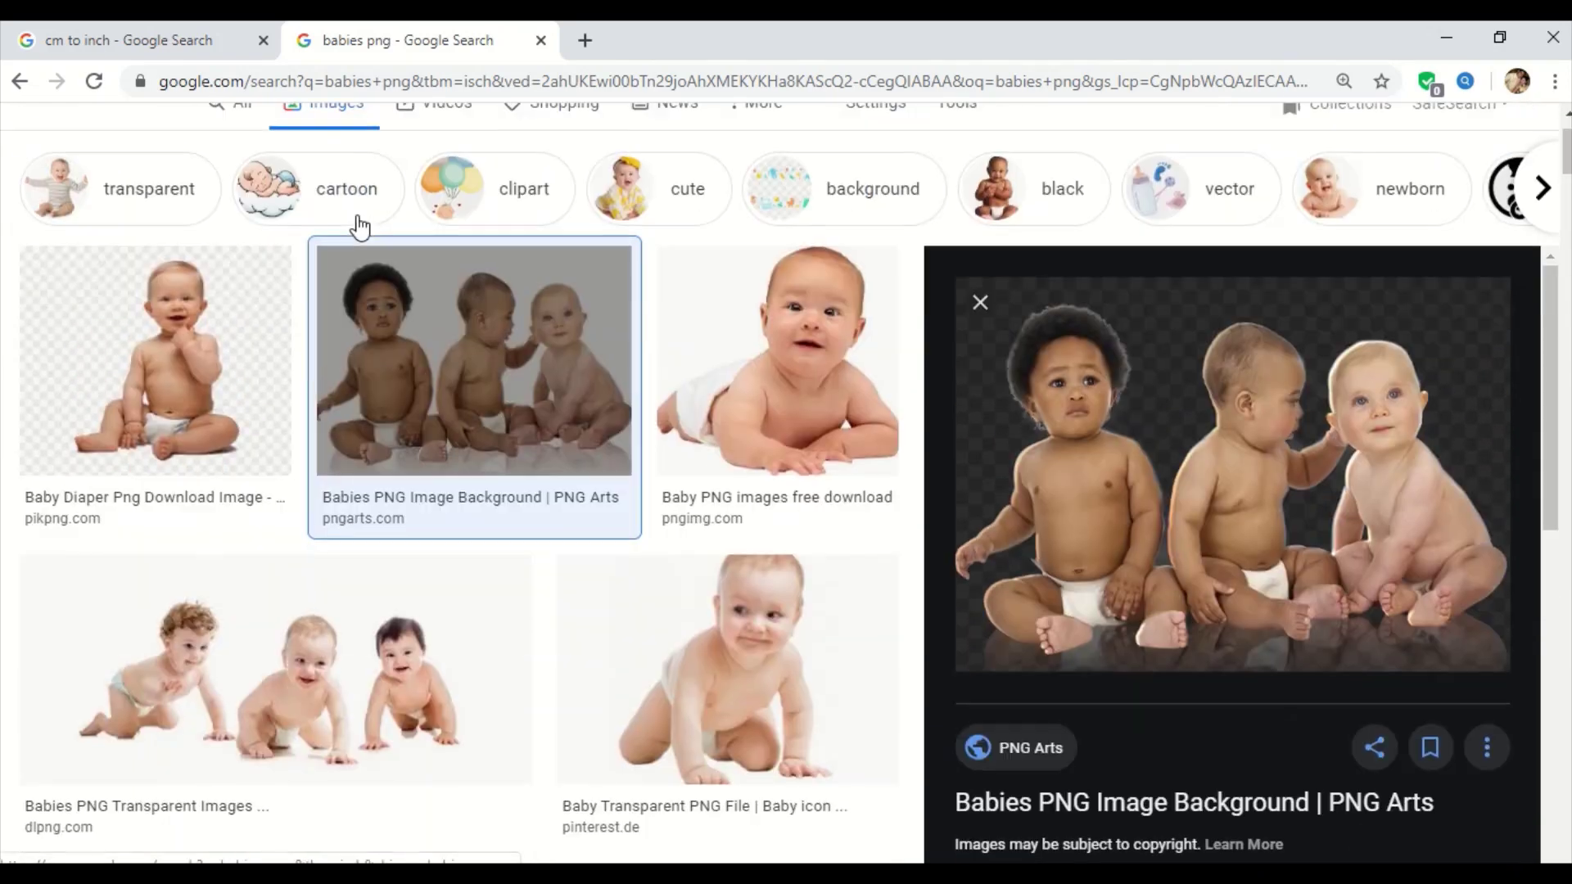
{"action": "scroll", "coordinate": [288, 240], "scroll_direction": "up", "scroll_amount": 2}
{"action": "left_click_drag", "start_coordinate": [270, 158], "coordinate": [205, 160]}
{"action": "type", "text": "bab"}
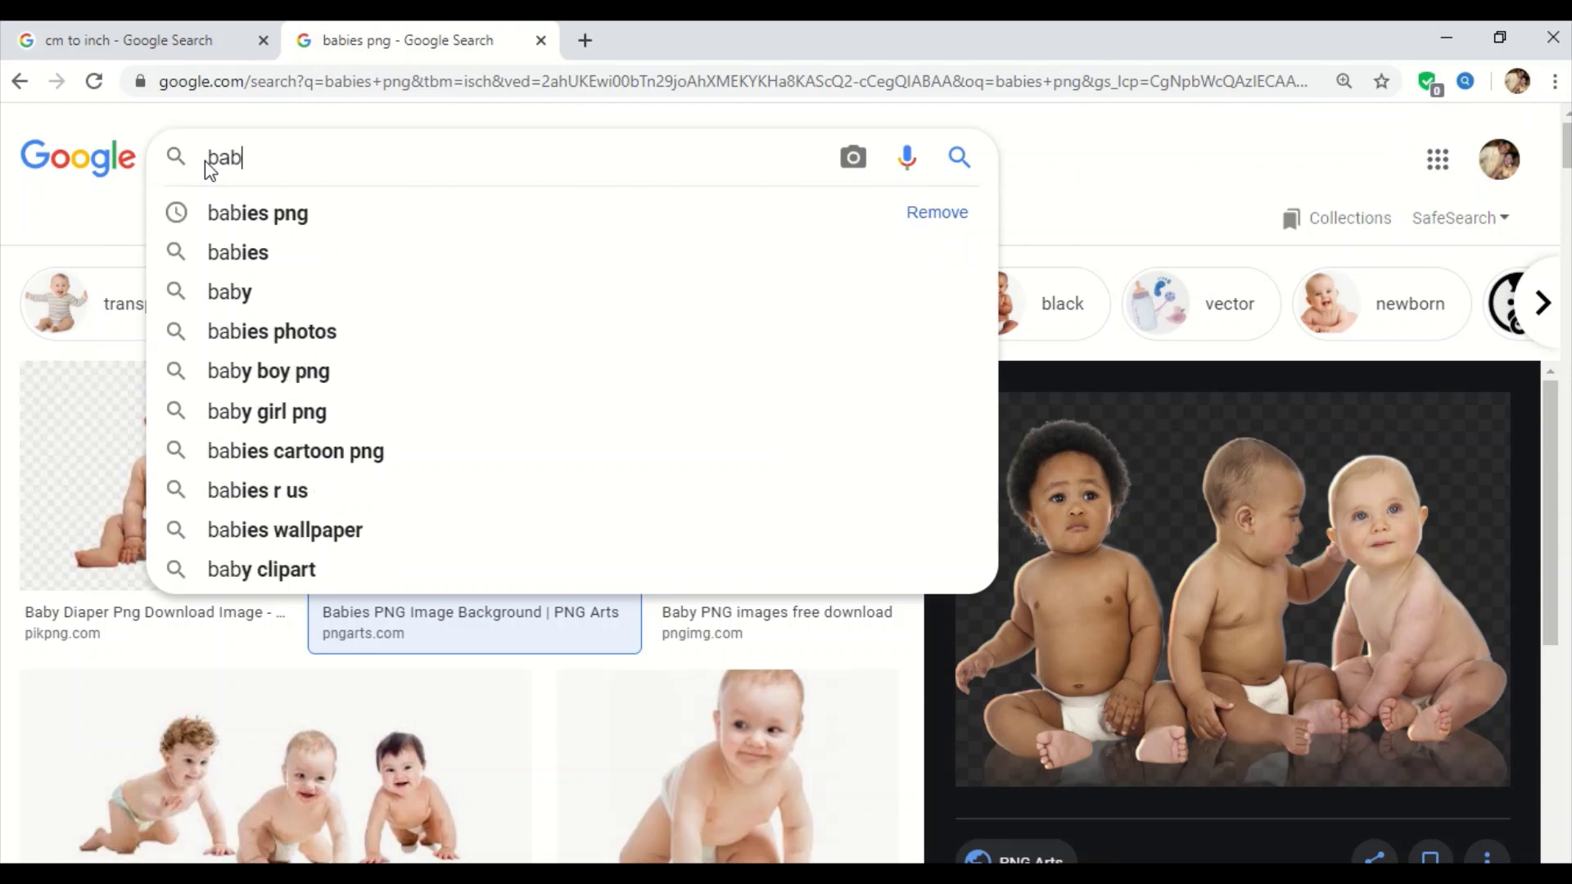
{"action": "type", "text": "y 1st"}
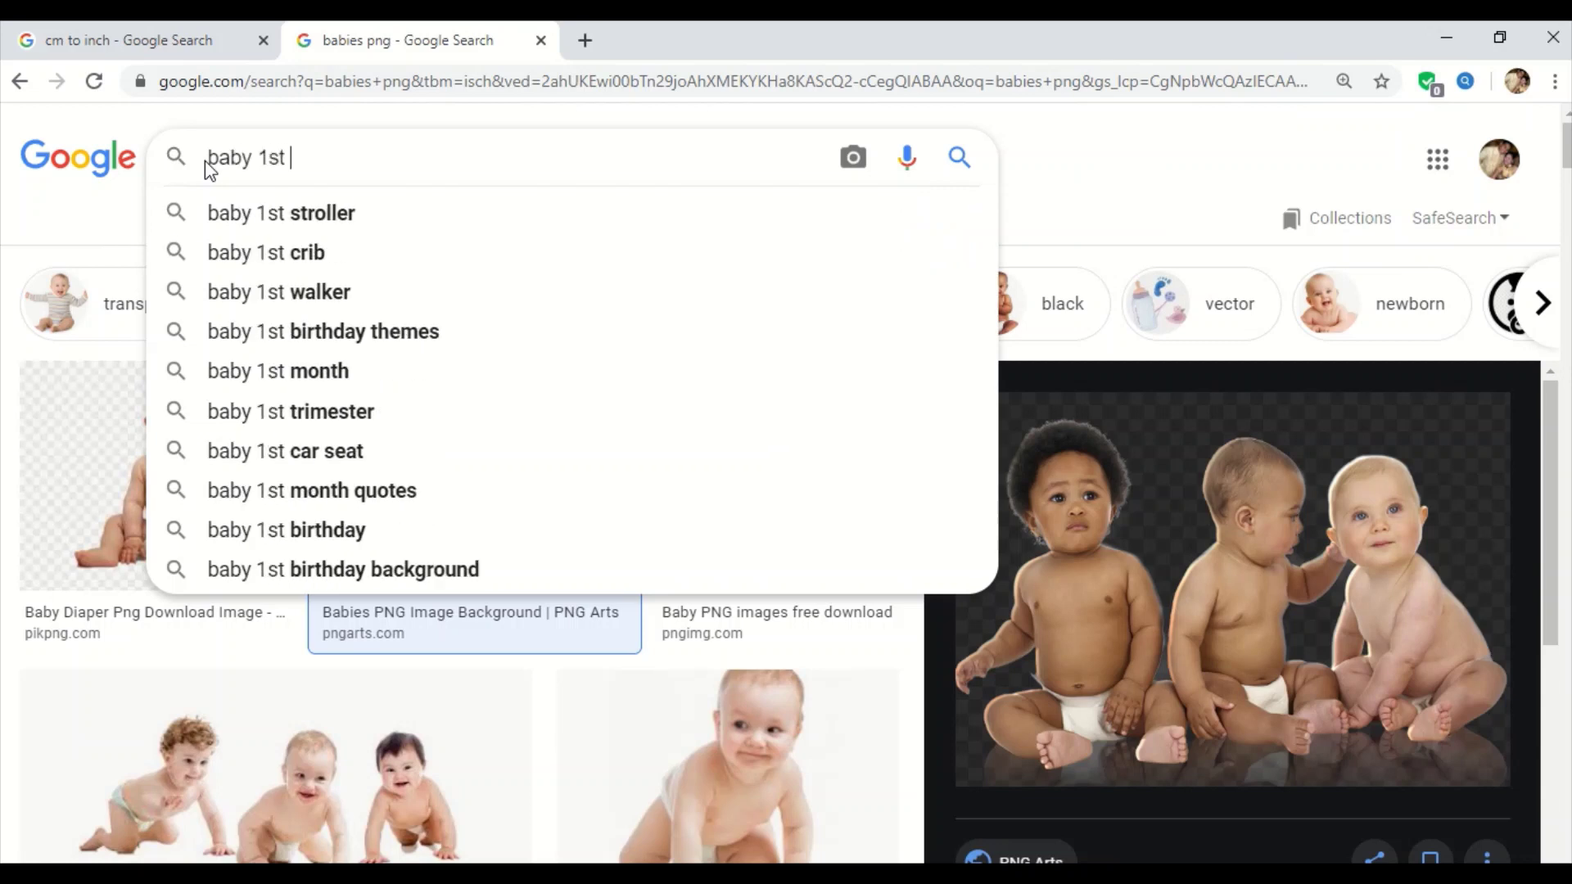
{"action": "key", "text": "BackSpace"}
{"action": "key", "text": "BackSpace"}
{"action": "key", "text": "BackSpace"}
{"action": "type", "text": "yr "}
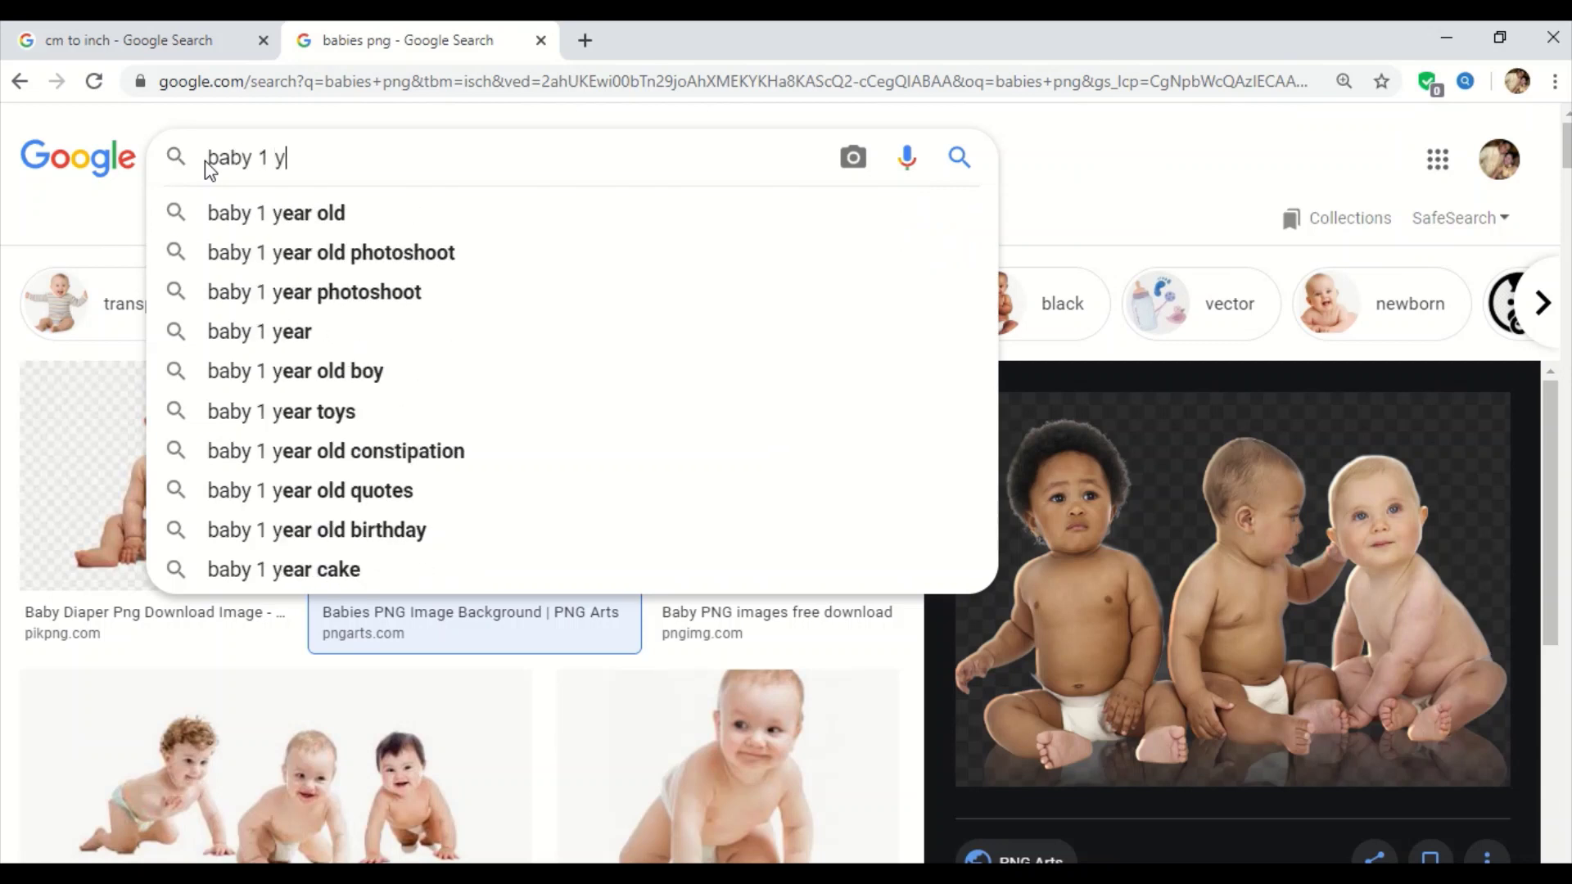
{"action": "type", "text": "old"}
{"action": "key", "text": "Return"}
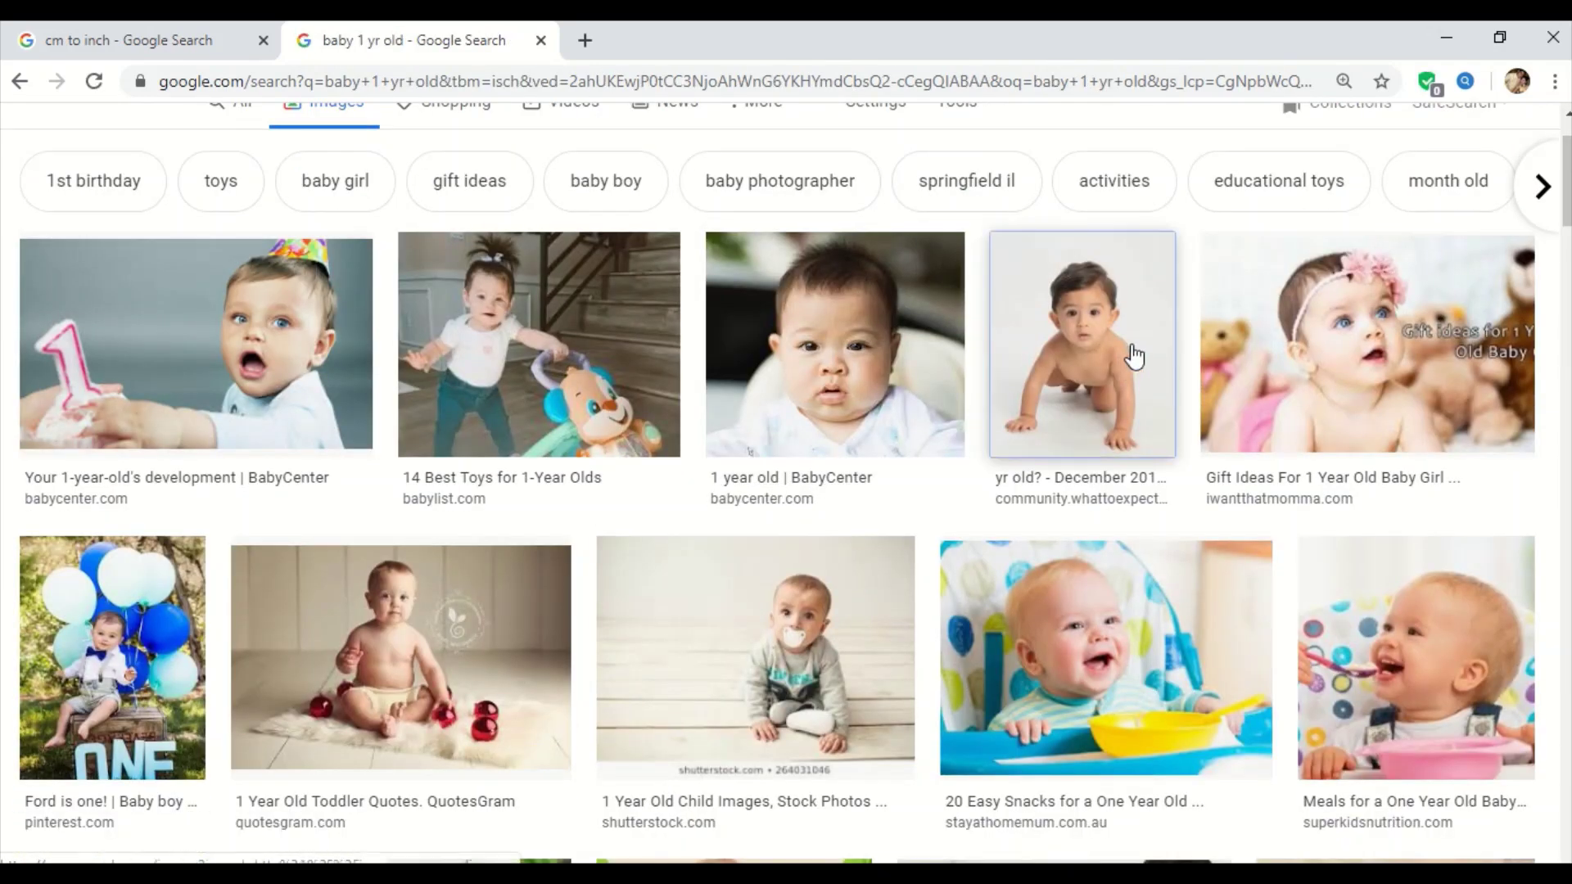
Copy the crawling toddler photo and return to PowerPoint.
{"action": "left_click", "coordinate": [1131, 356]}
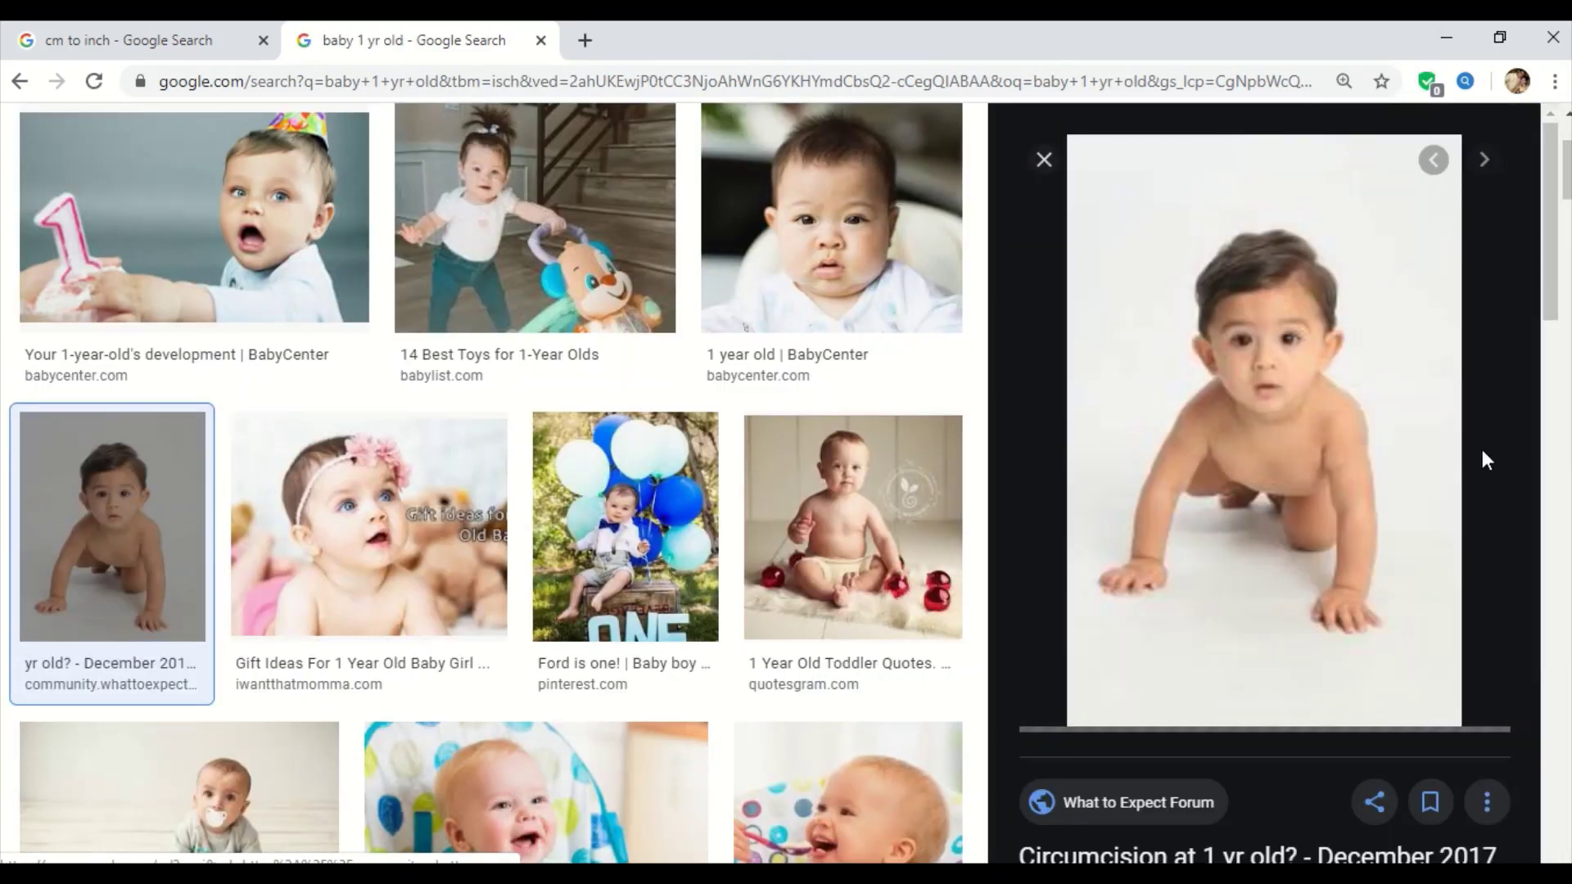
{"action": "right_click", "coordinate": [1167, 337]}
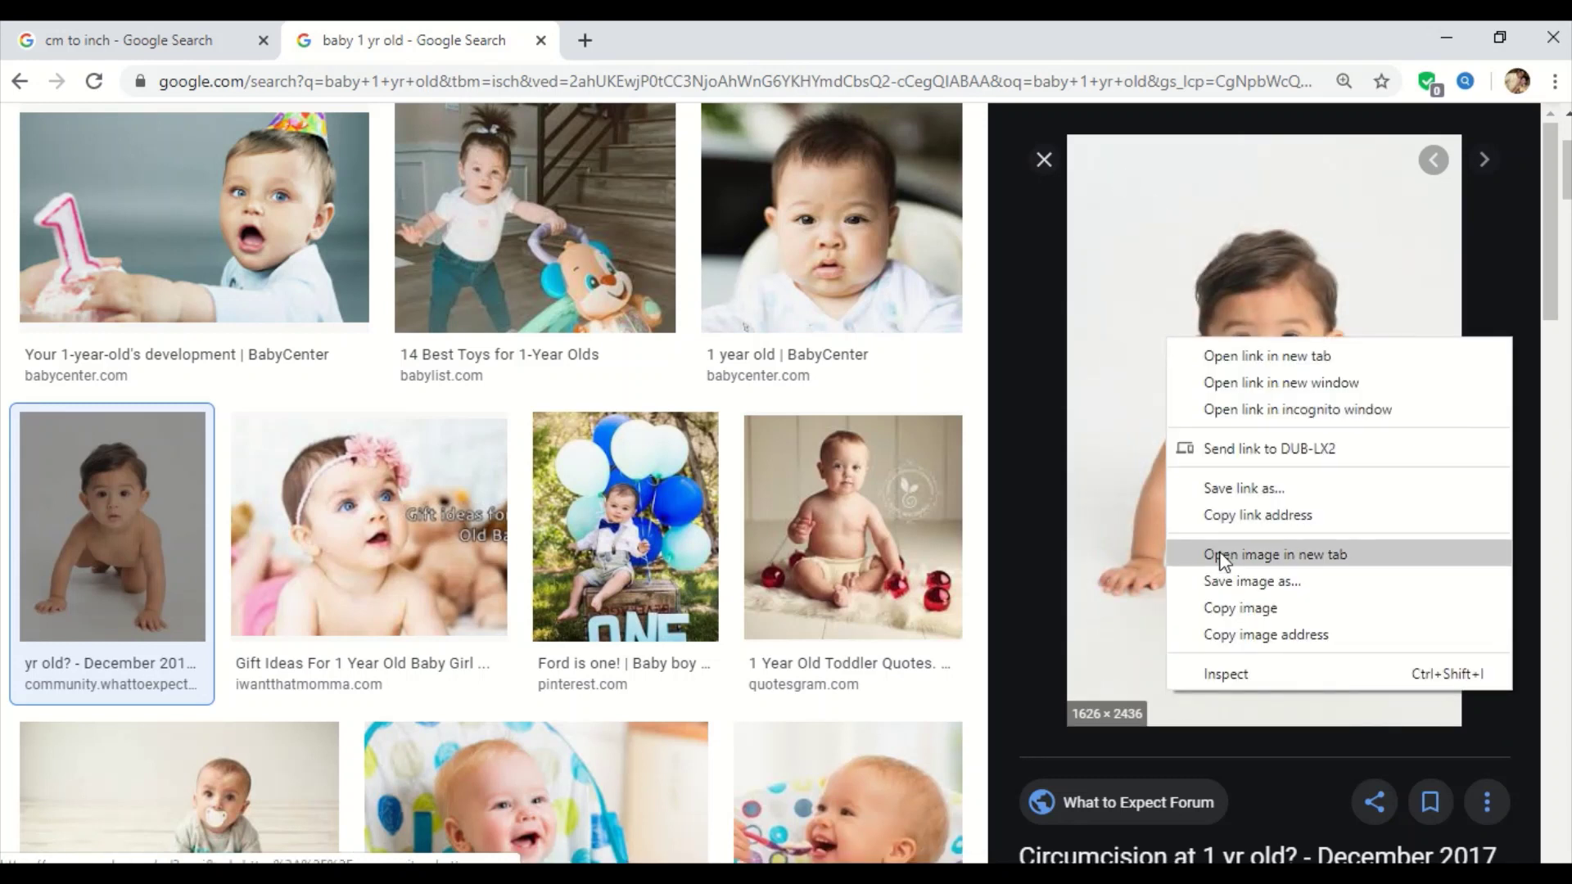
{"action": "left_click", "coordinate": [1244, 608]}
{"action": "key", "text": "alt+Tab"}
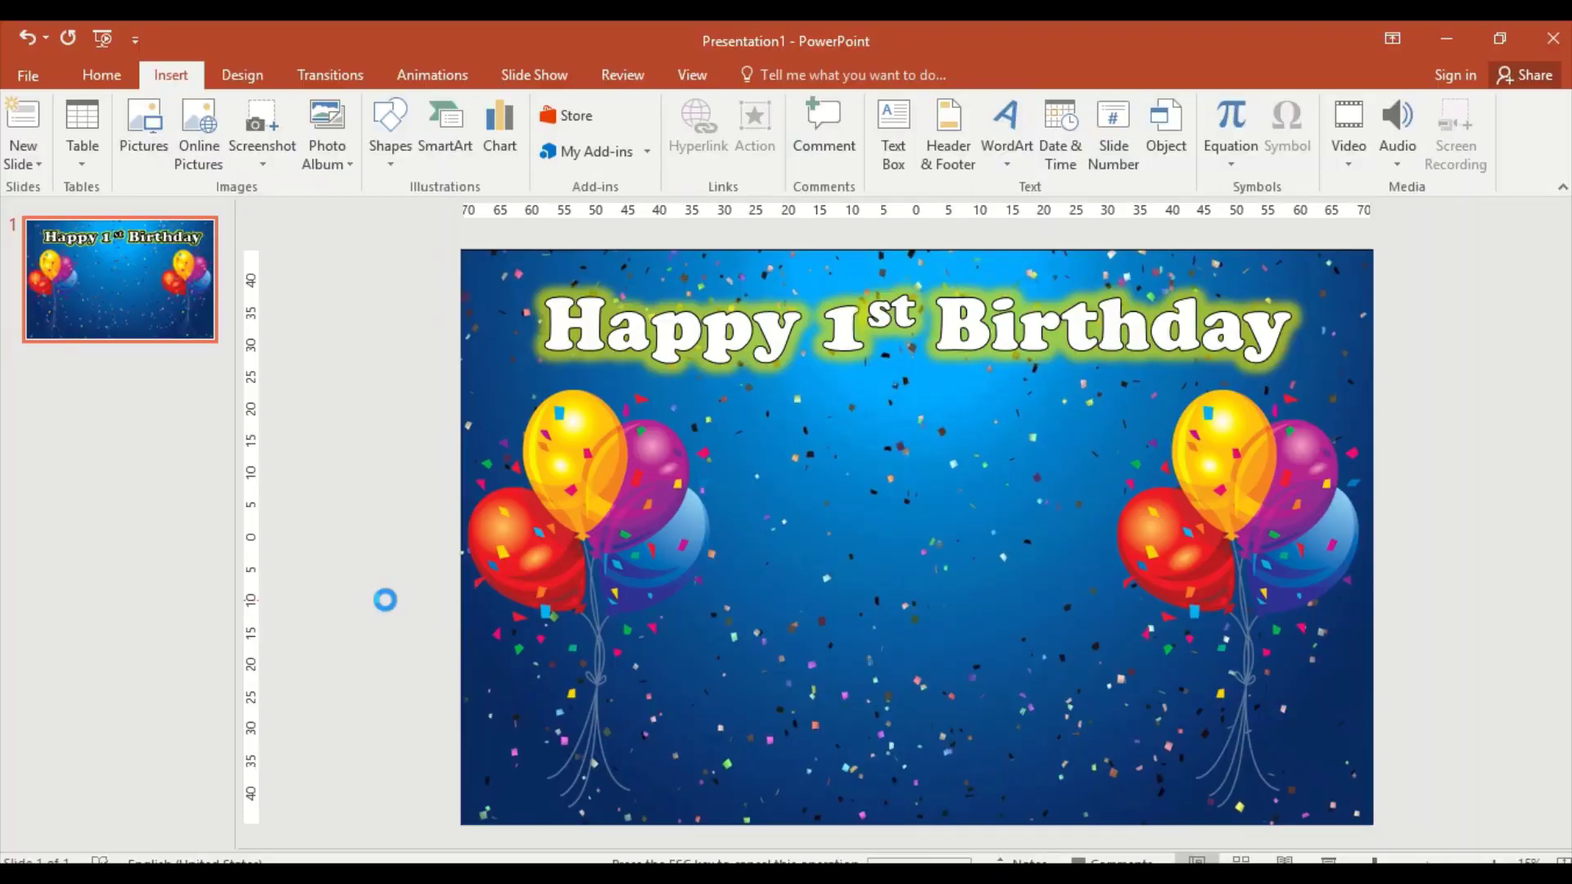
Move the baby photo and give it an oval soft-edged picture style.
{"action": "scroll", "coordinate": [499, 547], "scroll_direction": "down", "scroll_amount": 1}
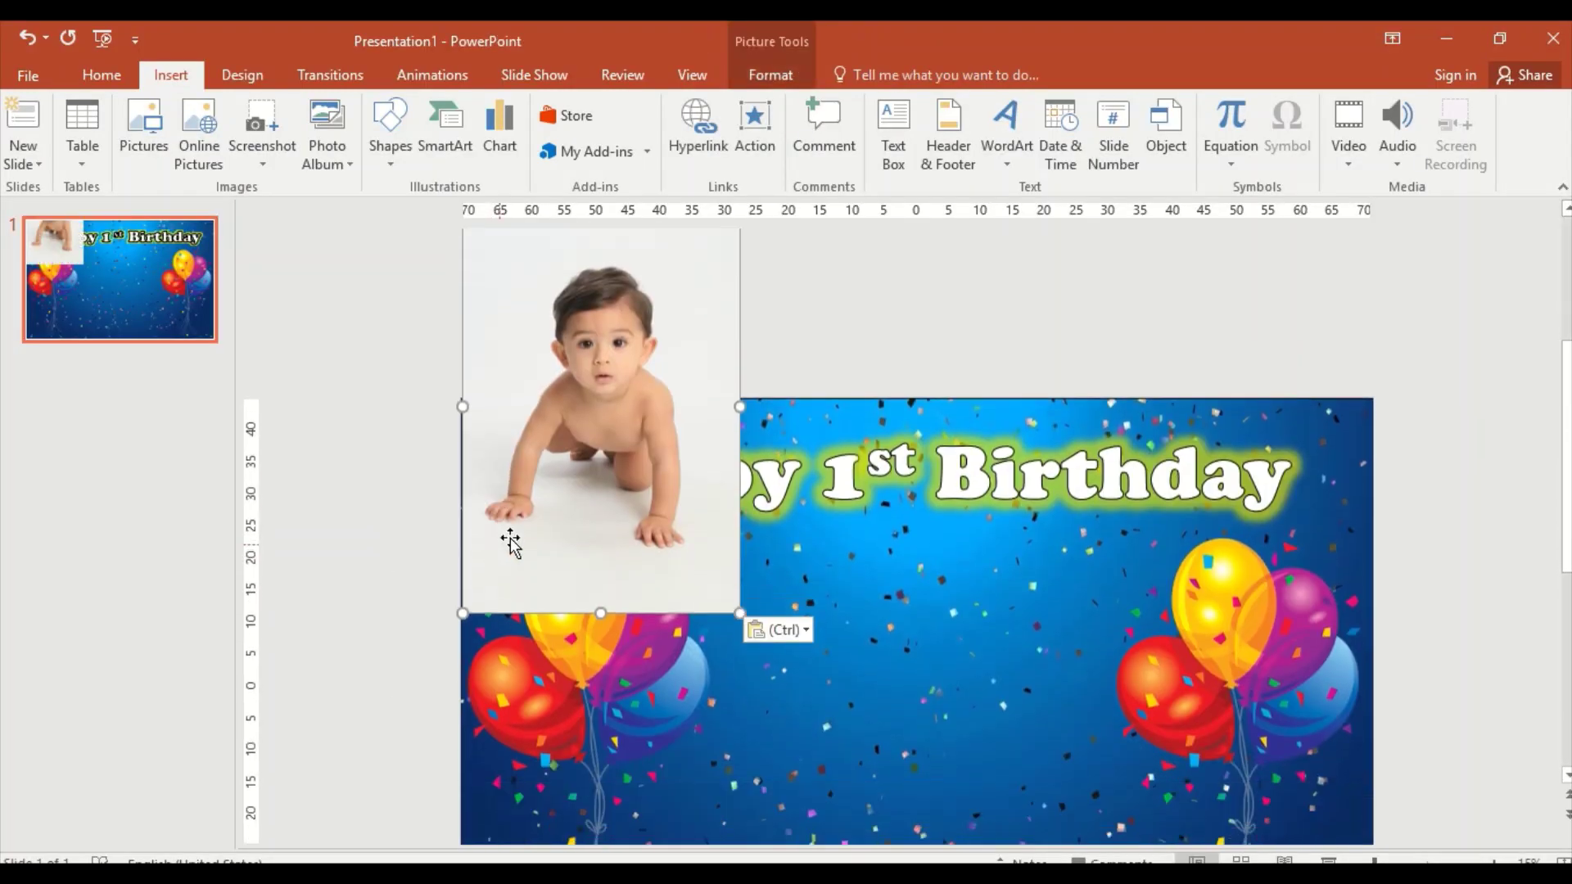
{"action": "left_click_drag", "start_coordinate": [585, 336], "coordinate": [901, 572]}
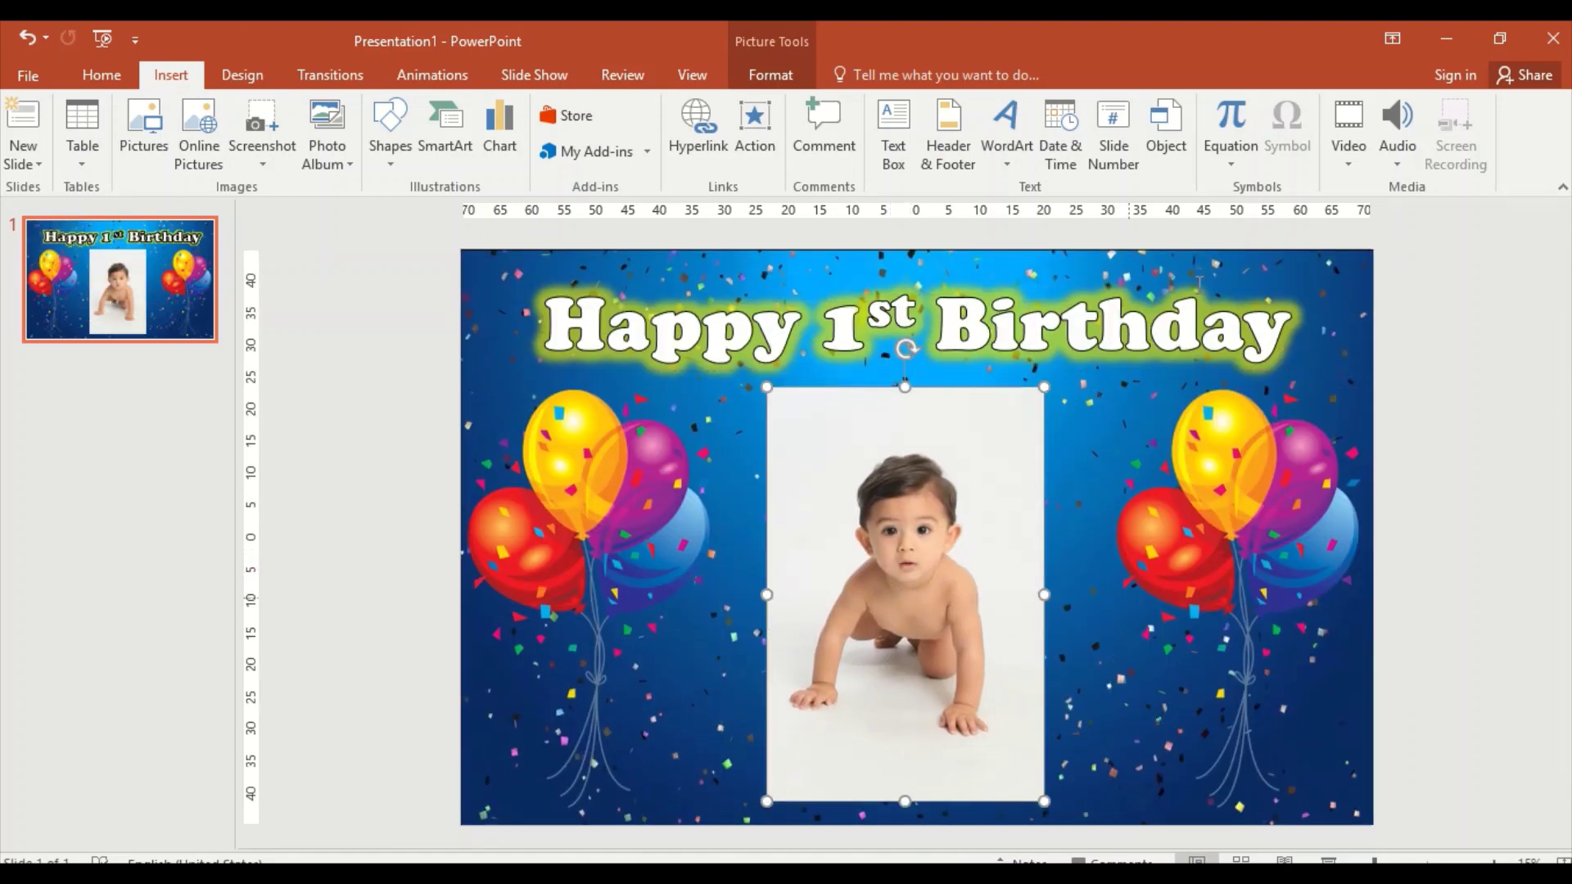
{"action": "left_click", "coordinate": [781, 37]}
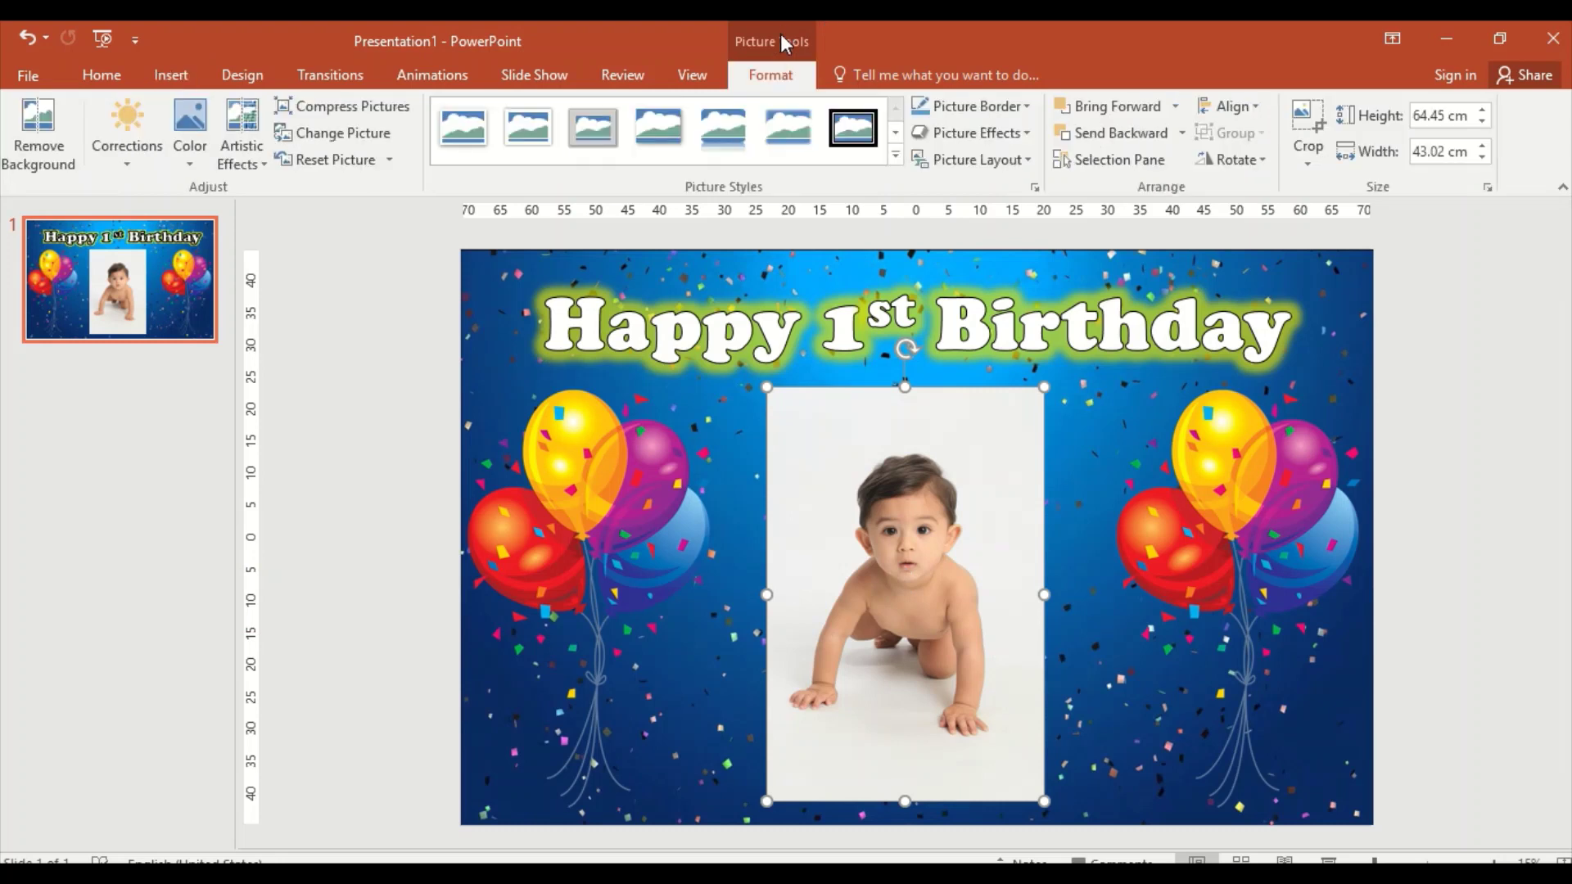
{"action": "left_click", "coordinate": [893, 154]}
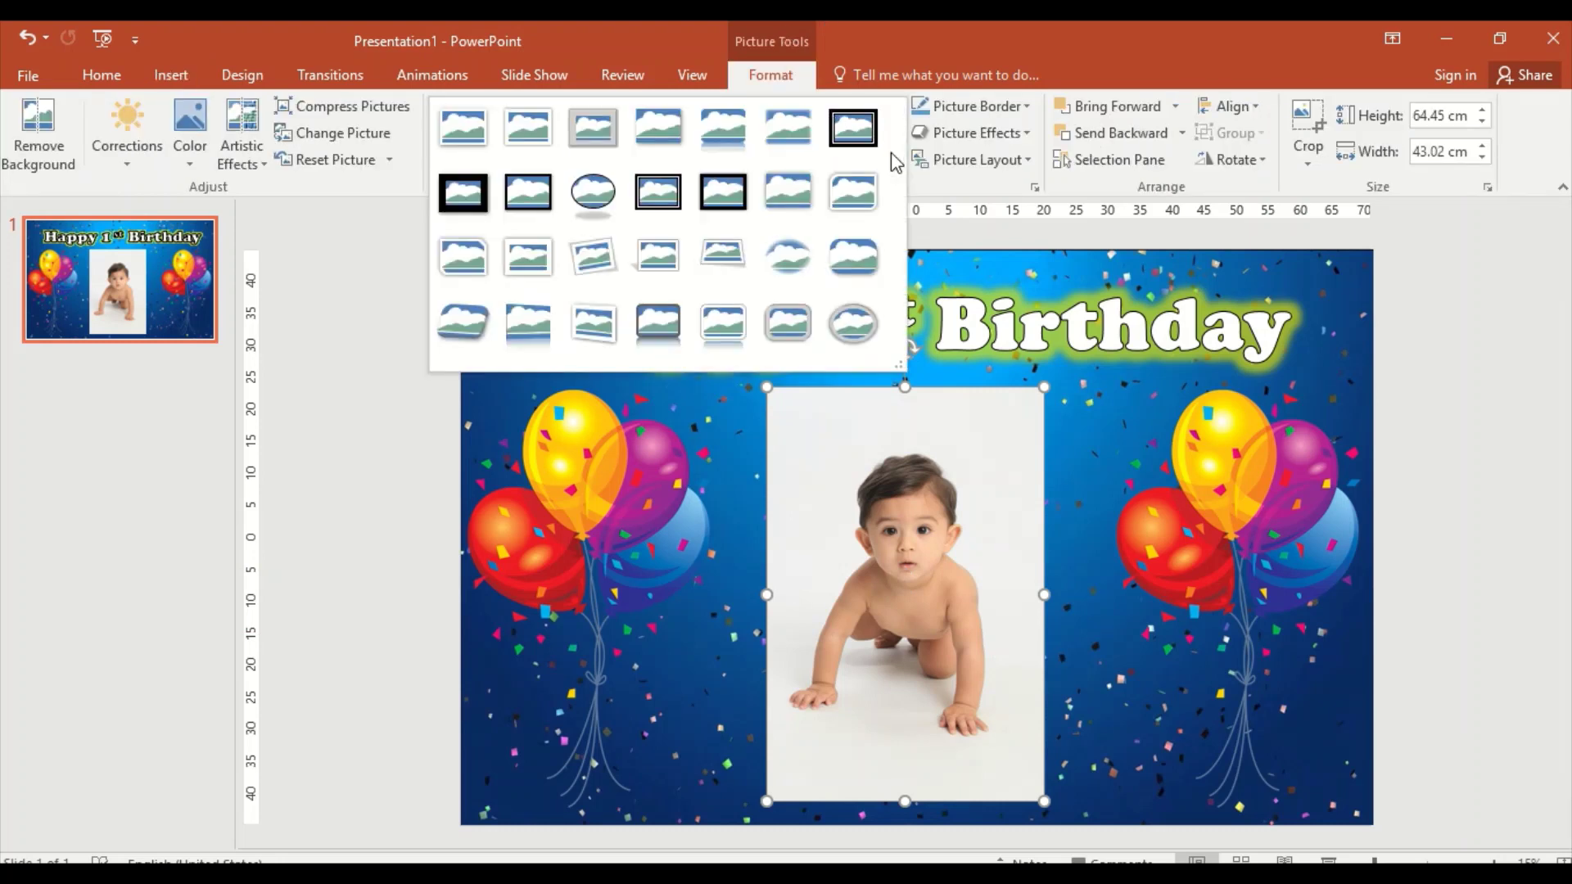
{"action": "left_click", "coordinate": [801, 258]}
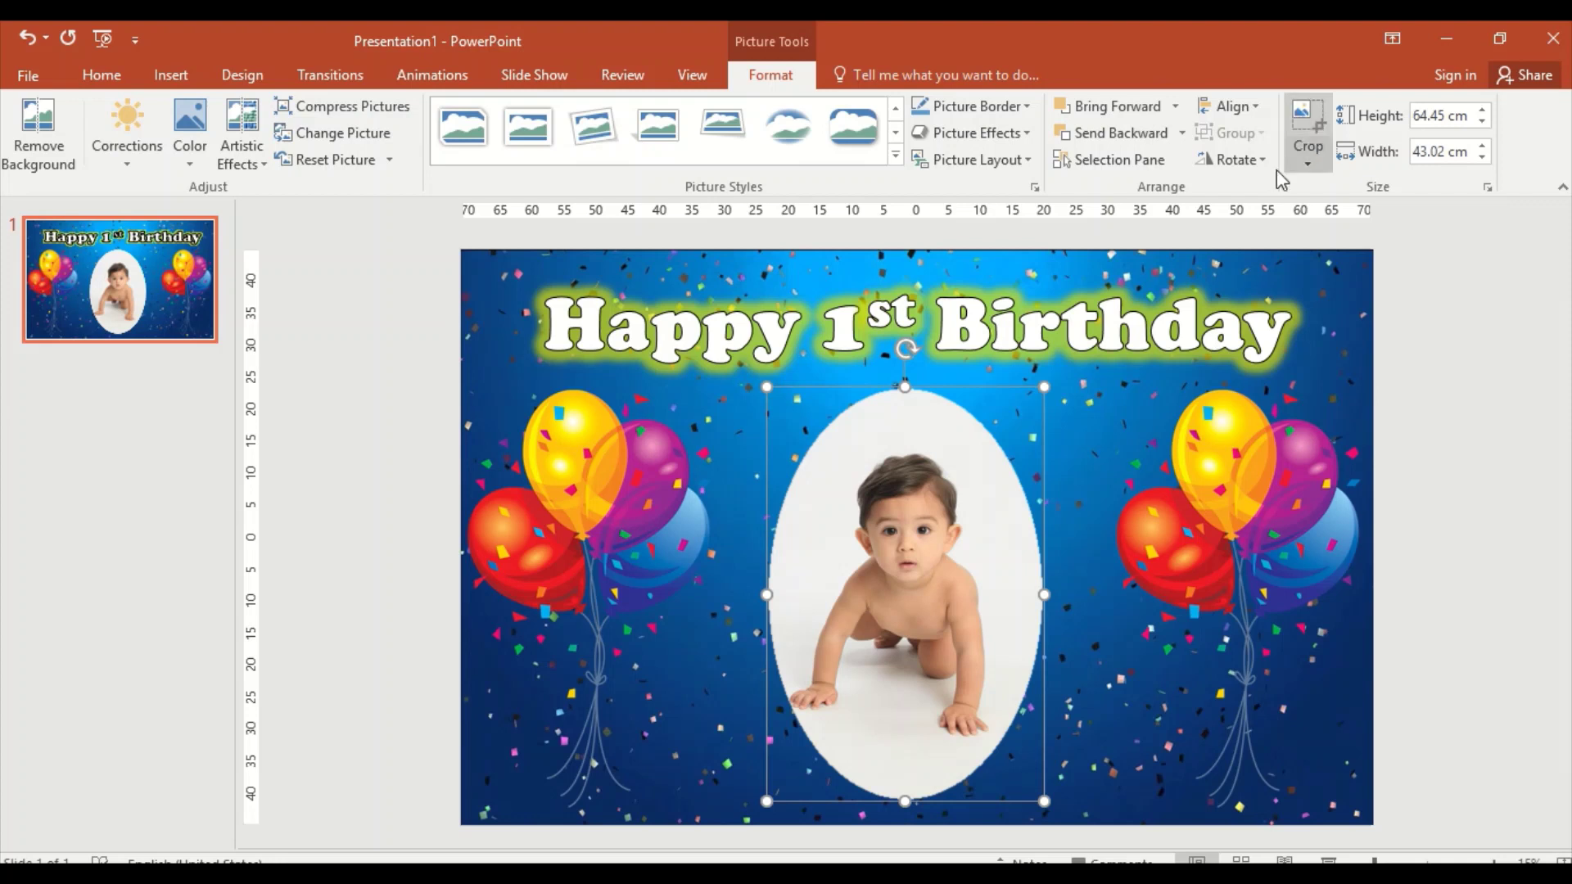
Crop the oval photo and enlarge it to 61.71 × 43.72 cm.
{"action": "left_click", "coordinate": [1307, 135]}
{"action": "left_click_drag", "start_coordinate": [1029, 789], "coordinate": [997, 693]}
{"action": "left_click_drag", "start_coordinate": [767, 399], "coordinate": [816, 435]}
{"action": "left_click", "coordinate": [1307, 131]}
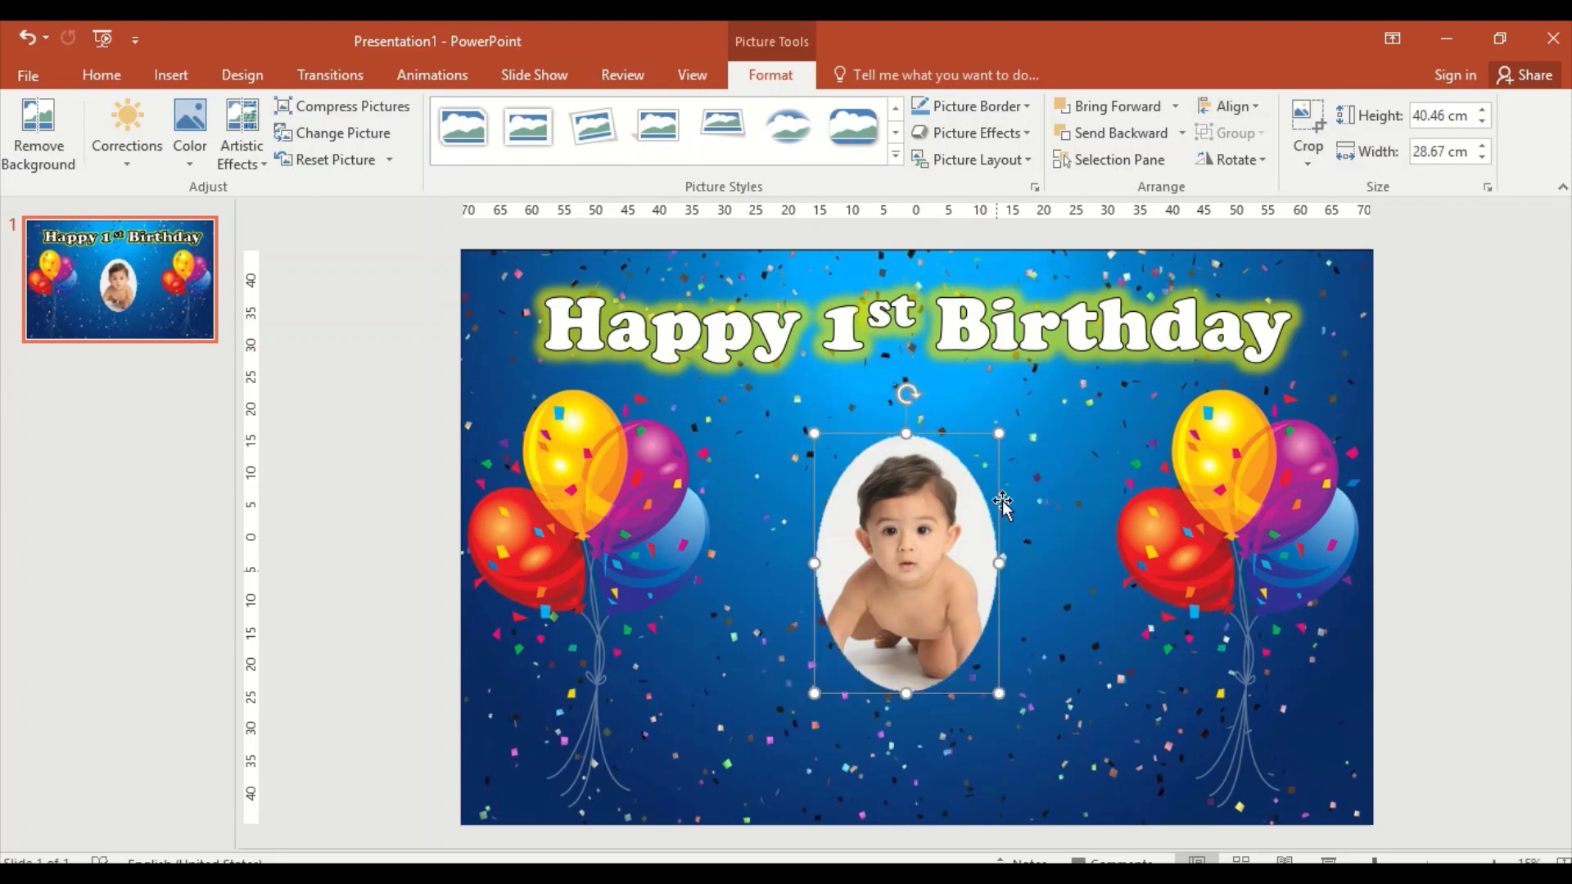
{"action": "left_click_drag", "start_coordinate": [996, 435], "coordinate": [1092, 390]}
{"action": "left_click_drag", "start_coordinate": [941, 524], "coordinate": [888, 594]}
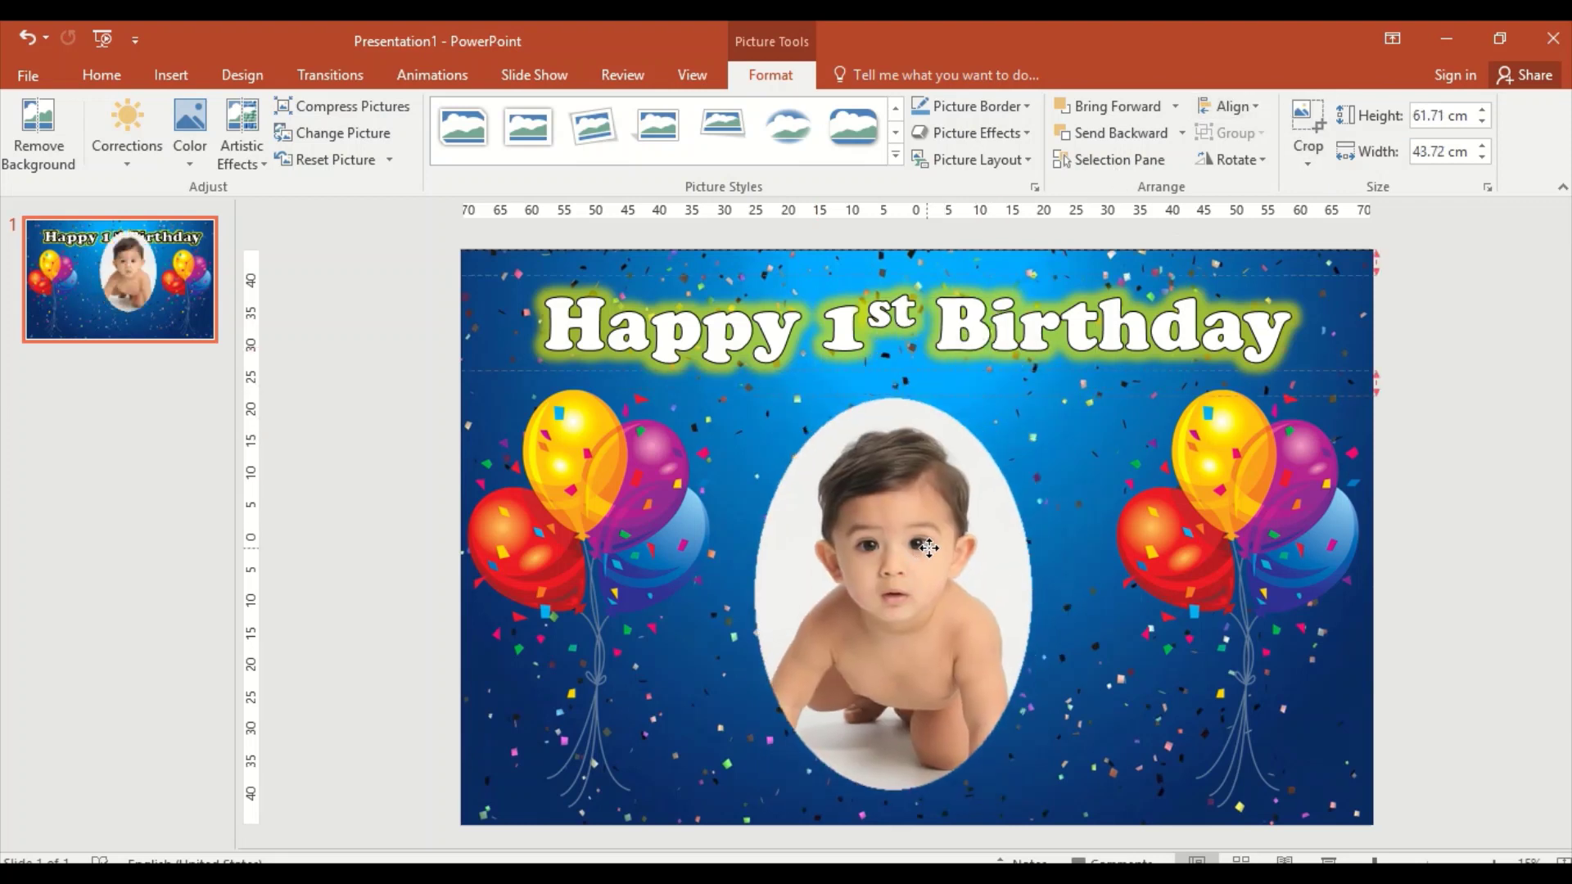
Undo the enlargement, crop and oval style, restoring the plain rectangular photo.
{"action": "left_click", "coordinate": [24, 41]}
{"action": "left_click", "coordinate": [24, 41]}
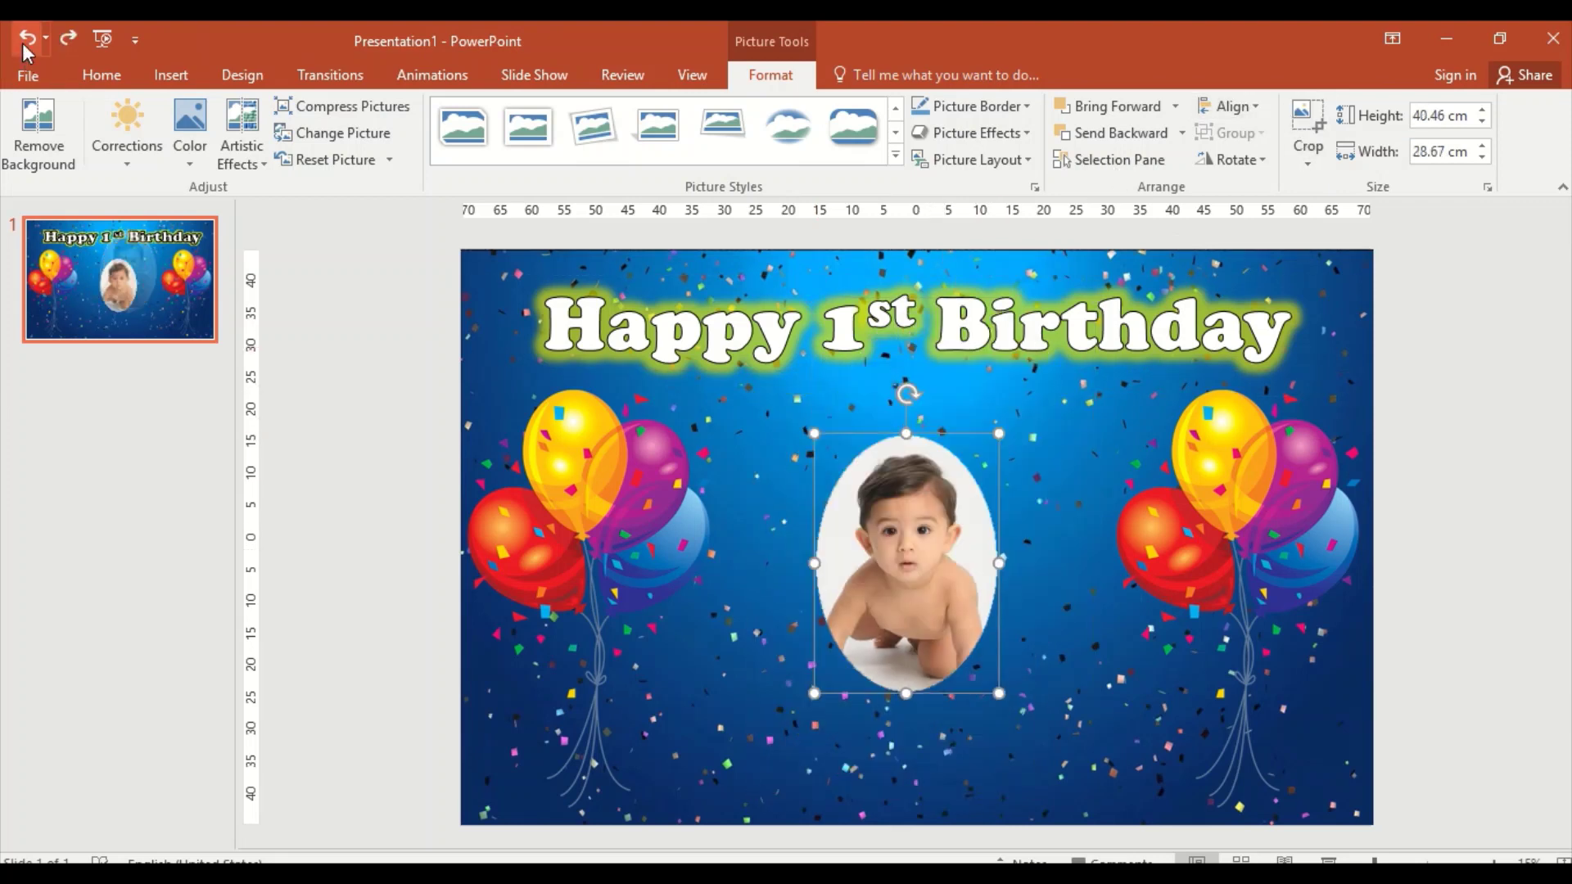
{"action": "left_click", "coordinate": [25, 41]}
{"action": "left_click", "coordinate": [23, 43]}
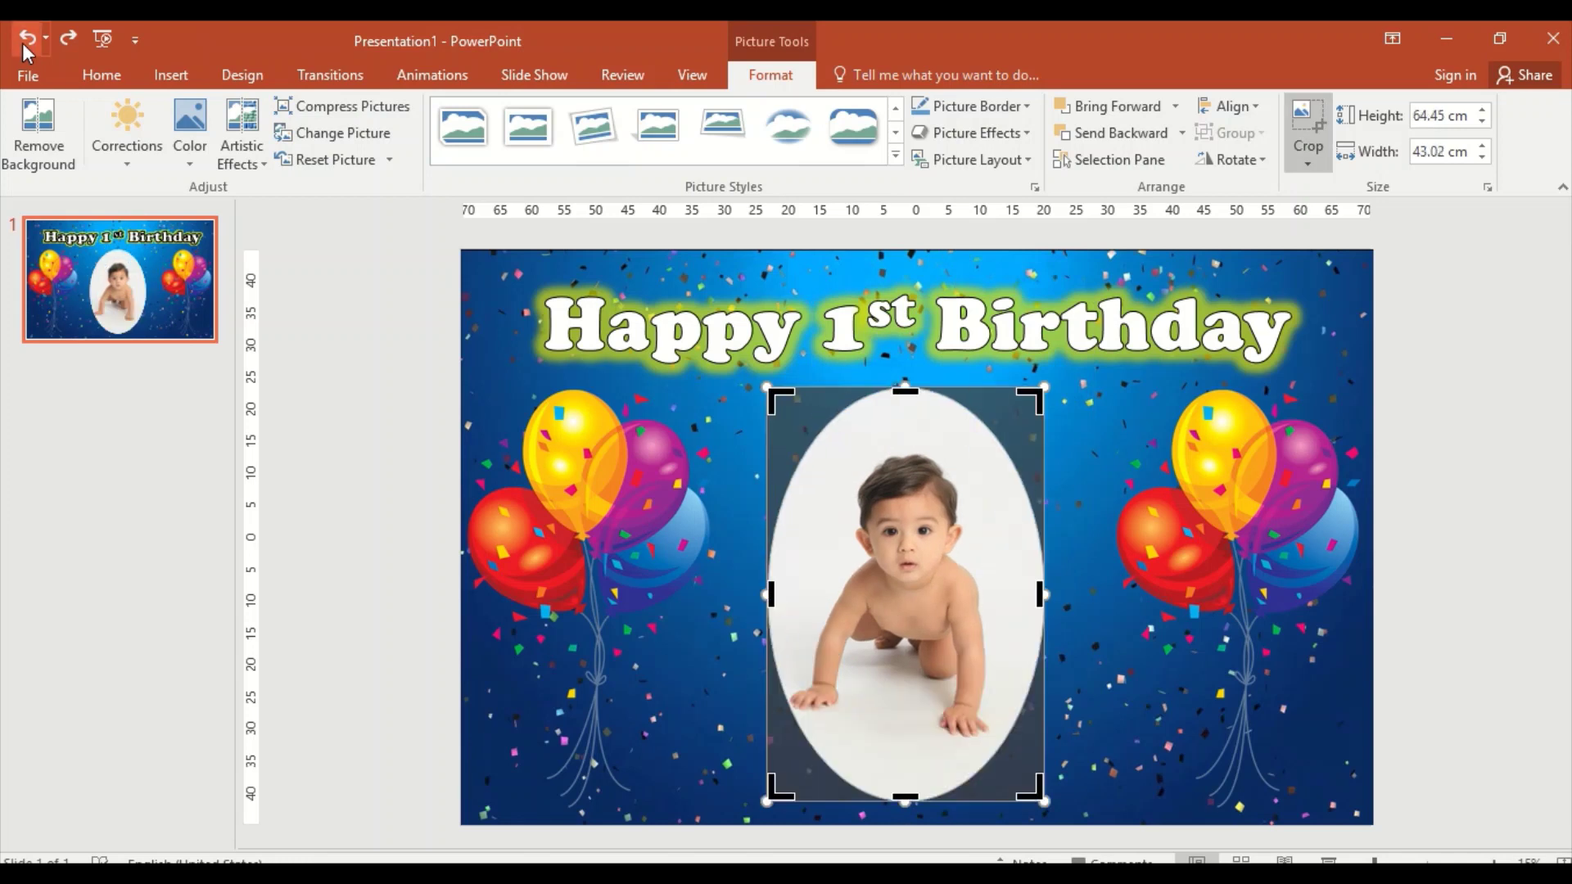
{"action": "left_click", "coordinate": [22, 42]}
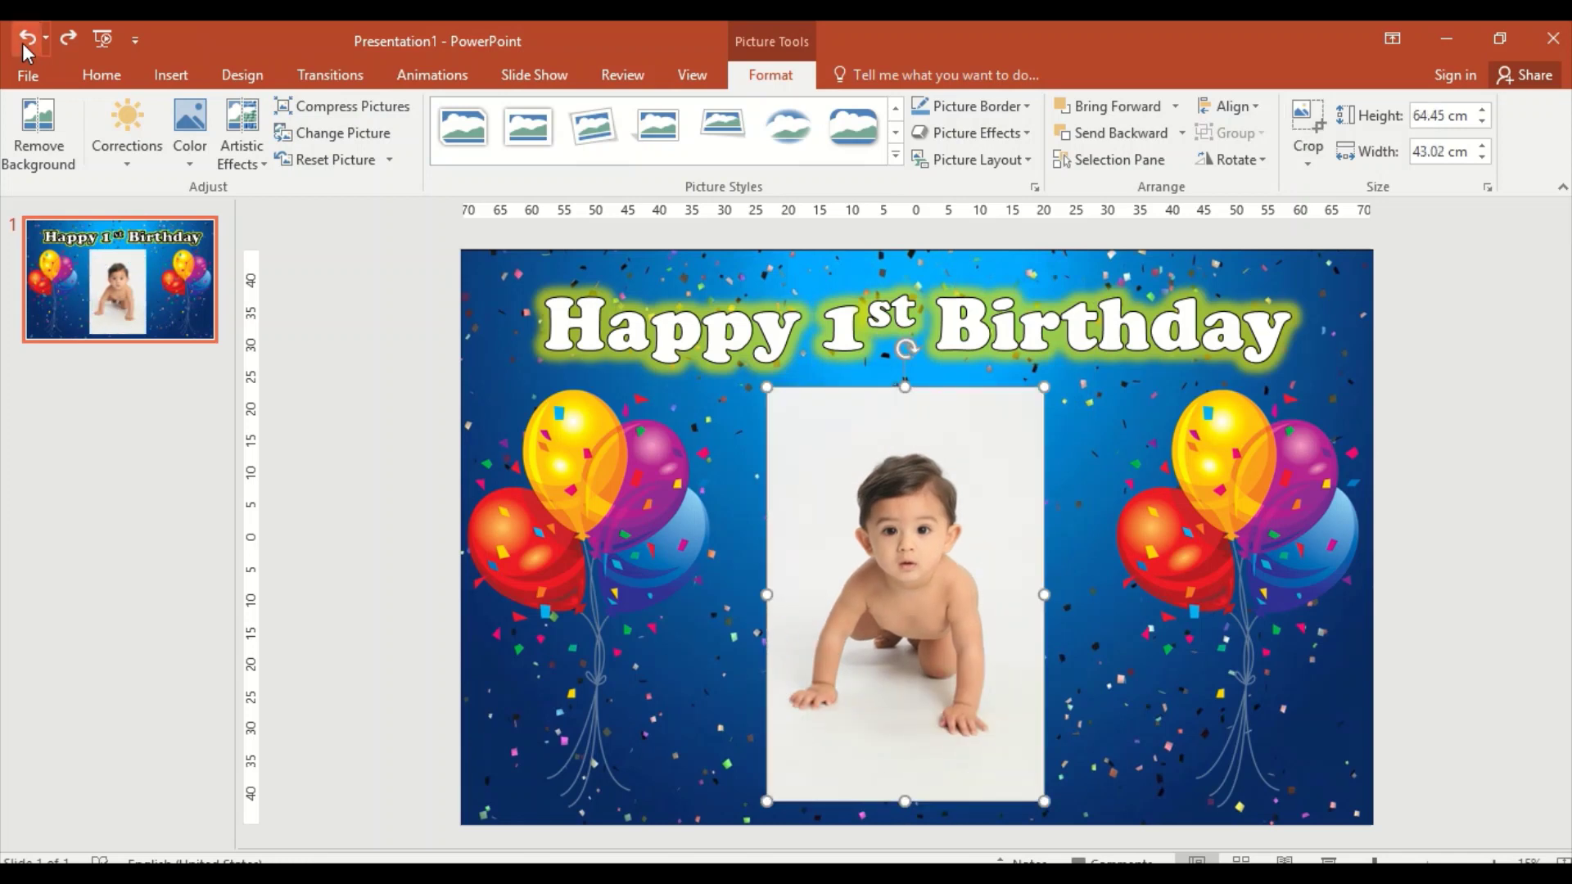
Start background removal and mark the white patches around the baby for removal.
{"action": "left_click", "coordinate": [51, 145]}
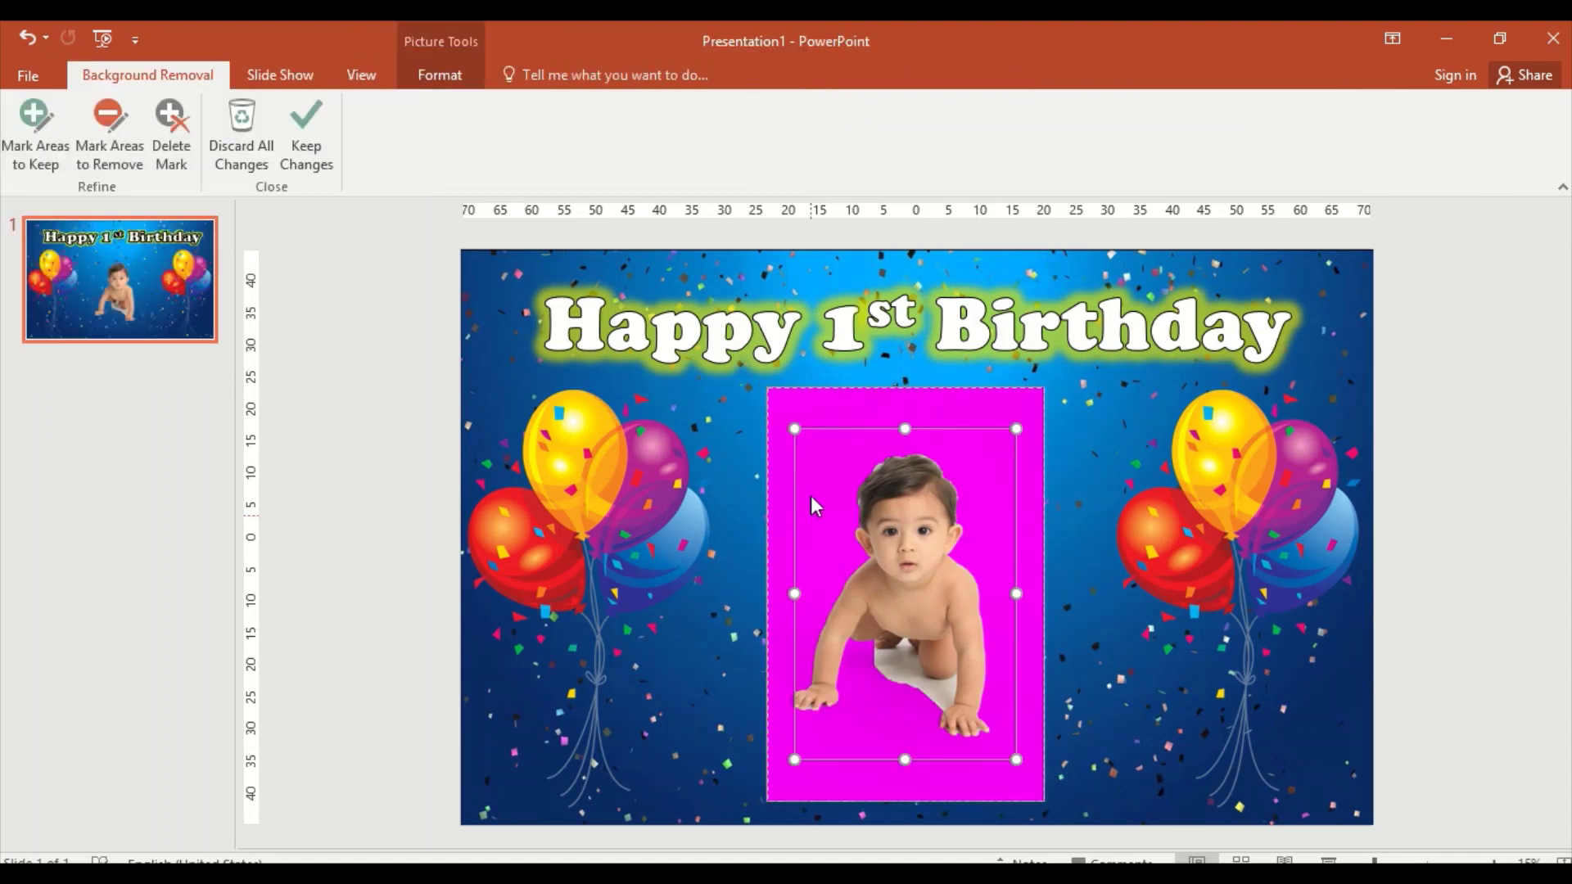
{"action": "left_click_drag", "start_coordinate": [794, 428], "coordinate": [768, 391]}
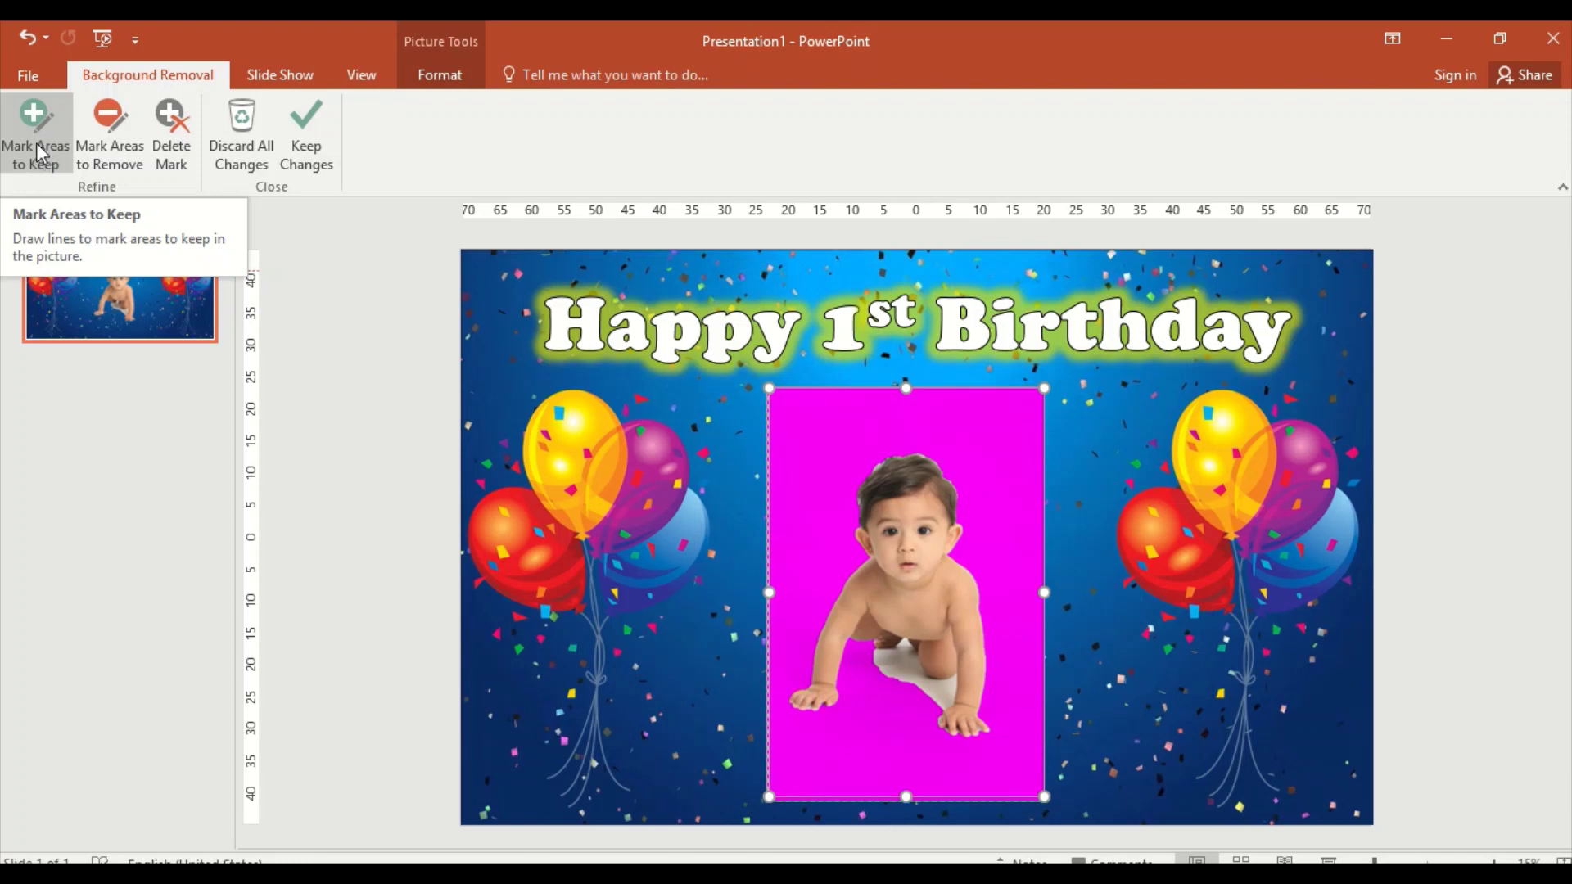
{"action": "left_click", "coordinate": [106, 131]}
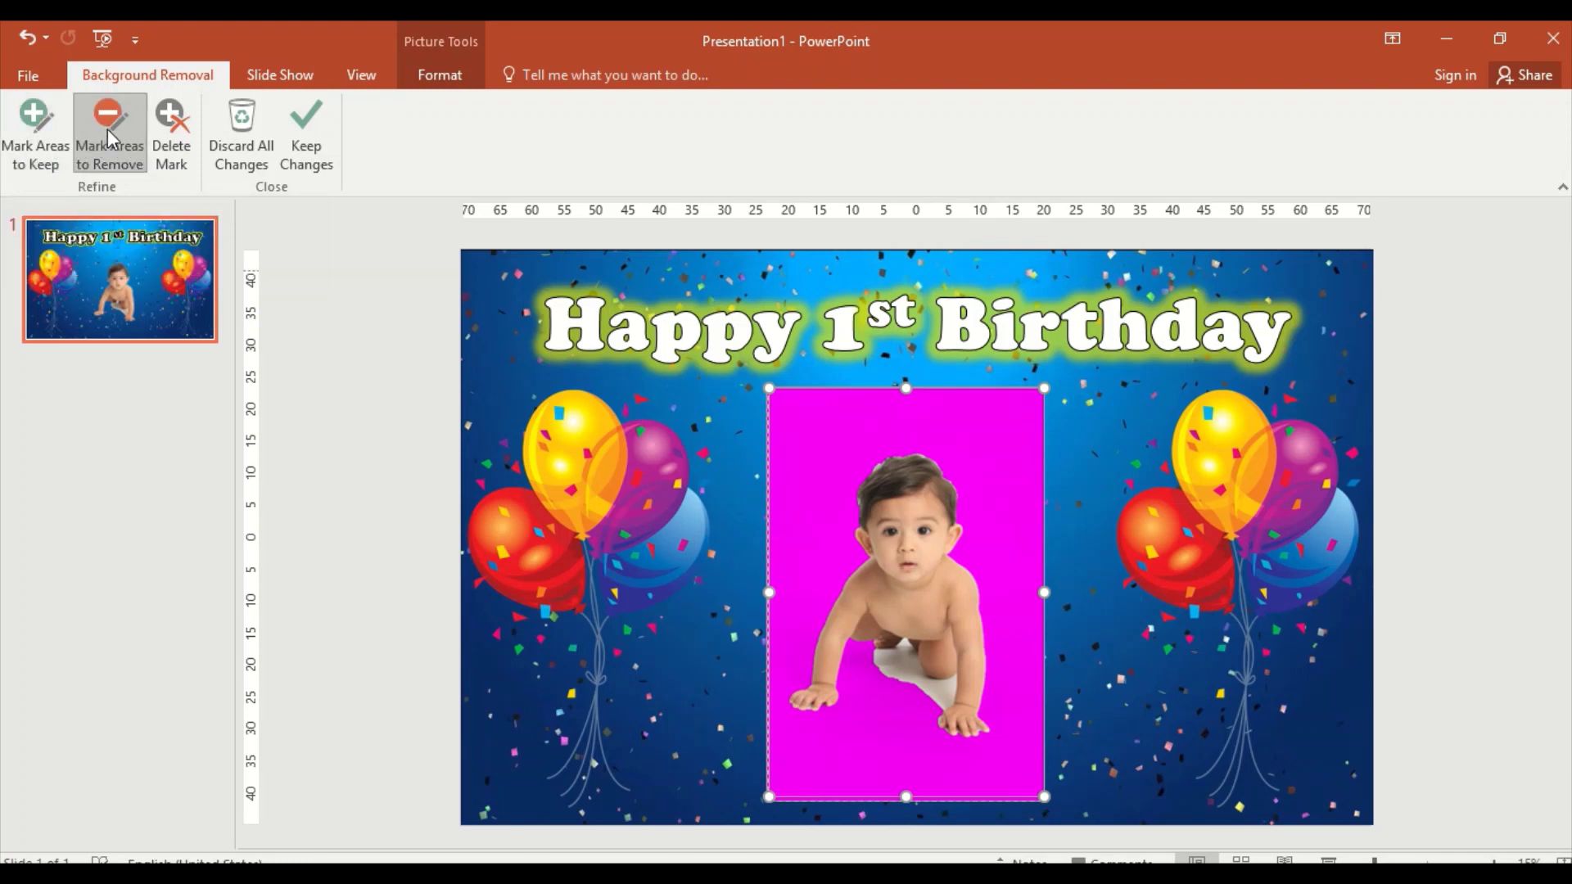
{"action": "left_click", "coordinate": [902, 664]}
{"action": "left_click", "coordinate": [910, 654]}
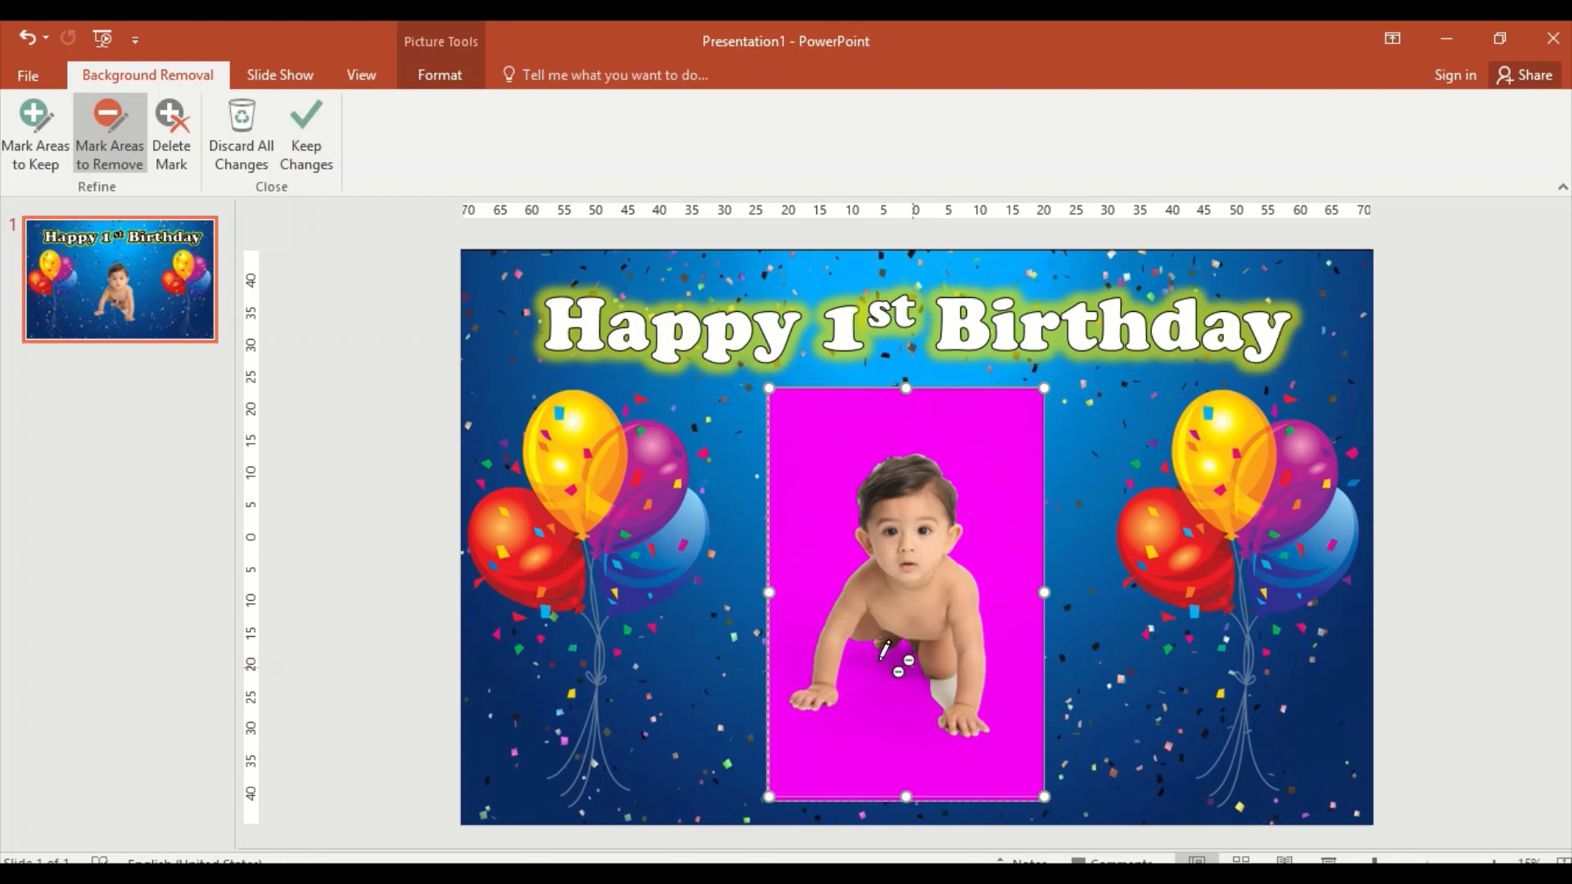
{"action": "left_click", "coordinate": [940, 697]}
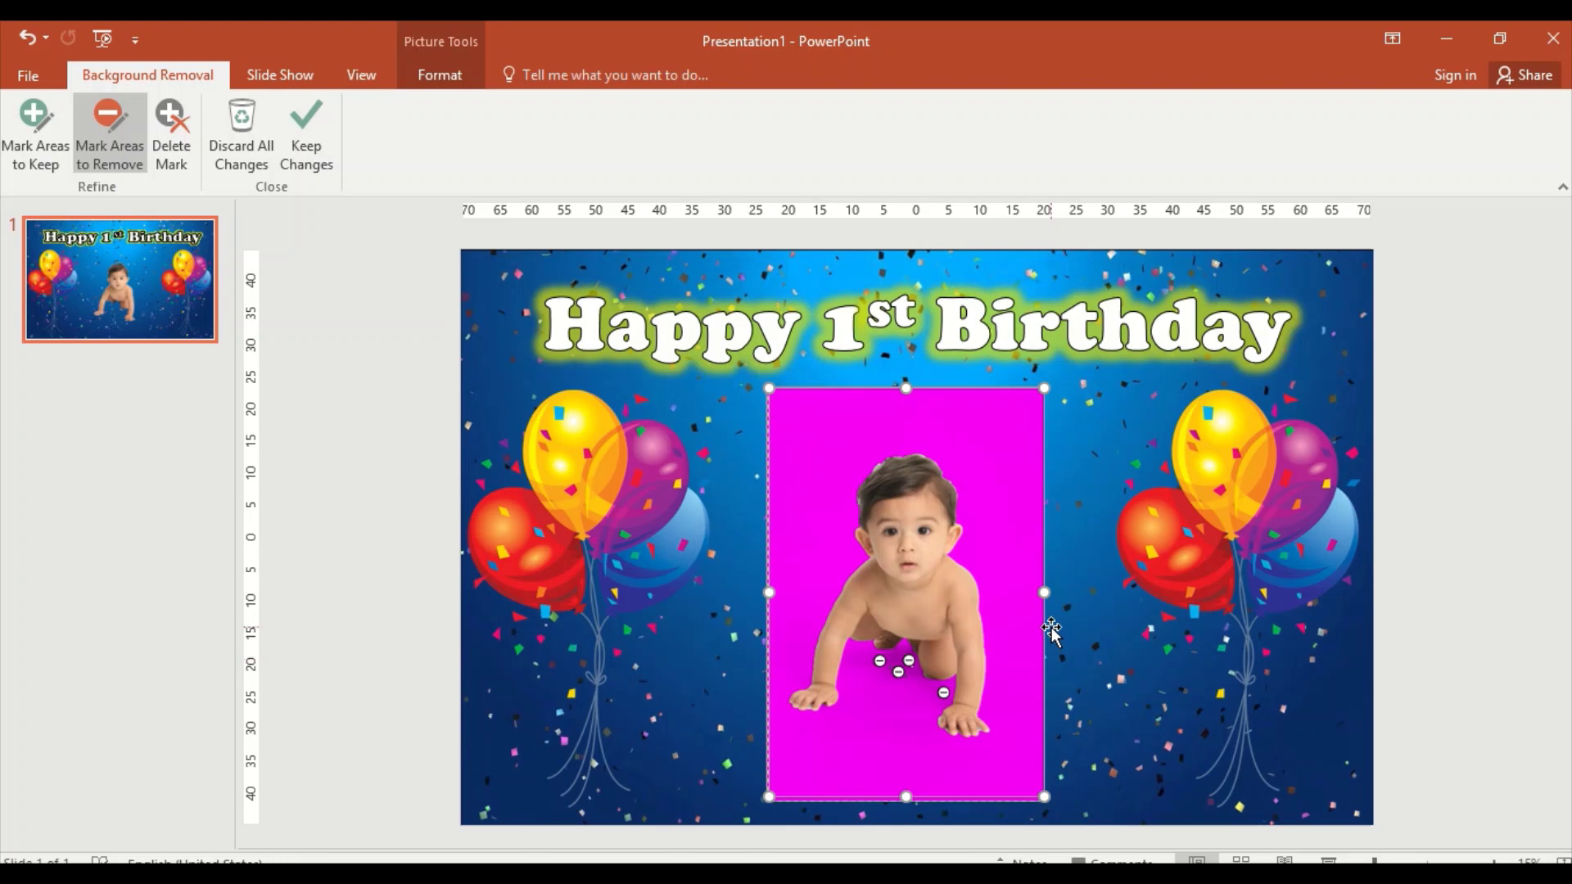
{"action": "left_click", "coordinate": [959, 721]}
{"action": "left_click_drag", "start_coordinate": [983, 724], "coordinate": [984, 724]}
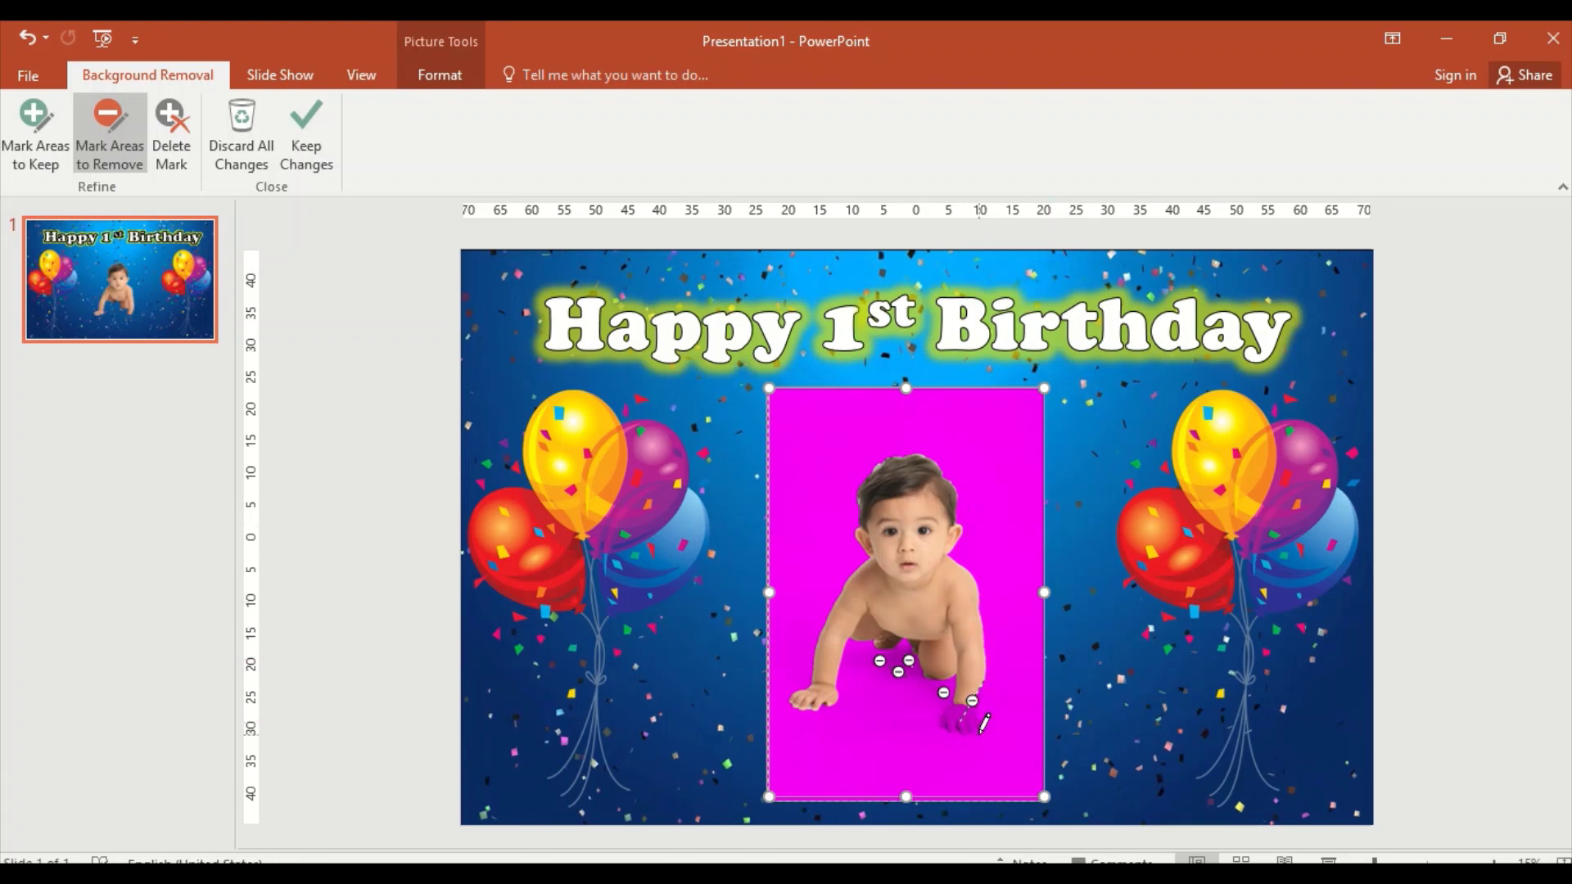
Mark the baby's hand as an area to keep and apply the removal.
{"action": "left_click", "coordinate": [41, 159]}
{"action": "left_click", "coordinate": [41, 139]}
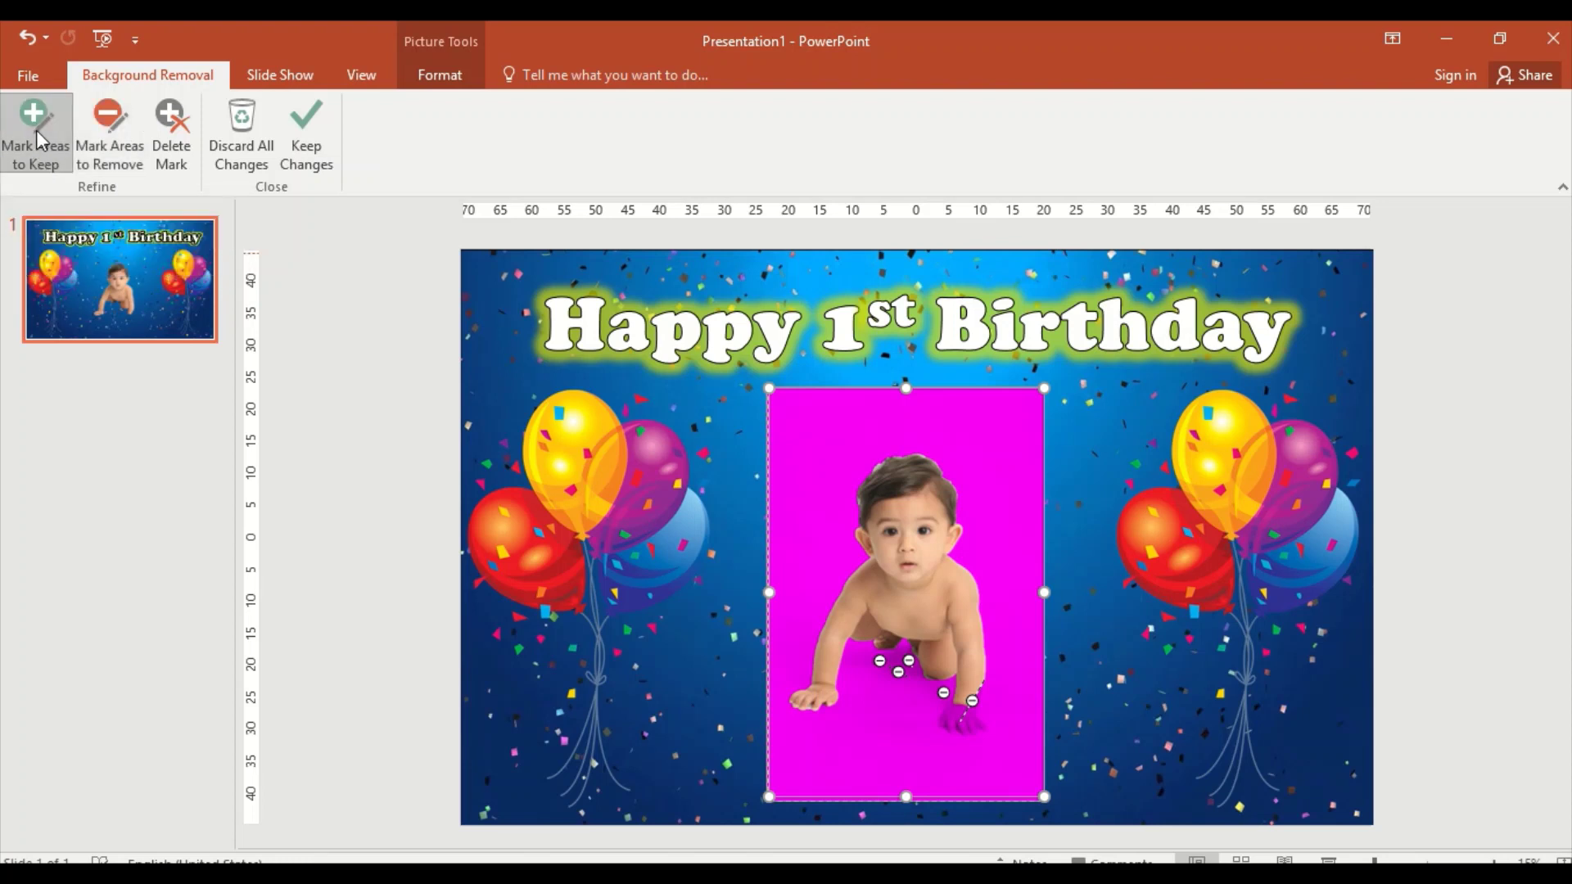
{"action": "left_click", "coordinate": [967, 728]}
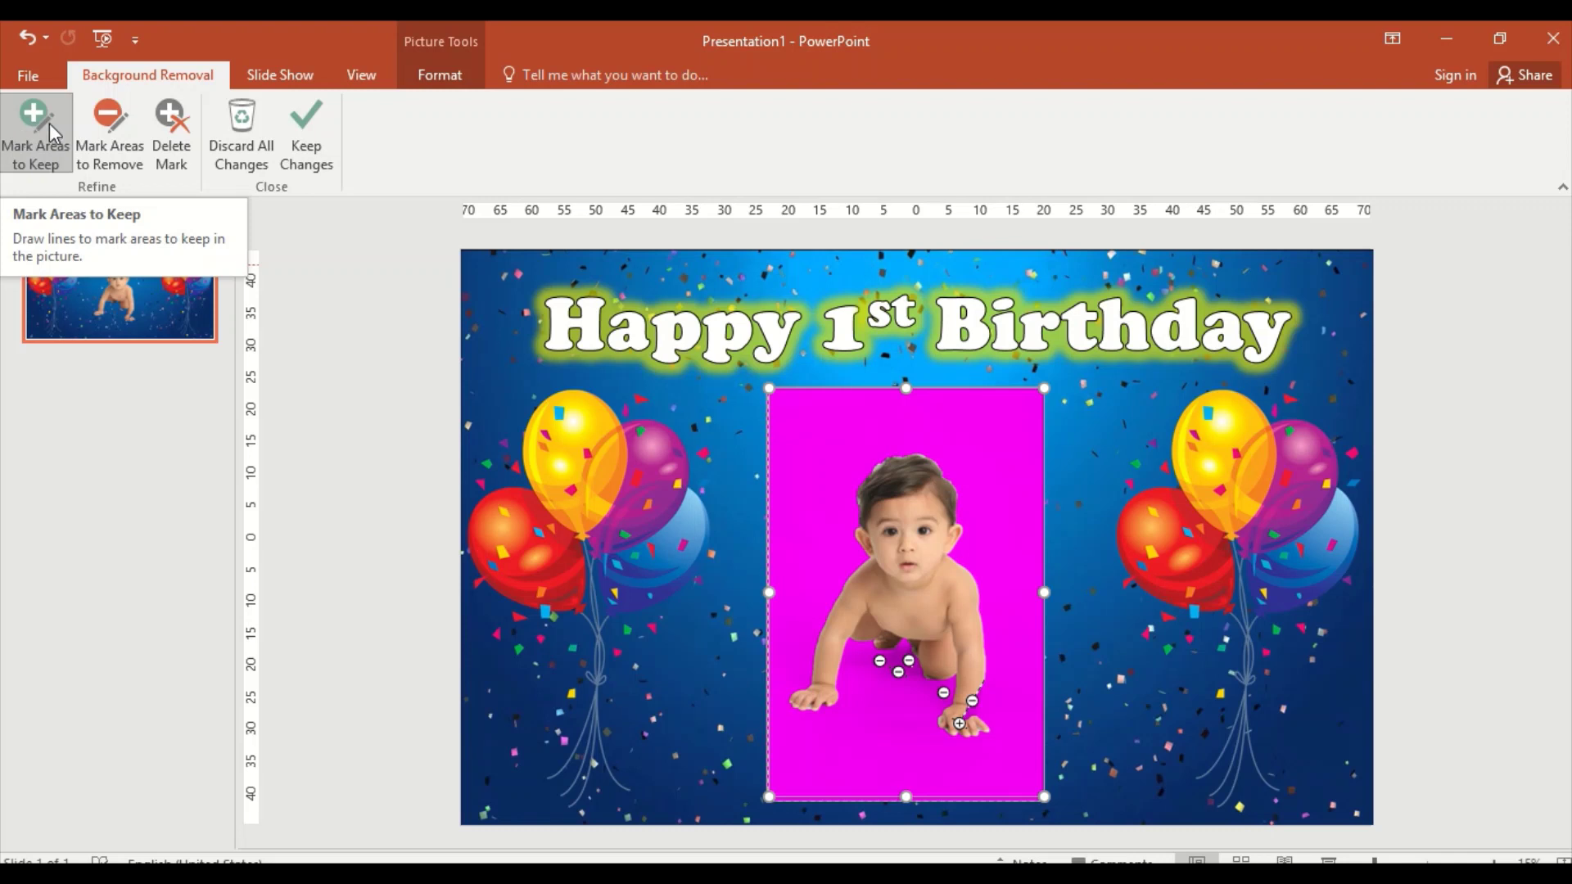
{"action": "left_click", "coordinate": [301, 120]}
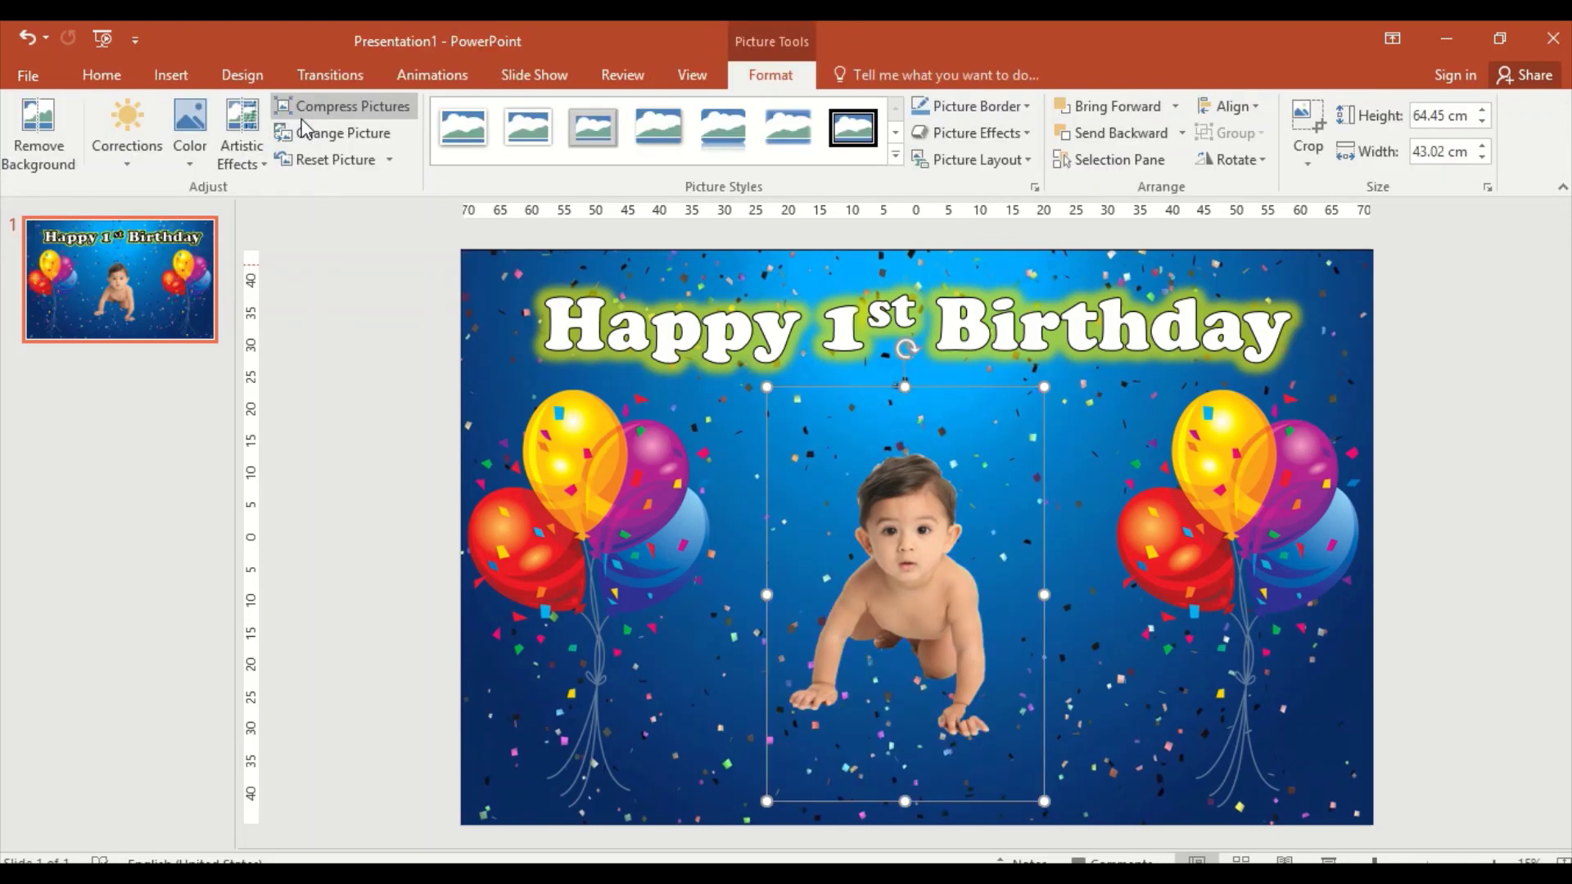
Enlarge the cut-out baby to 107.36 × 71.66 cm, centre it, and reopen Remove Background.
{"action": "left_click_drag", "start_coordinate": [767, 386], "coordinate": [669, 320]}
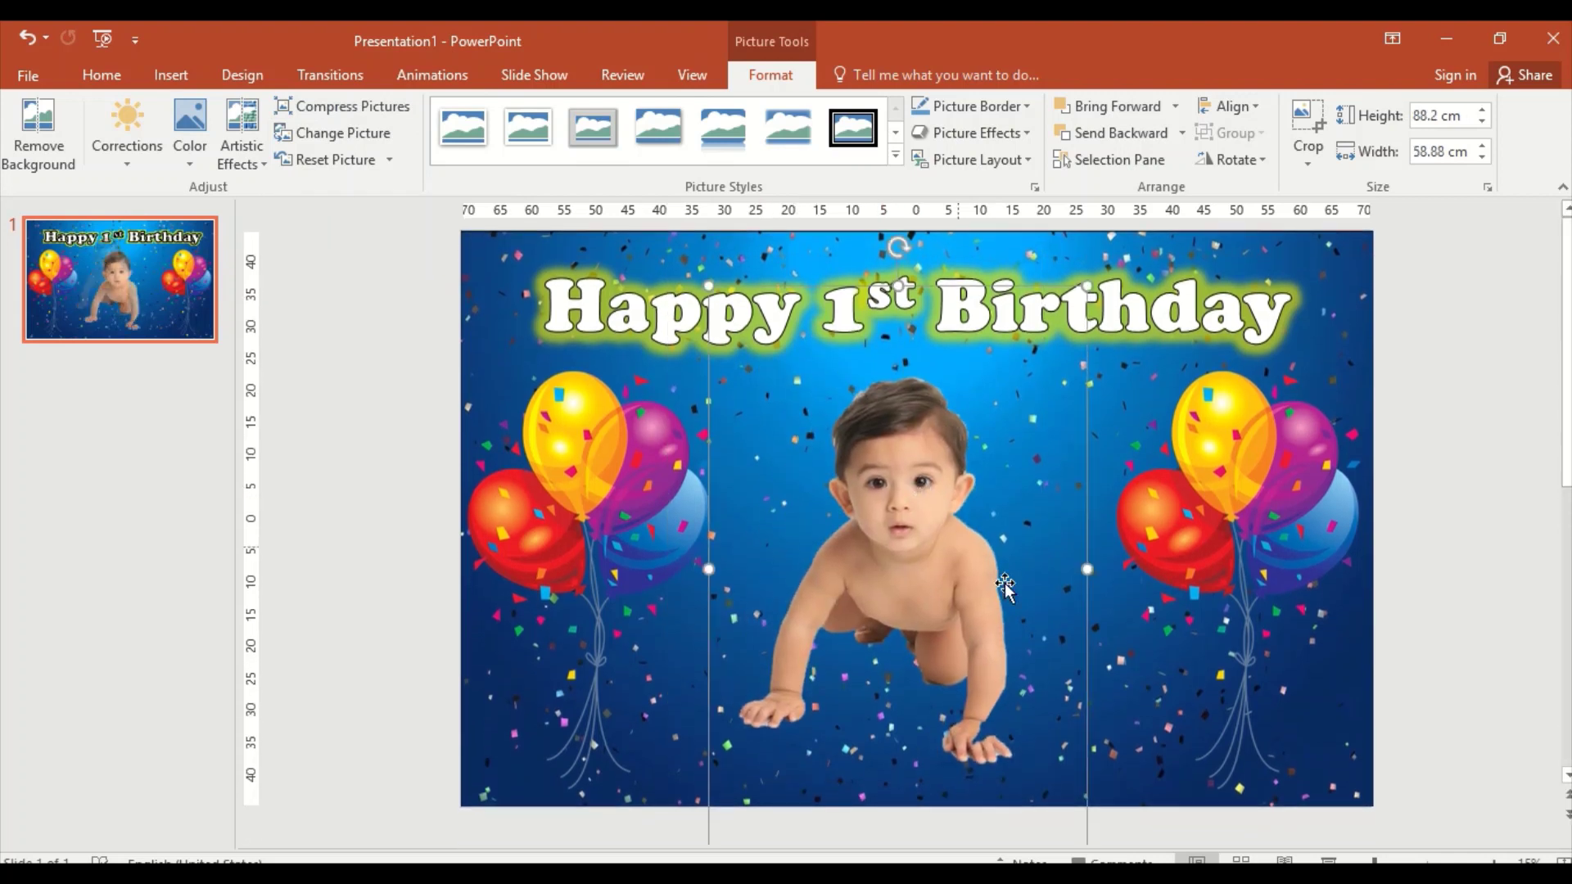
{"action": "left_click_drag", "start_coordinate": [1087, 287], "coordinate": [1147, 252]}
{"action": "left_click_drag", "start_coordinate": [851, 491], "coordinate": [842, 501]}
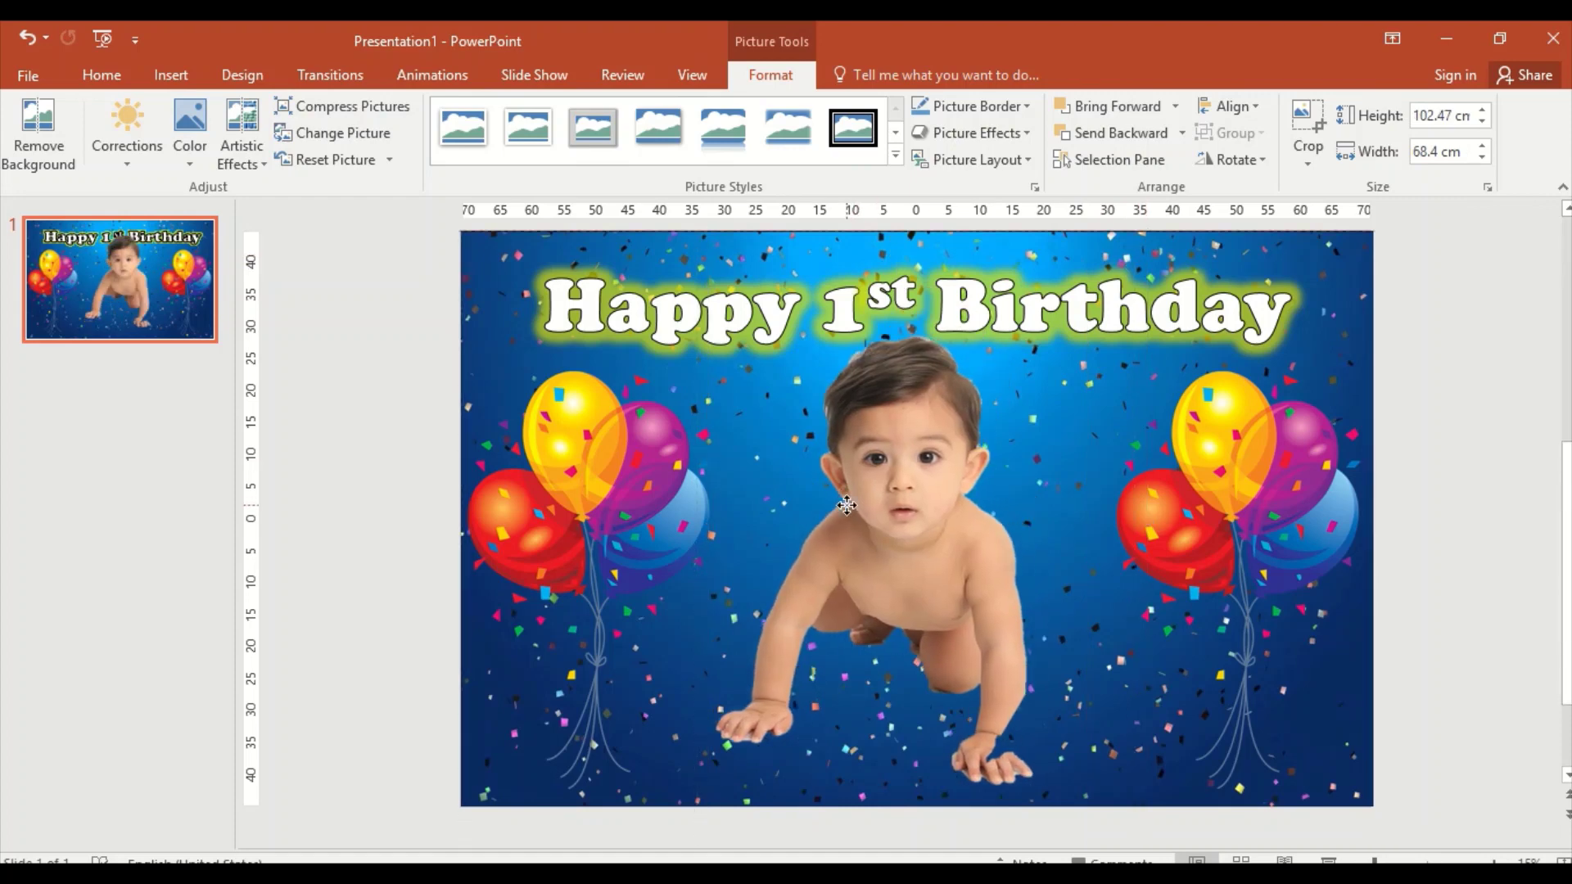
{"action": "left_click", "coordinate": [1462, 447]}
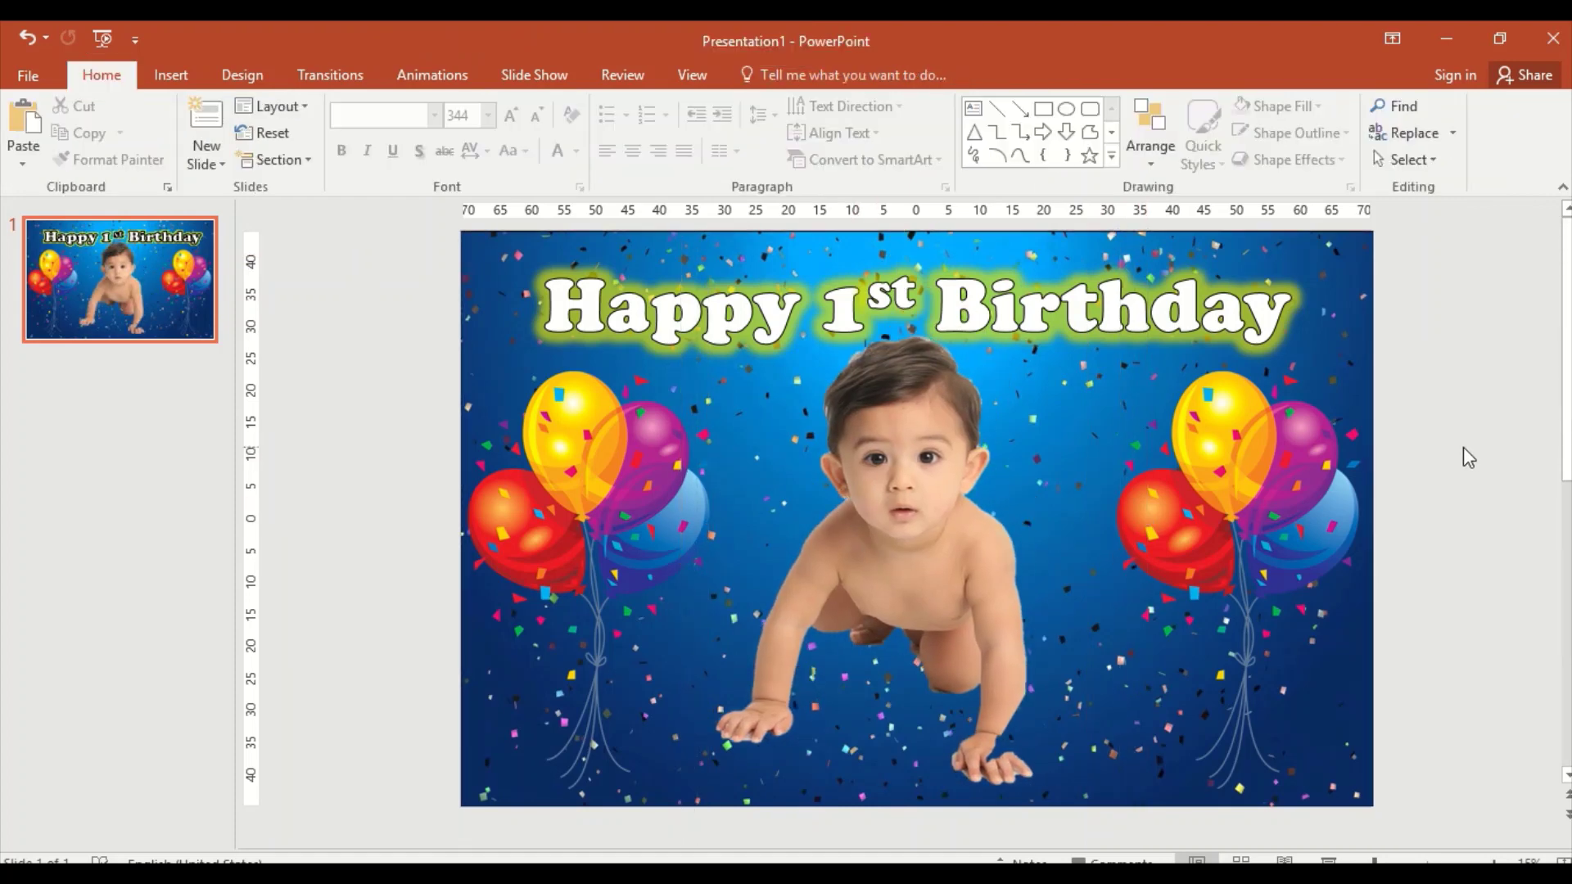
{"action": "left_click", "coordinate": [862, 560]}
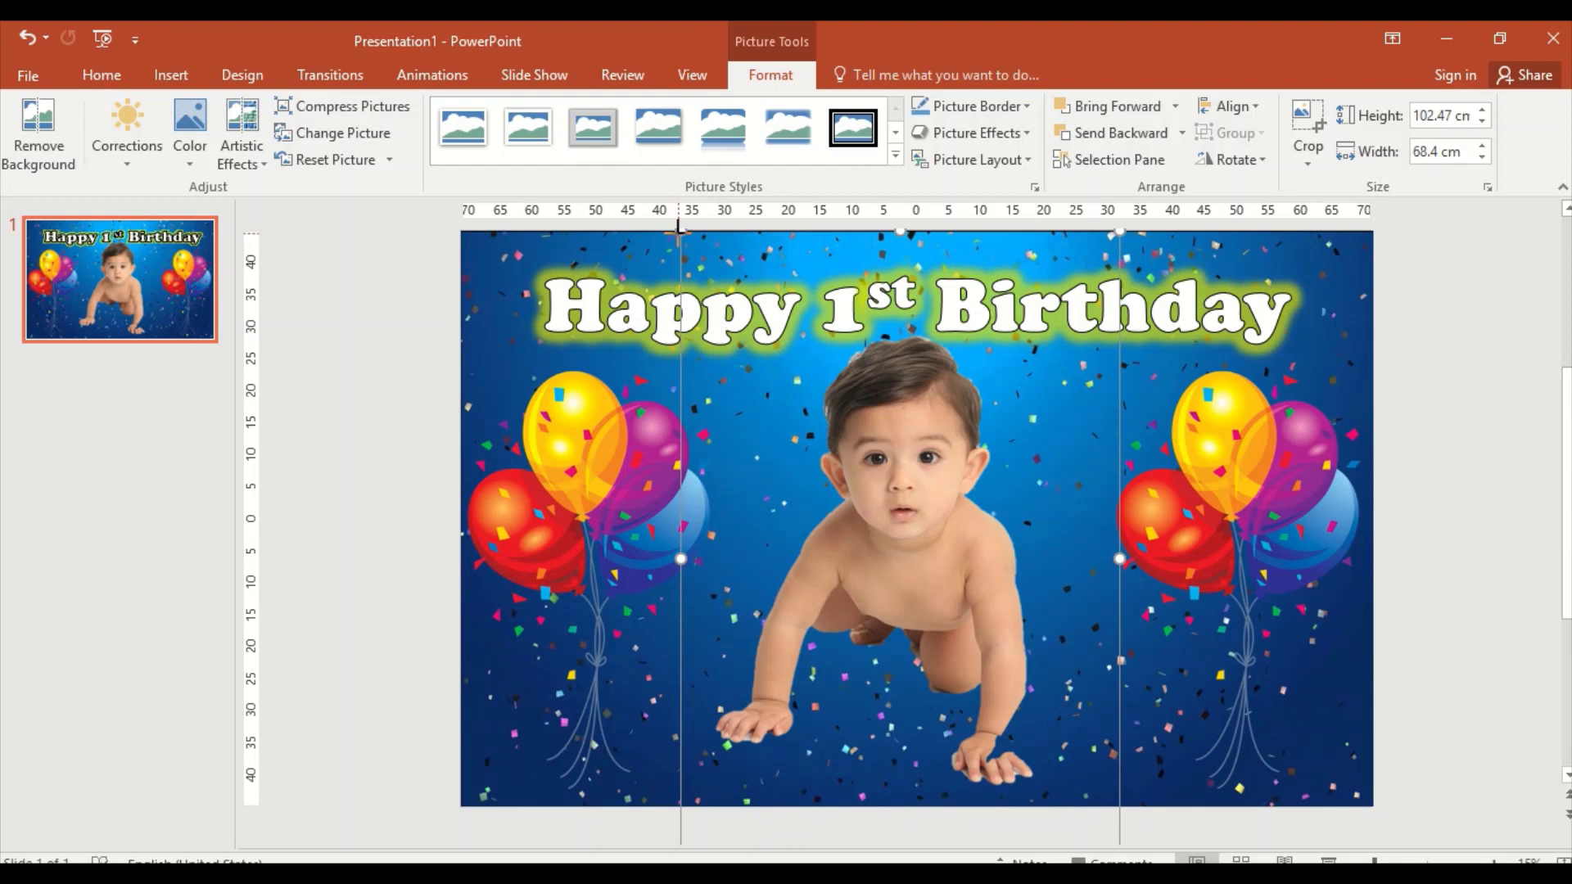
{"action": "left_click_drag", "start_coordinate": [675, 242], "coordinate": [660, 232]}
{"action": "left_click_drag", "start_coordinate": [897, 459], "coordinate": [936, 502]}
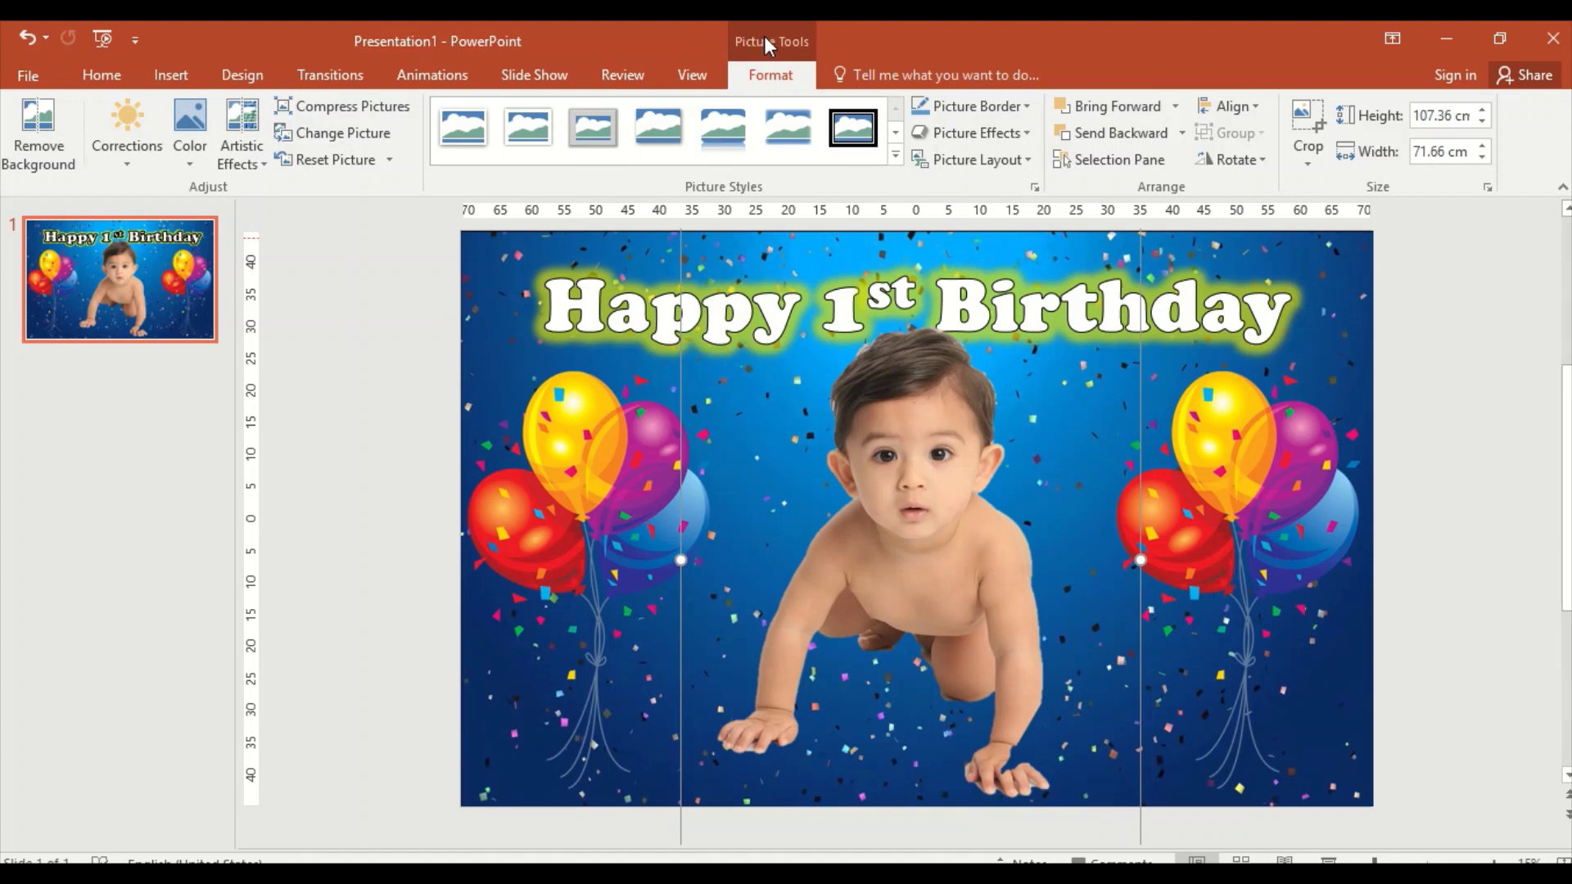
{"action": "left_click", "coordinate": [51, 130]}
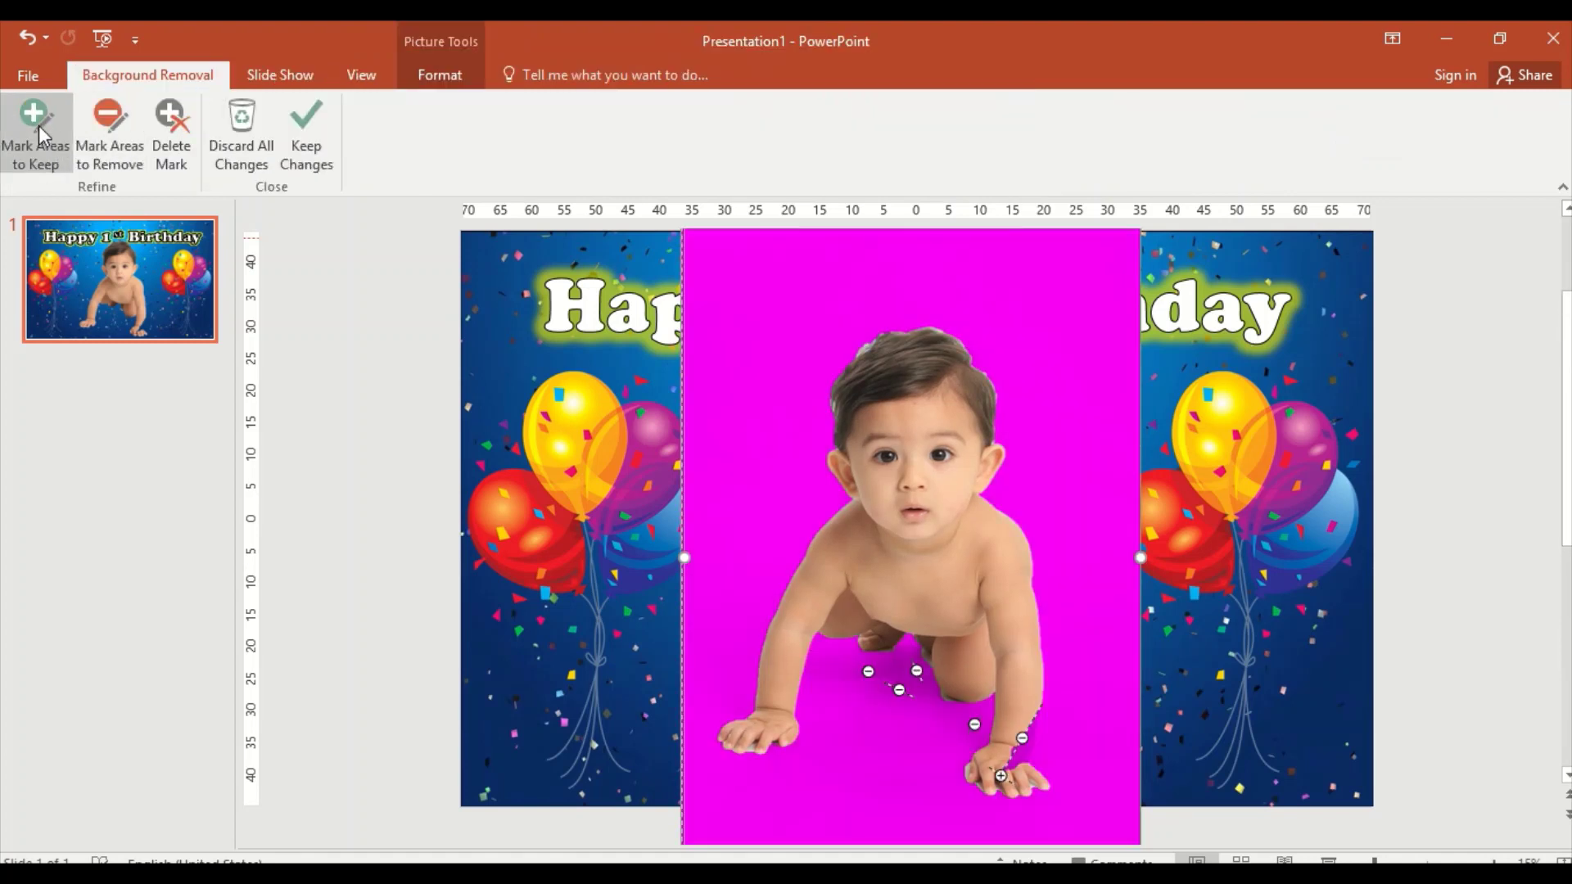
Mark the baby's arm and wrist as areas to keep and apply the refined removal.
{"action": "left_click", "coordinate": [37, 126]}
{"action": "left_click_drag", "start_coordinate": [1013, 751], "coordinate": [1023, 767]}
{"action": "mouse_move", "coordinate": [1035, 716]}
{"action": "left_mouse_down"}
{"action": "mouse_move", "coordinate": [1007, 757]}
{"action": "mouse_move", "coordinate": [1016, 774]}
{"action": "left_mouse_up"}
{"action": "left_click", "coordinate": [306, 139]}
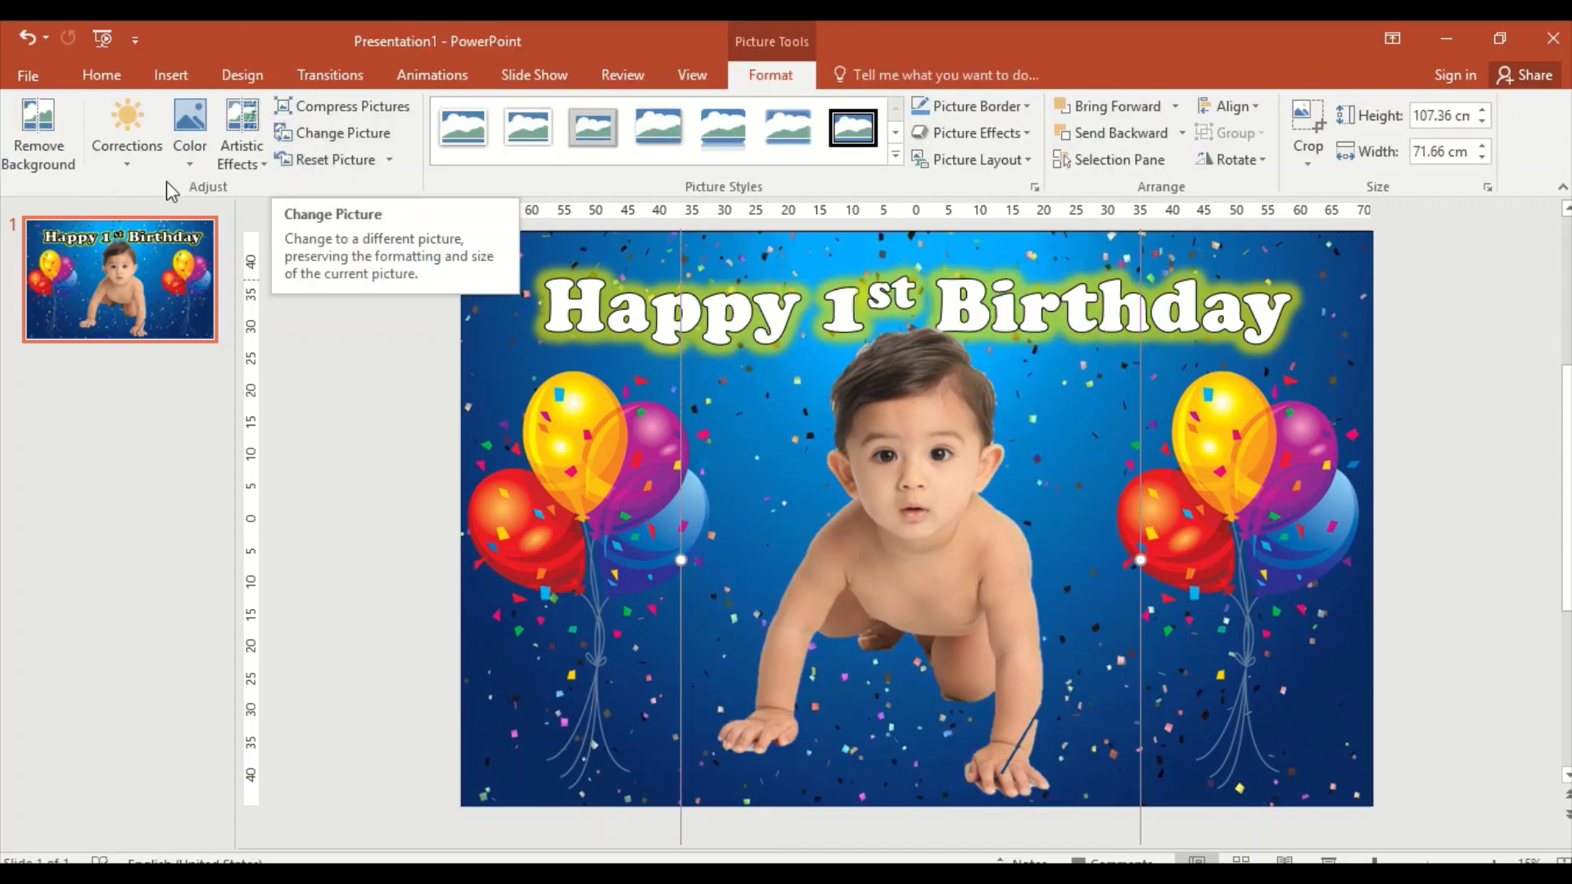
Mark the hand to keep, then reset the picture to its original white background.
{"action": "left_click", "coordinate": [32, 131]}
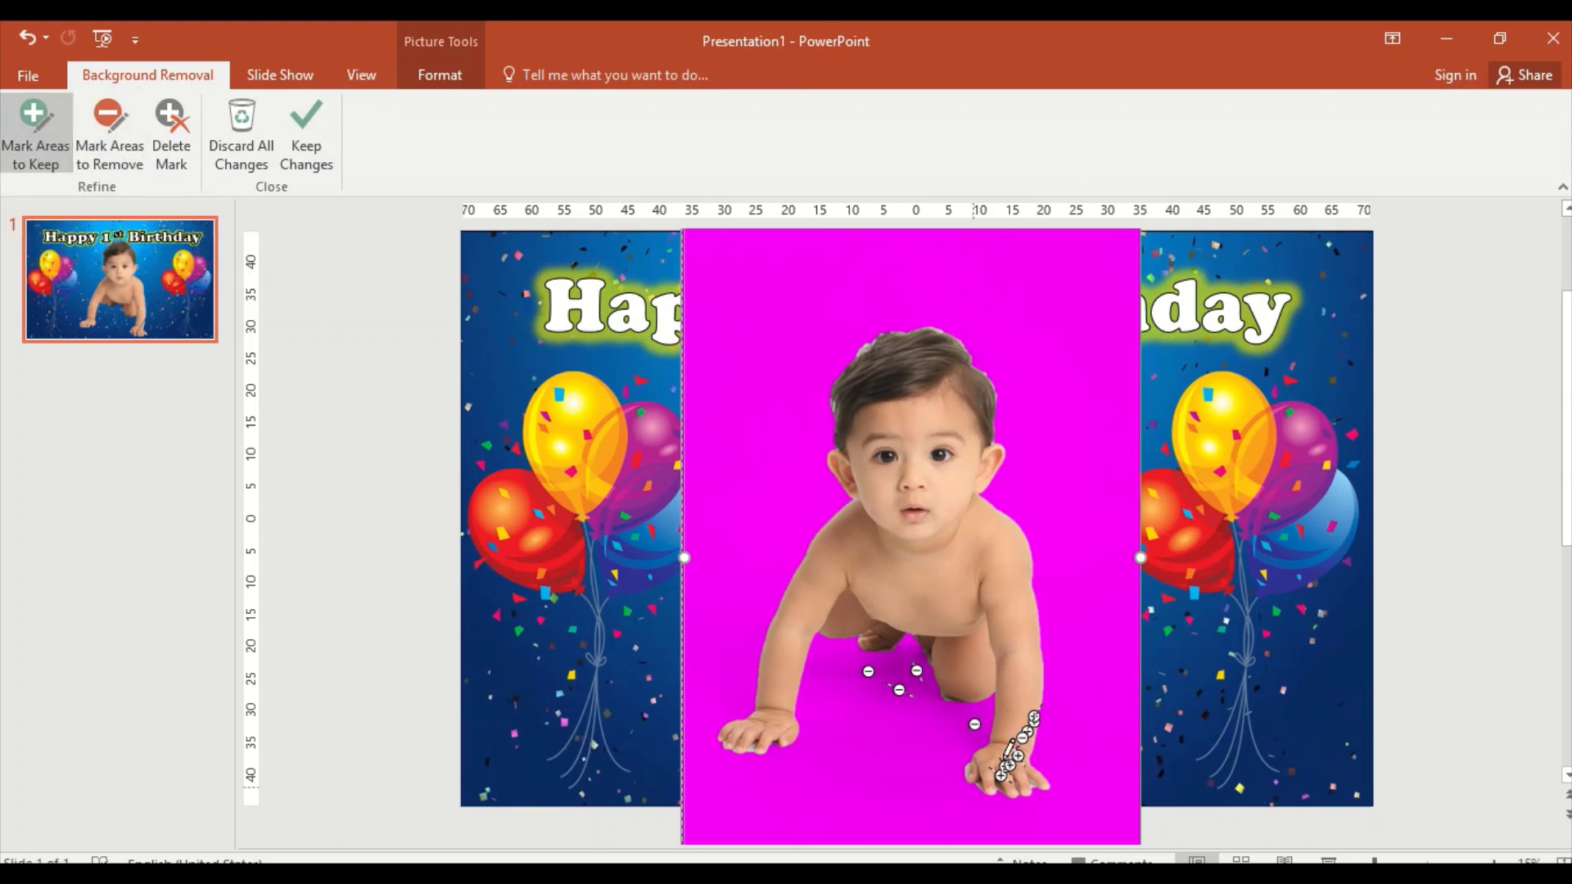
{"action": "left_click_drag", "start_coordinate": [1005, 745], "coordinate": [1028, 776]}
{"action": "mouse_move", "coordinate": [700, 31]}
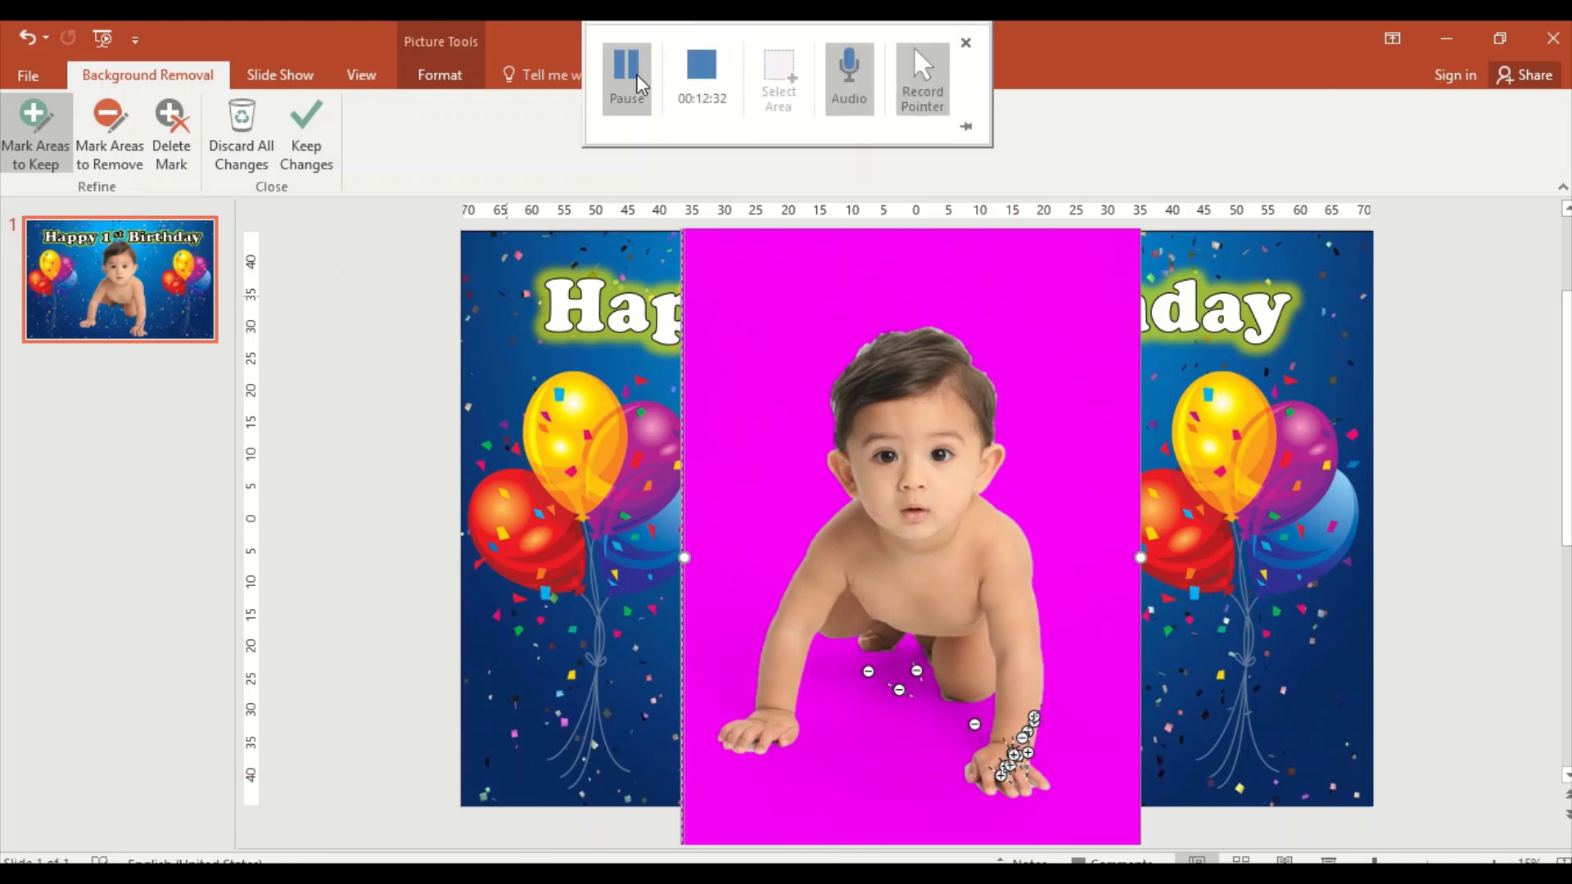
{"action": "left_click", "coordinate": [626, 66]}
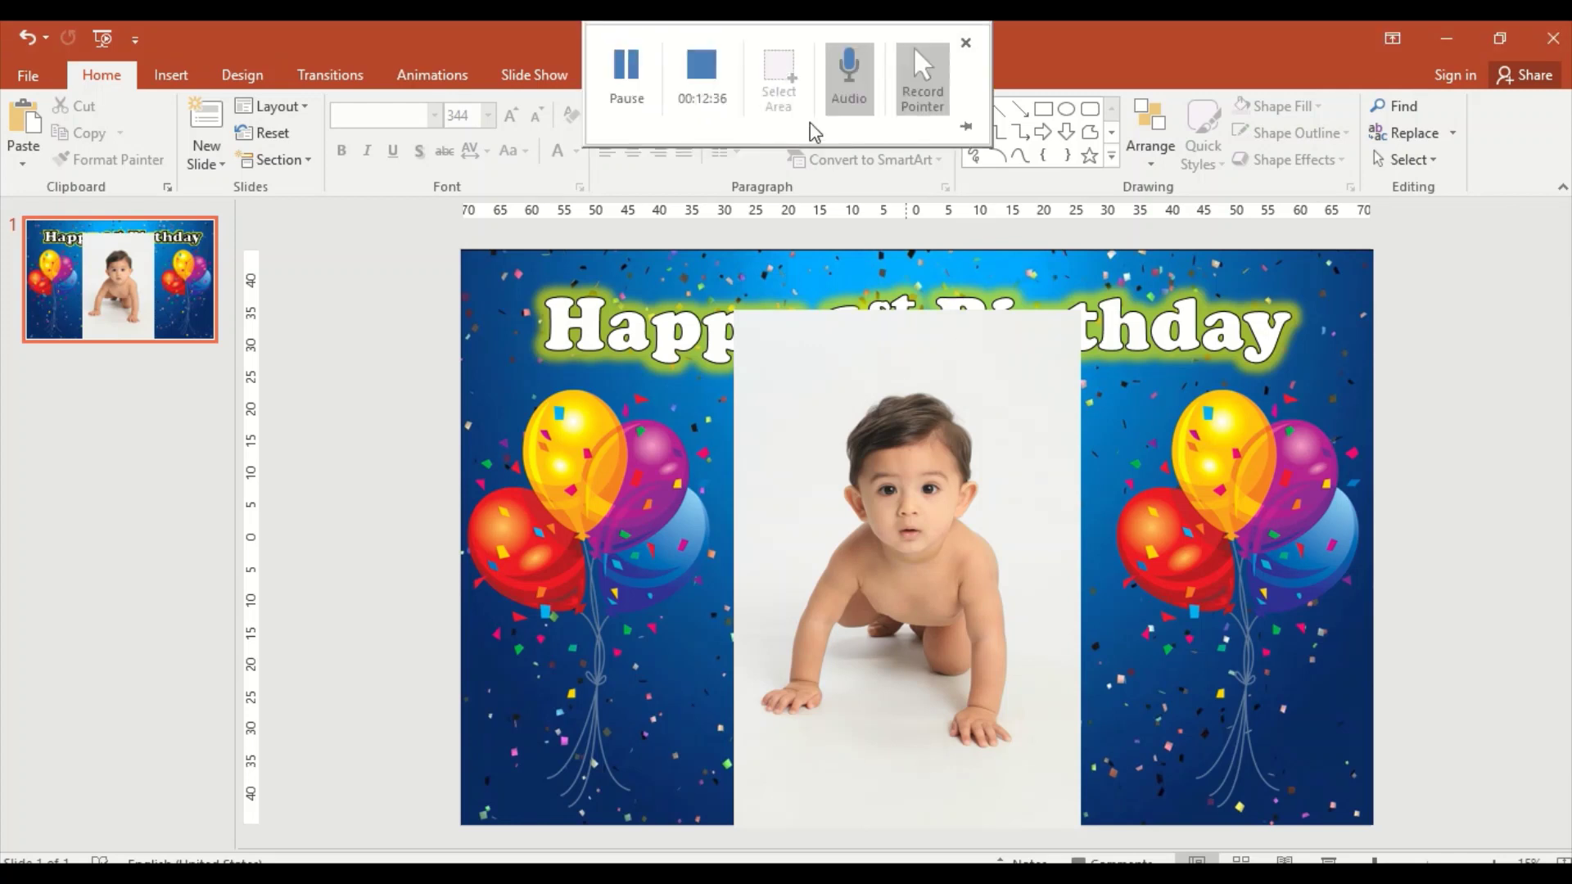
Reselect the baby photo, restart background removal and mark the knee to keep.
{"action": "left_click", "coordinate": [908, 392]}
{"action": "left_click", "coordinate": [771, 74]}
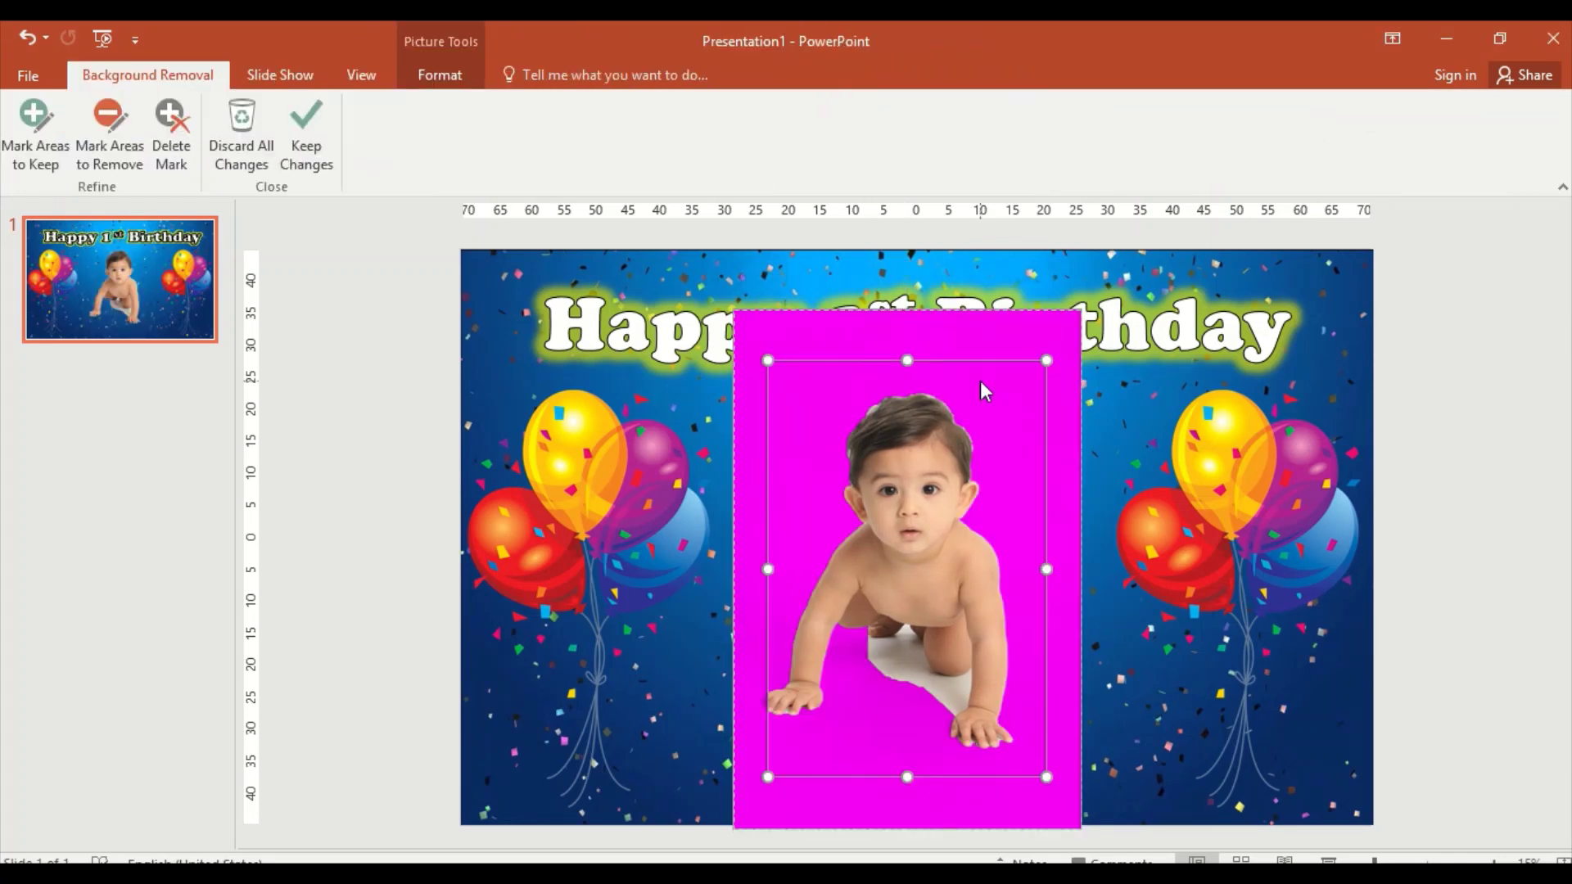
{"action": "left_click", "coordinate": [4, 124]}
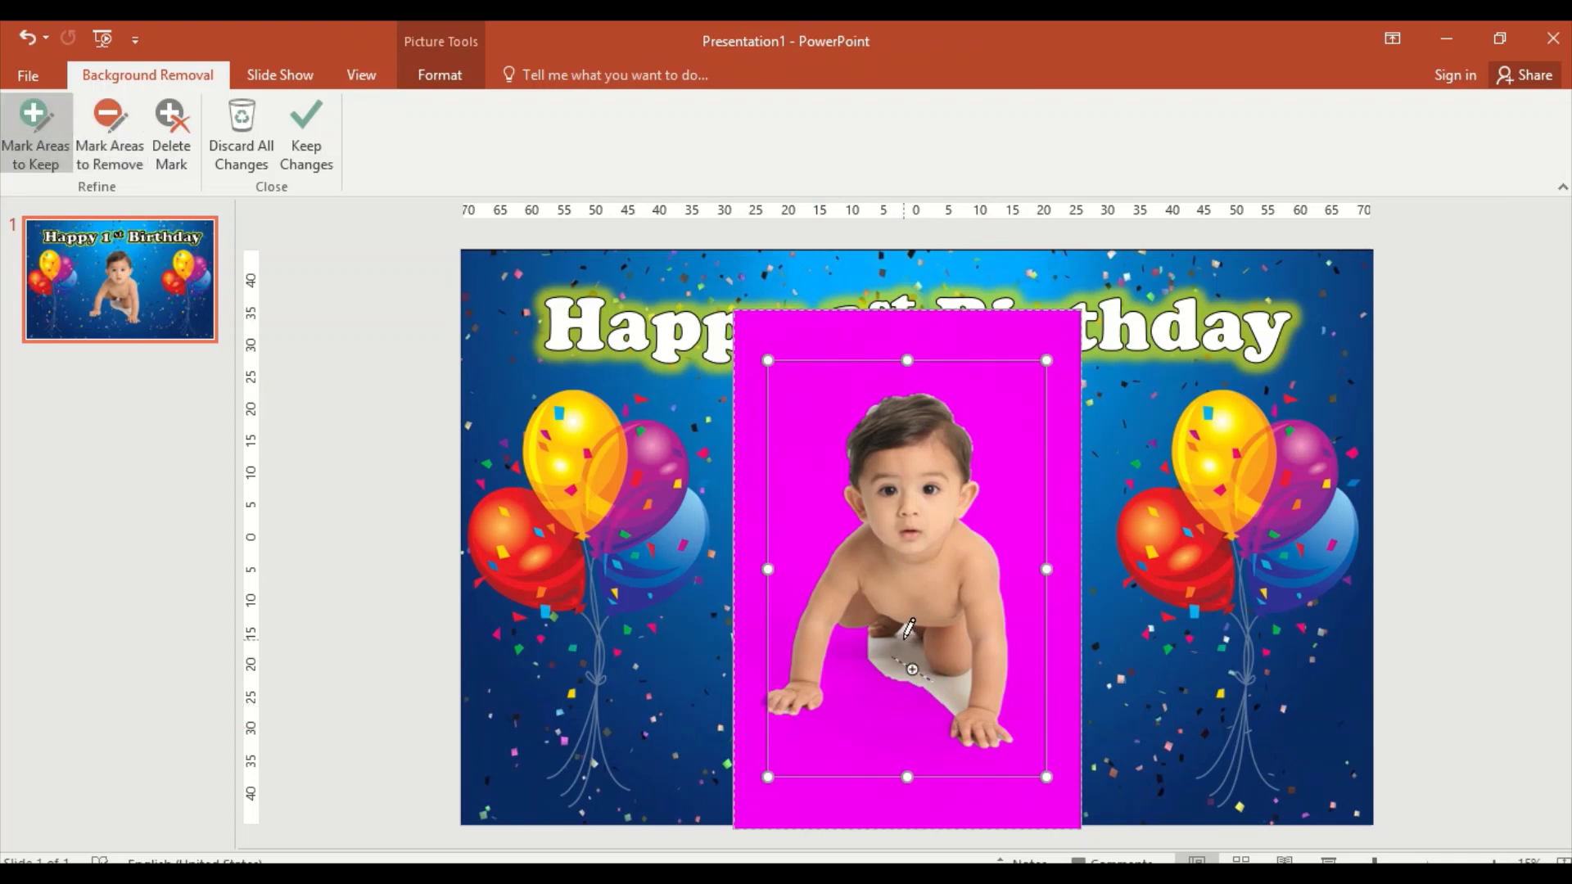
{"action": "left_click_drag", "start_coordinate": [909, 637], "coordinate": [904, 674]}
Mark the white and grey patches under the knee for removal and keep the changes.
{"action": "left_click", "coordinate": [109, 127]}
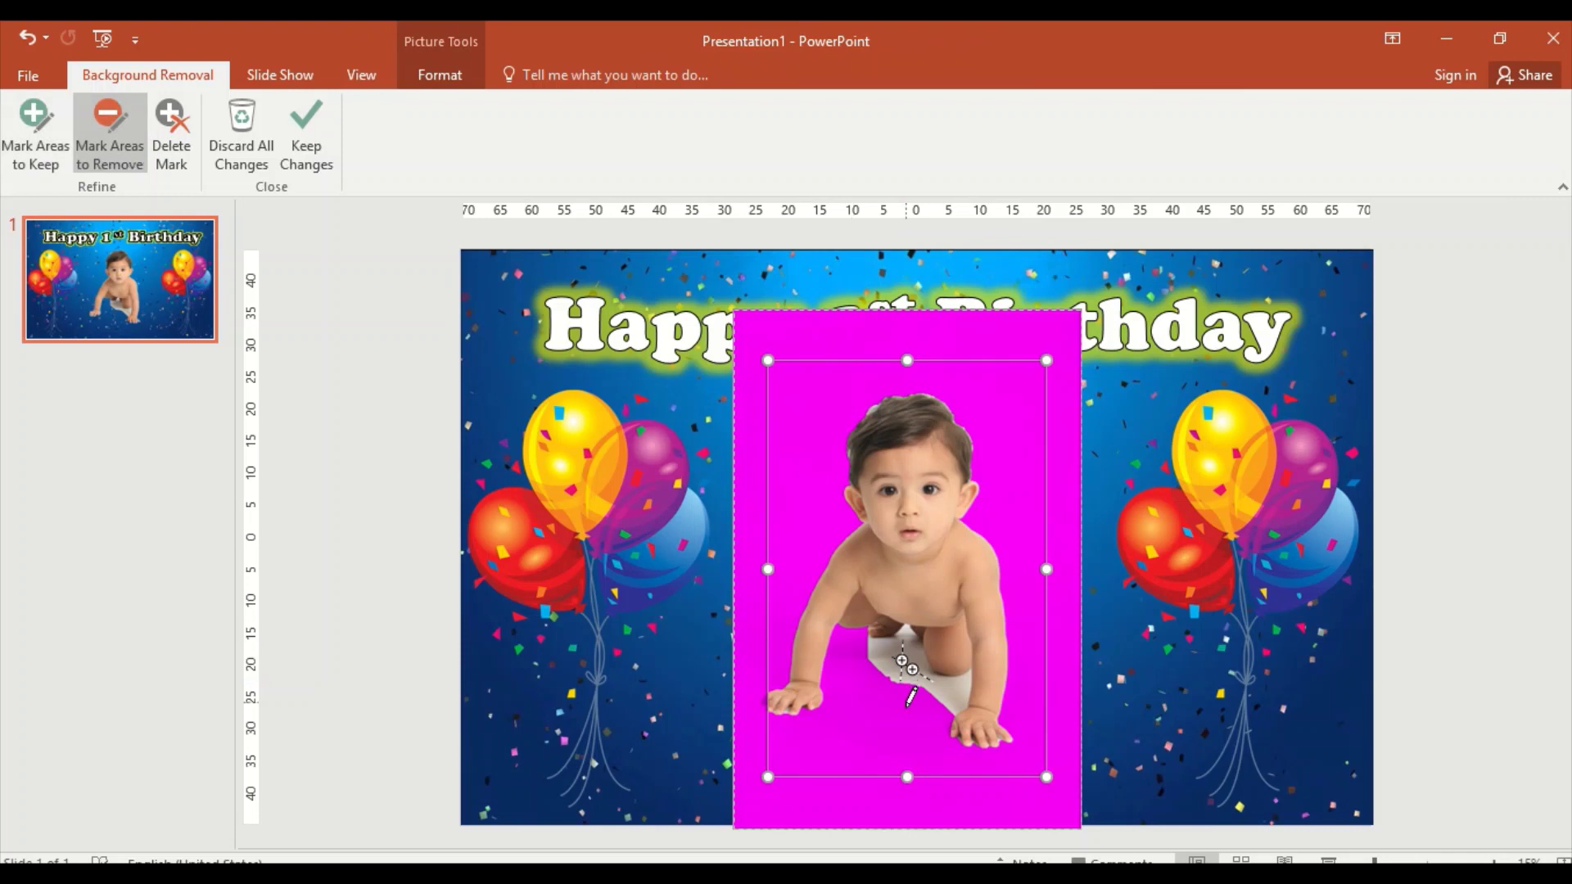
{"action": "left_click_drag", "start_coordinate": [904, 669], "coordinate": [954, 698]}
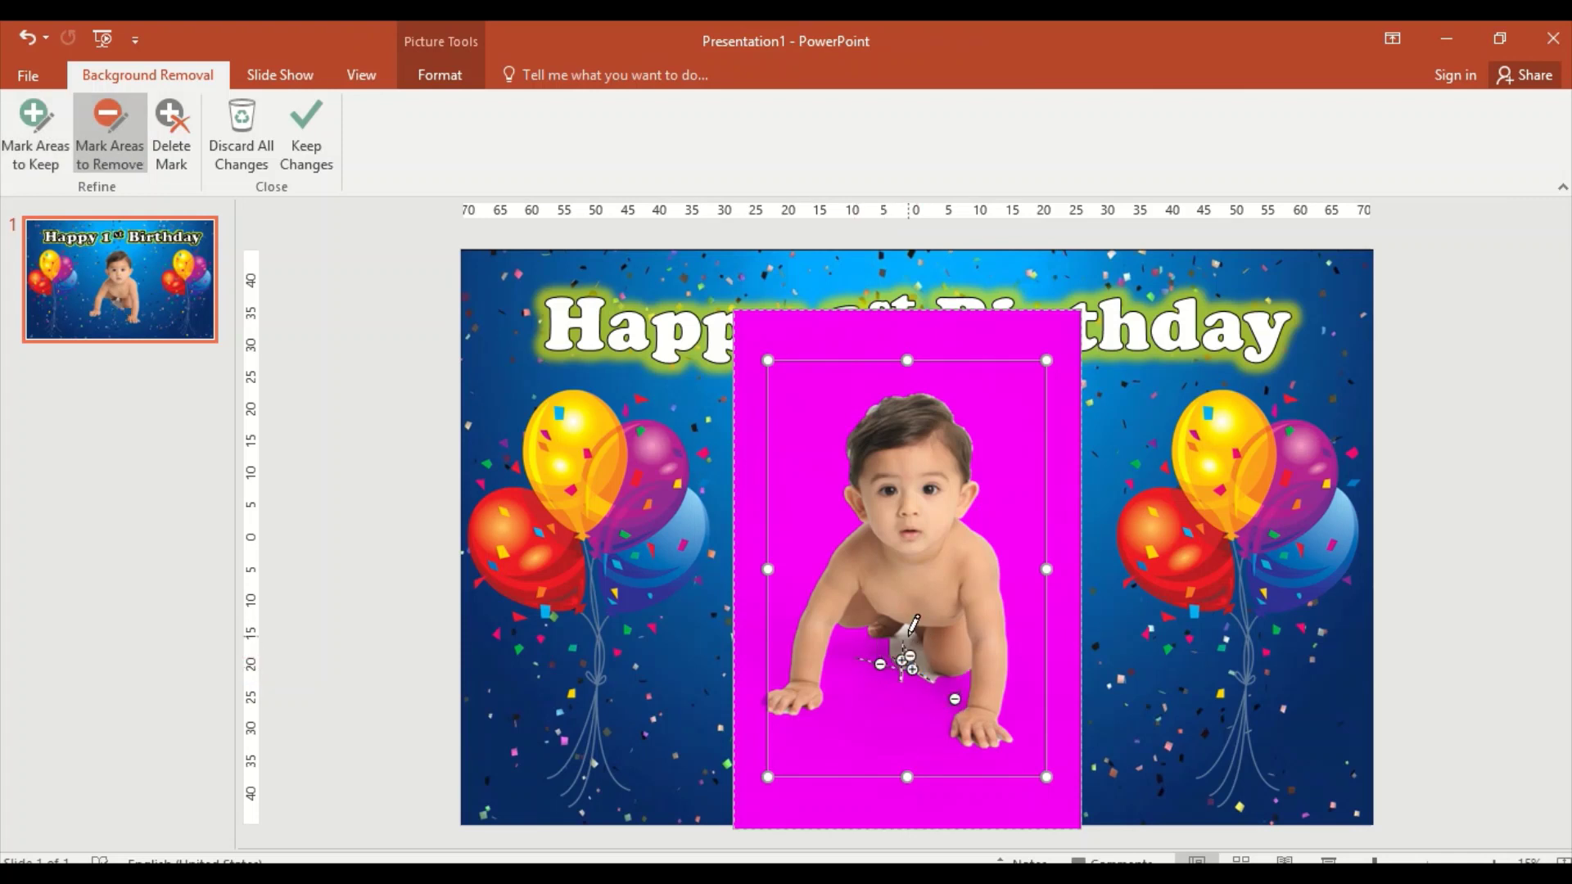
{"action": "left_click_drag", "start_coordinate": [913, 624], "coordinate": [910, 656]}
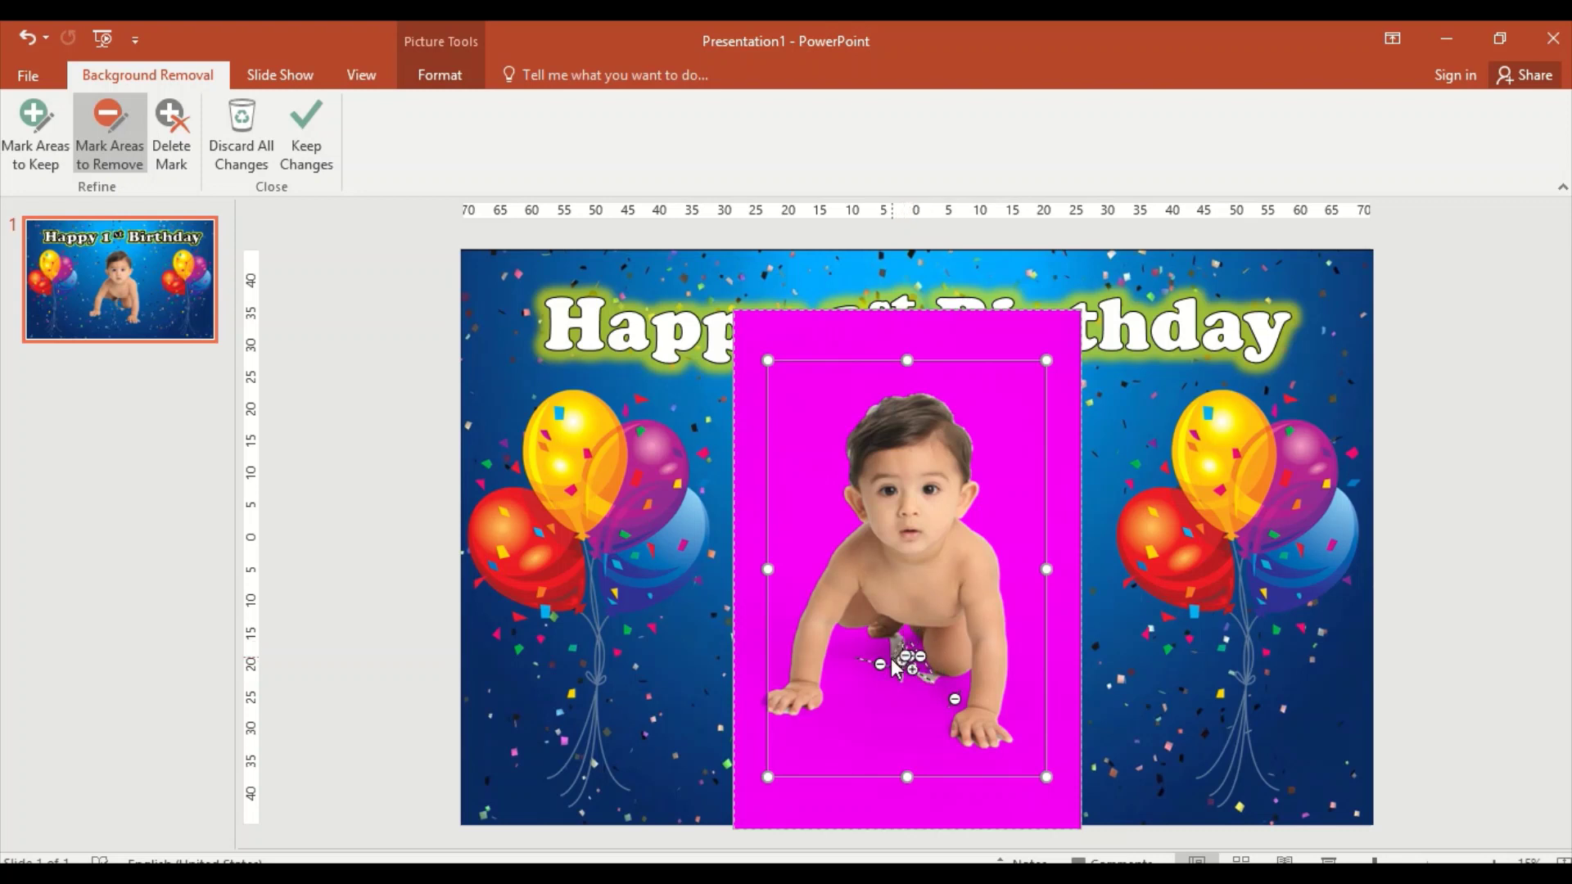
{"action": "mouse_move", "coordinate": [920, 656]}
{"action": "left_mouse_down"}
{"action": "mouse_move", "coordinate": [895, 650]}
{"action": "mouse_move", "coordinate": [894, 680]}
{"action": "left_mouse_up"}
{"action": "left_click_drag", "start_coordinate": [917, 659], "coordinate": [921, 681]}
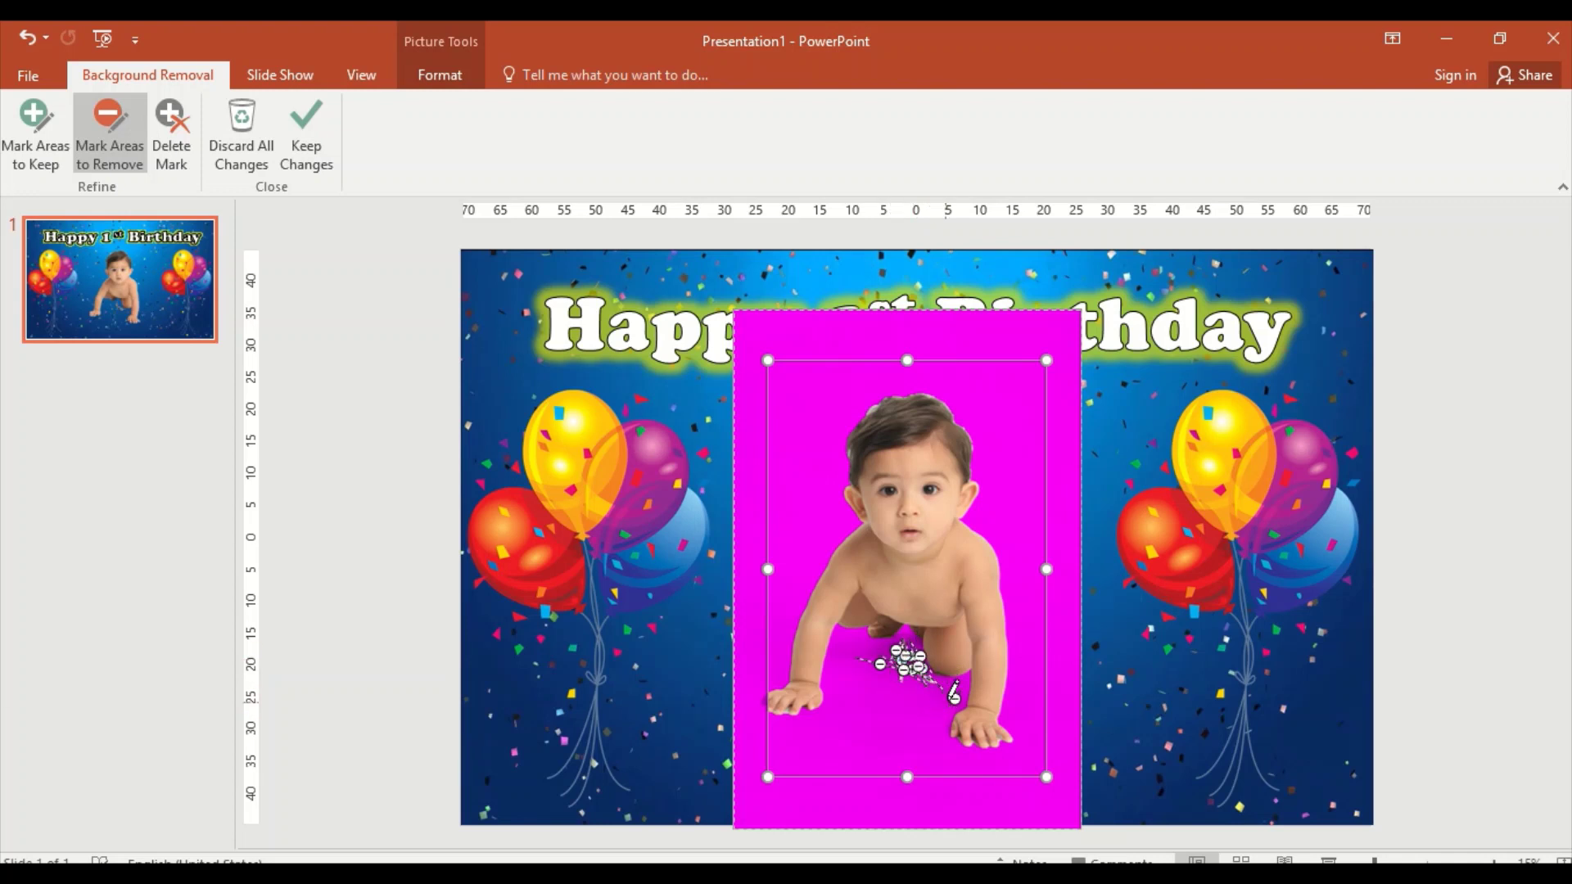
{"action": "left_click", "coordinate": [313, 153]}
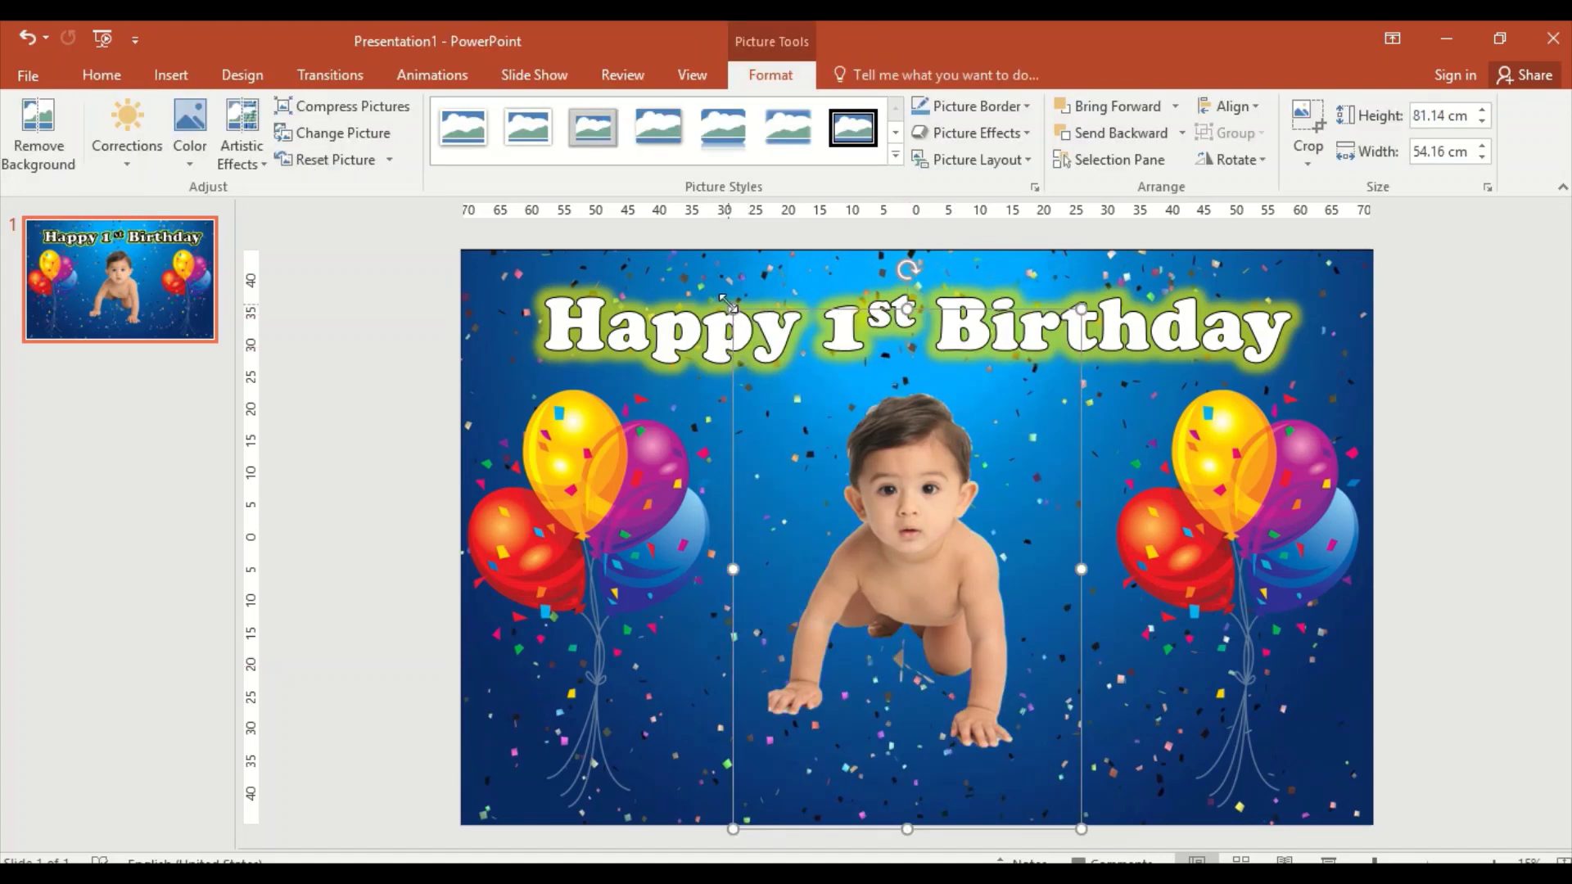
Enlarge the cut-out baby picture and move it down so the '1st' shows again.
{"action": "left_click_drag", "start_coordinate": [732, 309], "coordinate": [653, 193]}
{"action": "left_click_drag", "start_coordinate": [906, 423], "coordinate": [950, 511]}
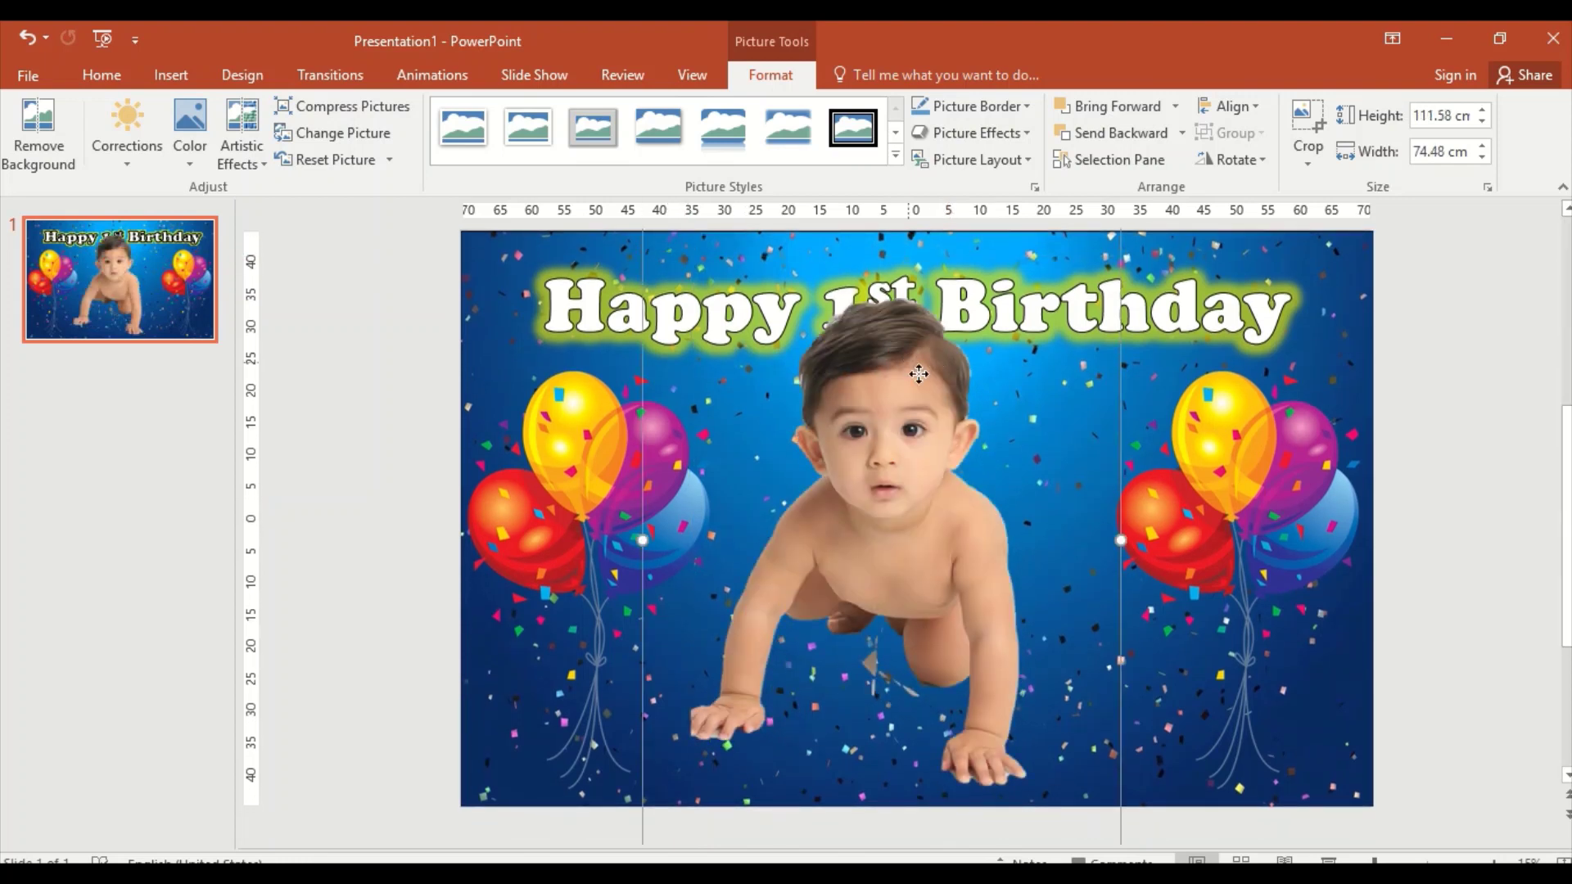
{"action": "left_click_drag", "start_coordinate": [923, 332], "coordinate": [925, 404]}
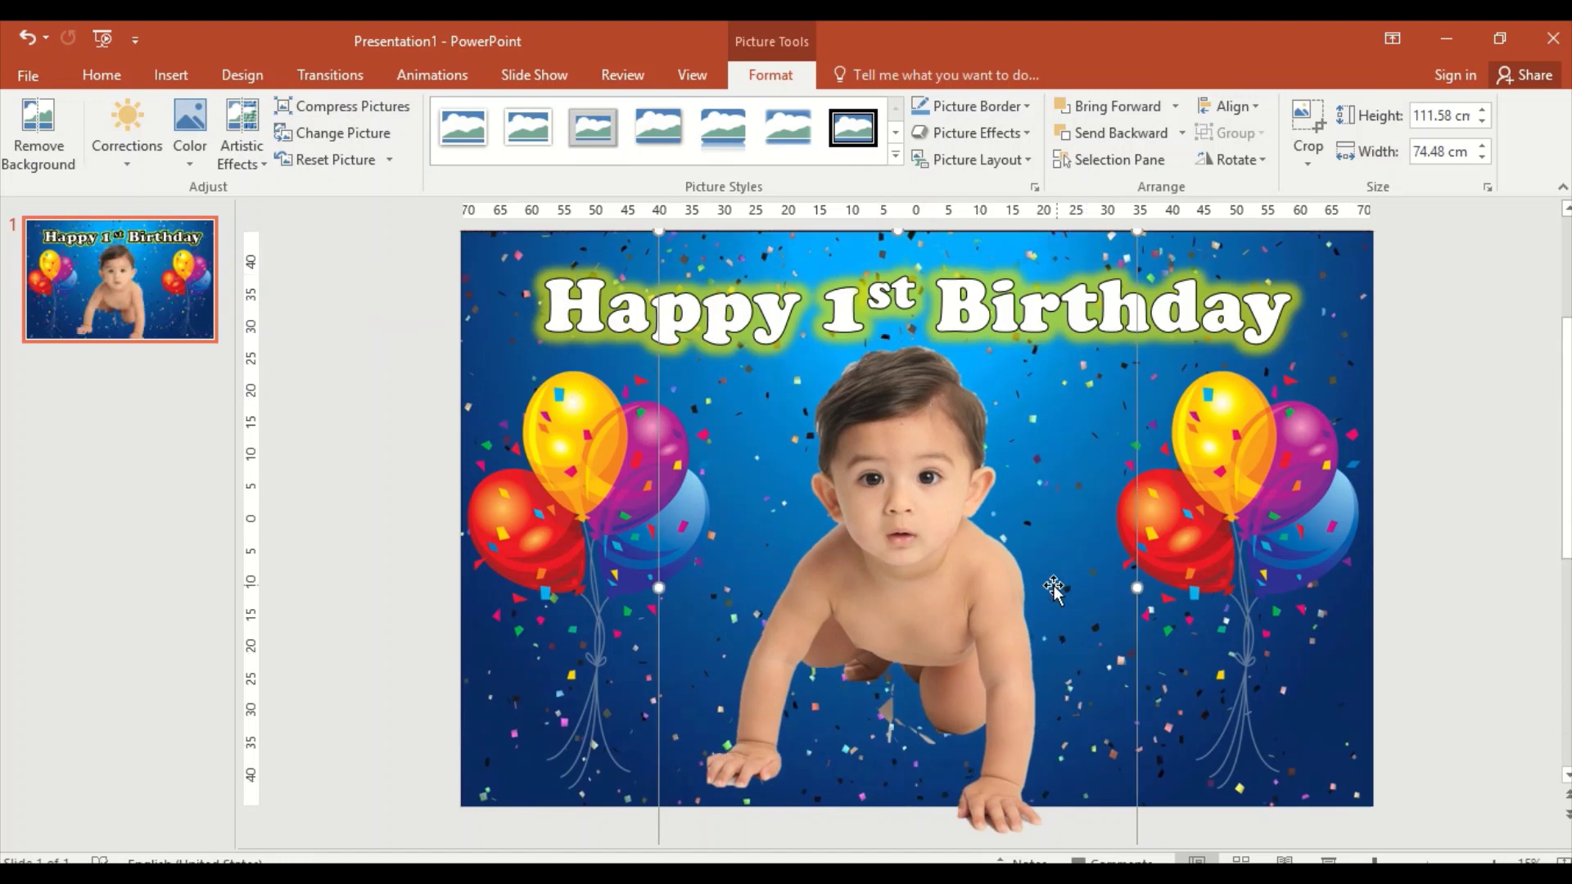
{"action": "left_click_drag", "start_coordinate": [969, 603], "coordinate": [965, 594]}
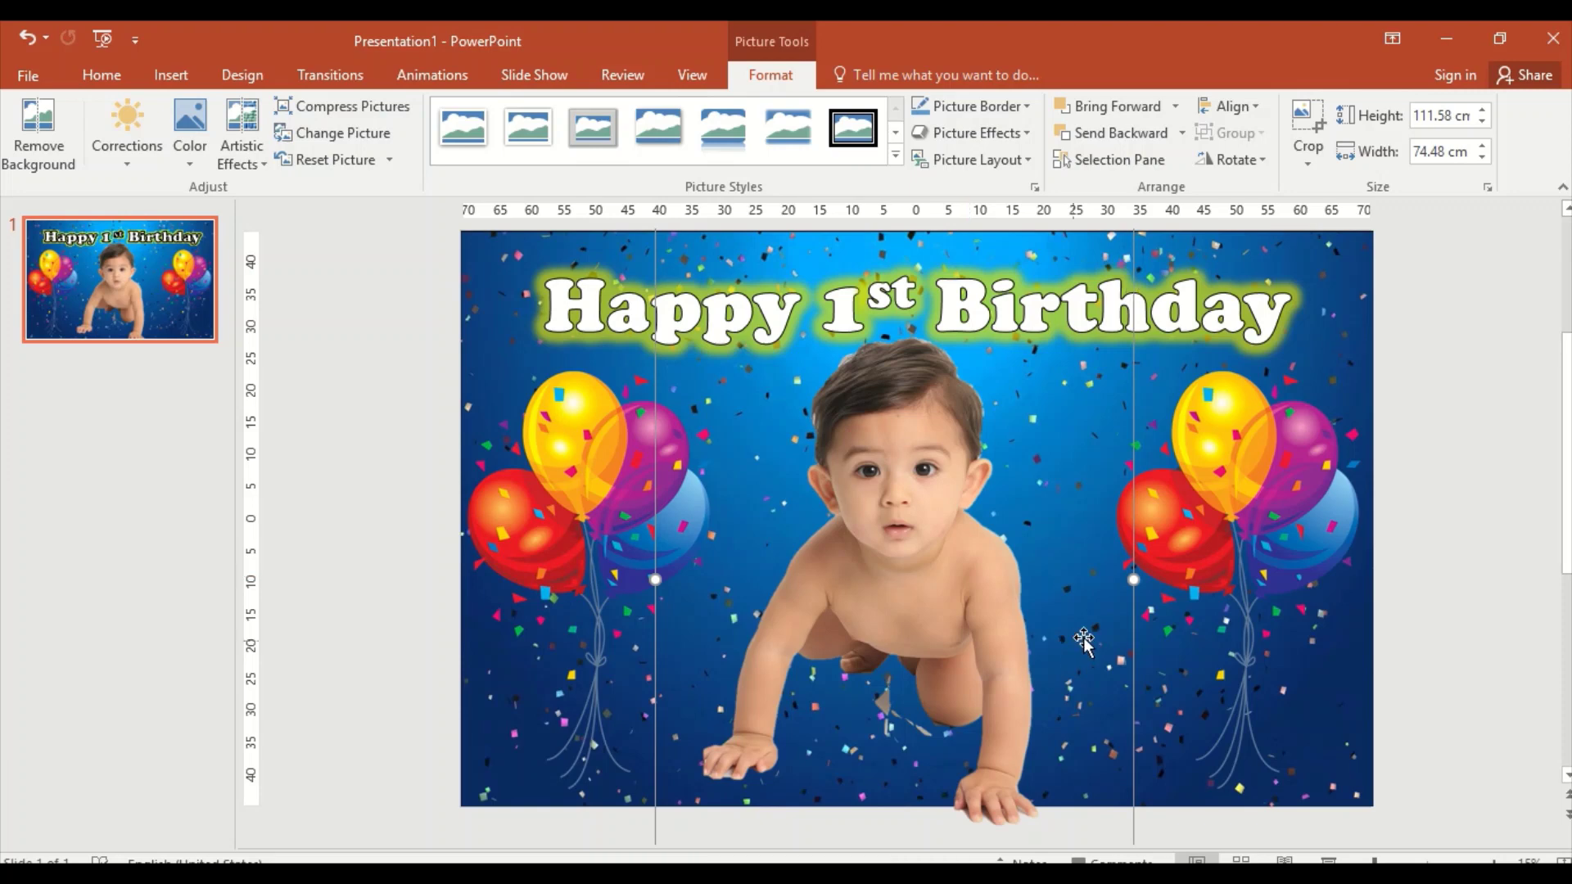
Resize the baby to 102.28 × 68.27 cm and centre it below the title.
{"action": "scroll", "coordinate": [1133, 831], "scroll_direction": "down", "scroll_amount": 1}
{"action": "scroll", "coordinate": [1138, 819], "scroll_direction": "down", "scroll_amount": 1}
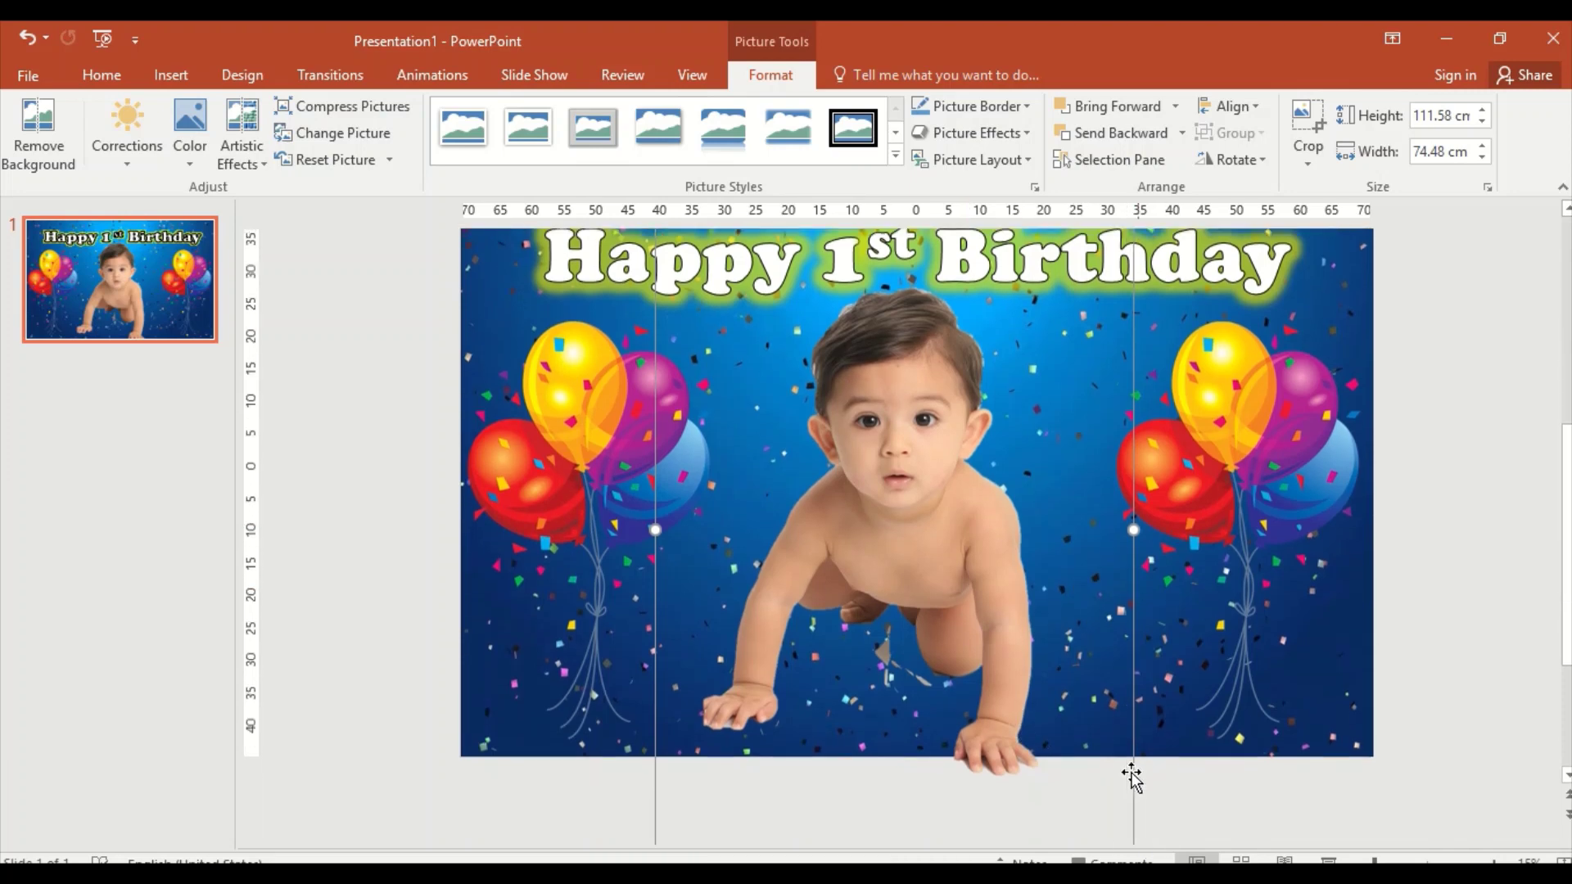
{"action": "scroll", "coordinate": [1134, 278], "scroll_direction": "up", "scroll_amount": 3}
{"action": "left_click_drag", "start_coordinate": [1134, 282], "coordinate": [1097, 321]}
{"action": "left_click_drag", "start_coordinate": [957, 655], "coordinate": [966, 596]}
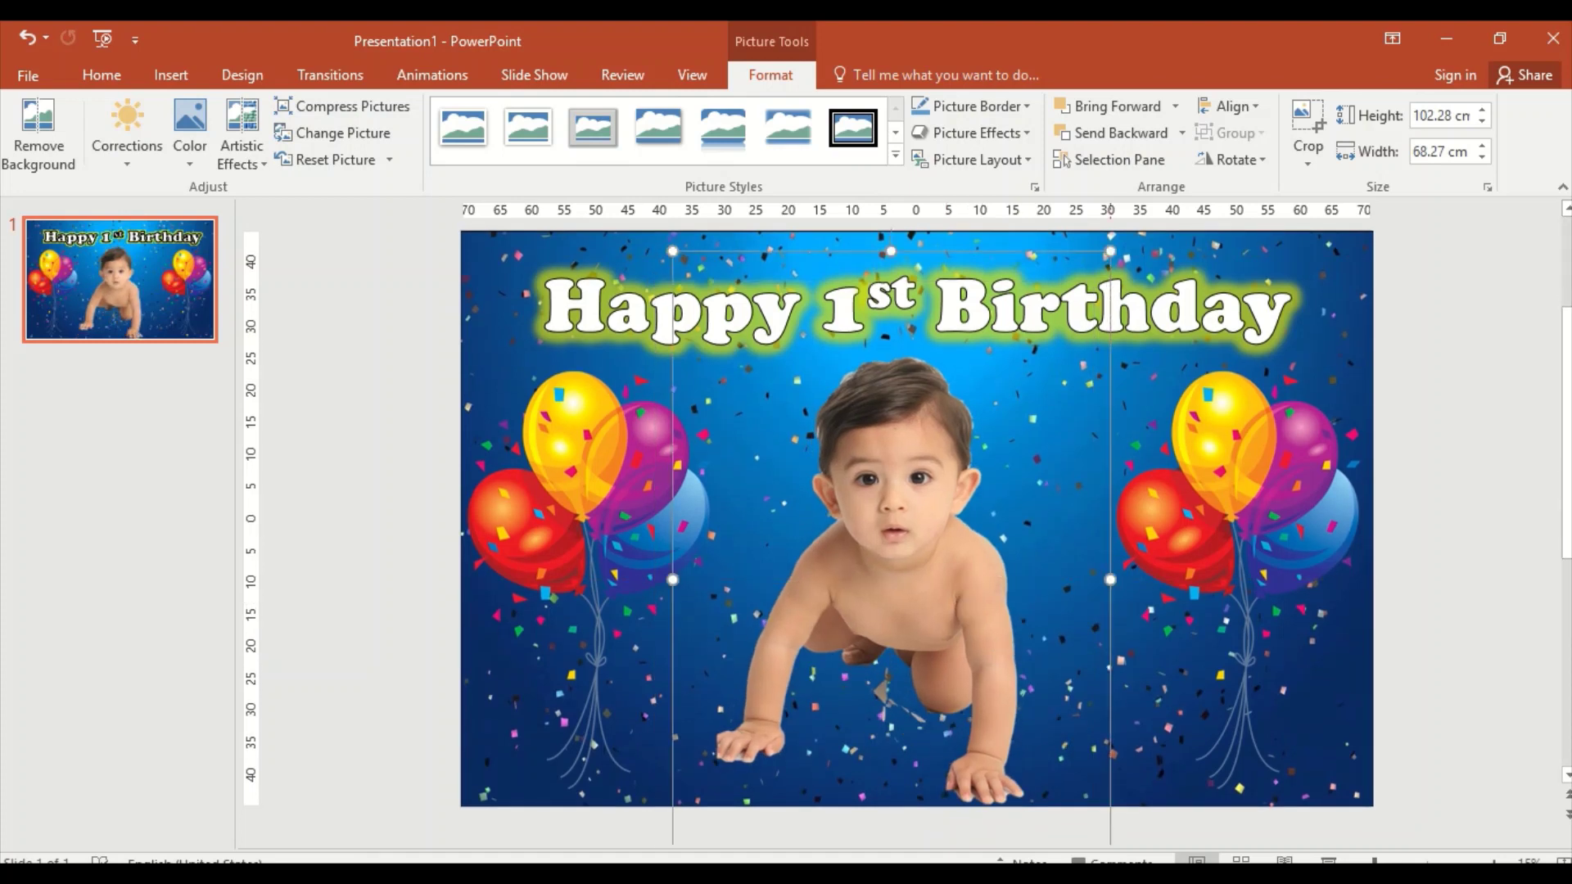
Start a Save As of the presentation with the Pictures folder as the location.
{"action": "left_click", "coordinate": [32, 77]}
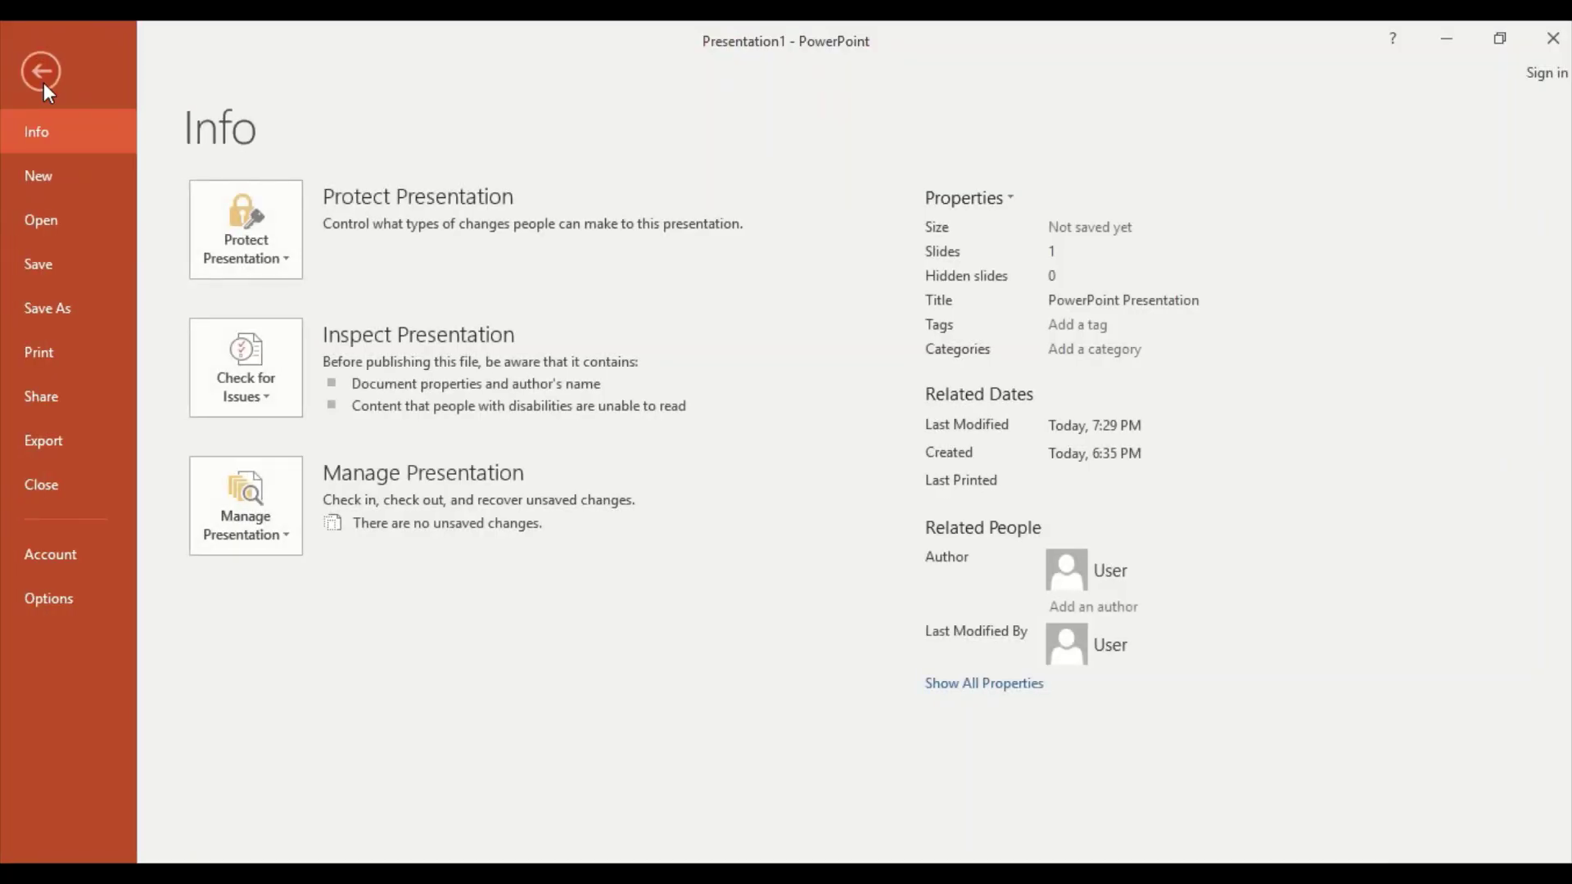
{"action": "left_click", "coordinate": [97, 311]}
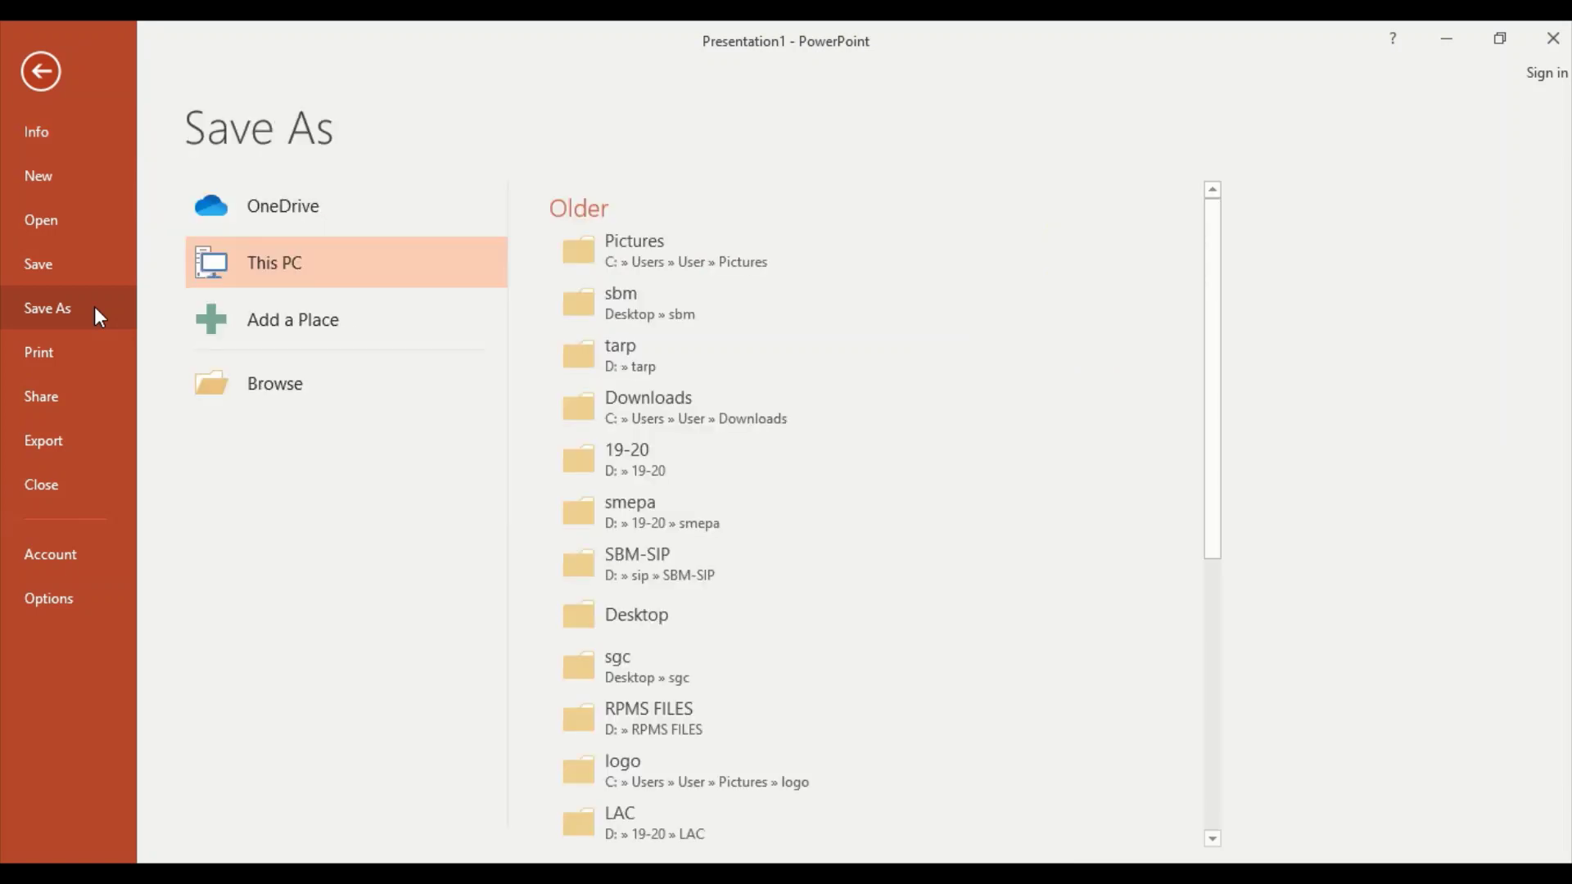
{"action": "left_click", "coordinate": [678, 264]}
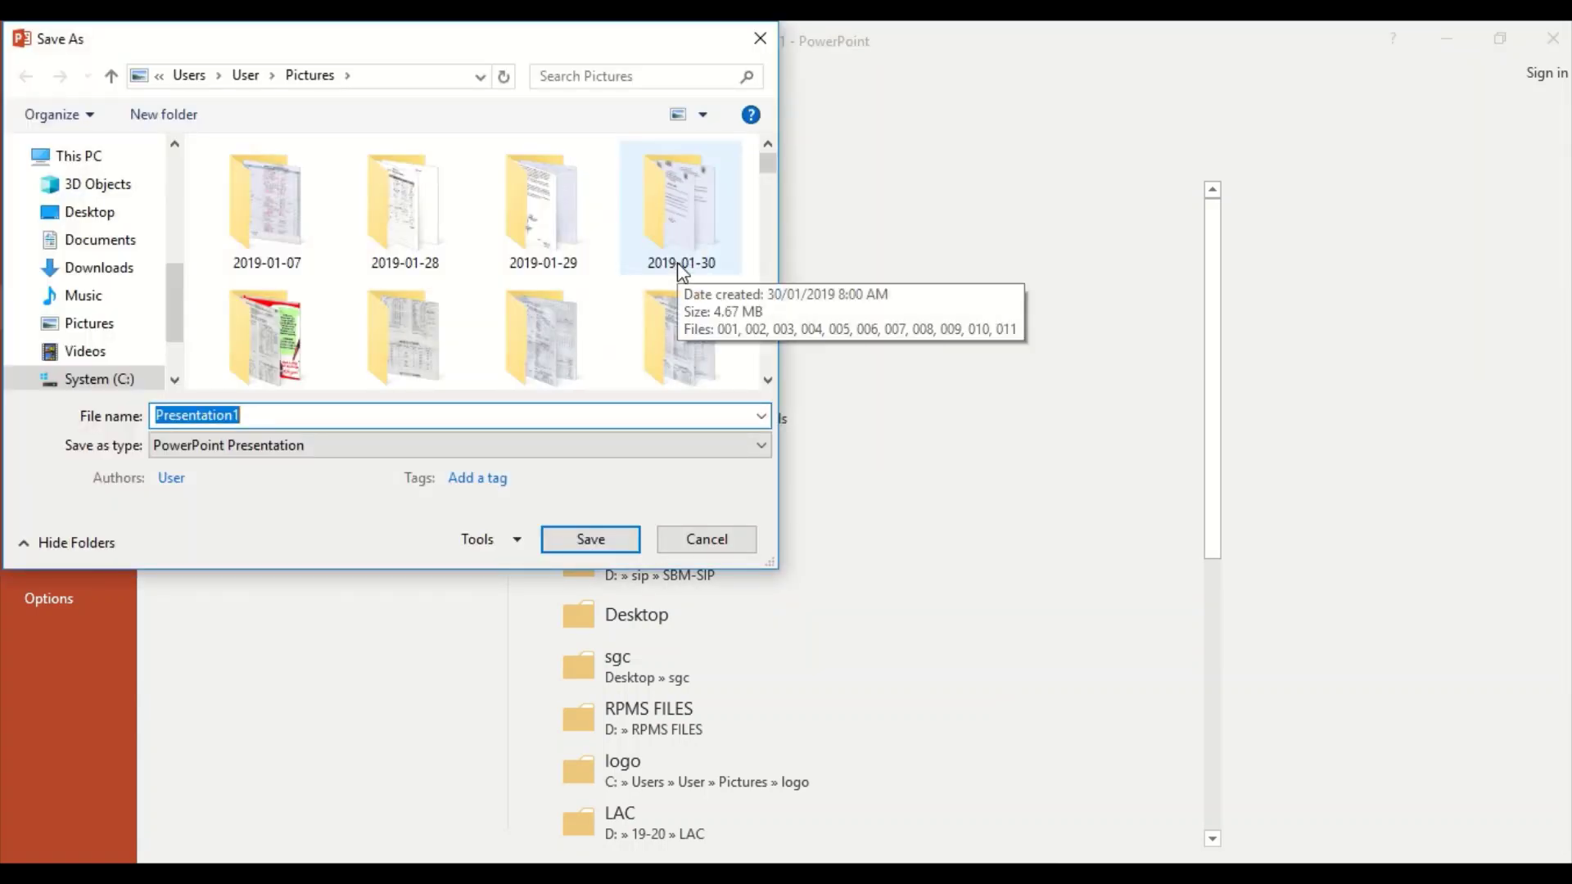
{"action": "left_click", "coordinate": [109, 332]}
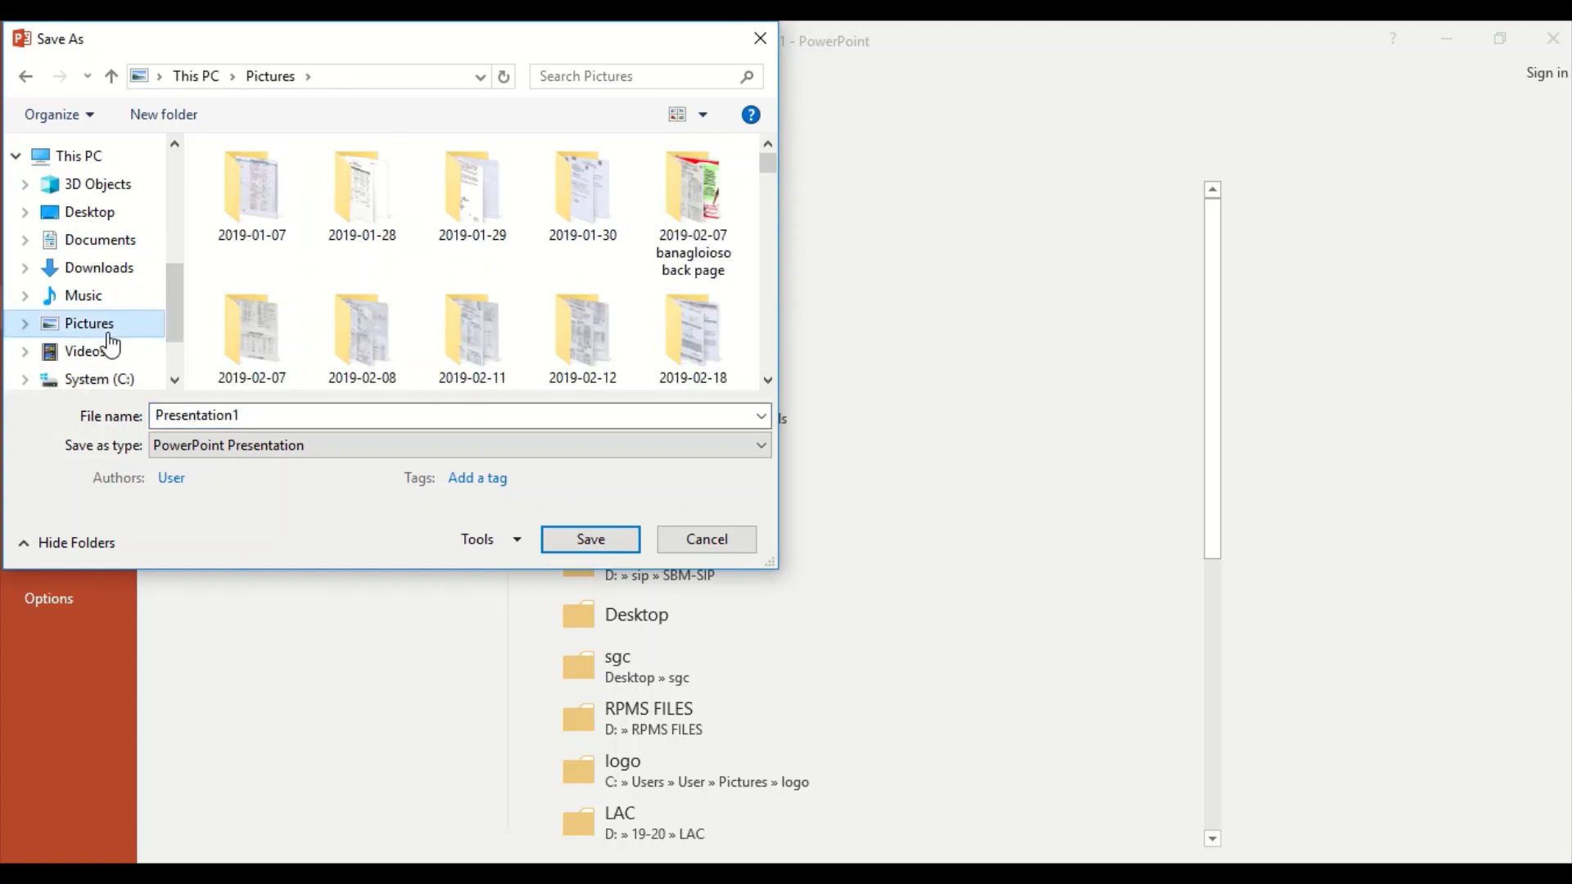
Save only the current slide as a JPEG named 'tarp tutorial'.
{"action": "left_click", "coordinate": [337, 450]}
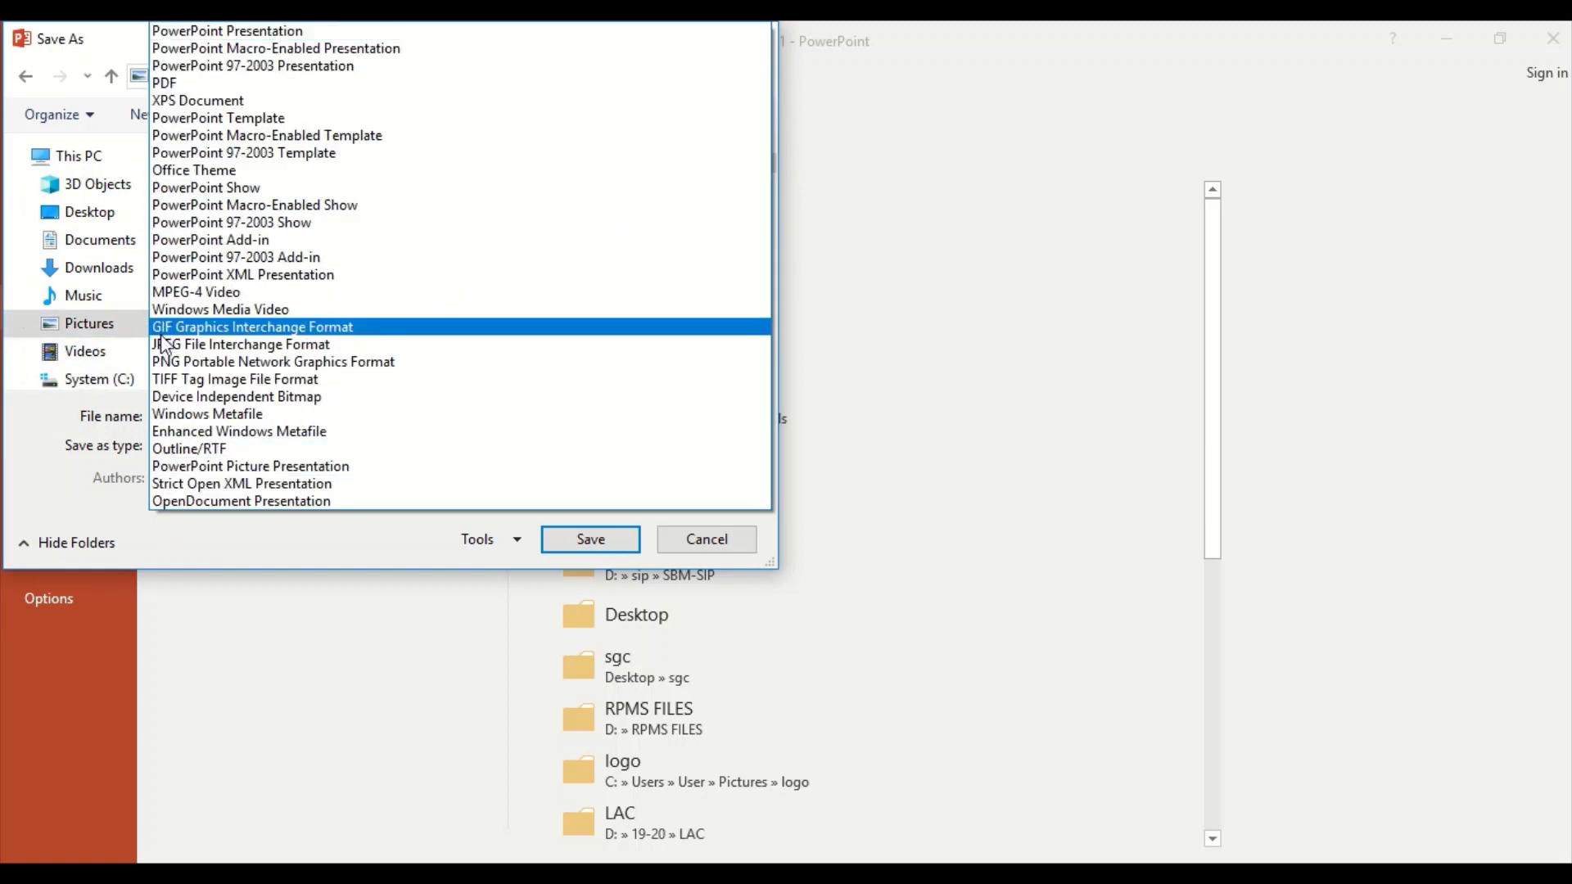
{"action": "left_click", "coordinate": [168, 519]}
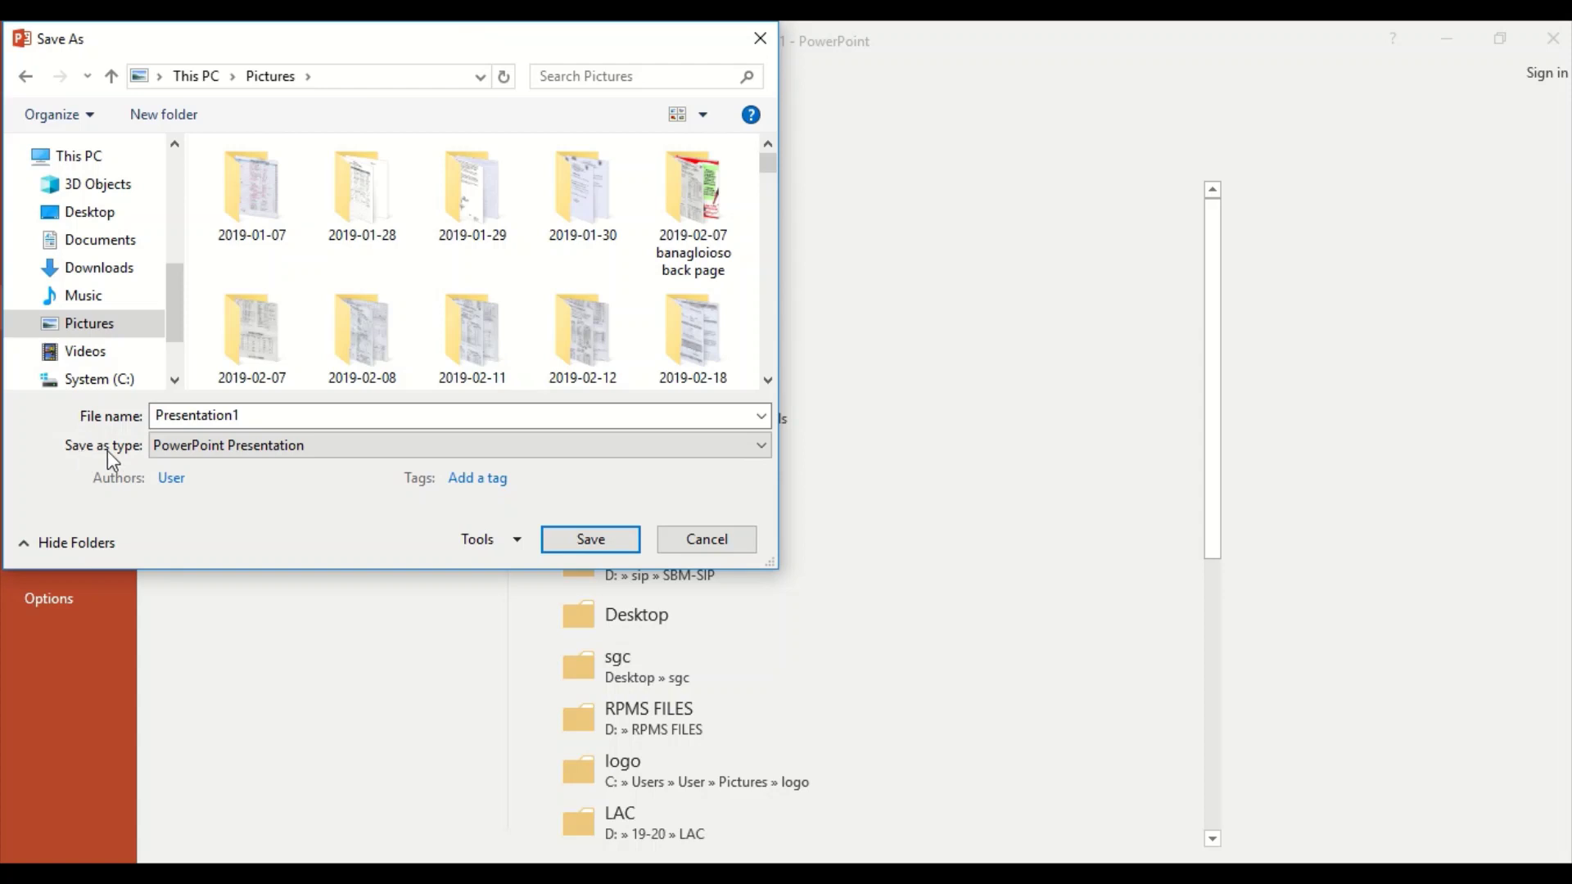
{"action": "left_click", "coordinate": [257, 450]}
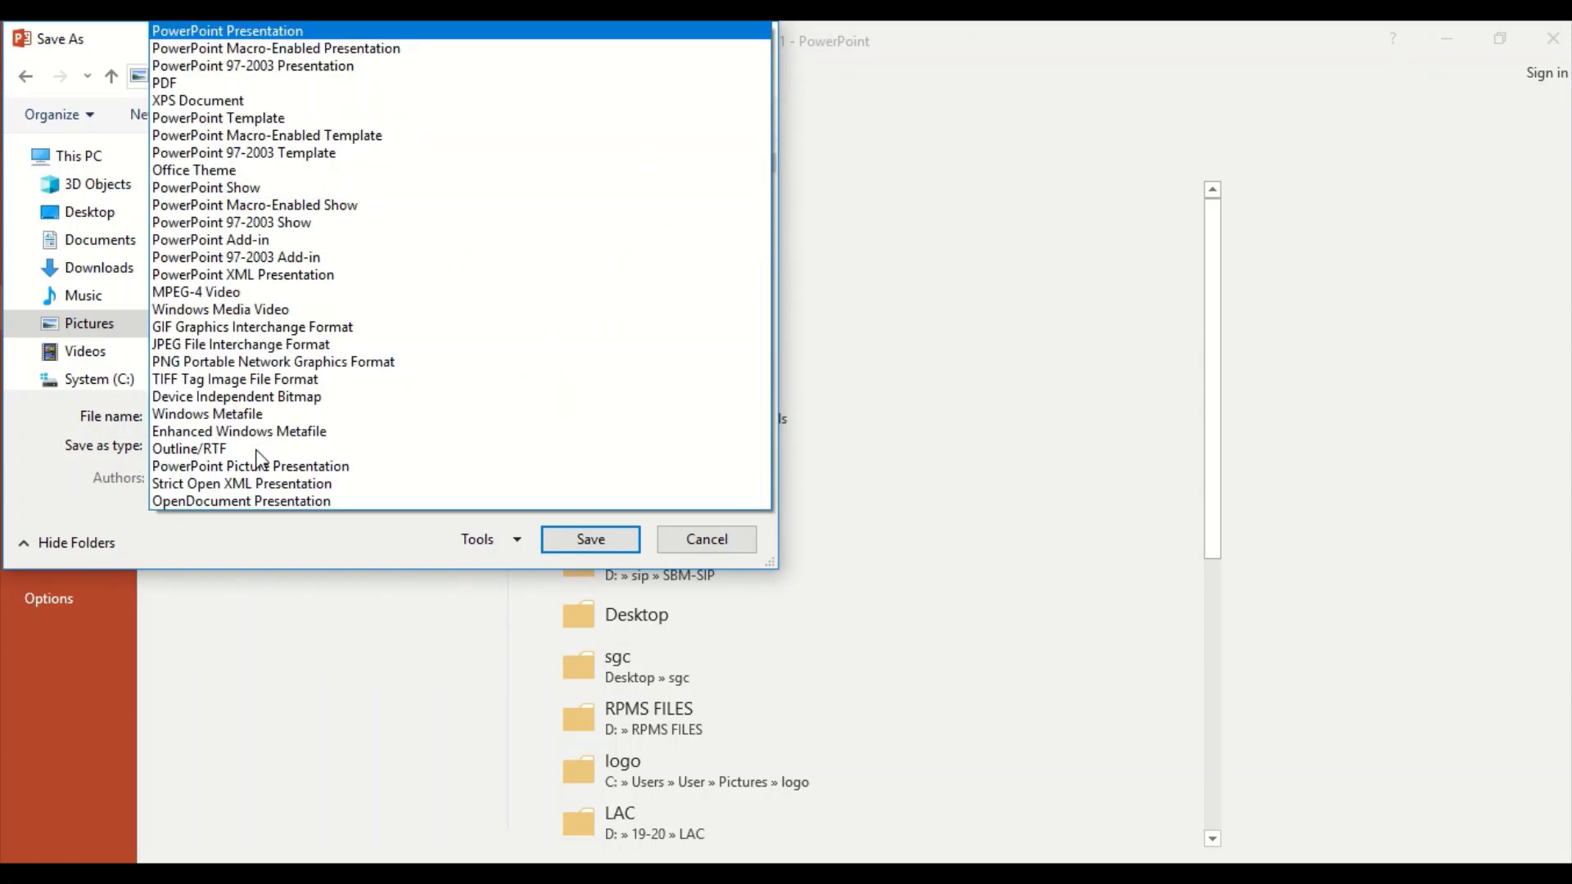
{"action": "left_click", "coordinate": [209, 346]}
{"action": "double_click", "coordinate": [297, 421]}
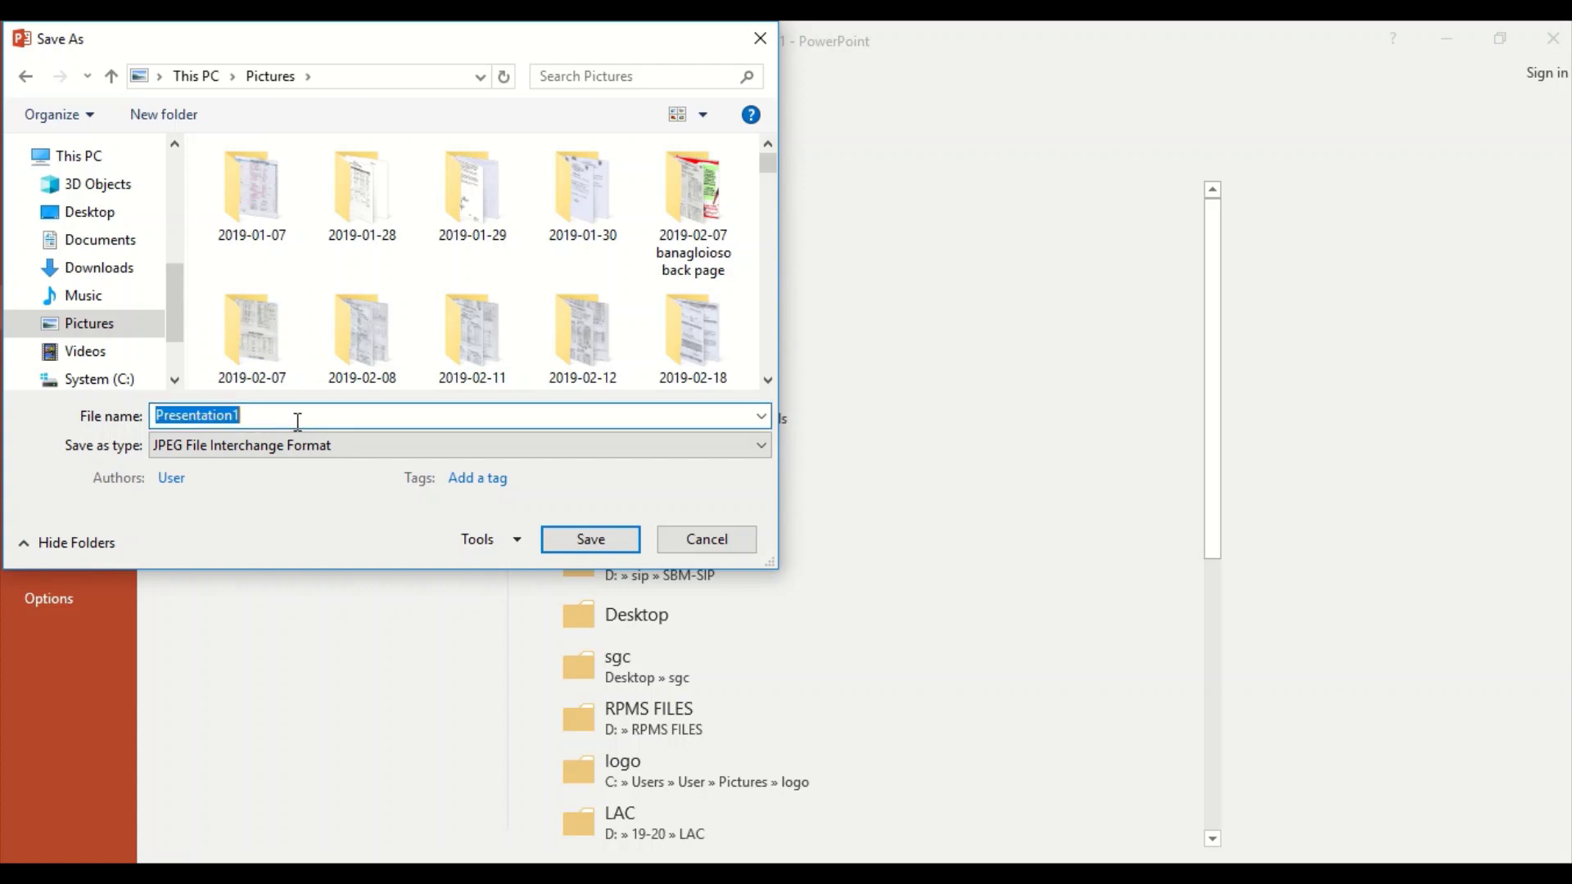
{"action": "type", "text": "tarp "}
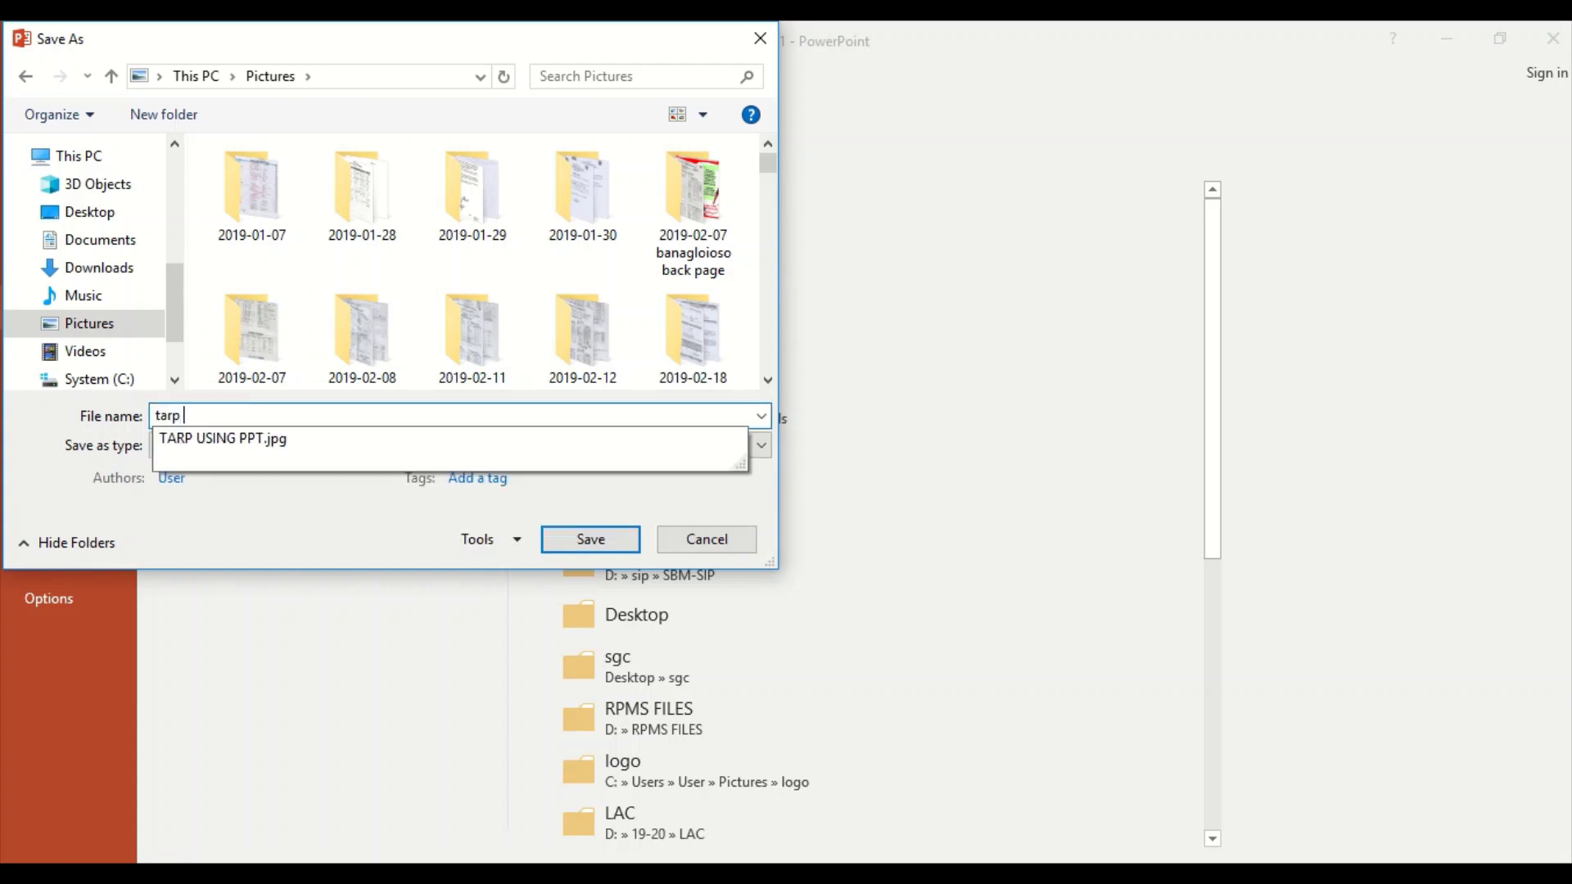
{"action": "type", "text": "tutorial"}
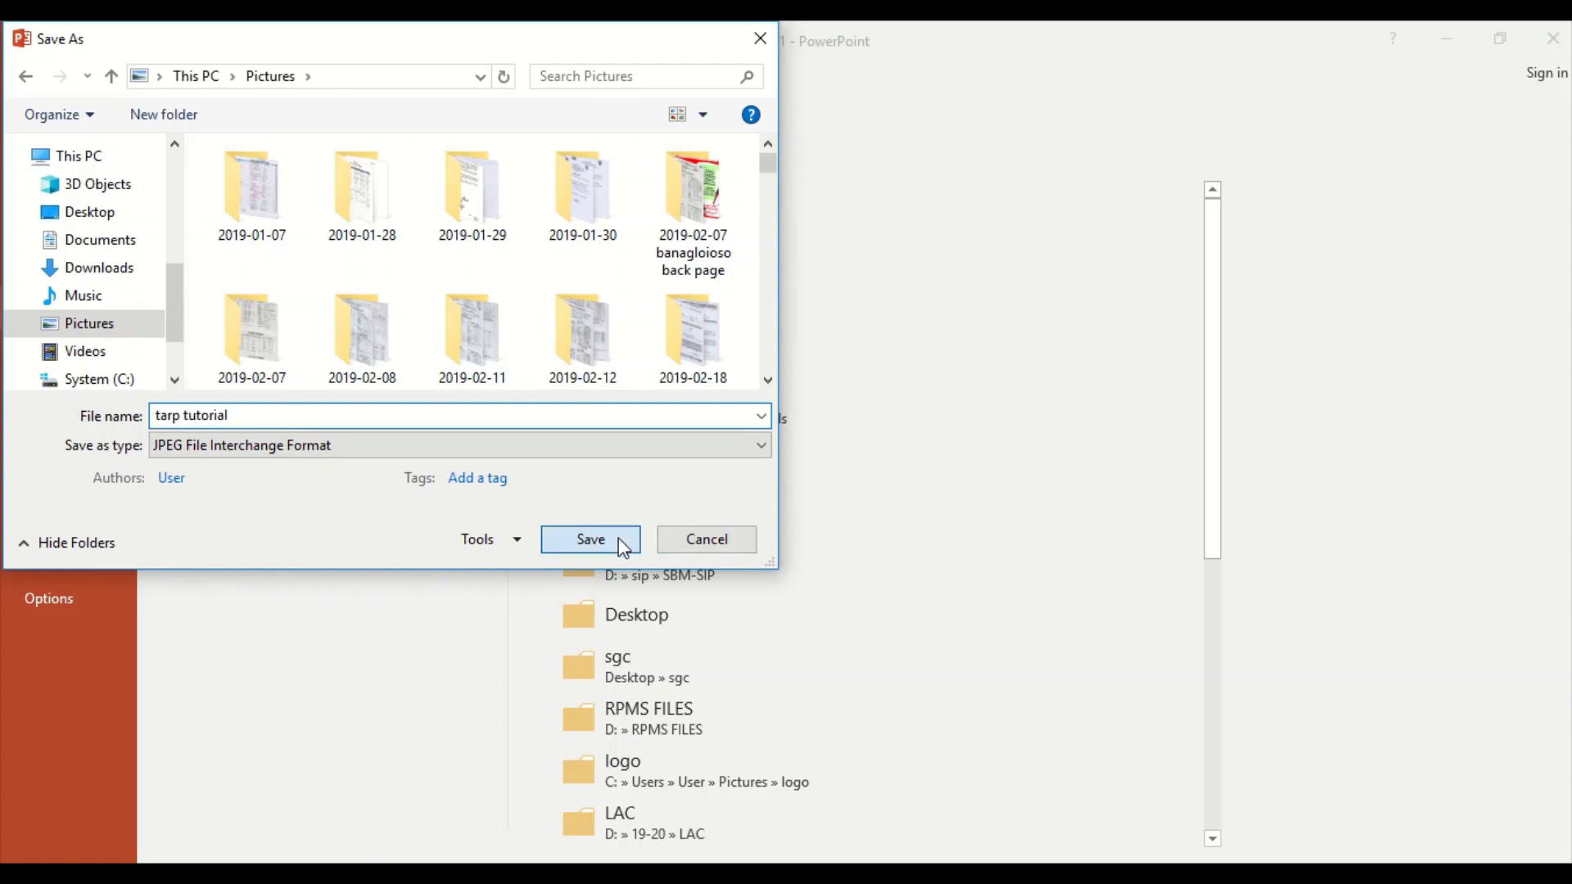
{"action": "left_click", "coordinate": [617, 537]}
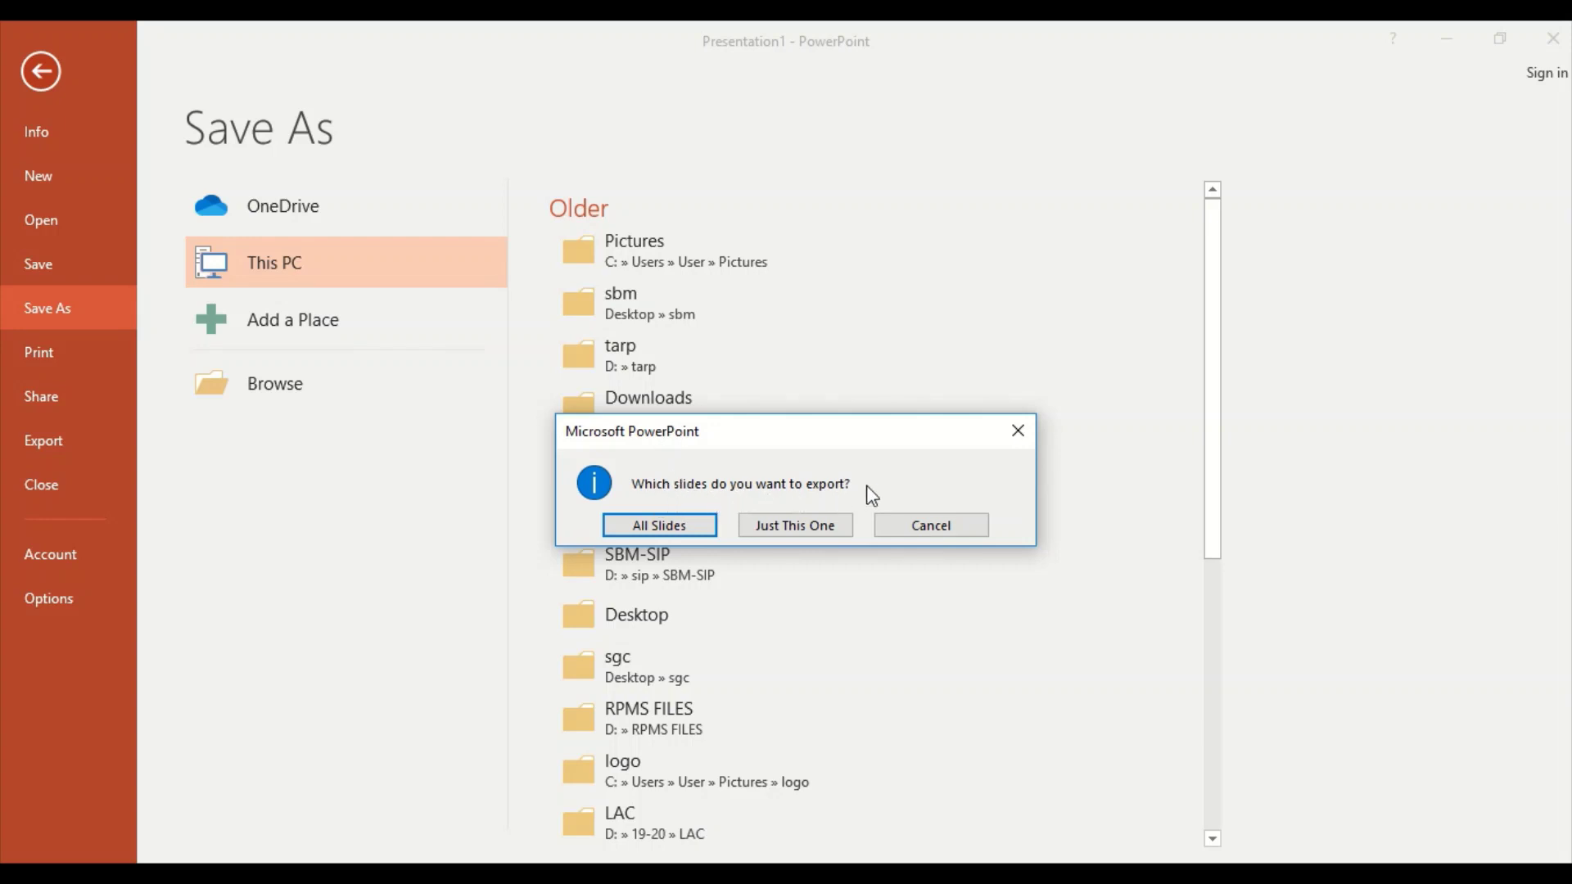
{"action": "left_click", "coordinate": [817, 531]}
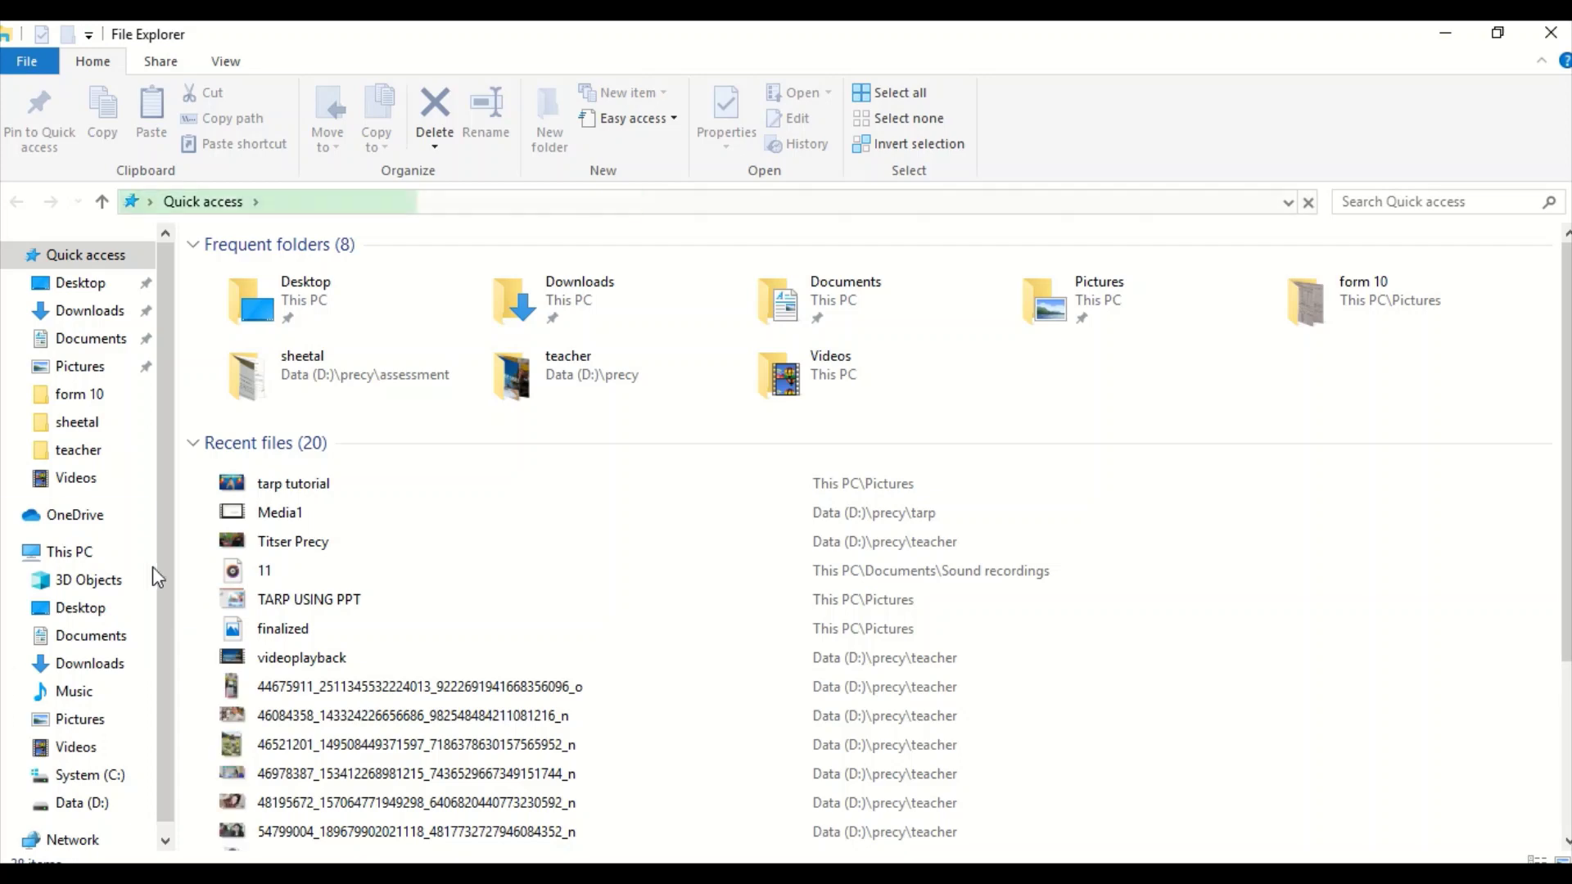
In Pictures, find the exported tarp tutorial JPG and open it.
{"action": "left_click", "coordinate": [97, 731]}
{"action": "scroll", "coordinate": [861, 486], "scroll_direction": "down", "scroll_amount": 5}
{"action": "scroll", "coordinate": [861, 486], "scroll_direction": "down", "scroll_amount": 5}
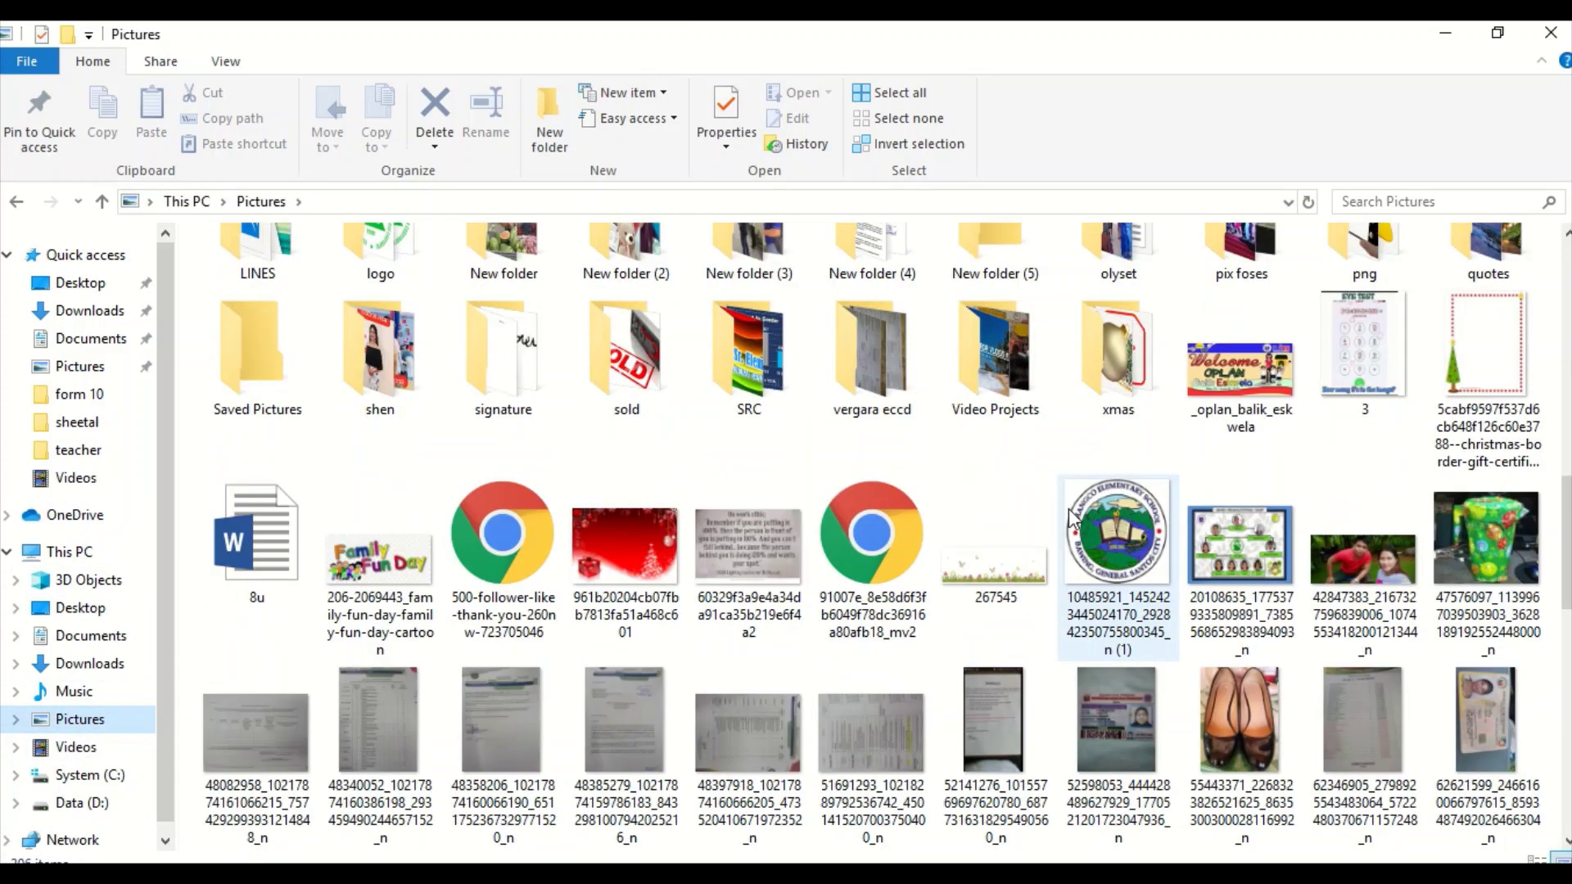
{"action": "scroll", "coordinate": [1068, 511], "scroll_direction": "down", "scroll_amount": 10}
{"action": "scroll", "coordinate": [1068, 511], "scroll_direction": "up", "scroll_amount": 1}
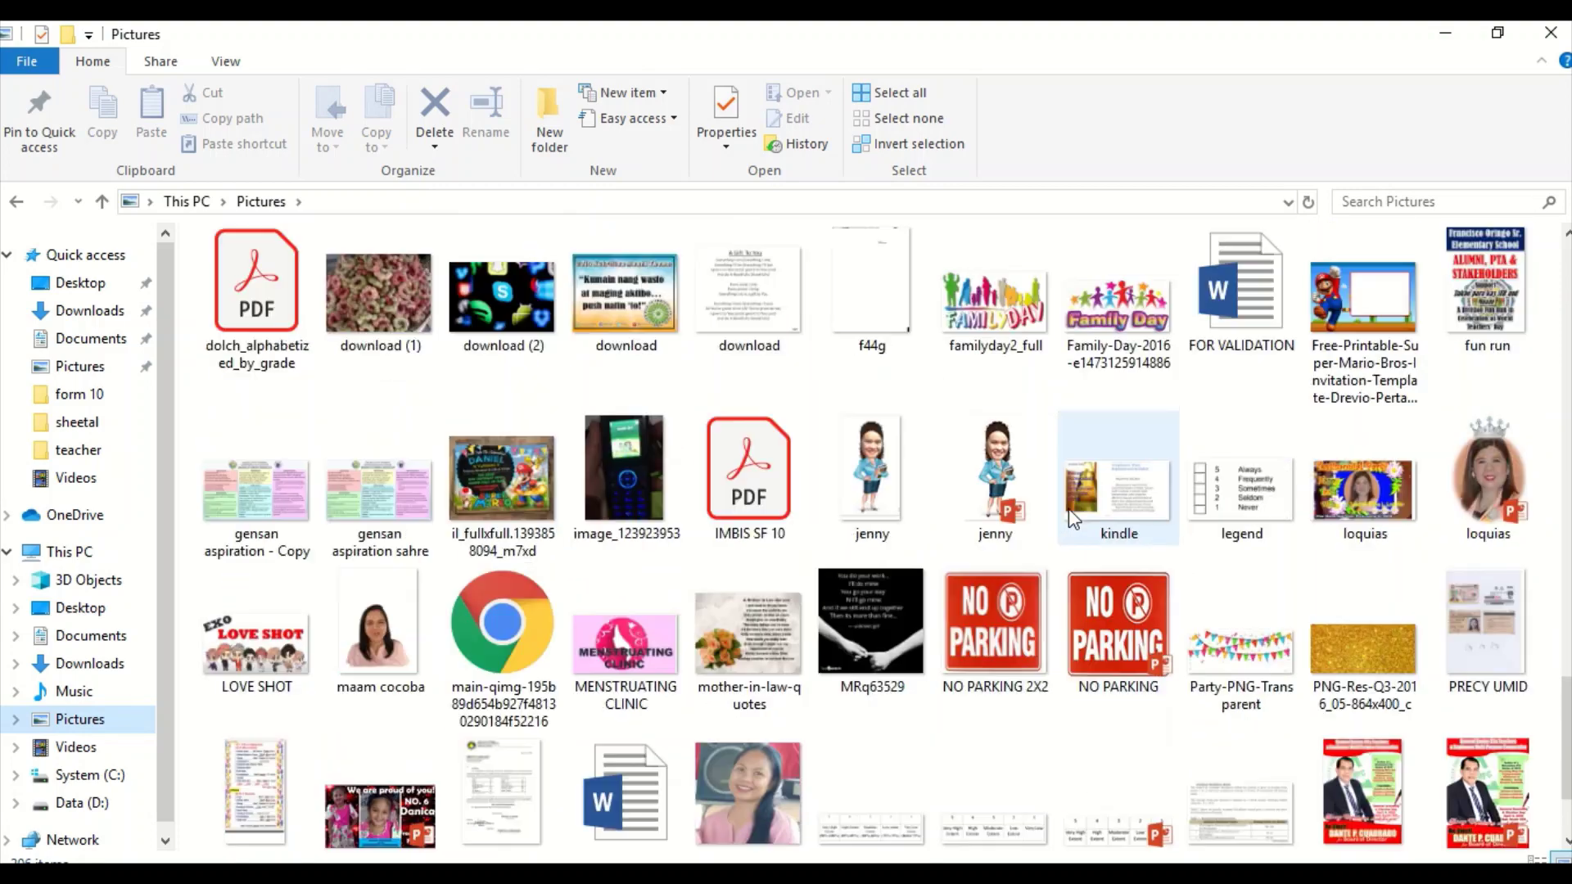
{"action": "scroll", "coordinate": [1068, 512], "scroll_direction": "down", "scroll_amount": 1}
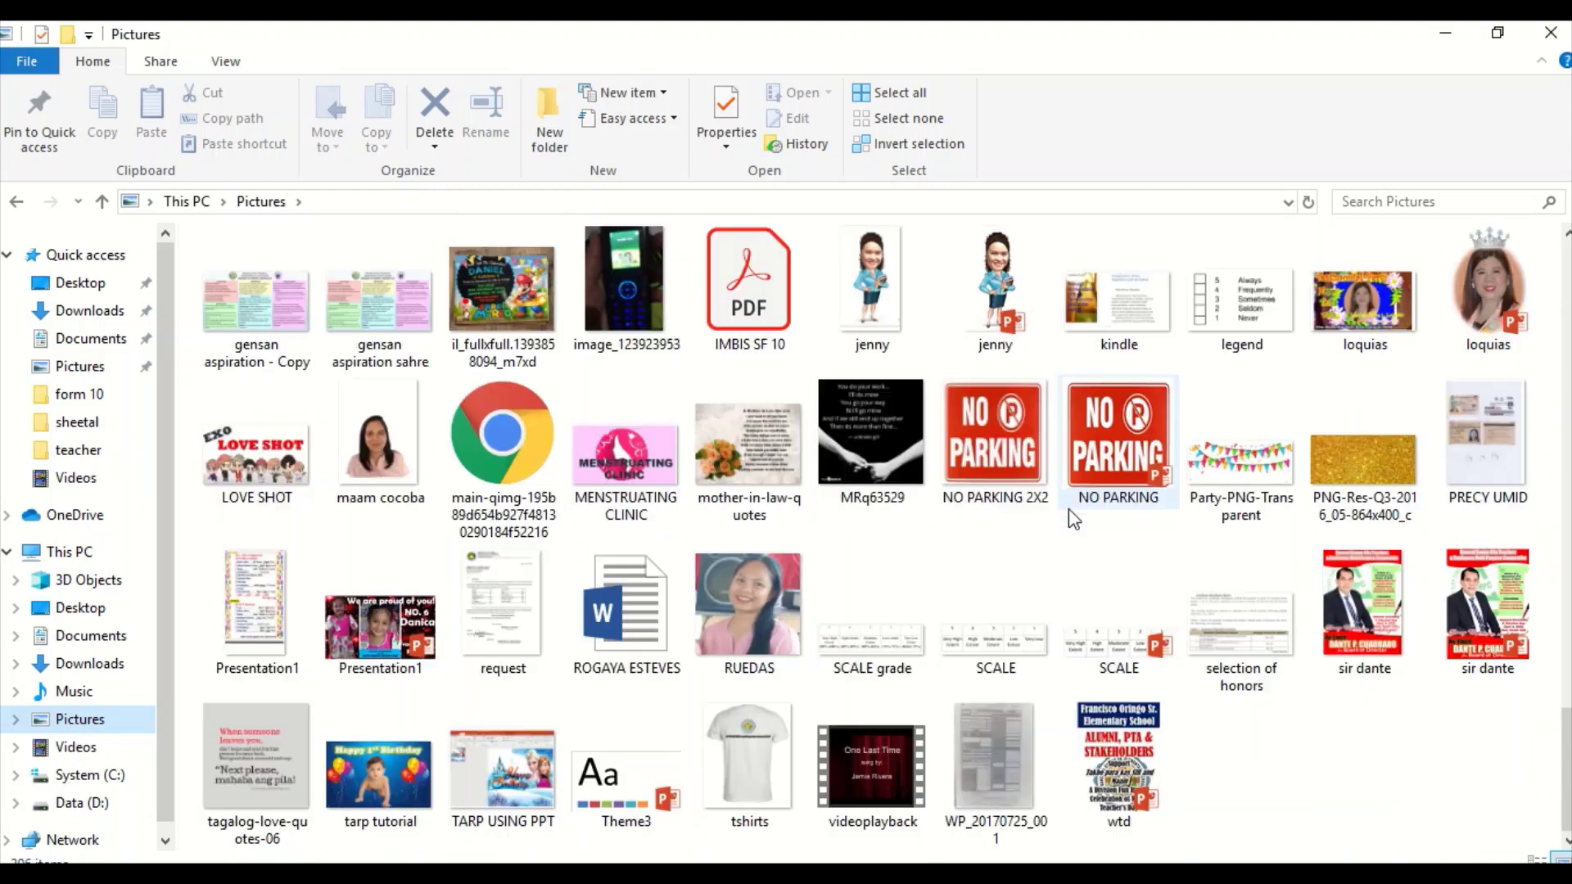
{"action": "double_click", "coordinate": [371, 788]}
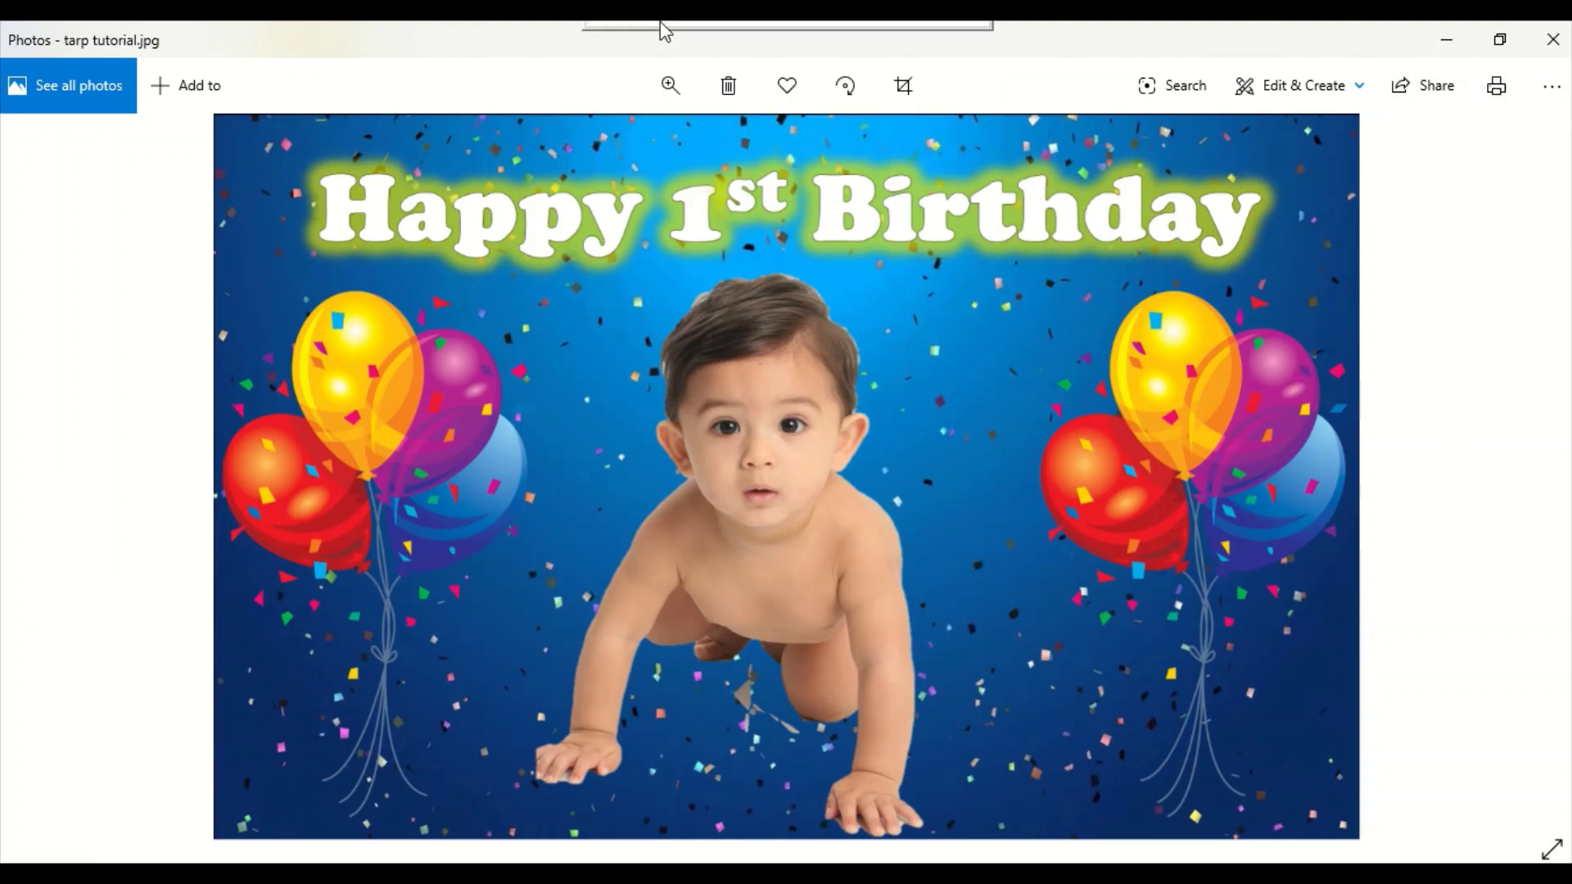
View the finished tarp tutorial.jpg birthday design in Photos.
{"action": "mouse_move", "coordinate": [663, 30]}
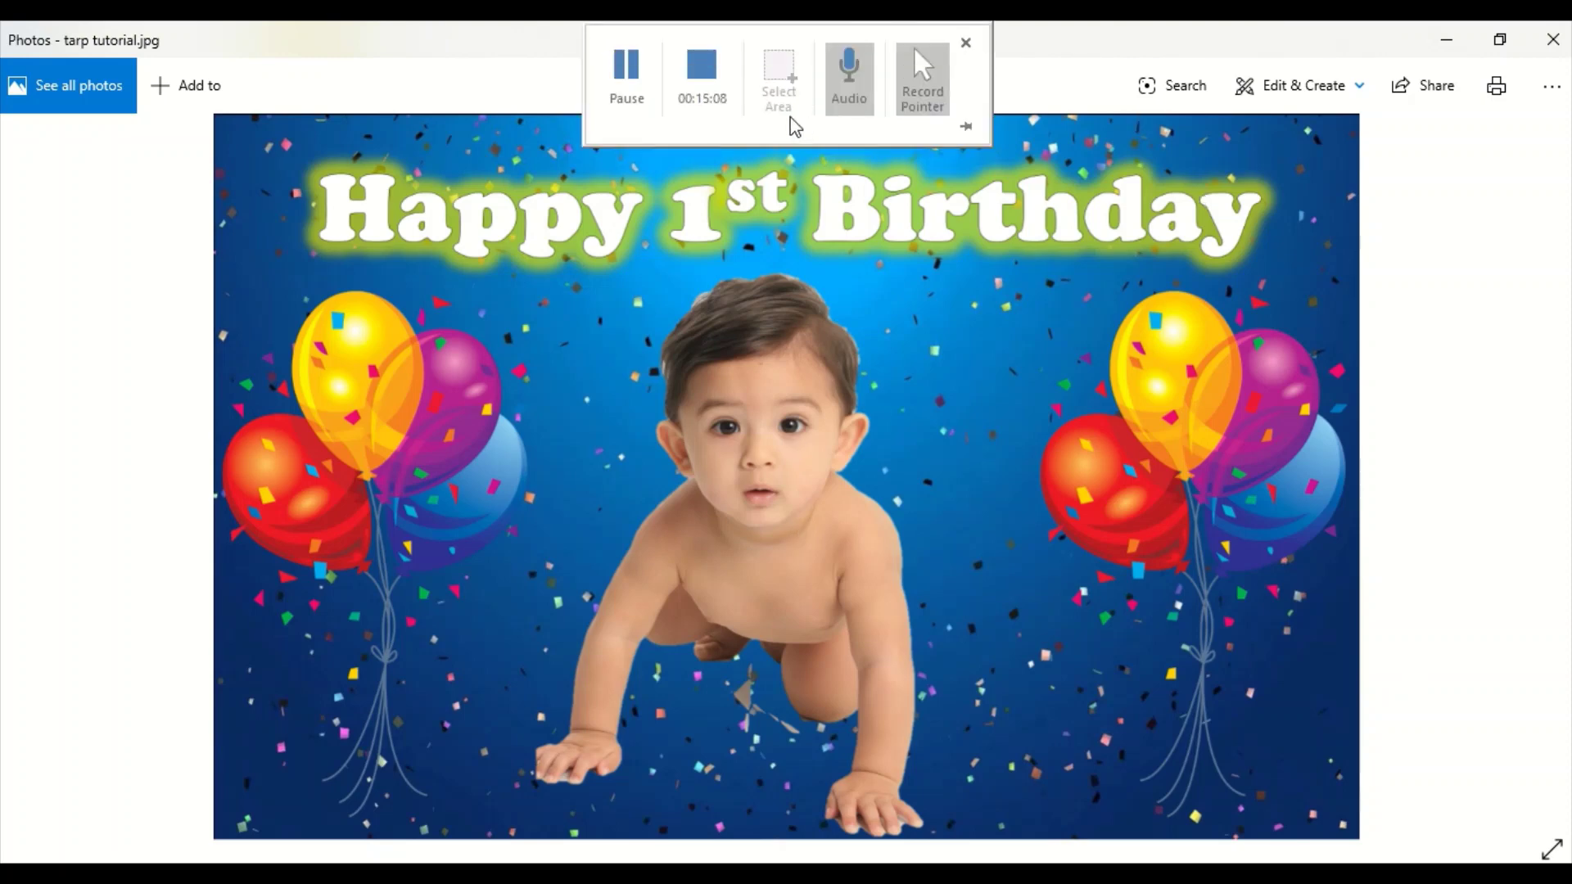
{"action": "left_click", "coordinate": [712, 94]}
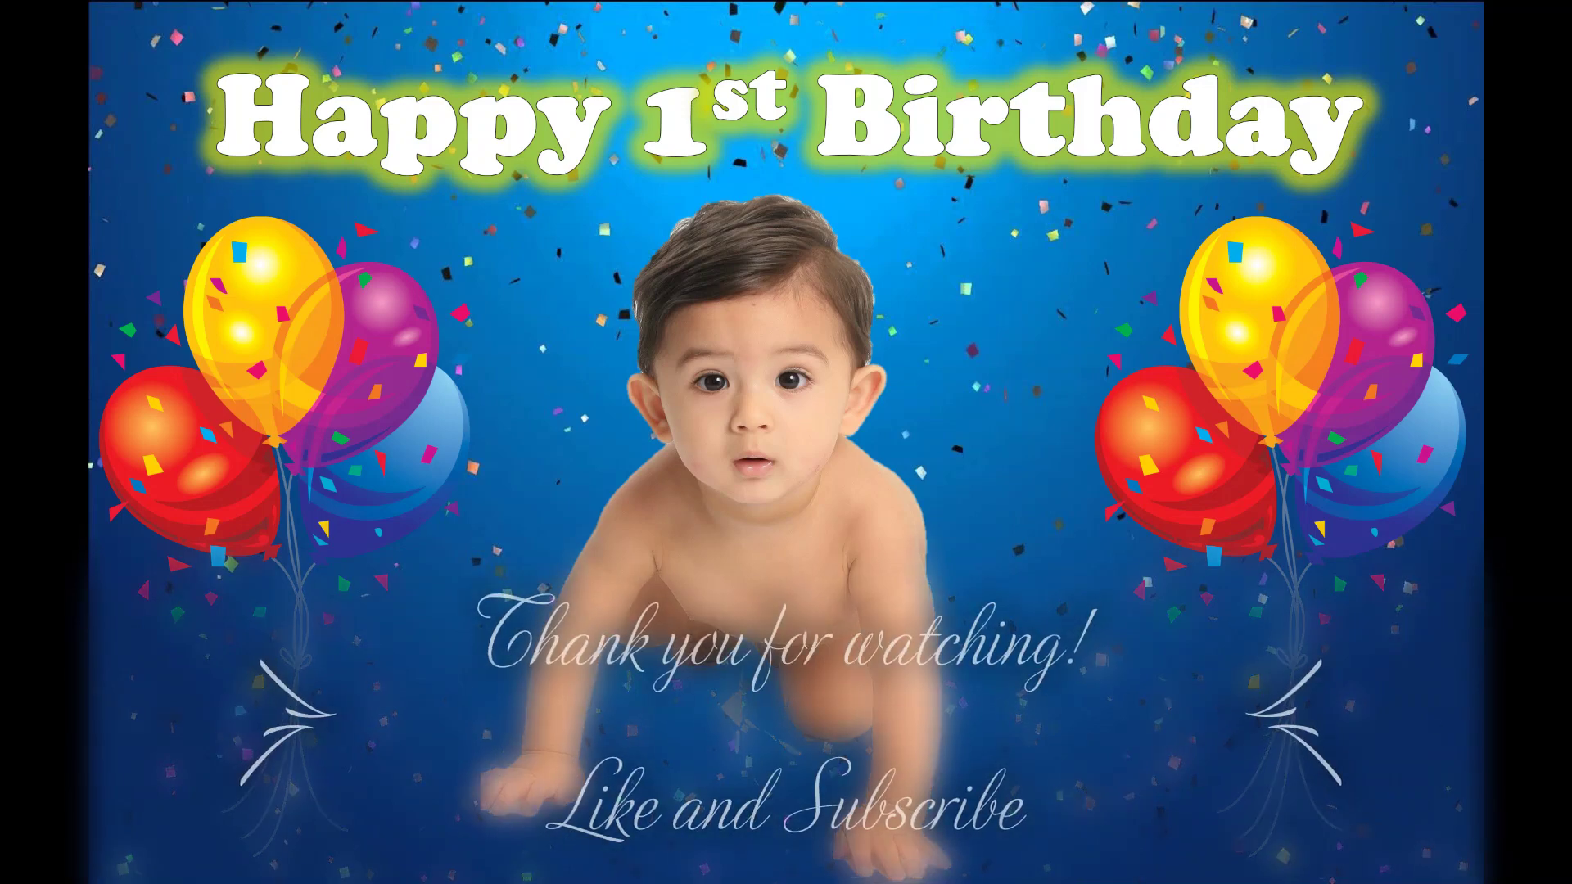